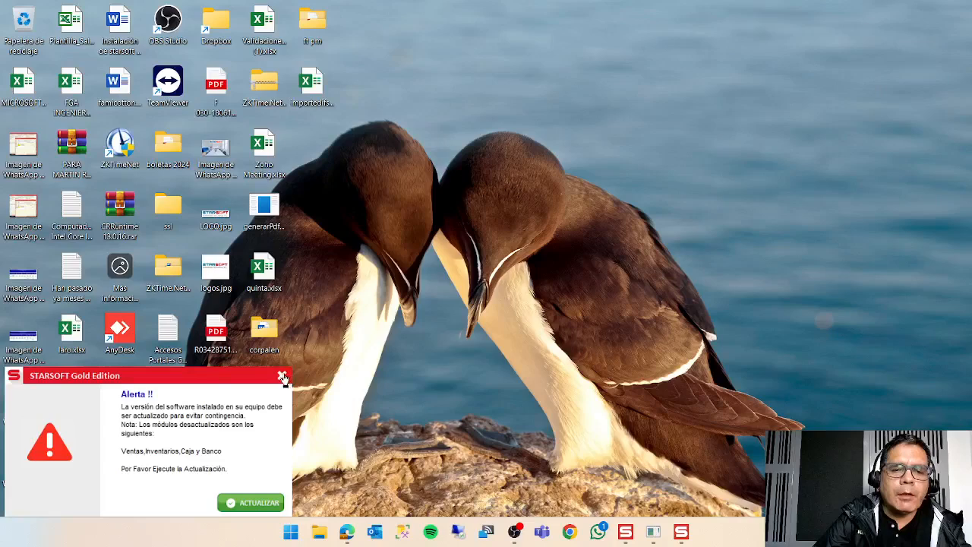
Dismiss the software update alert and bring up the Cuentas por Cobrar module with the STARSOFT GE launcher over it.
click(282, 375)
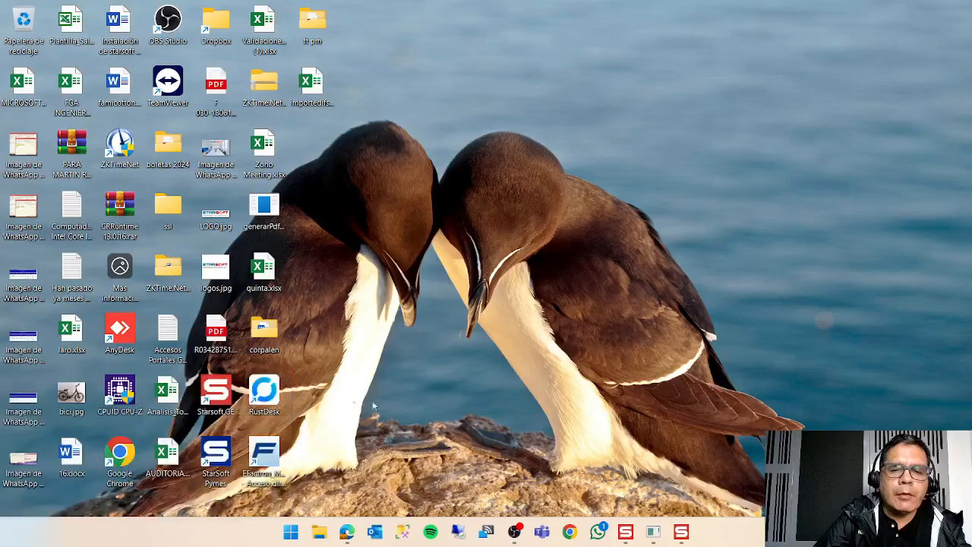
click(655, 534)
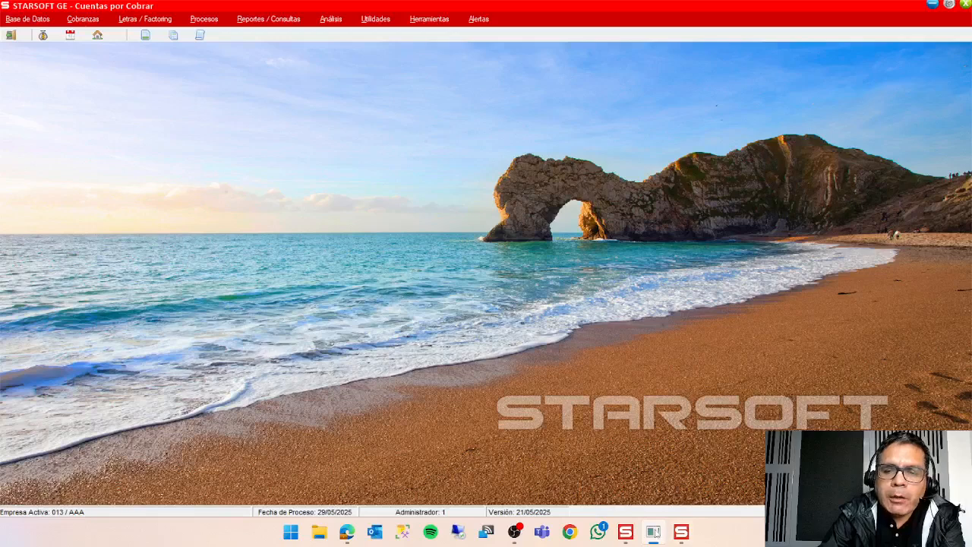
click(626, 534)
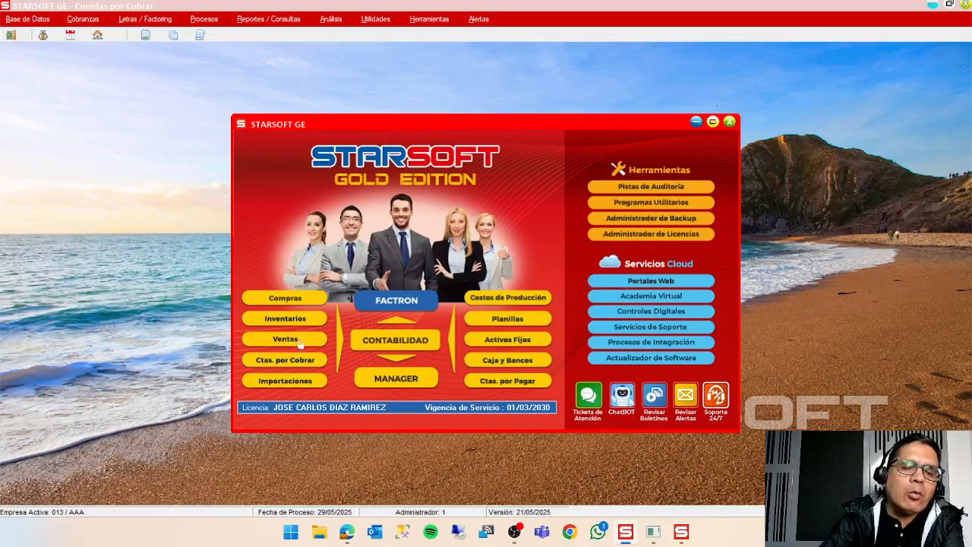
Switch to the Ventas module and display a blank direct sales invoice, with the launcher minimized.
click(682, 532)
click(116, 18)
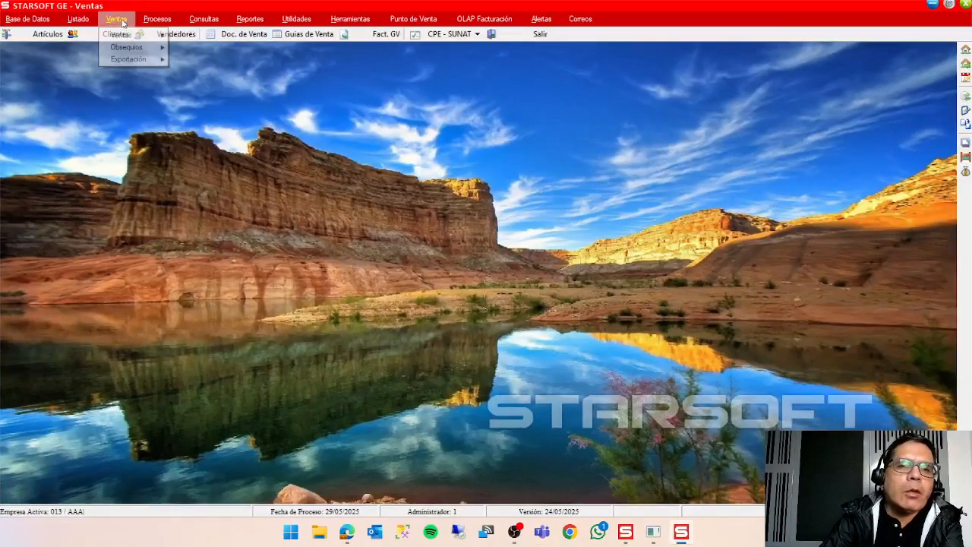
mouse_move(133, 35)
click(176, 37)
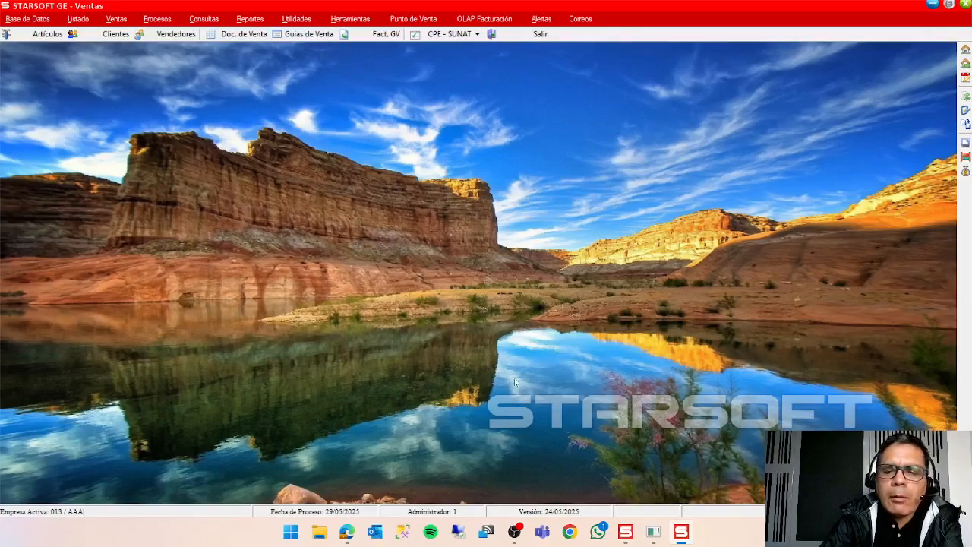
mouse_move(627, 533)
click(650, 474)
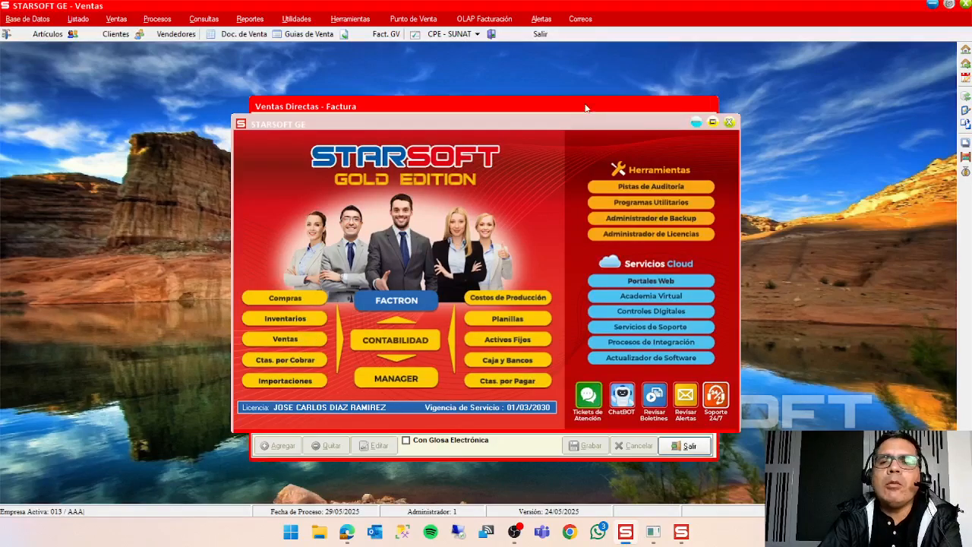
click(695, 123)
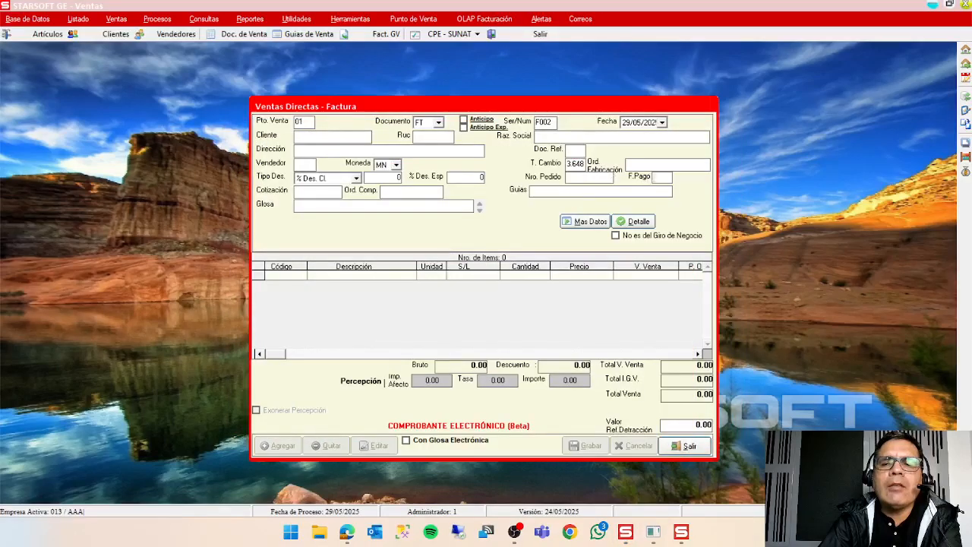
Look up the payment terms available for the invoice, and close the invoice without choosing one.
click(659, 177)
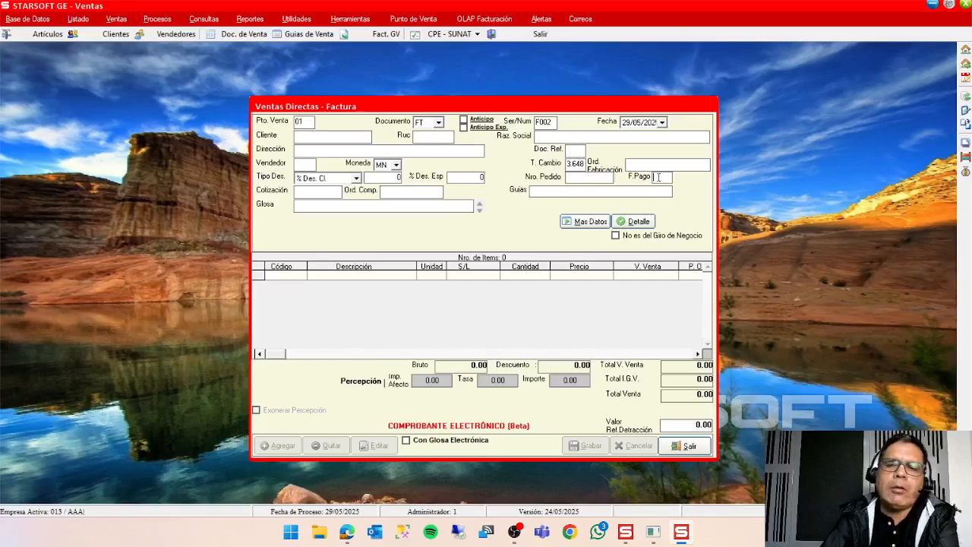
double_click(658, 177)
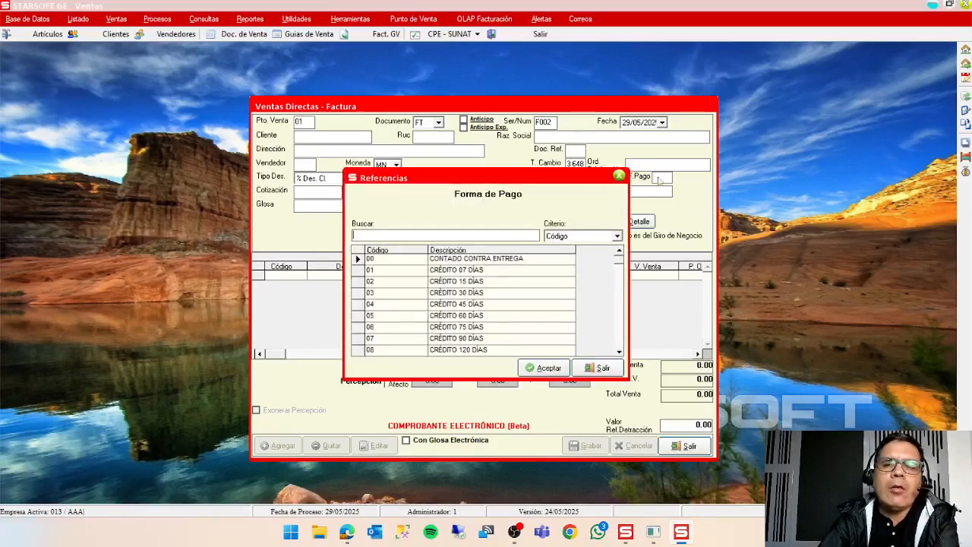
click(603, 369)
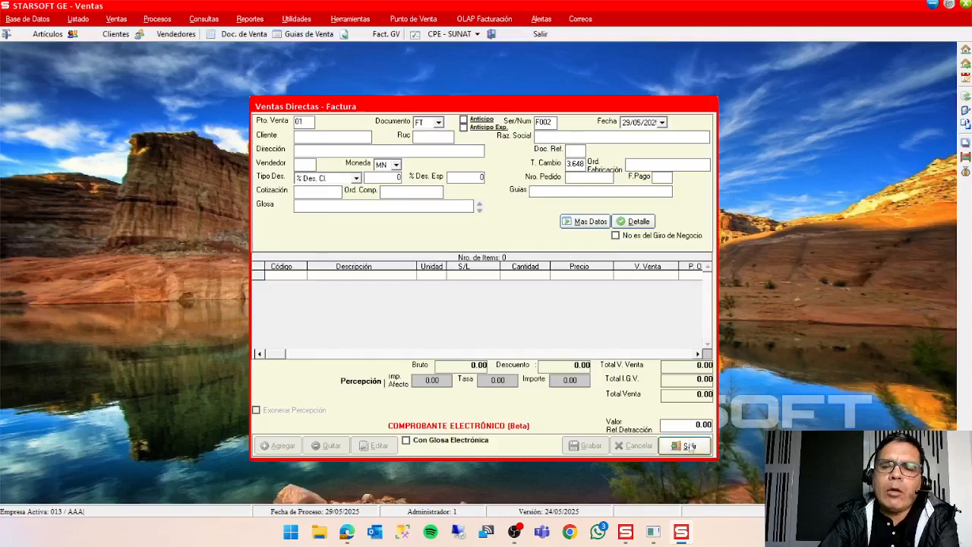
key(Escape)
Open the Forma de Pago help table and examine the payment terms from first to last.
click(28, 18)
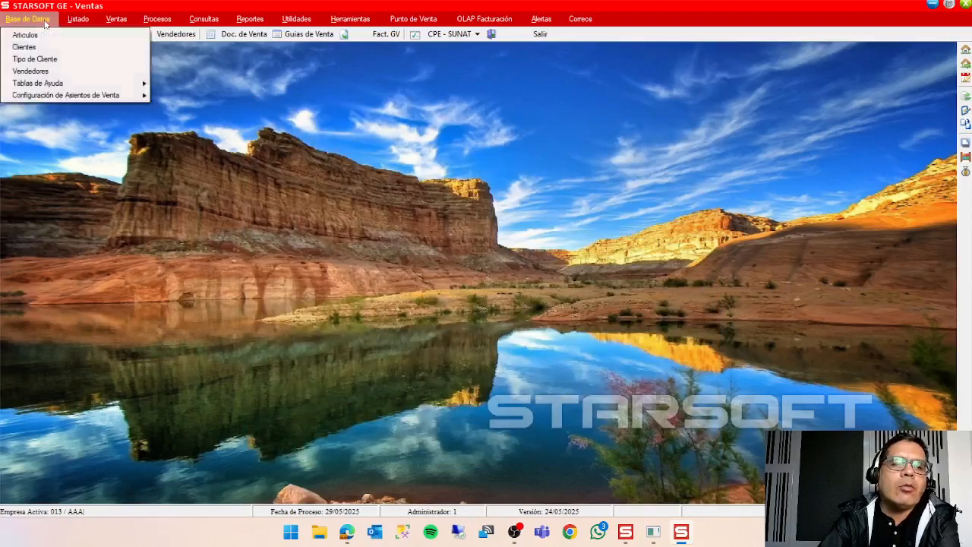
mouse_move(76, 83)
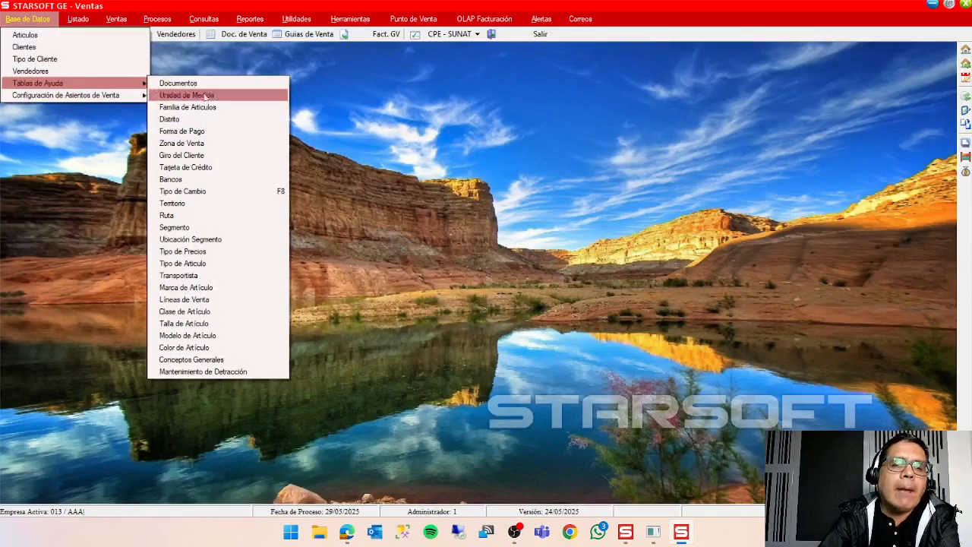
click(202, 132)
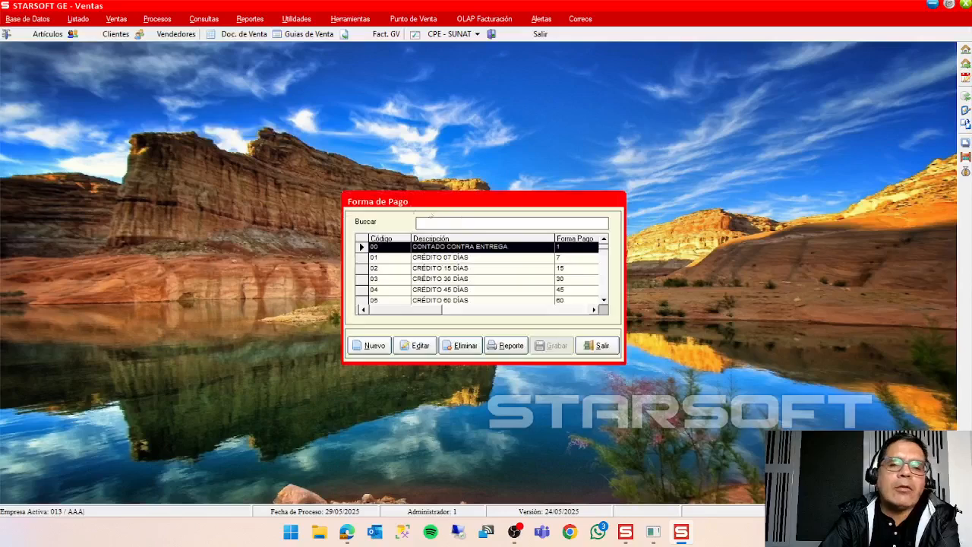
double_click(605, 300)
drag(605, 302, 605, 302)
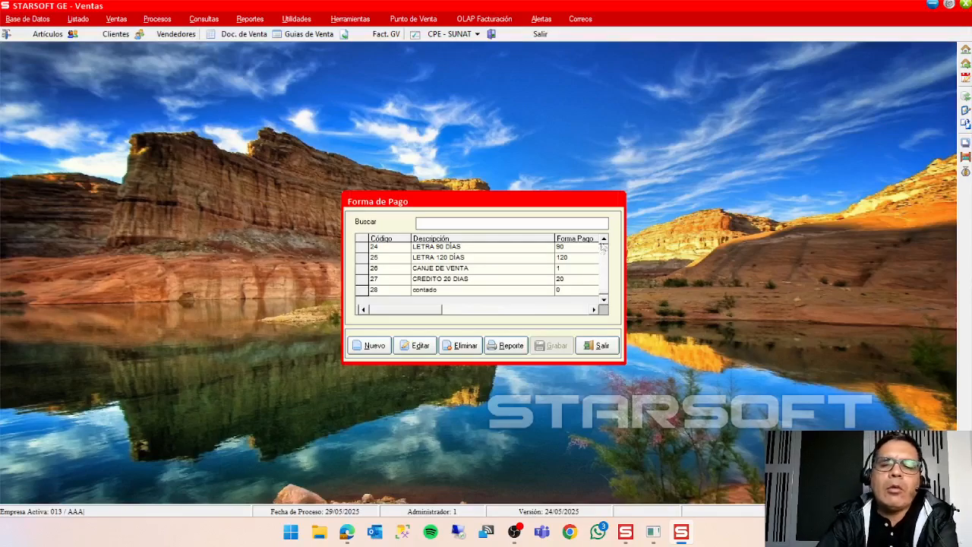
drag(603, 241, 604, 242)
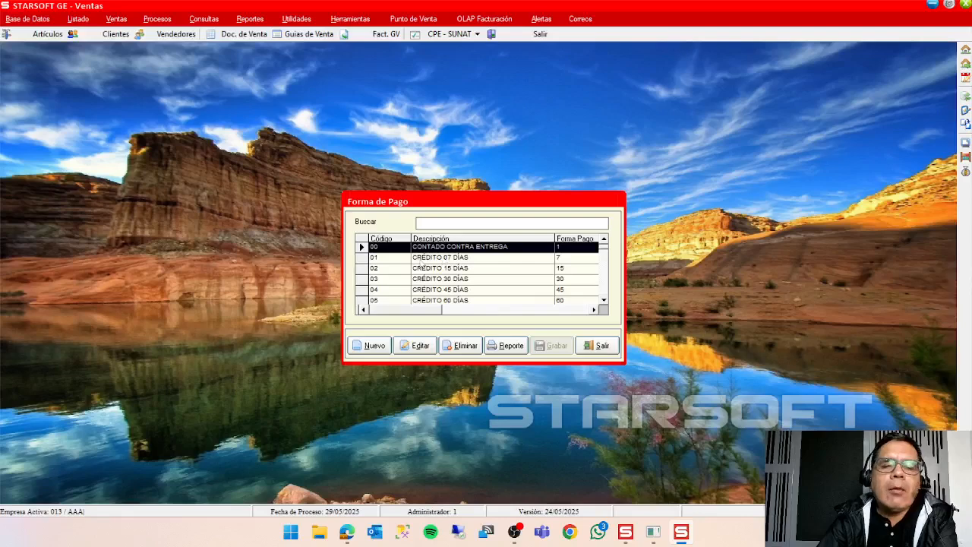
Examine the number of days defined for the CRÉDITO 07 DÍAS payment term, and leave the record without saving.
click(420, 258)
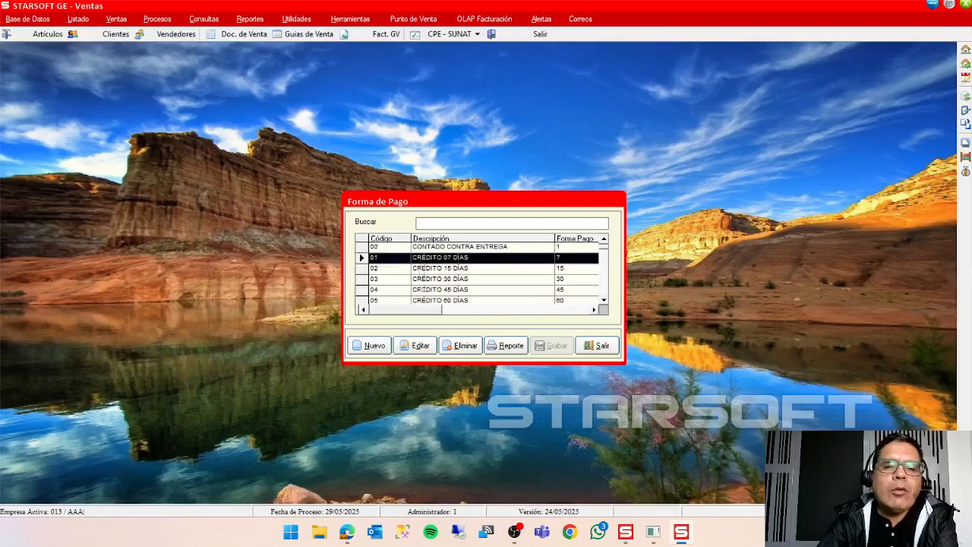
click(417, 346)
click(439, 274)
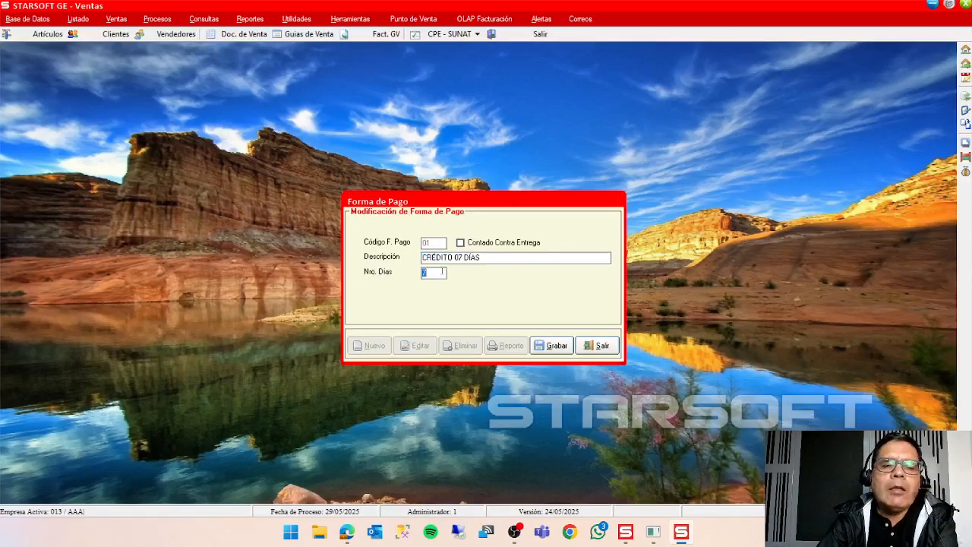
click(441, 274)
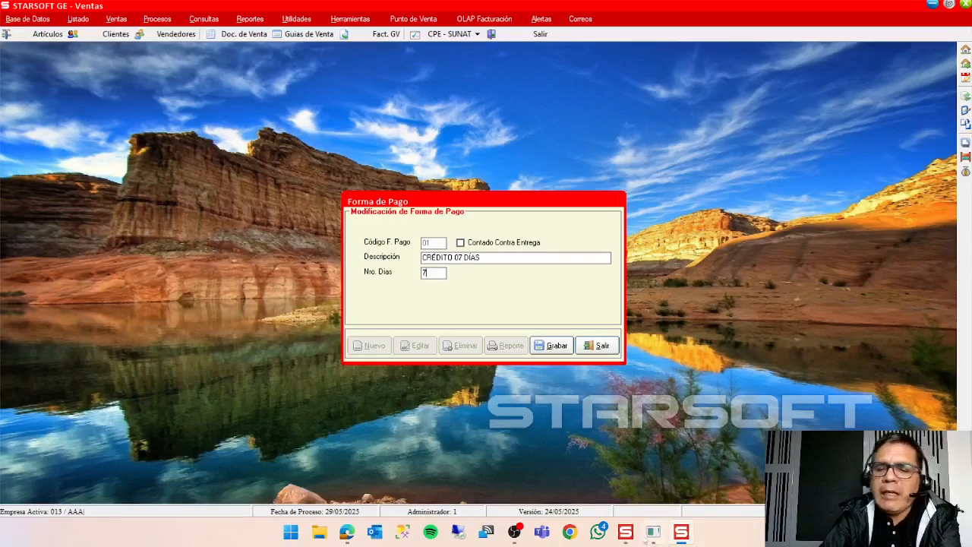
click(625, 532)
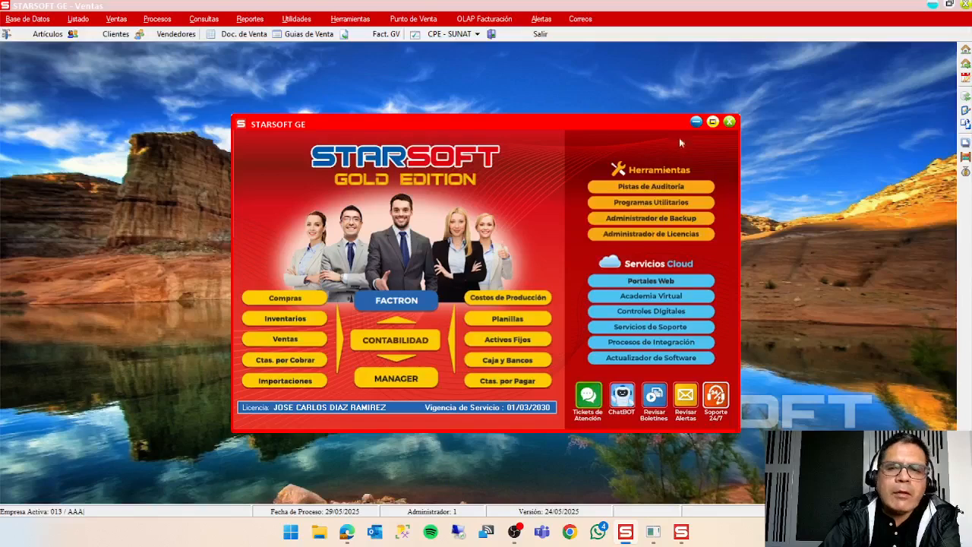
click(696, 121)
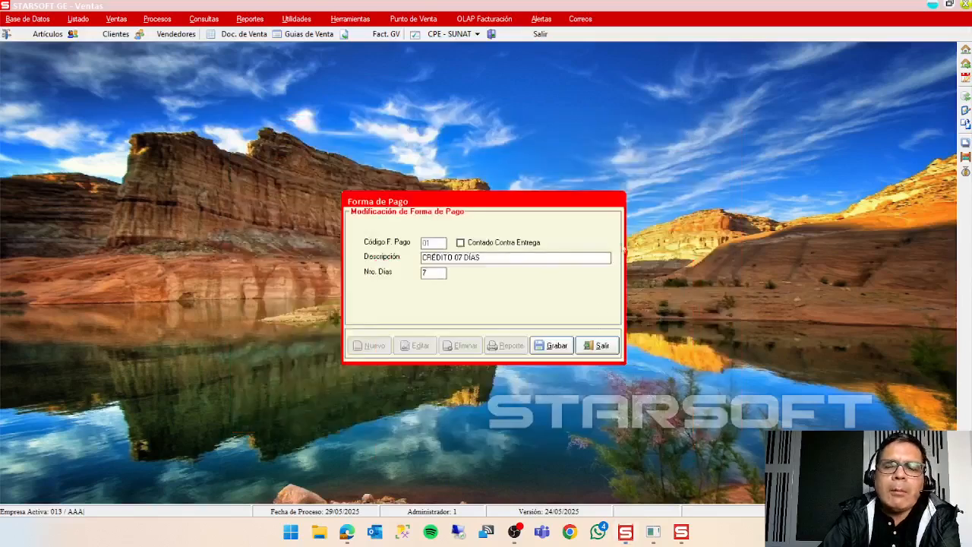
click(597, 346)
Examine the number of days defined for payment term 28 (contado), and leave the record without saving.
scroll(608, 293, down, 8)
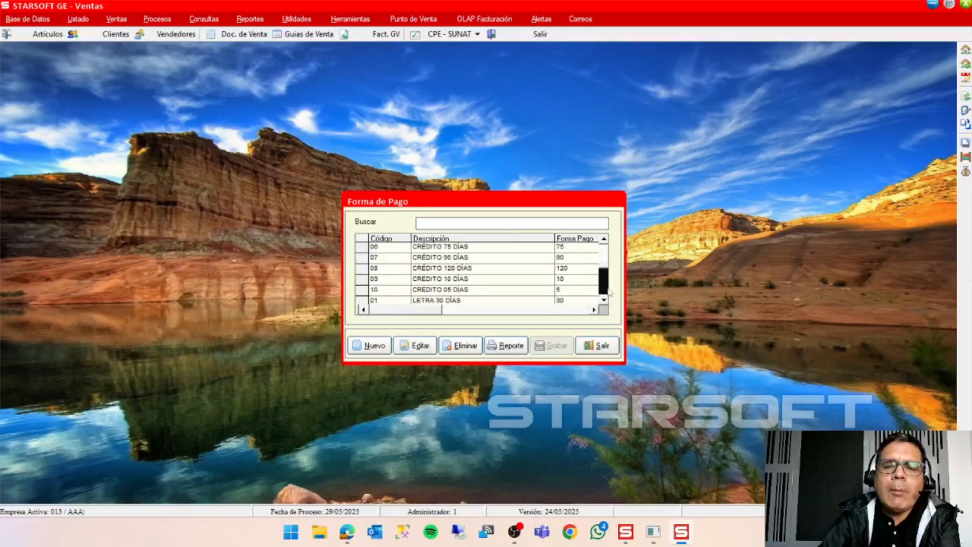
click(541, 290)
click(416, 347)
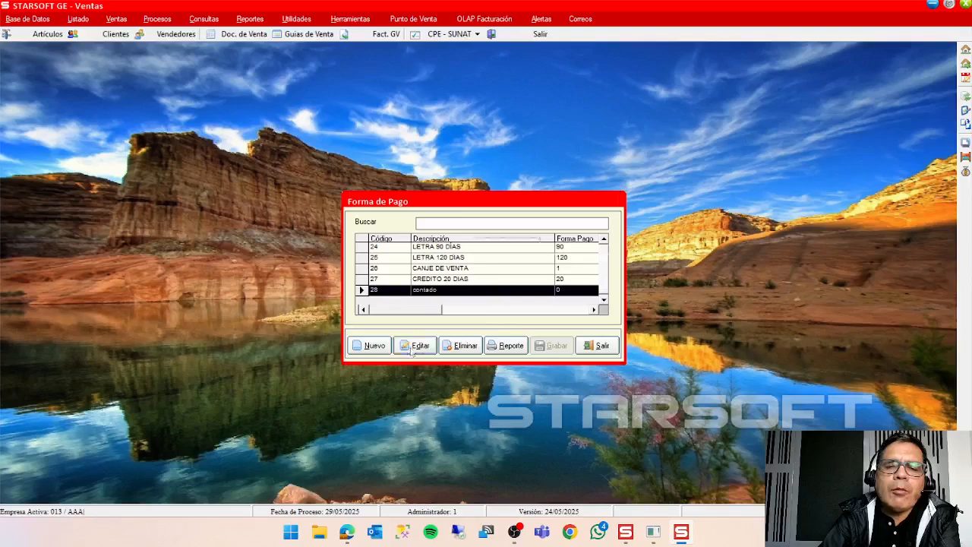
click(431, 272)
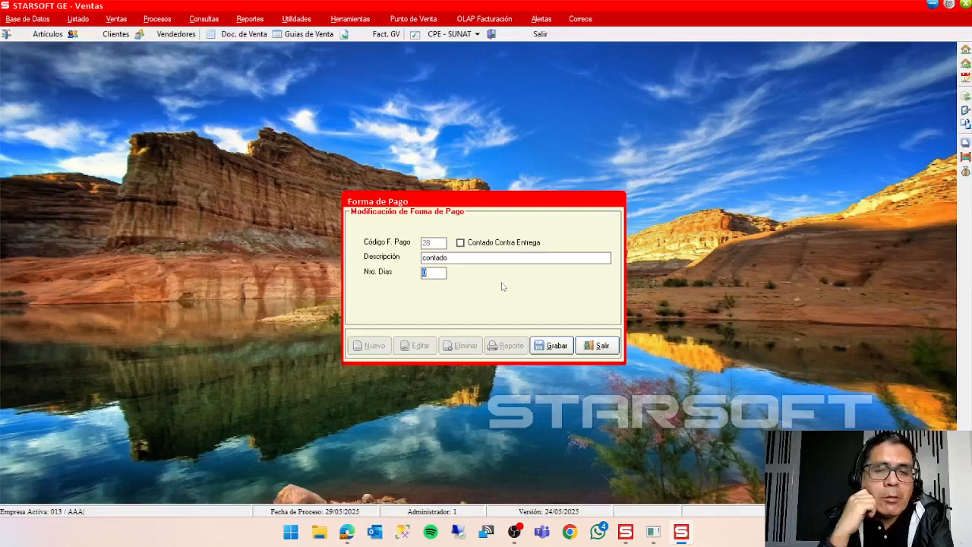
click(610, 347)
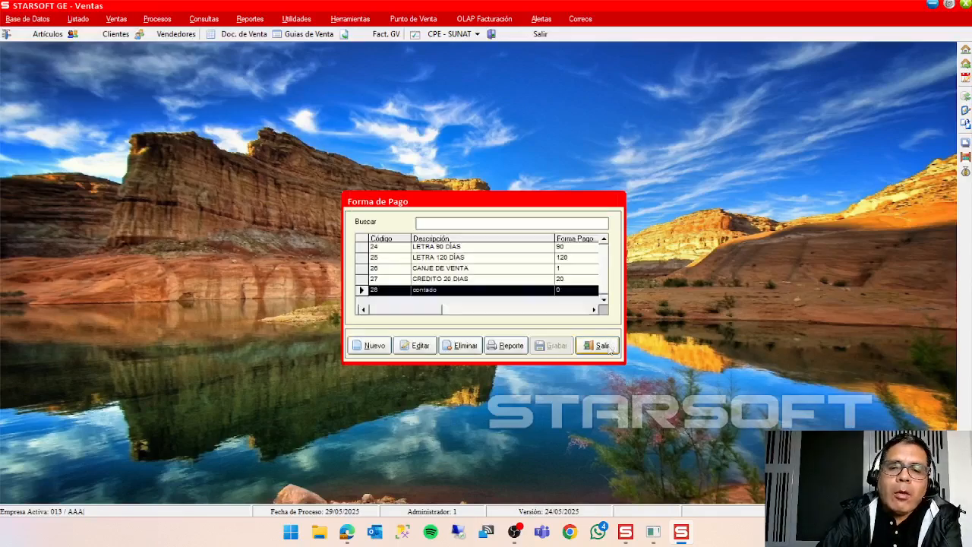
Examine the day-count field in a blank new payment term record, and leave it without saving.
click(372, 345)
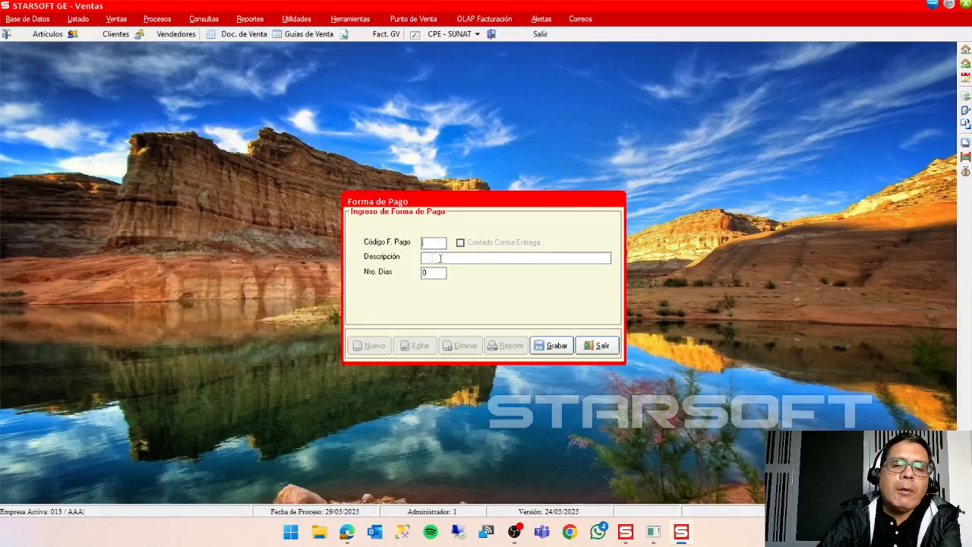
click(431, 274)
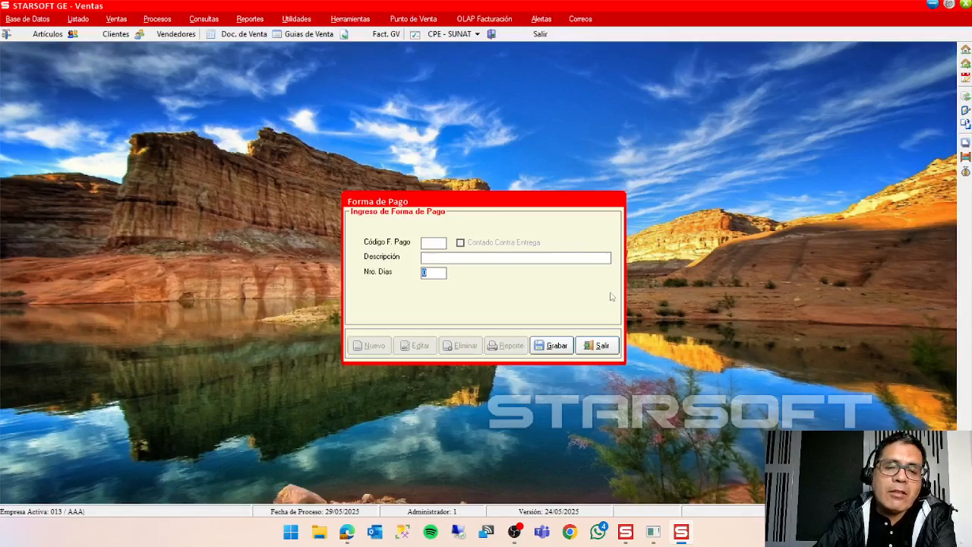
click(608, 347)
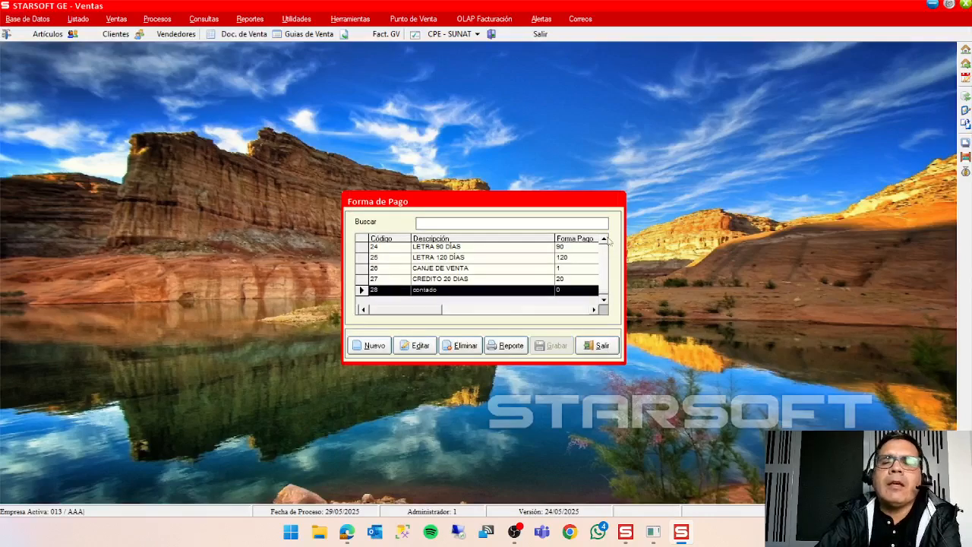
Examine the settings of the CONTADO CONTRA ENTREGA payment term, and close the Forma de Pago table.
scroll(604, 239, up, 8)
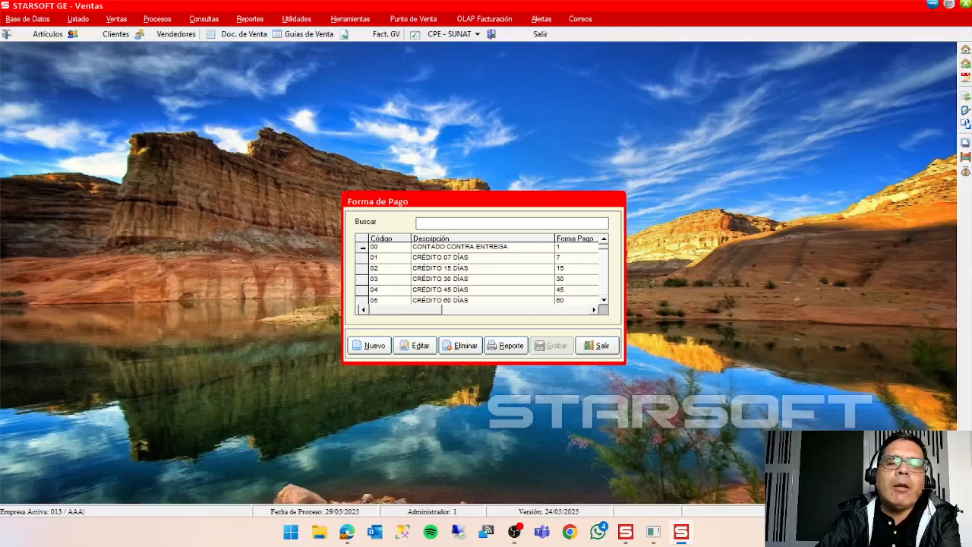
click(362, 247)
click(420, 348)
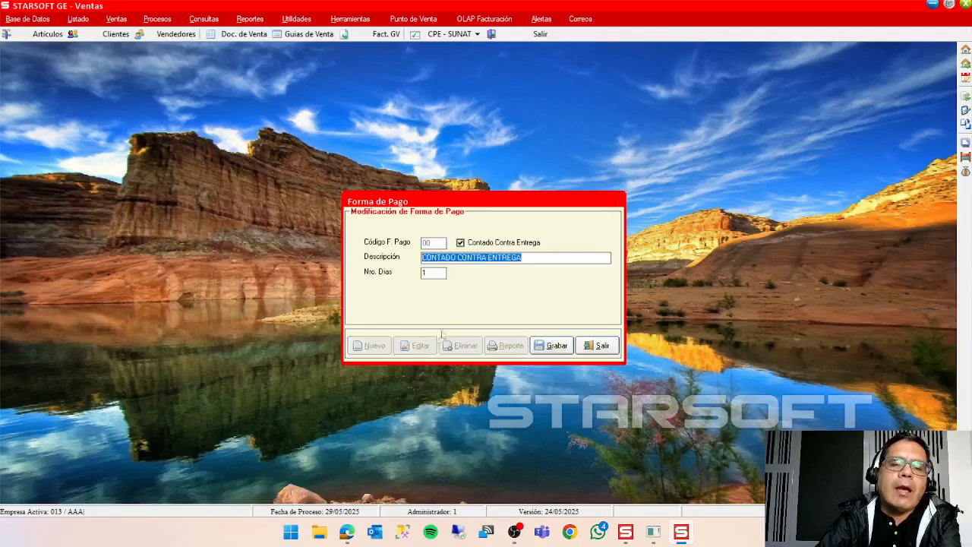
click(442, 270)
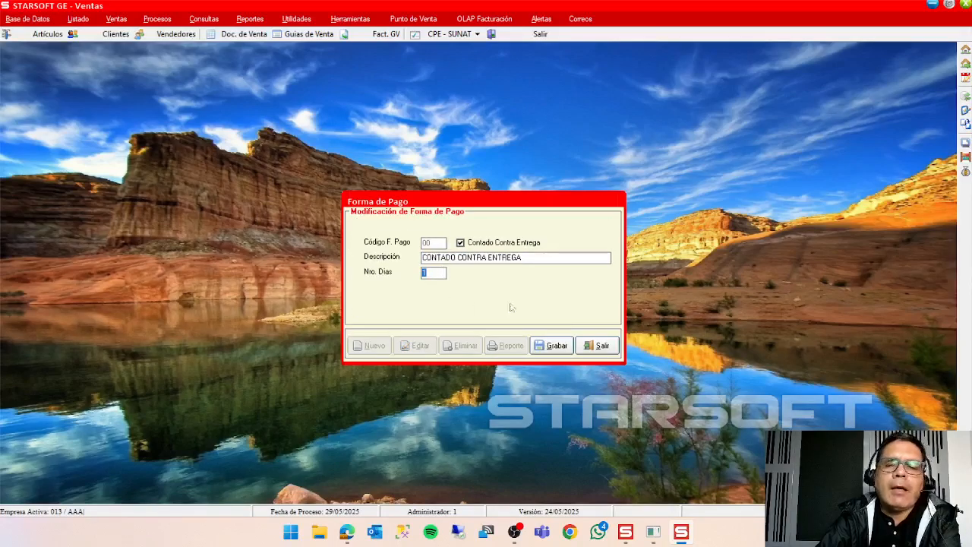
click(610, 349)
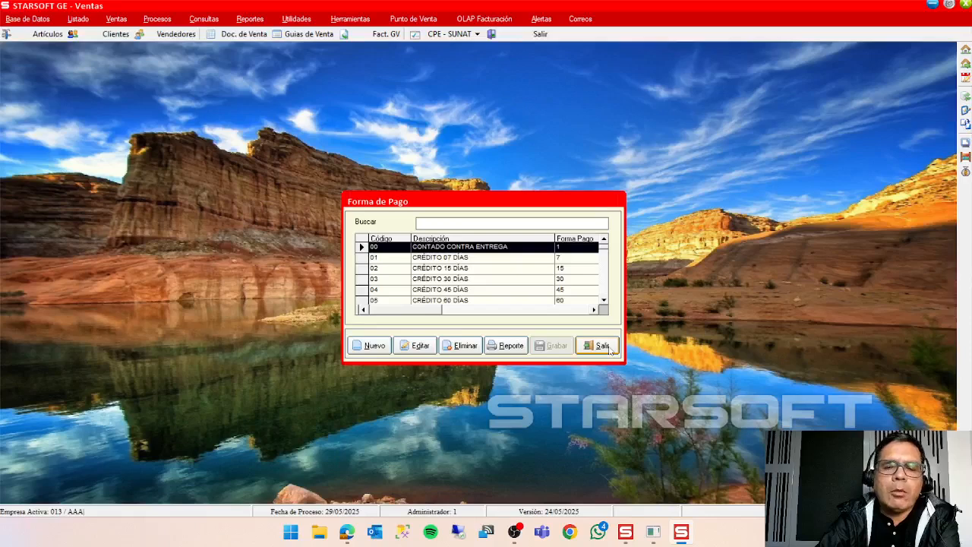
click(610, 350)
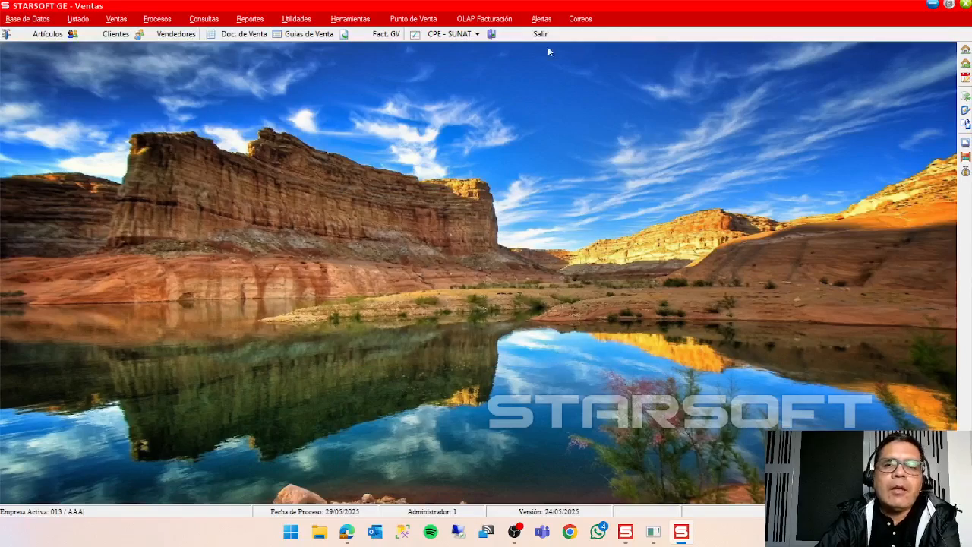
Exit the Ventas module and open the customer portfolio management window (Manejo de Cartera) in Cuentas por Cobrar.
click(541, 35)
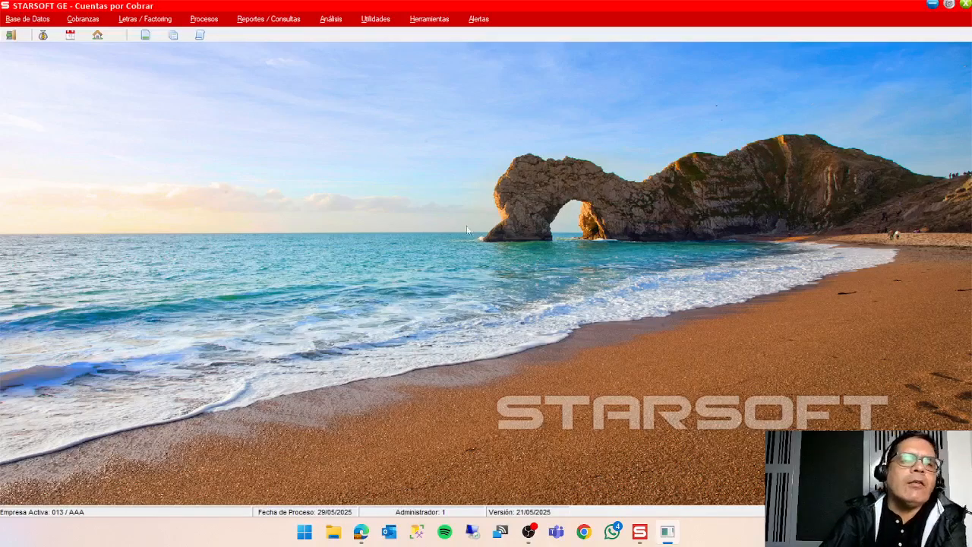
click(204, 19)
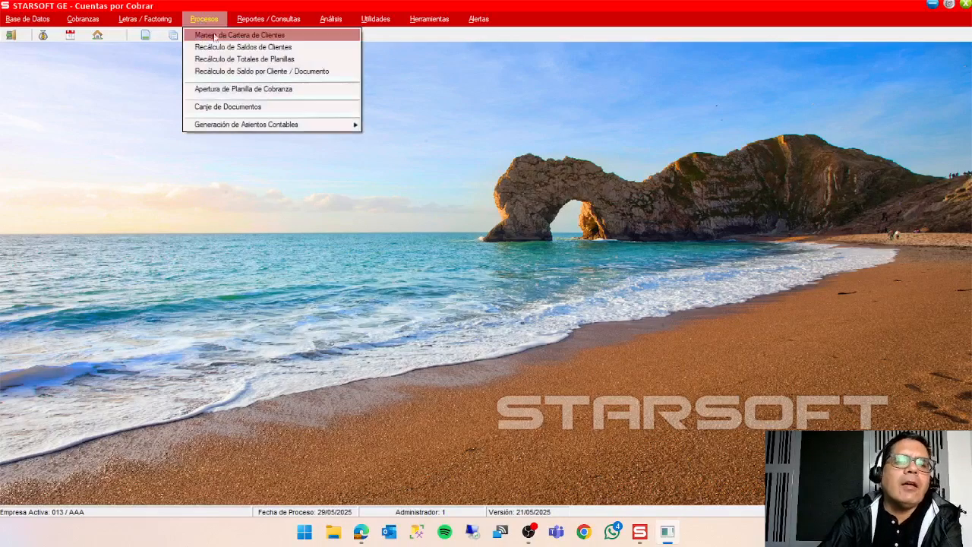
click(234, 36)
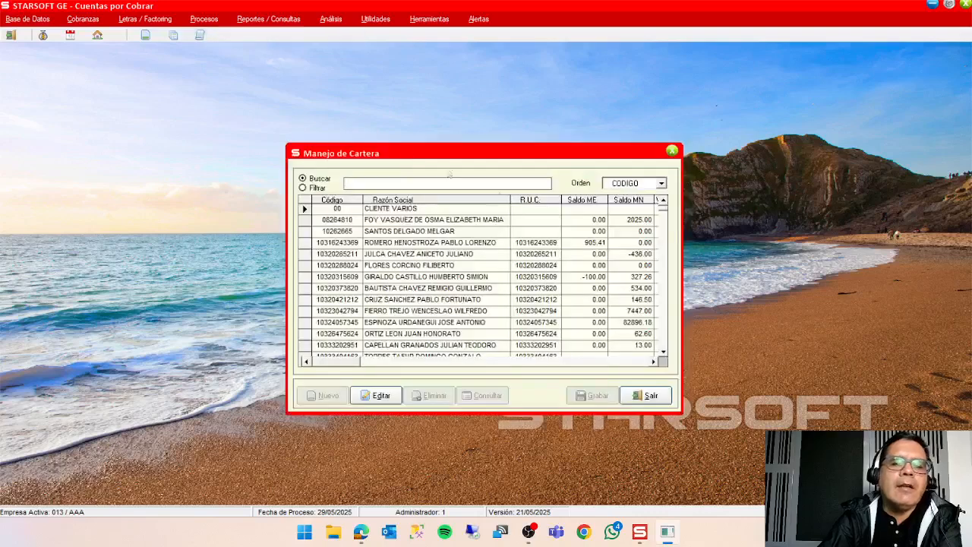
Open the portfolio of the client listed just below CLIENTE VARIOS and start a new document of type FT (Factura).
click(619, 223)
click(376, 395)
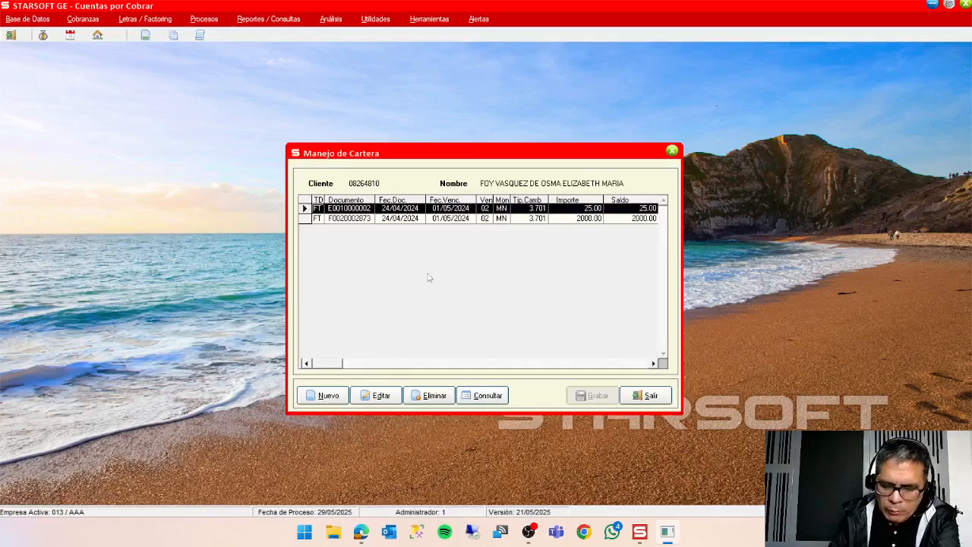
click(329, 396)
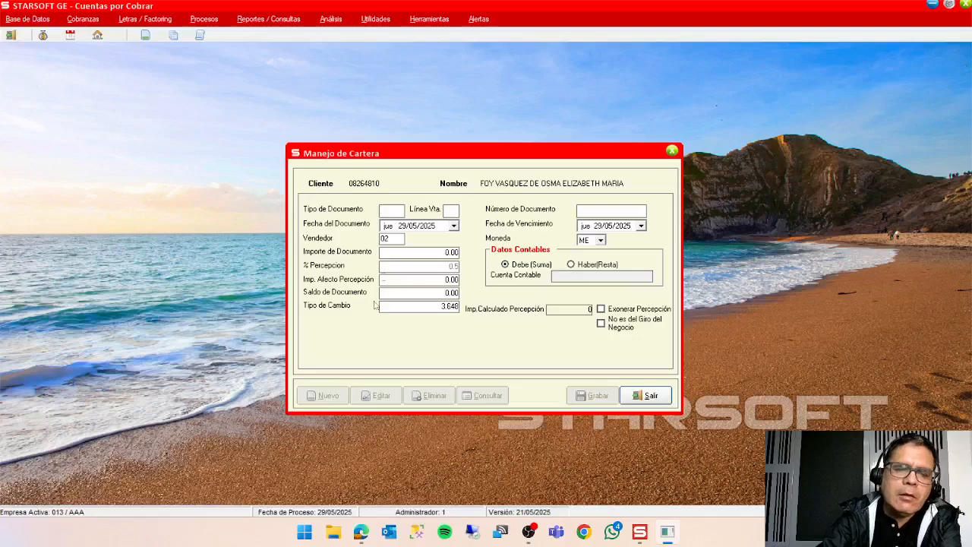
double_click(395, 211)
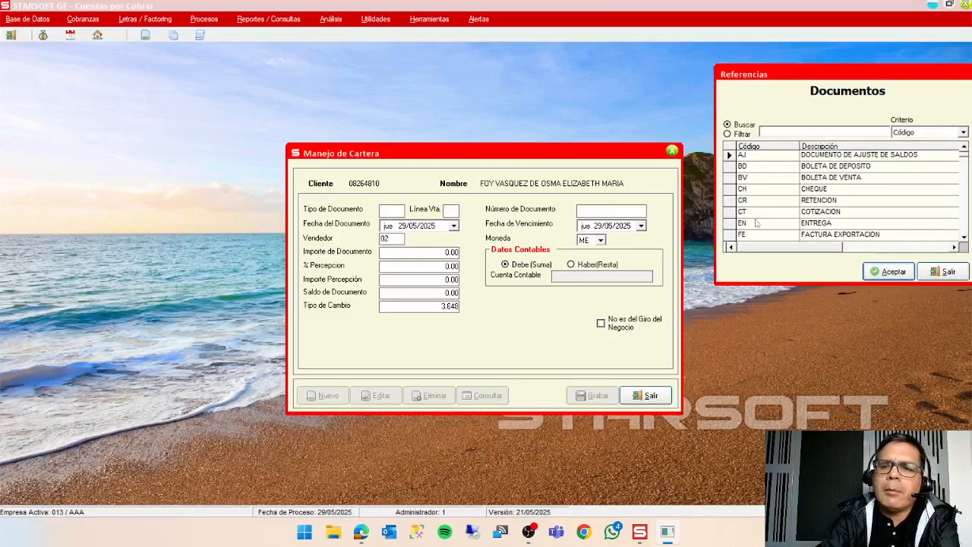
scroll(806, 232, down, 2)
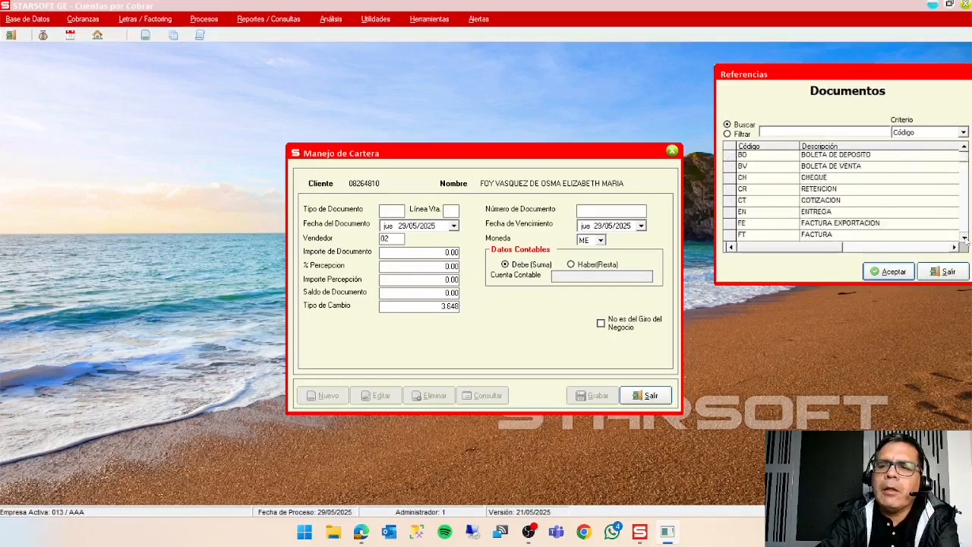
click(771, 226)
double_click(771, 226)
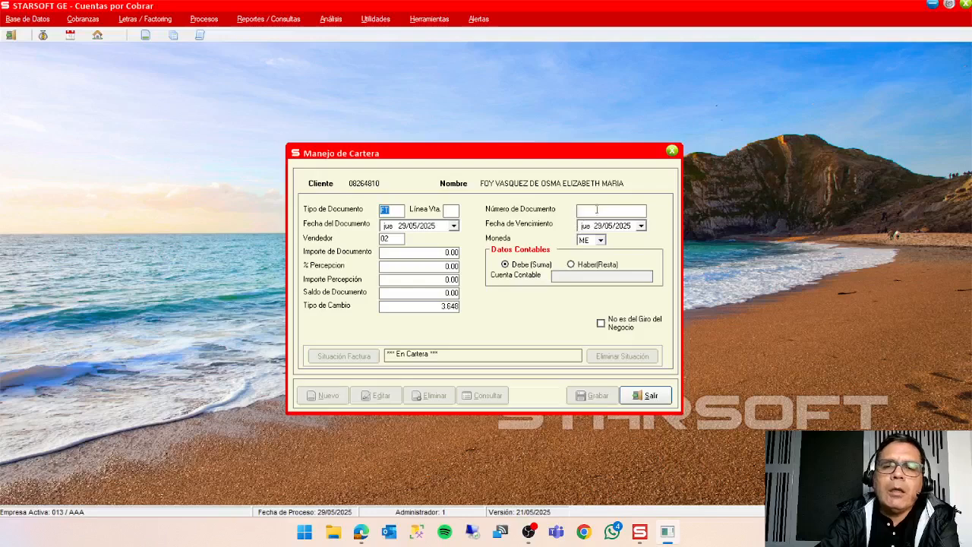
Enter F0012244 as the new invoice's document number, accepting the proposed dates, seller and ME currency.
click(610, 212)
text(f)
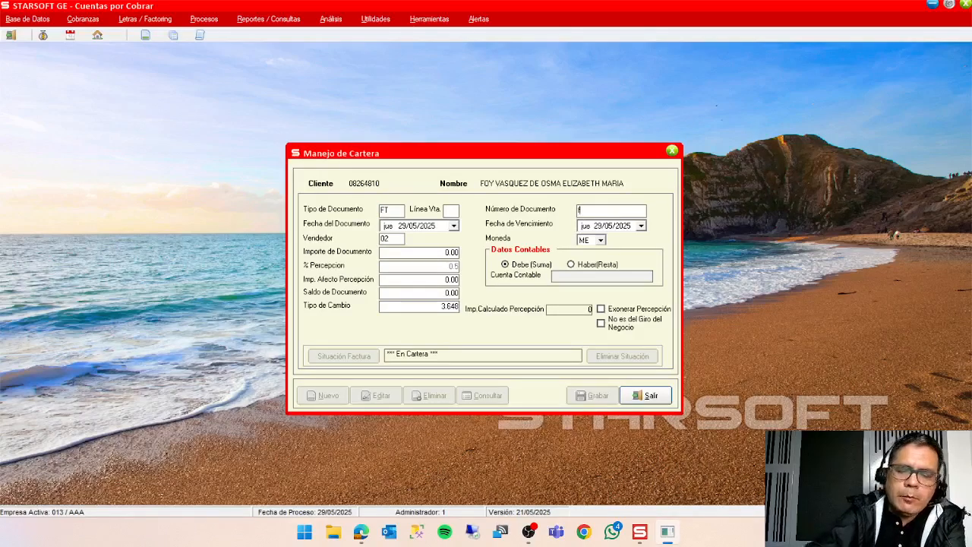
text(0012244)
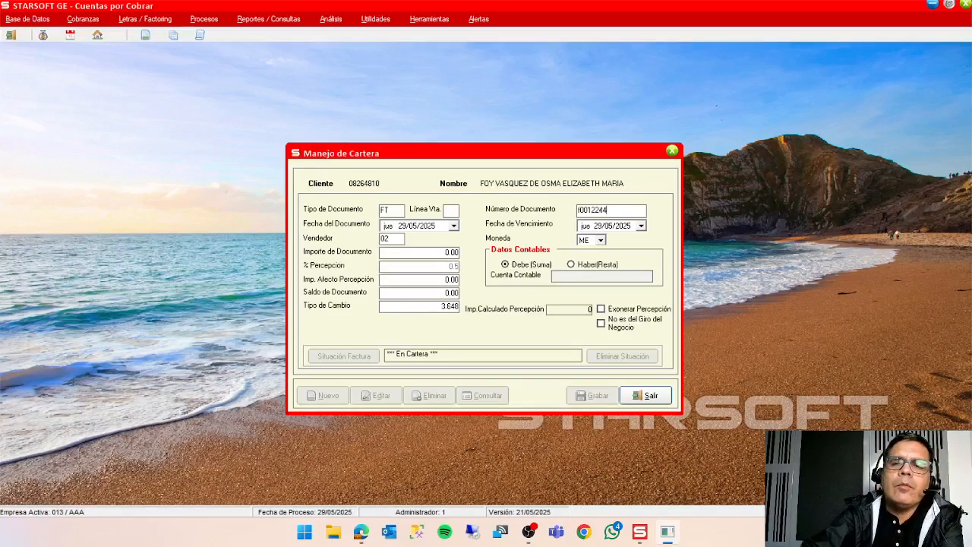
key(Return)
key(Return)
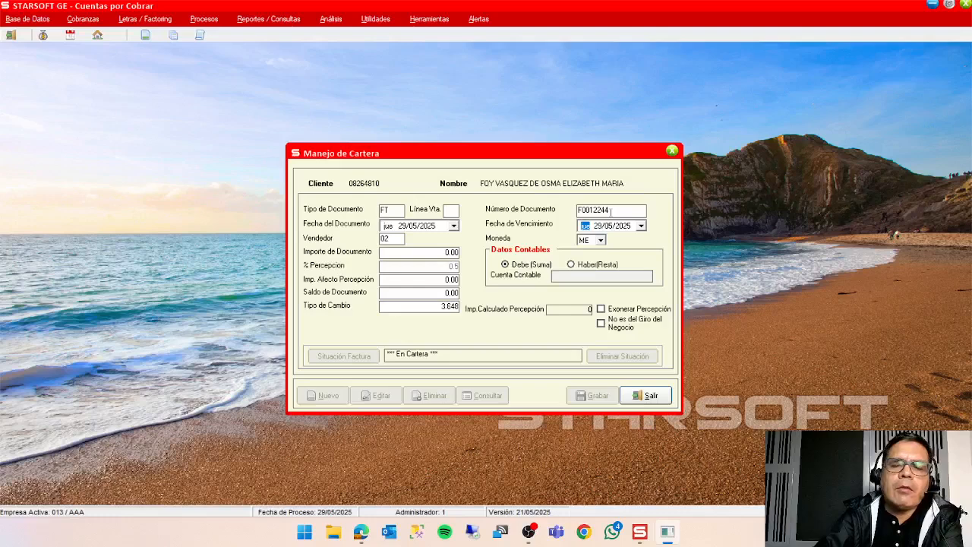
key(Return)
key(Return)
key(Return)
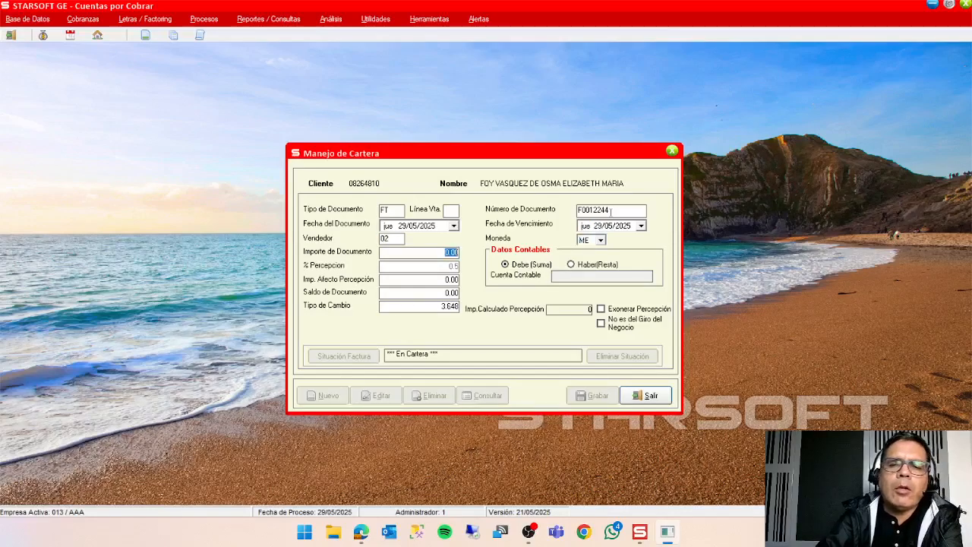
Set the invoice's document amount to 100, accept the remaining amounts and exchange rate, and save the document.
text(100)
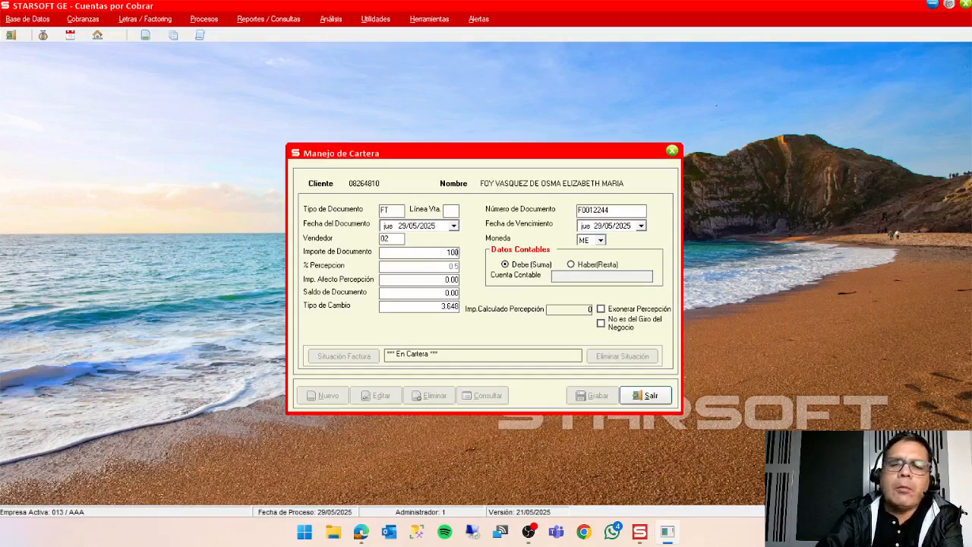
key(Return)
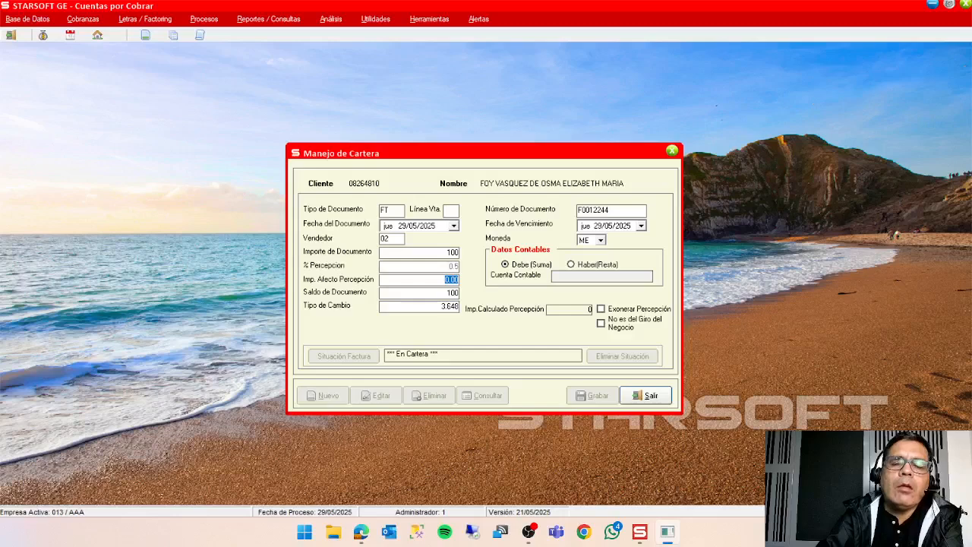
key(Return)
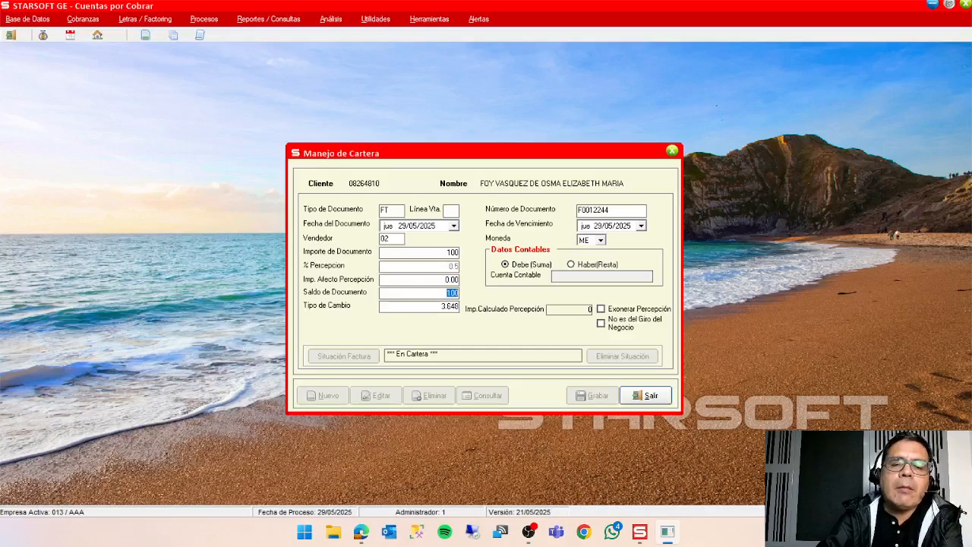
key(Return)
key(Return)
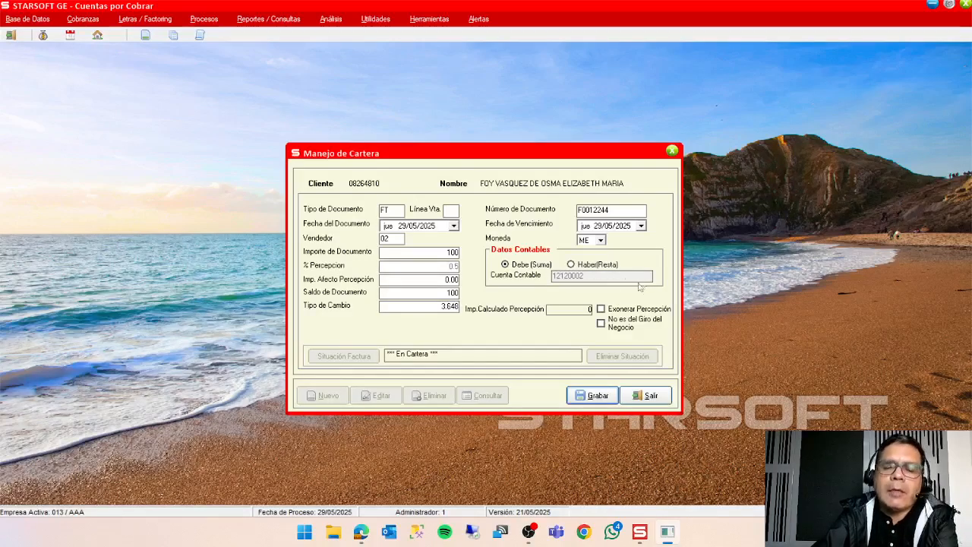
click(600, 401)
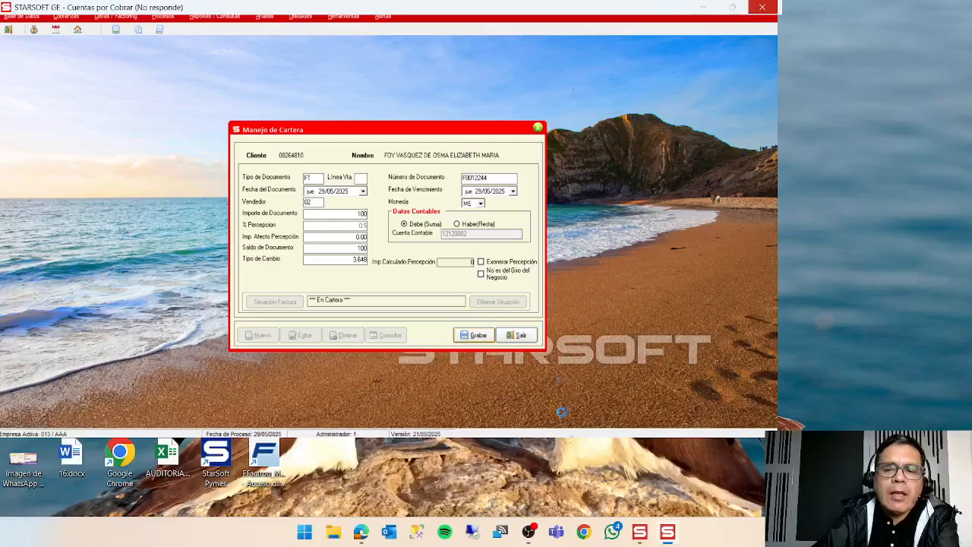
Return to Cuentas por Cobrar, leave the blank document form, review the client's document list, and close Manejo de Cartera.
click(640, 541)
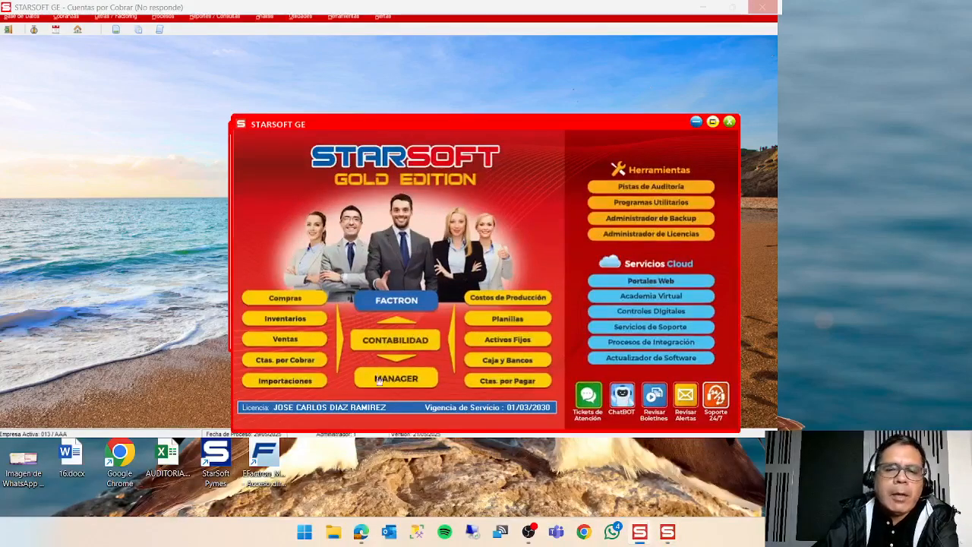
click(294, 362)
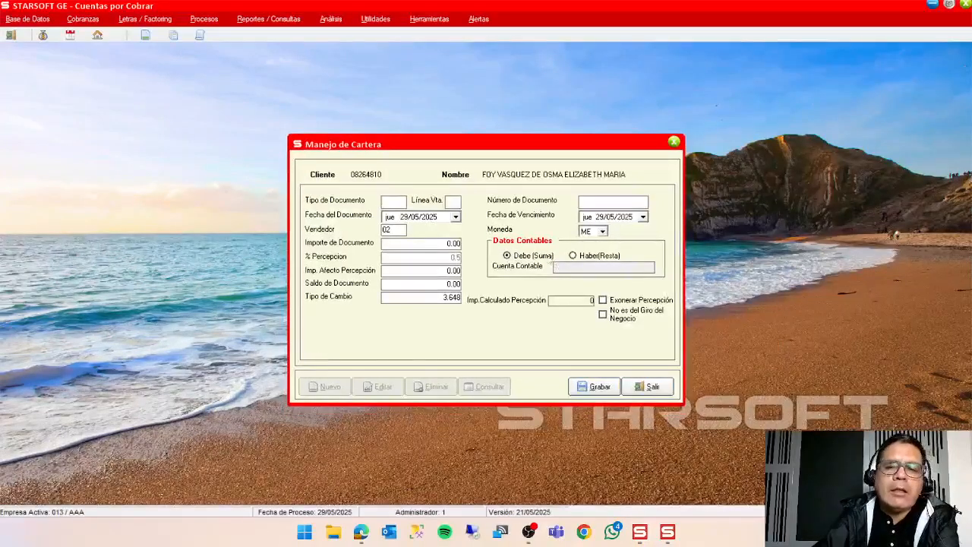
click(644, 390)
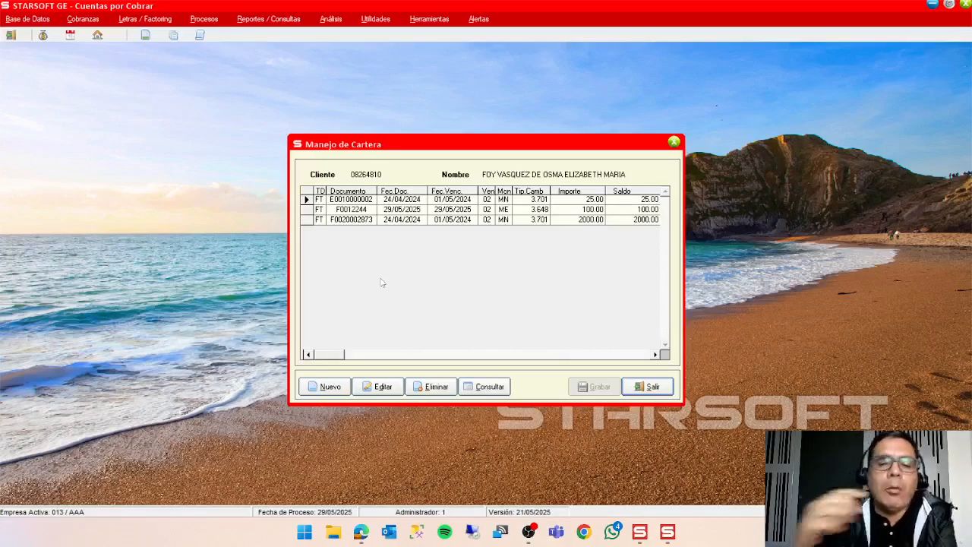
click(656, 388)
click(656, 385)
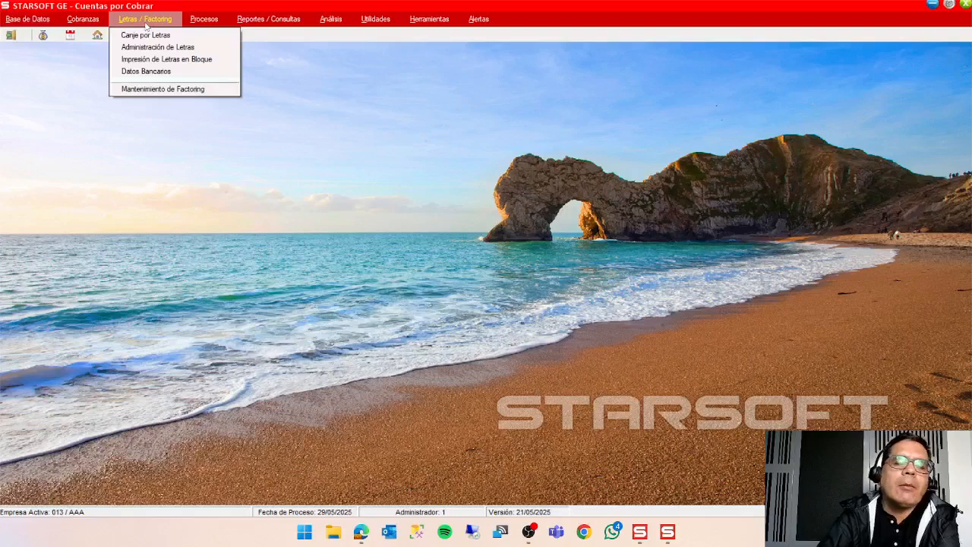
Start the Canje por Letras process and load the first listed client's portfolio documents.
click(145, 35)
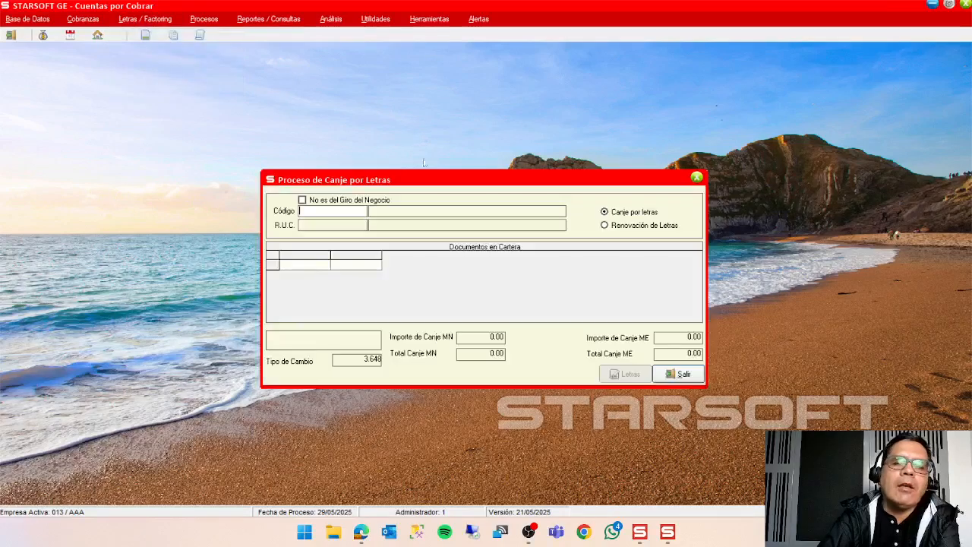
double_click(329, 215)
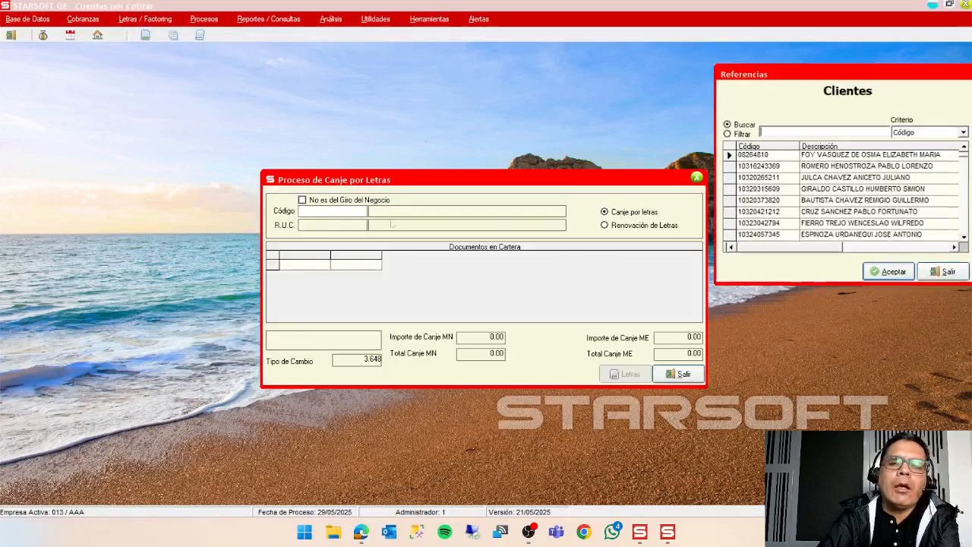
click(881, 272)
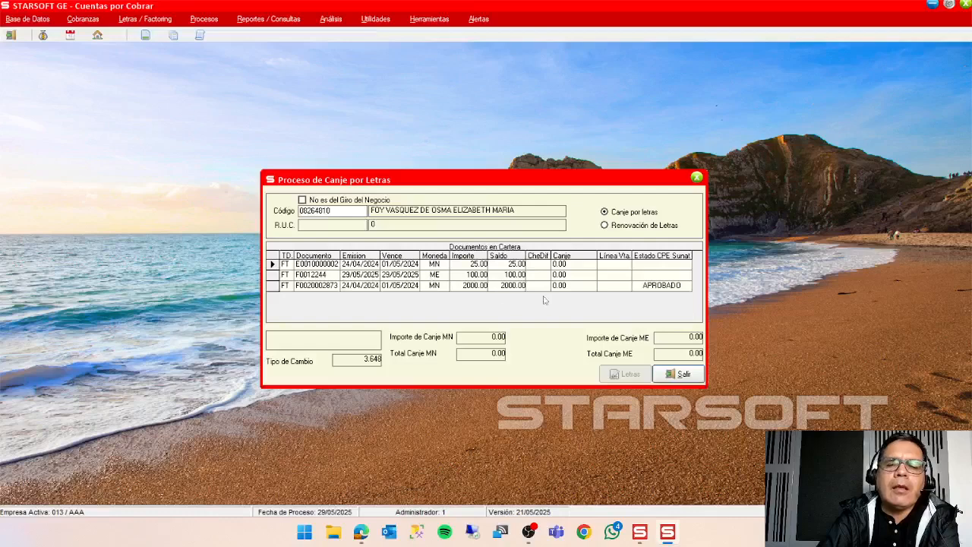
Set the exchange amount of the client's 2000.00 MN invoice to 2000.
click(276, 285)
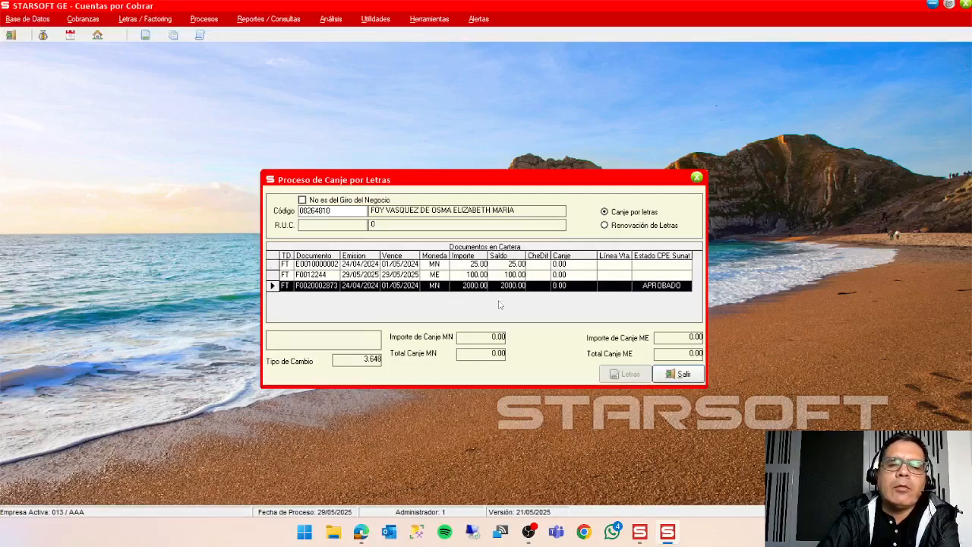
click(576, 288)
click(575, 289)
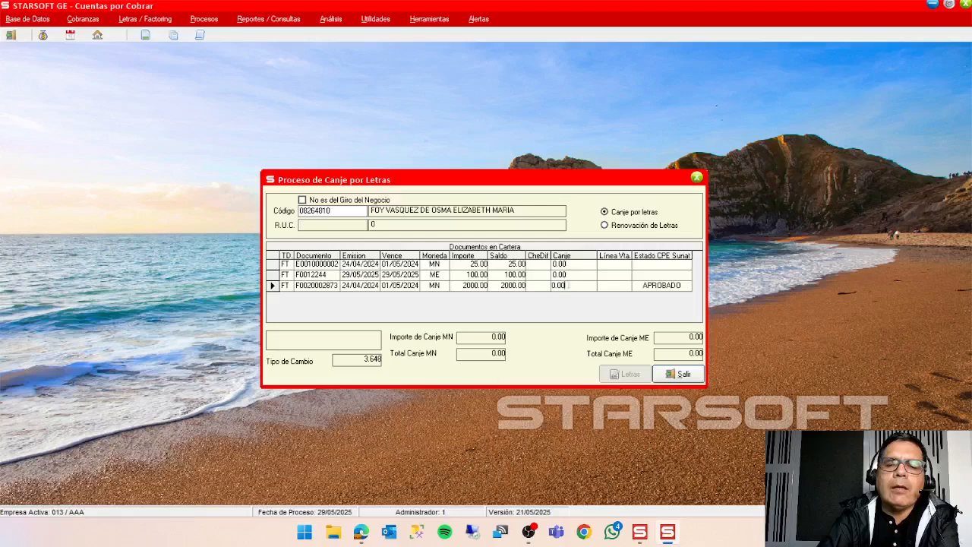
key(BackSpace)
key(BackSpace)
key(BackSpace)
key(BackSpace)
text(2000)
key(Return)
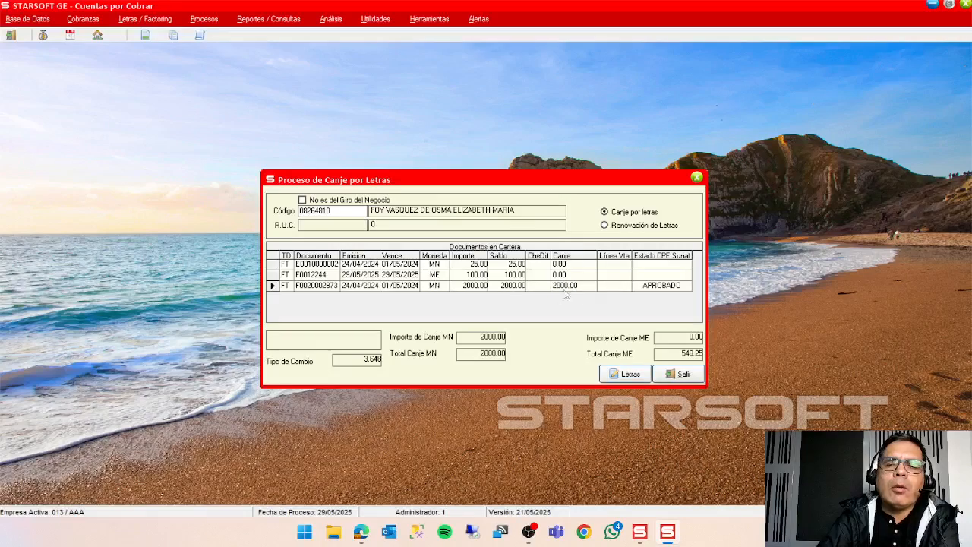
Generate two letters in MN for the exchange at 30 and 60 days, save the exchange, and close the process.
click(629, 374)
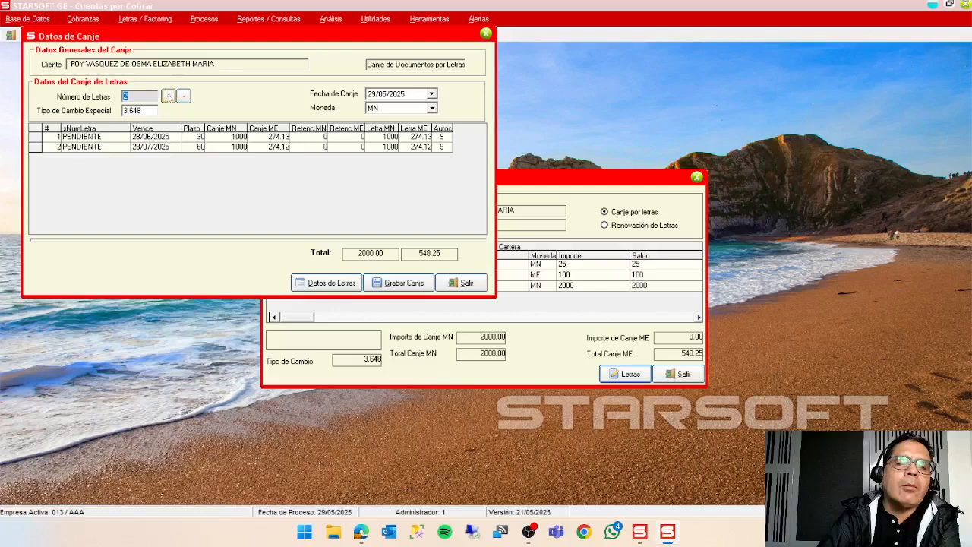
click(408, 290)
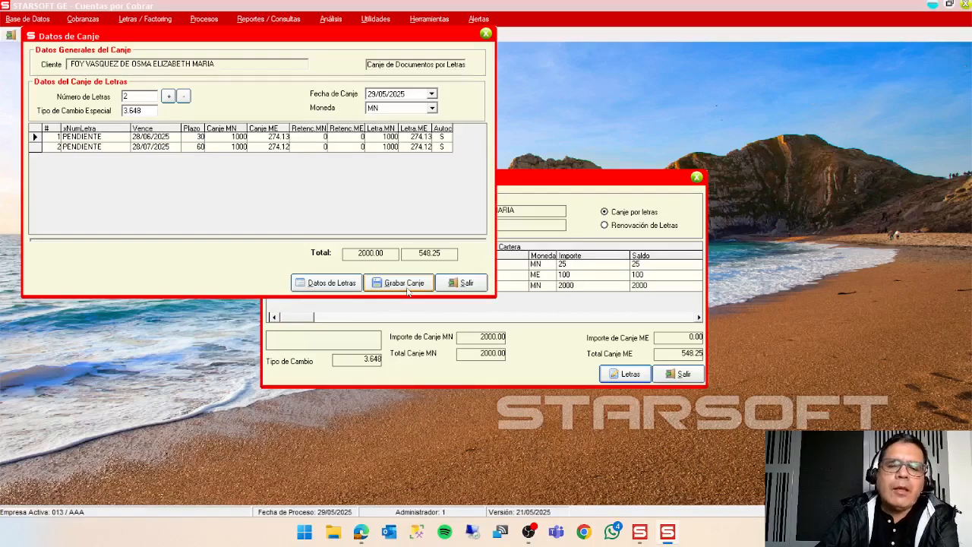
click(407, 285)
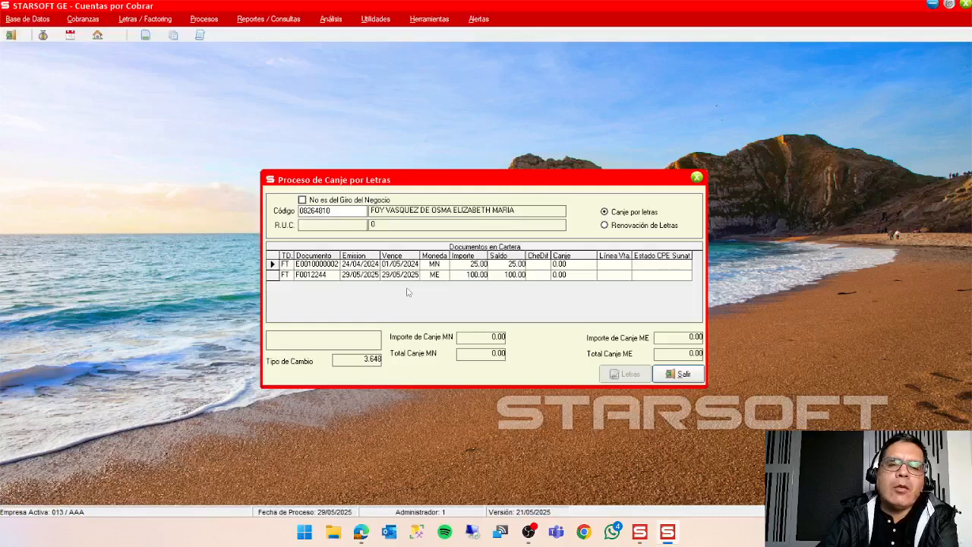
click(678, 374)
Open the same client's documents in Manejo de Cartera to check how the exchanged invoice is listed.
click(221, 21)
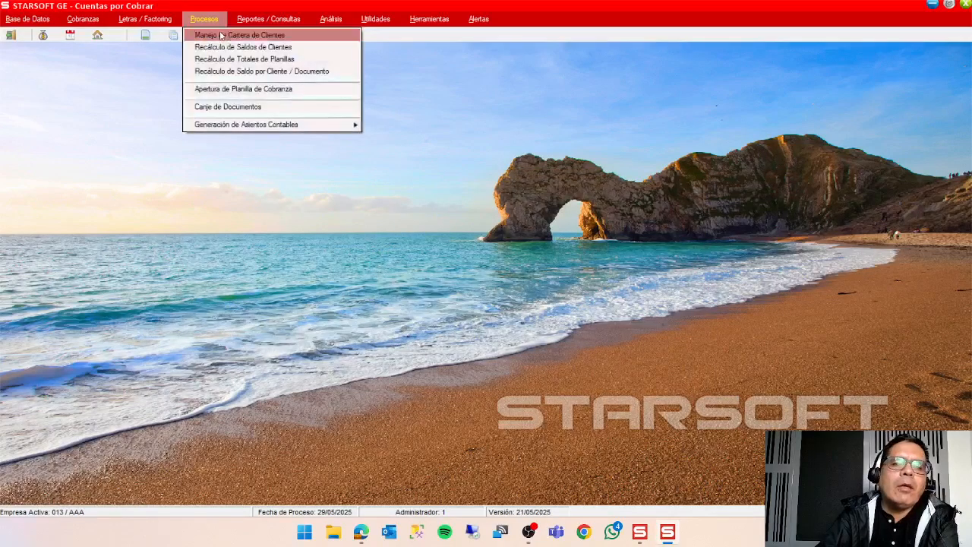
click(226, 36)
click(432, 221)
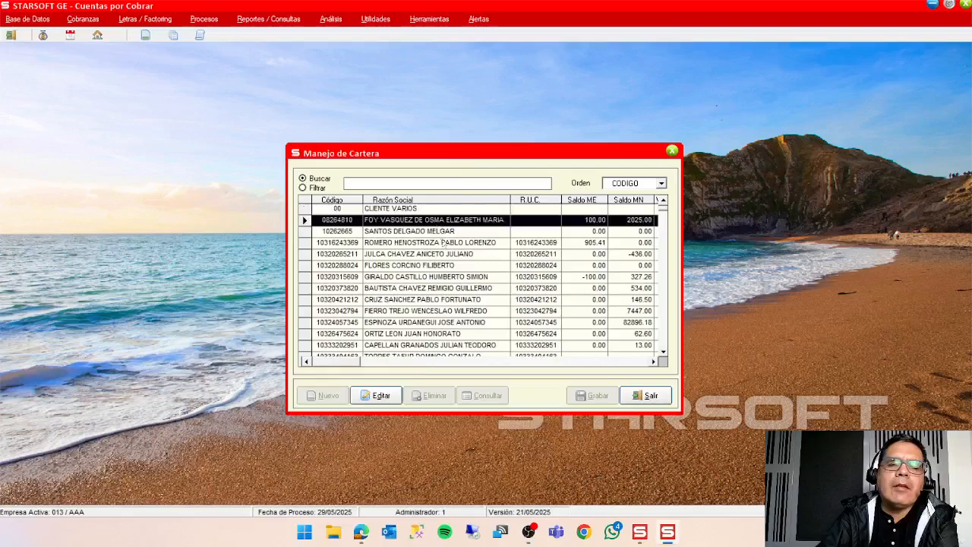
click(382, 395)
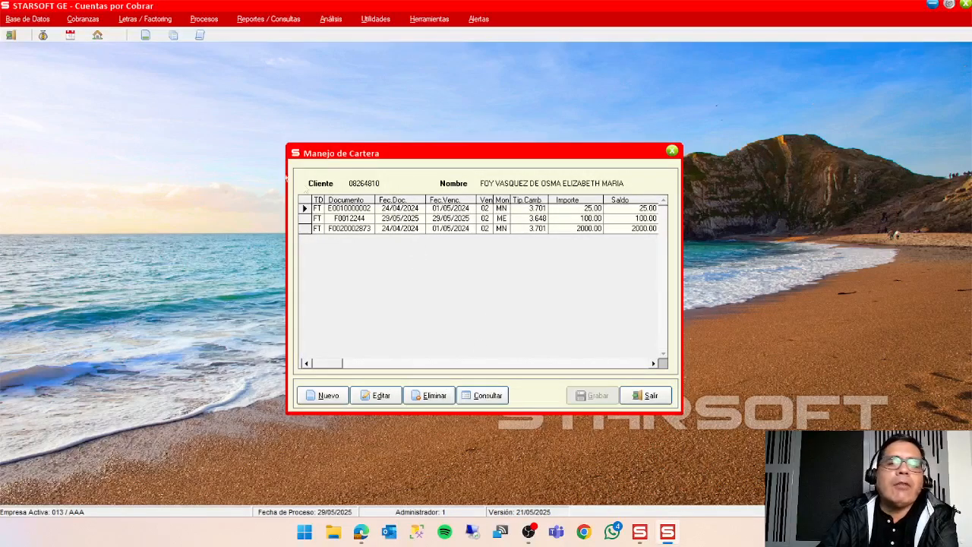
Open Administración de Letras and accept the pending exchange sheet 000010 with acceptance date 29/05/2025.
click(142, 20)
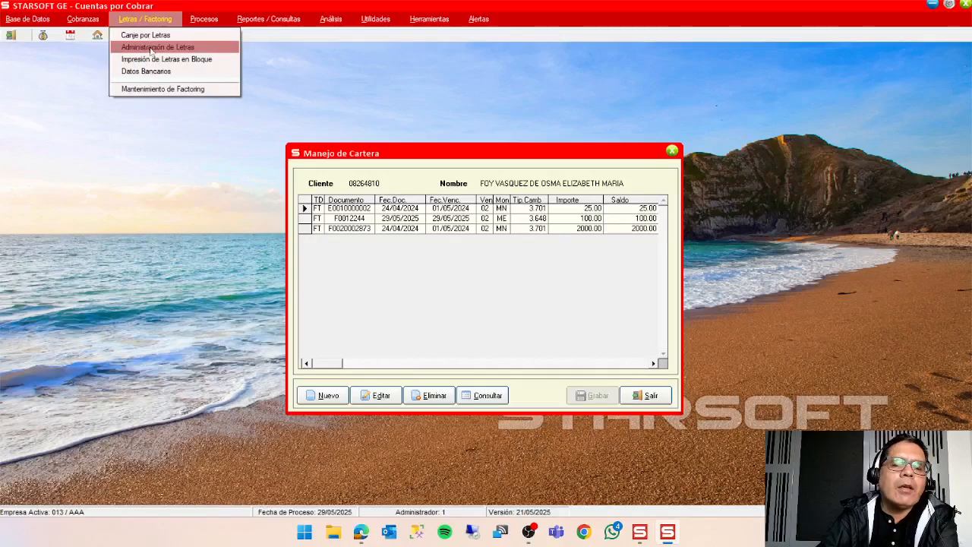
click(151, 51)
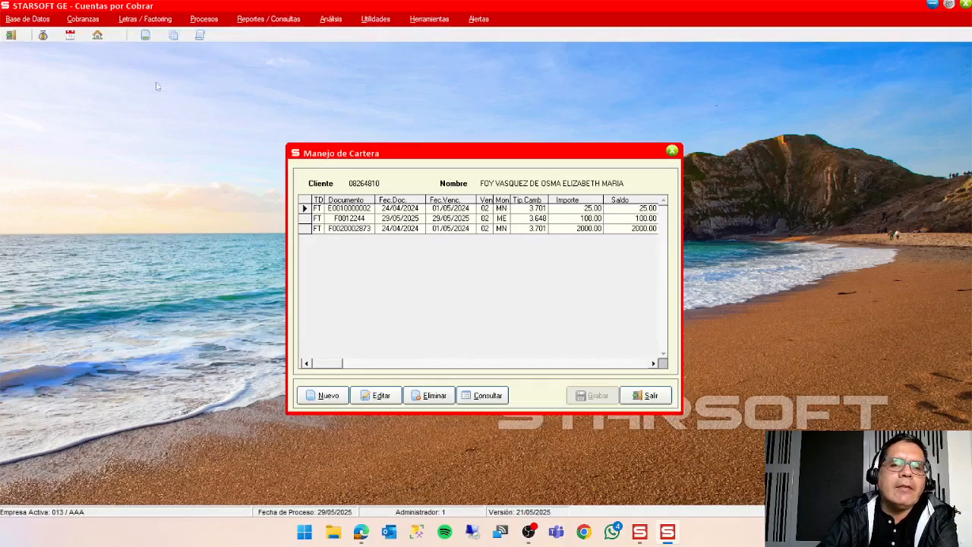
drag(442, 120, 273, 76)
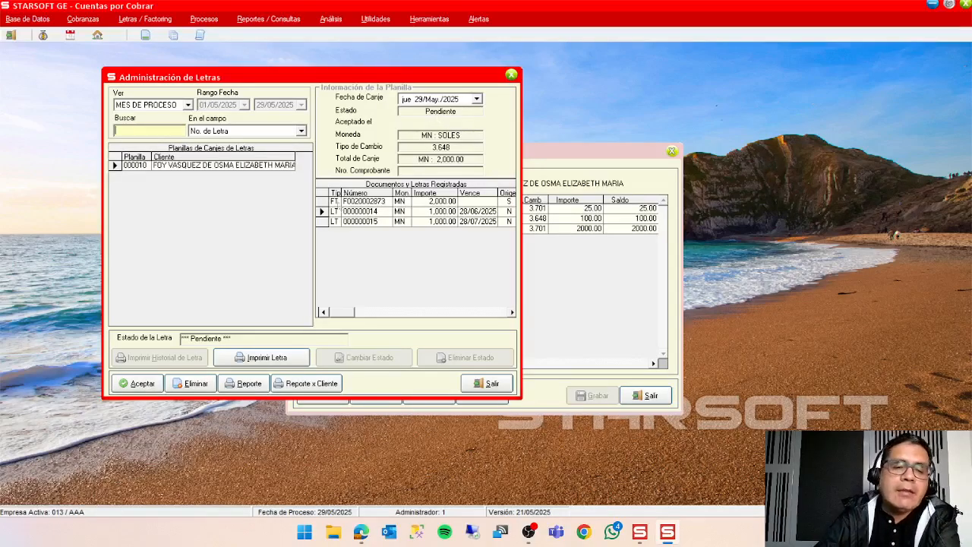
click(137, 384)
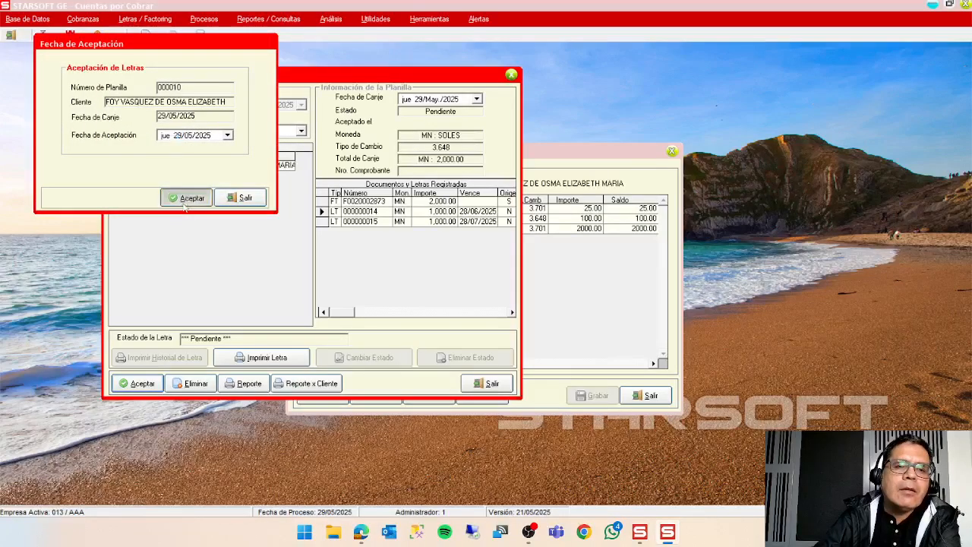
click(186, 199)
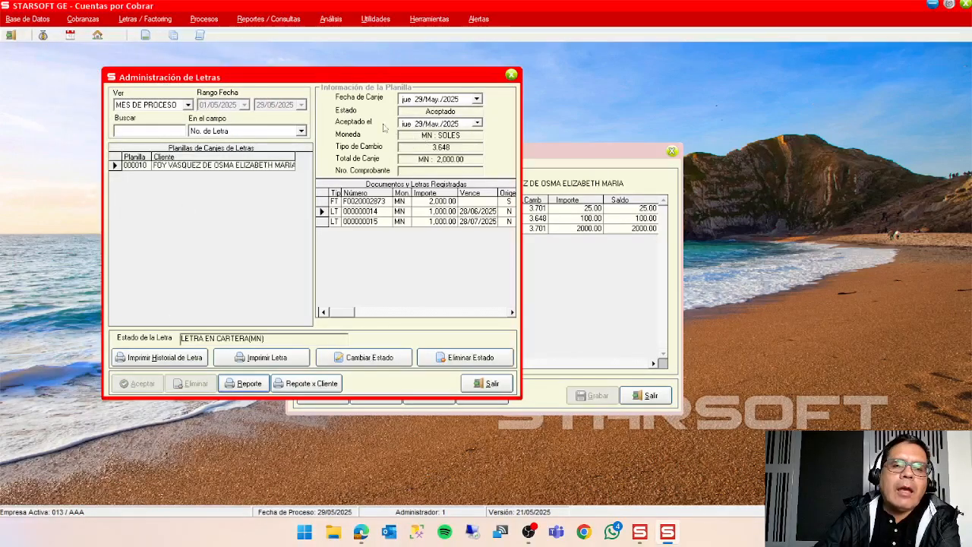
Reload the client's documents in Manejo de Cartera and place that window beside Administración de Letras to check the accepted letters.
click(600, 165)
click(651, 395)
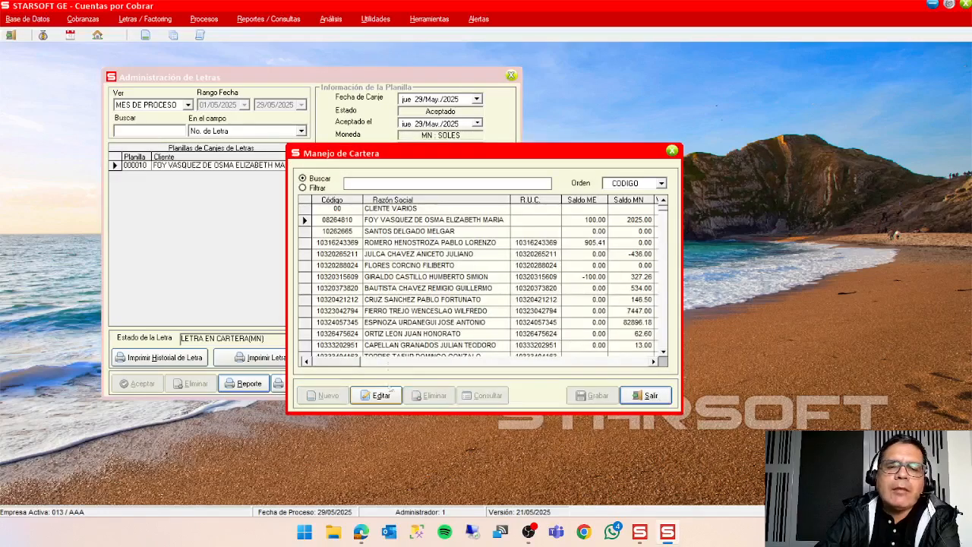
click(381, 395)
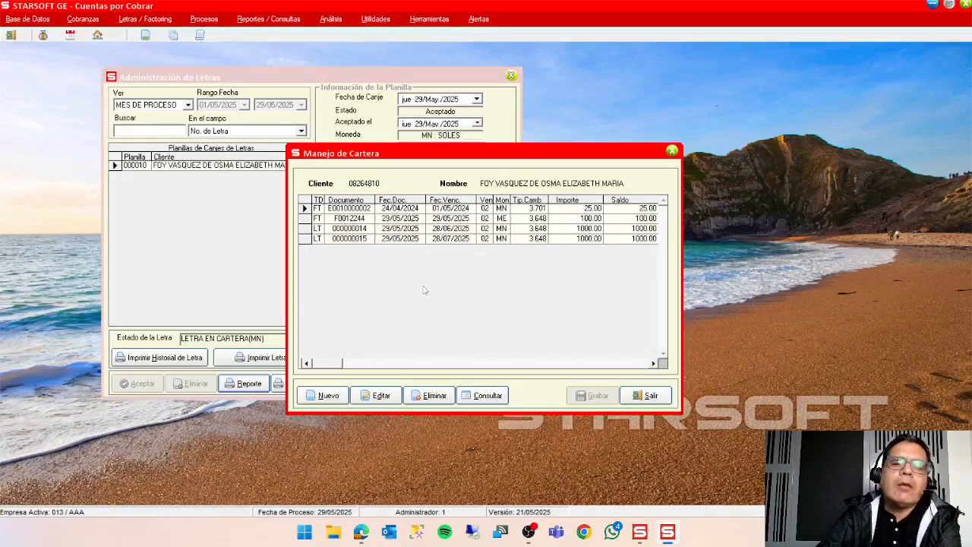
drag(440, 160, 605, 151)
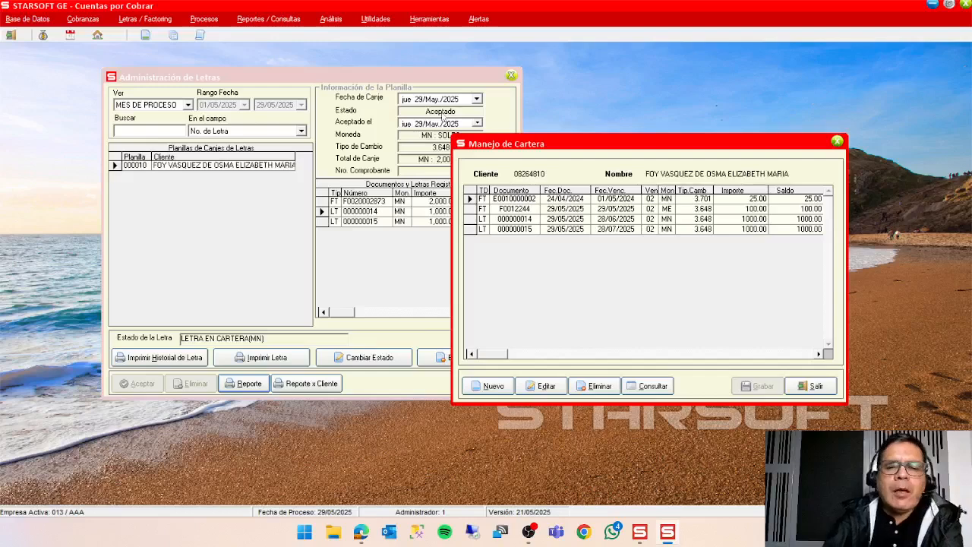
drag(641, 151, 720, 138)
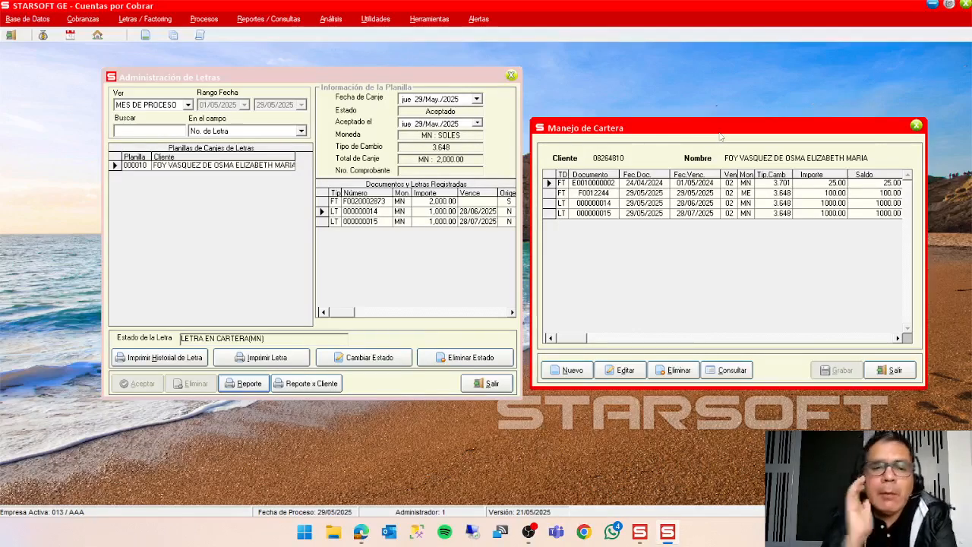
Check which situations are available for letter 000000014 and exit without choosing one.
click(373, 357)
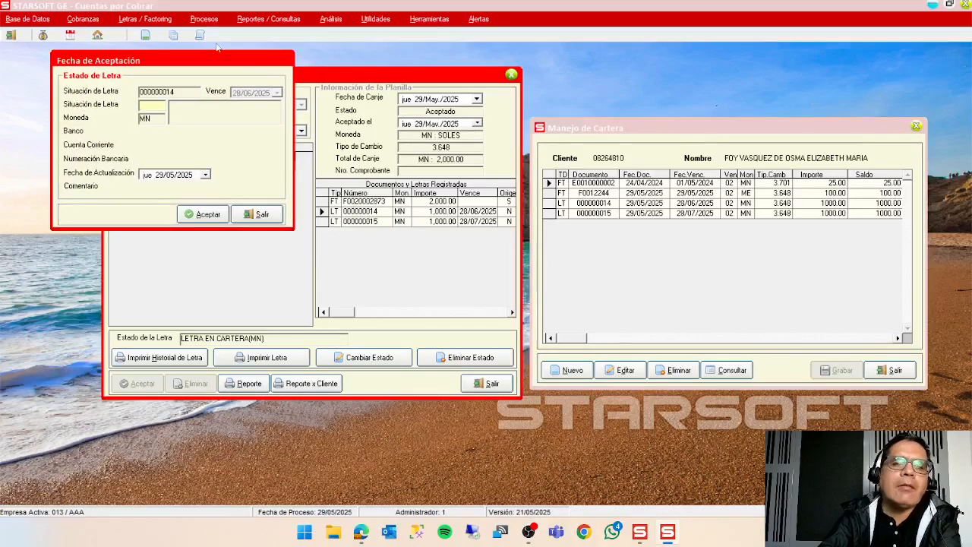
drag(214, 61, 778, 148)
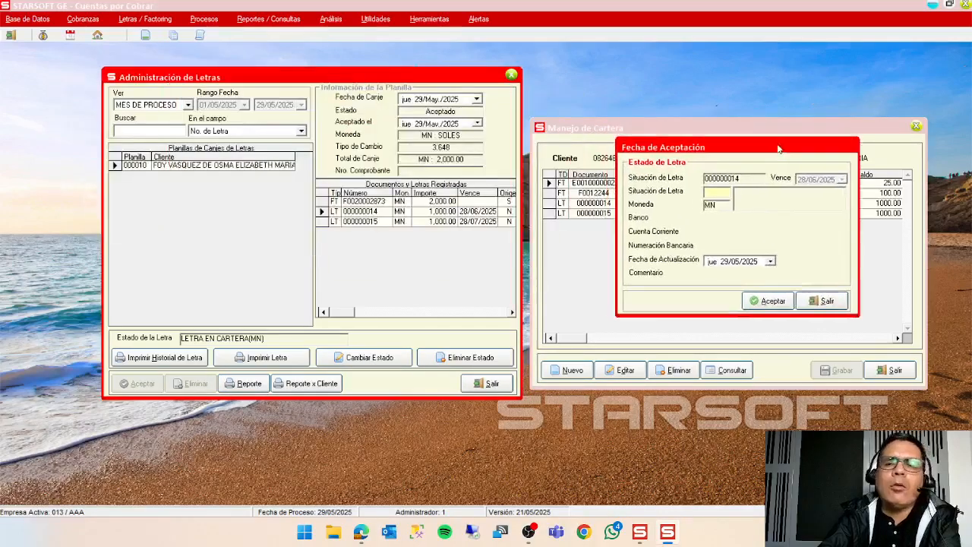
double_click(716, 193)
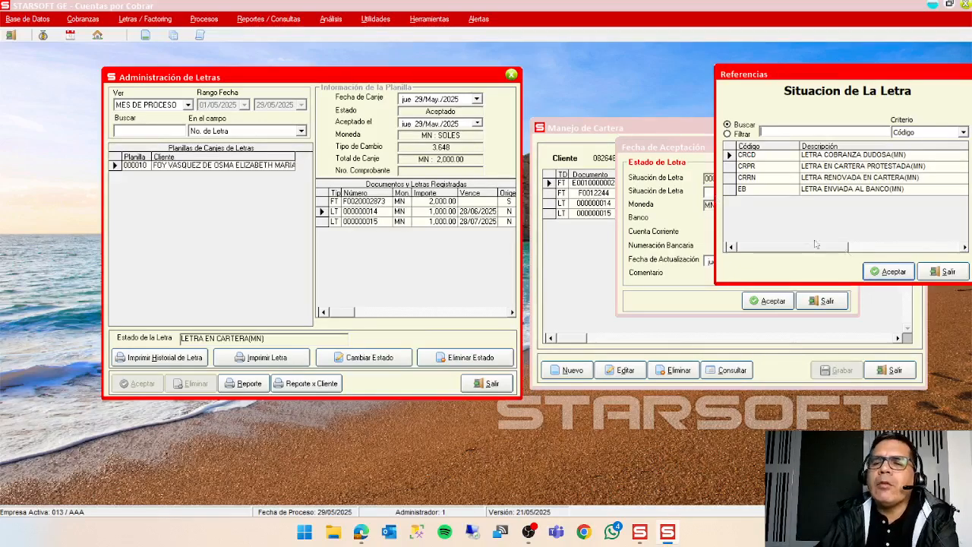
click(945, 273)
click(842, 310)
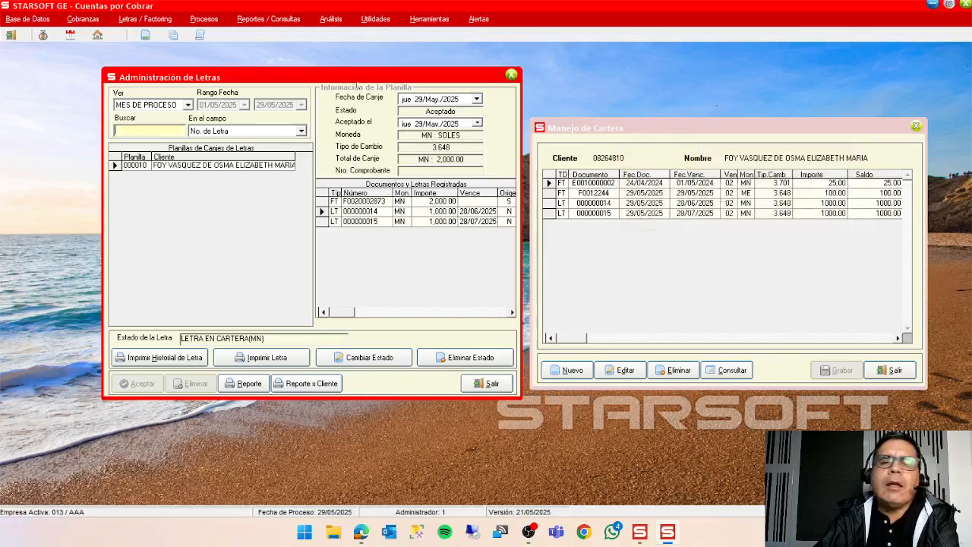
Examine the letter situation codes and their accounting account columns in the Situación de Letra help table.
click(27, 18)
mouse_move(97, 113)
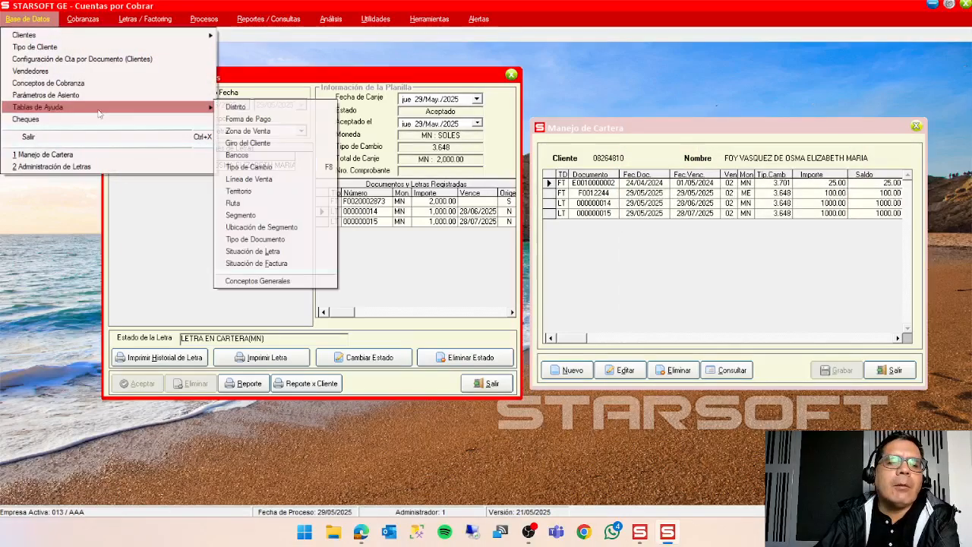
click(286, 252)
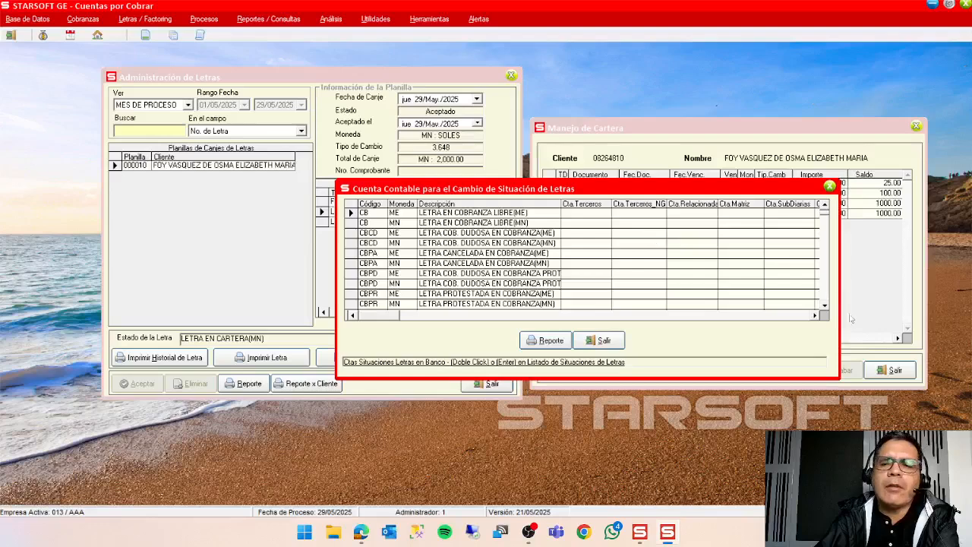
click(824, 307)
click(824, 306)
click(824, 307)
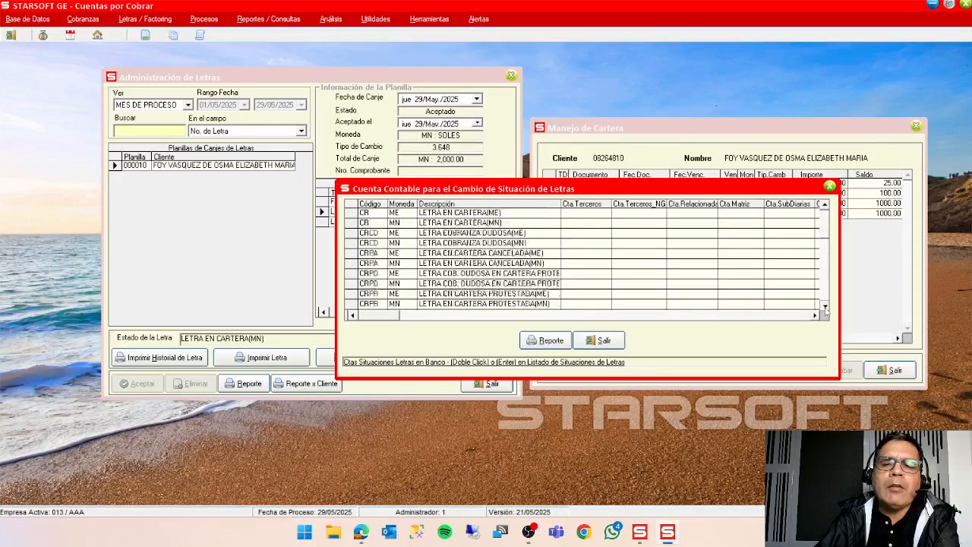
click(824, 307)
click(825, 307)
click(824, 307)
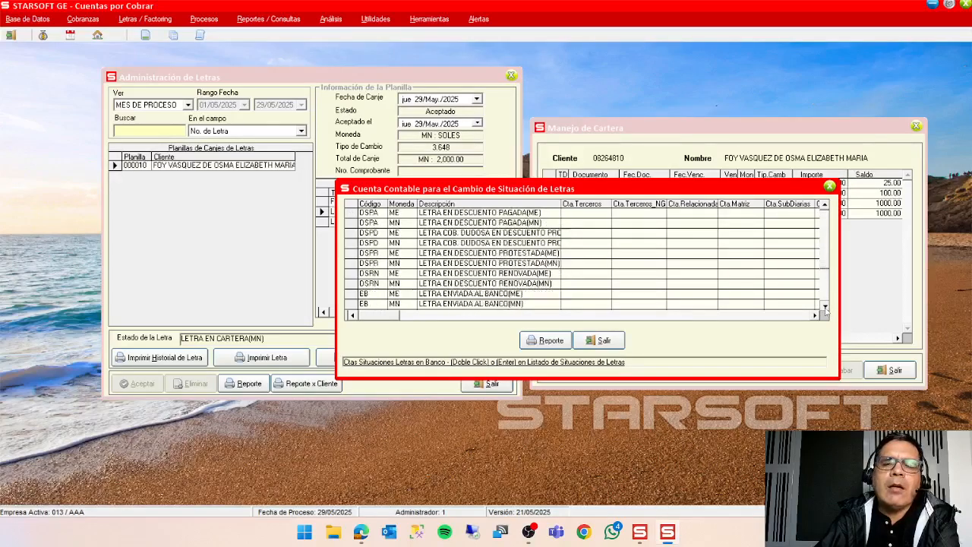
Change the state of letter 000000014 to EB, LETRA ENVIADA AL BANCO(MN), with bank 01 BCP LIMA MN.
click(441, 84)
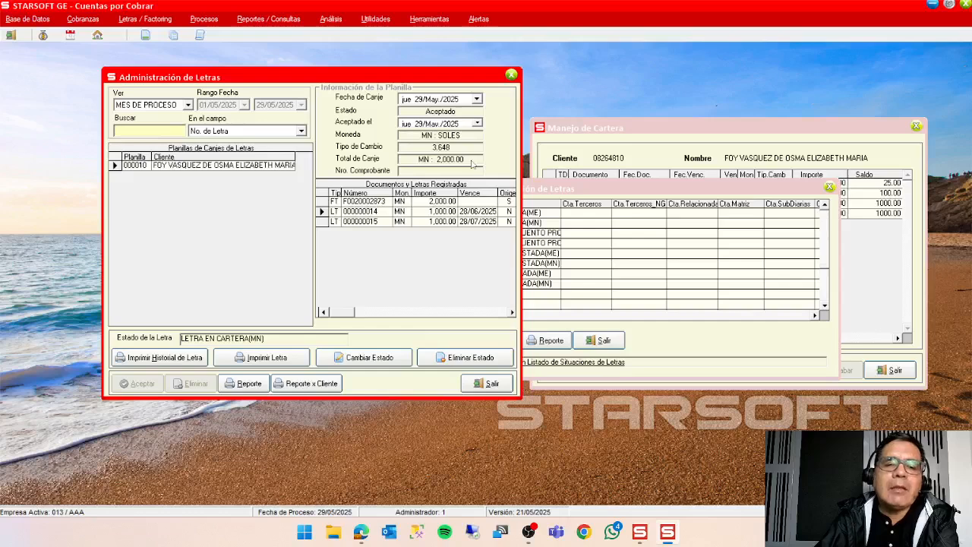
click(372, 361)
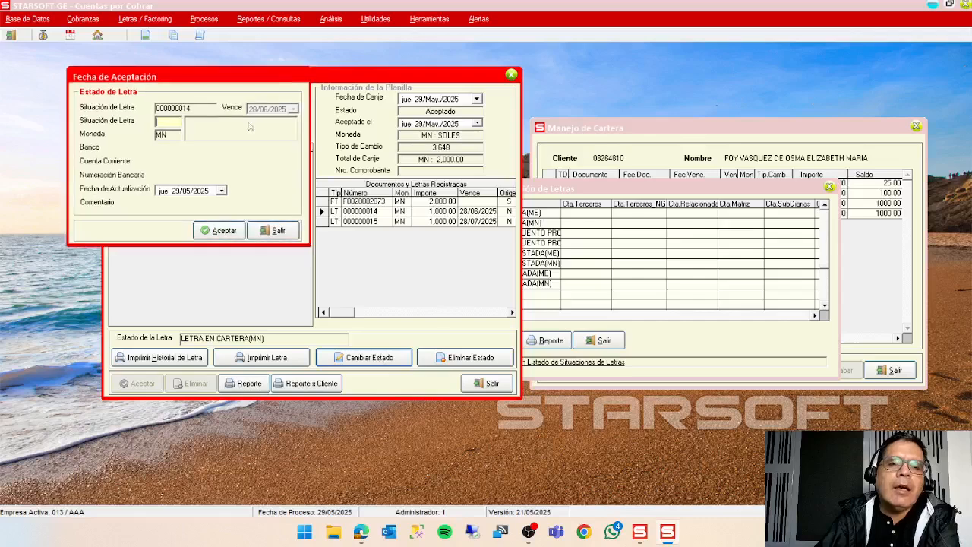
drag(241, 79, 769, 109)
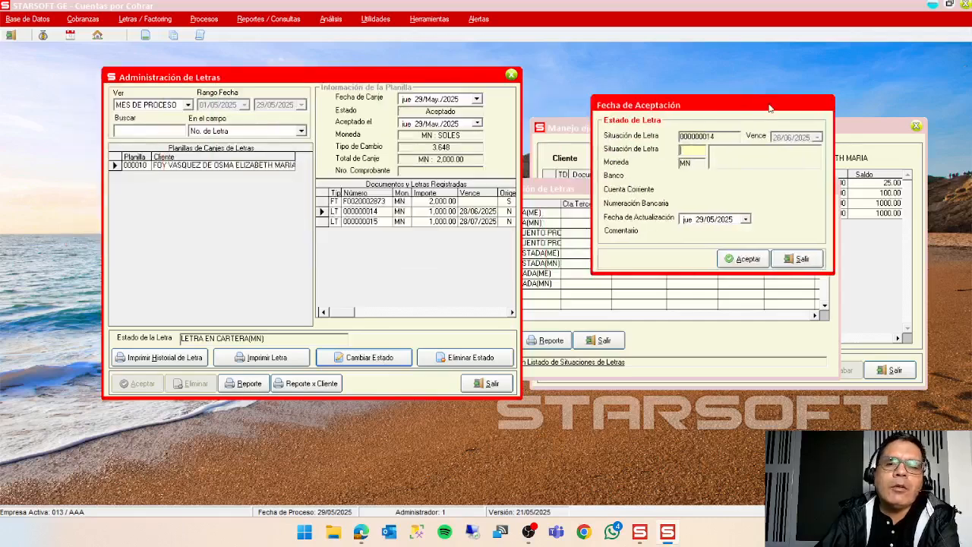
double_click(693, 151)
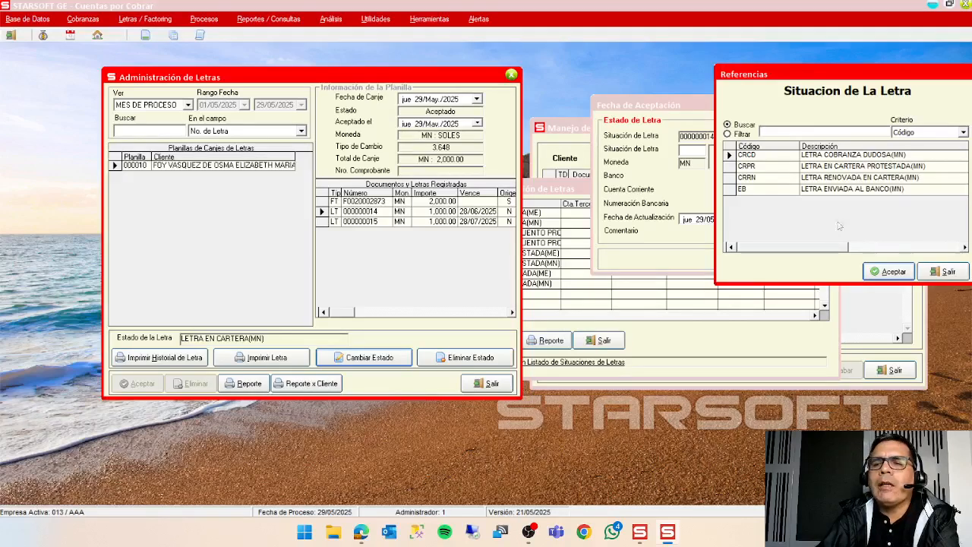
click(850, 195)
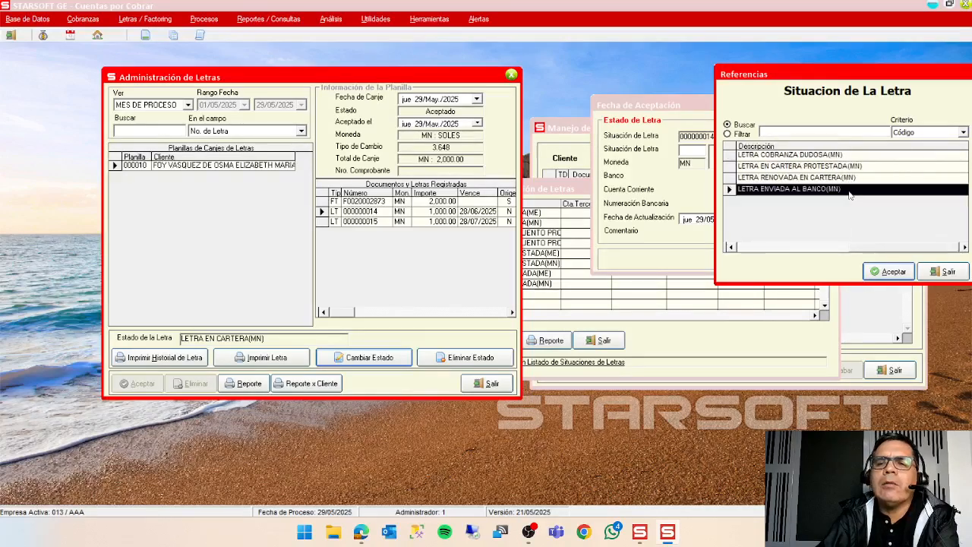
click(889, 272)
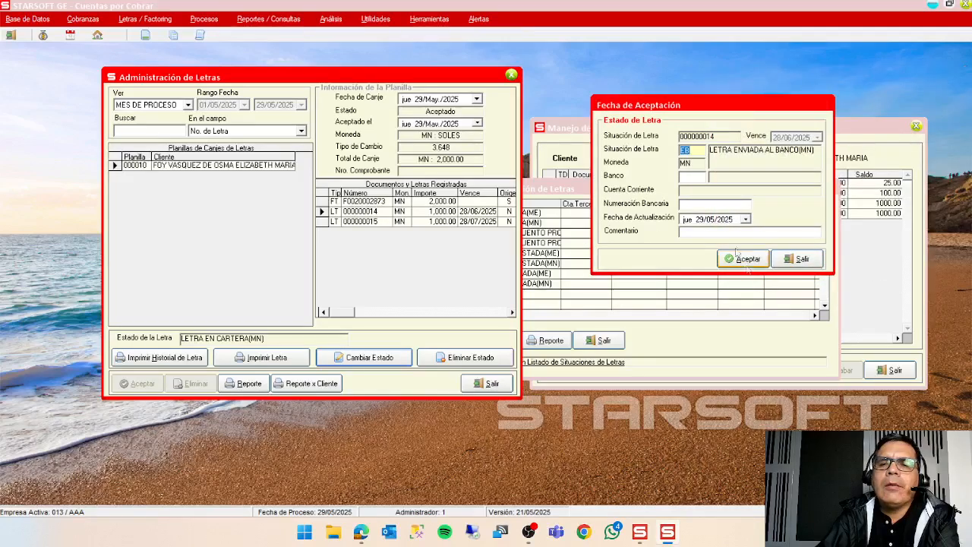
double_click(699, 176)
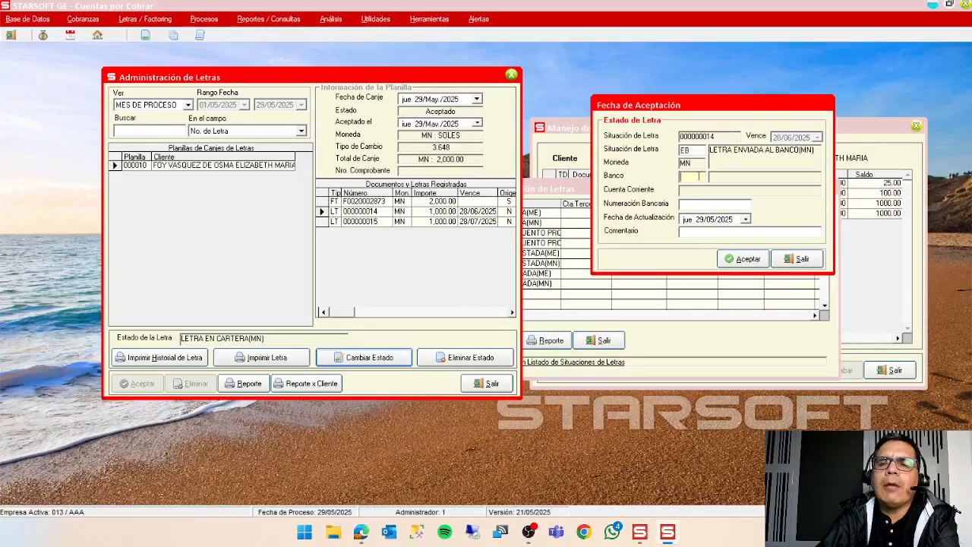
click(889, 271)
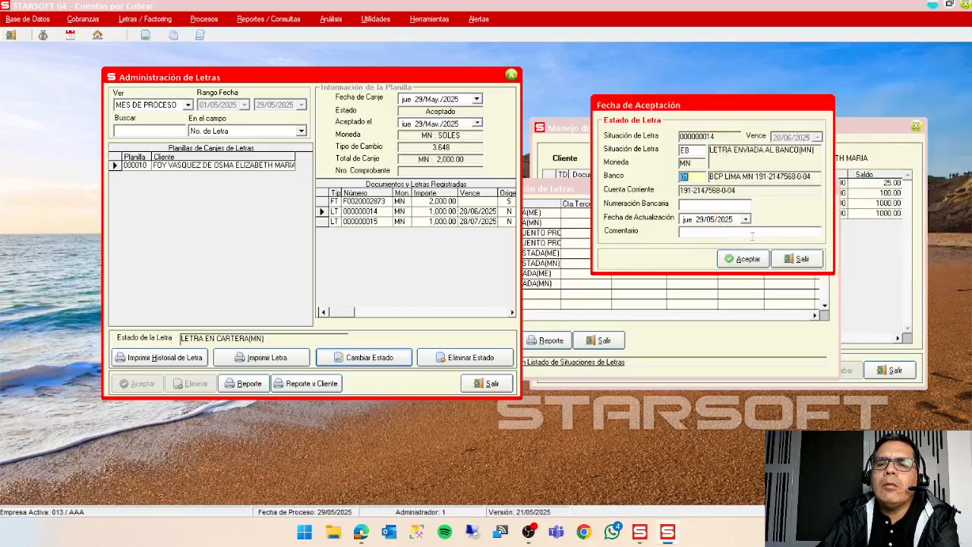
click(748, 263)
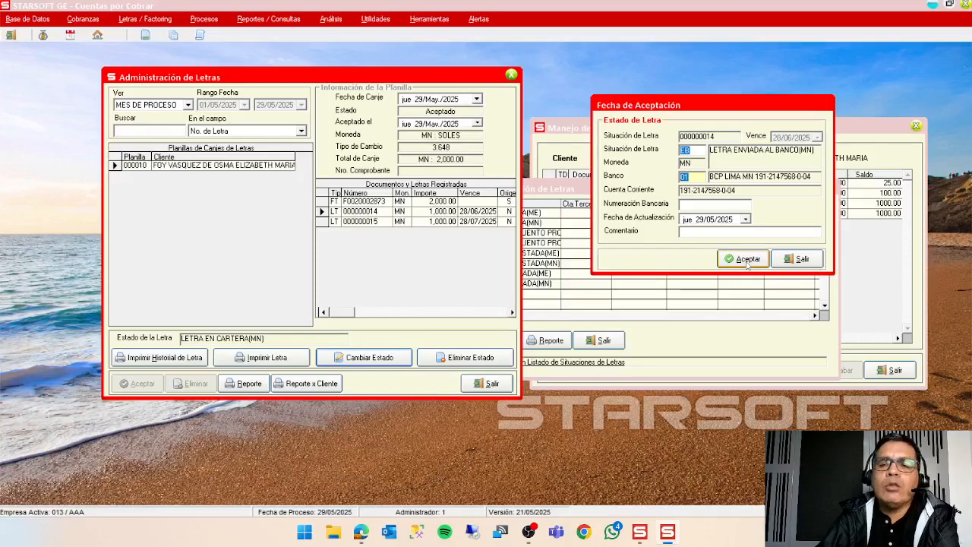
click(748, 260)
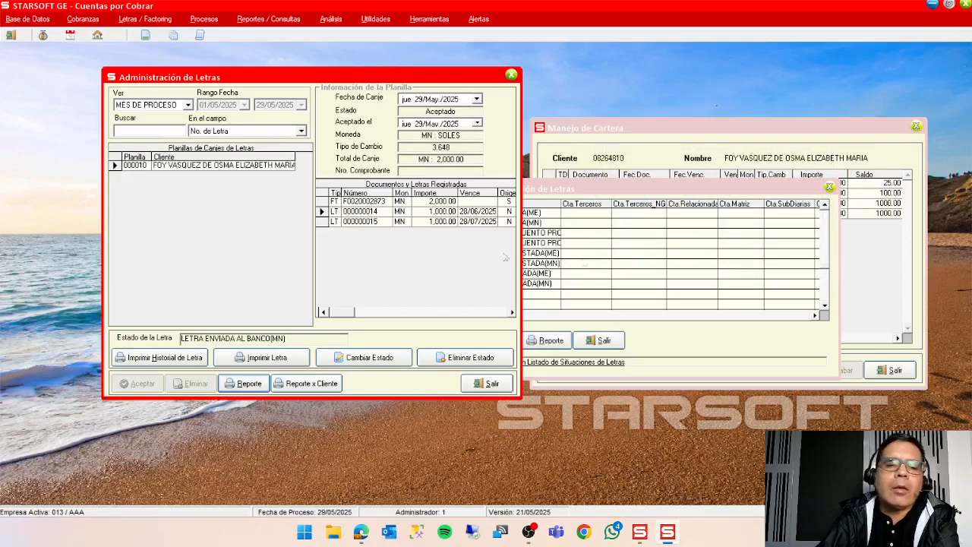
Change the state of letter 000000014 to DS, LETRA EN DESCUENTO(MN), and enter its bank reference number.
click(323, 212)
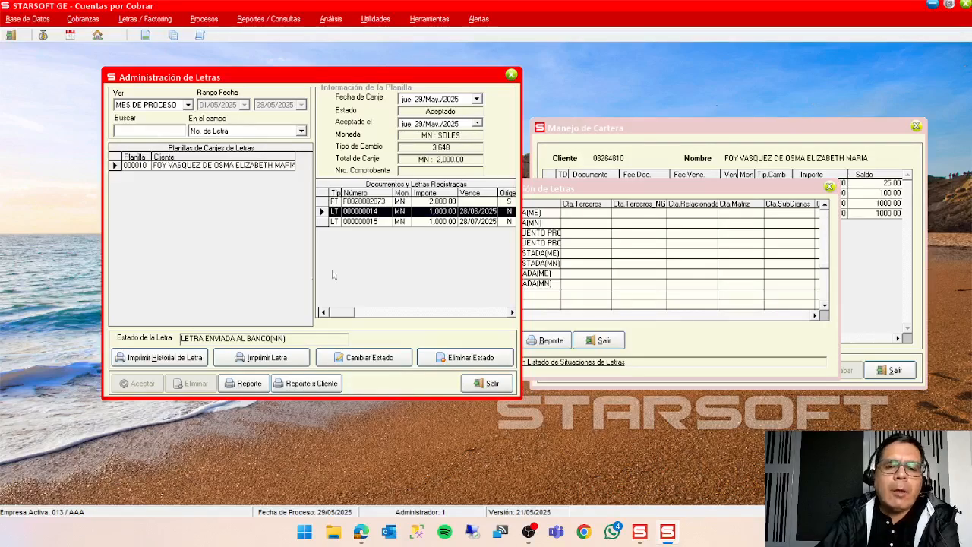
click(374, 360)
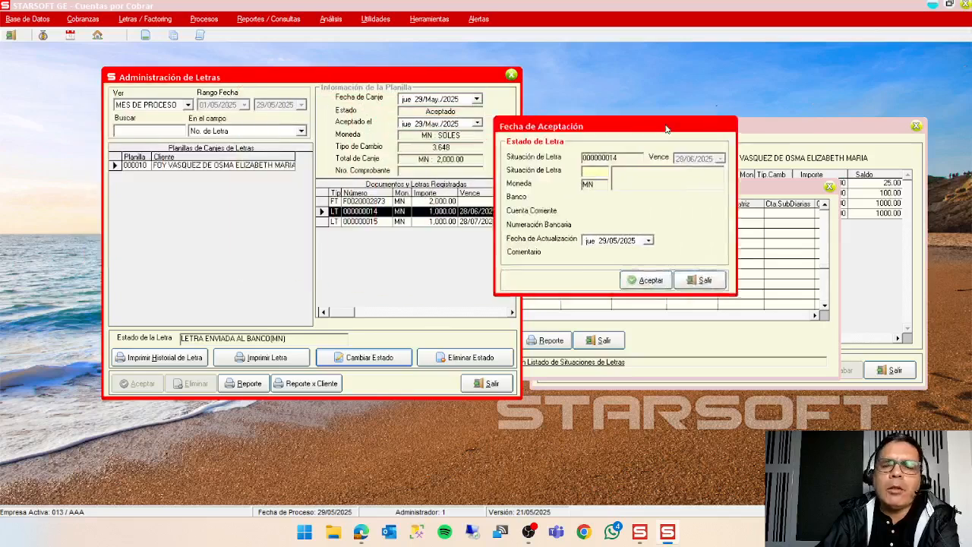
double_click(623, 171)
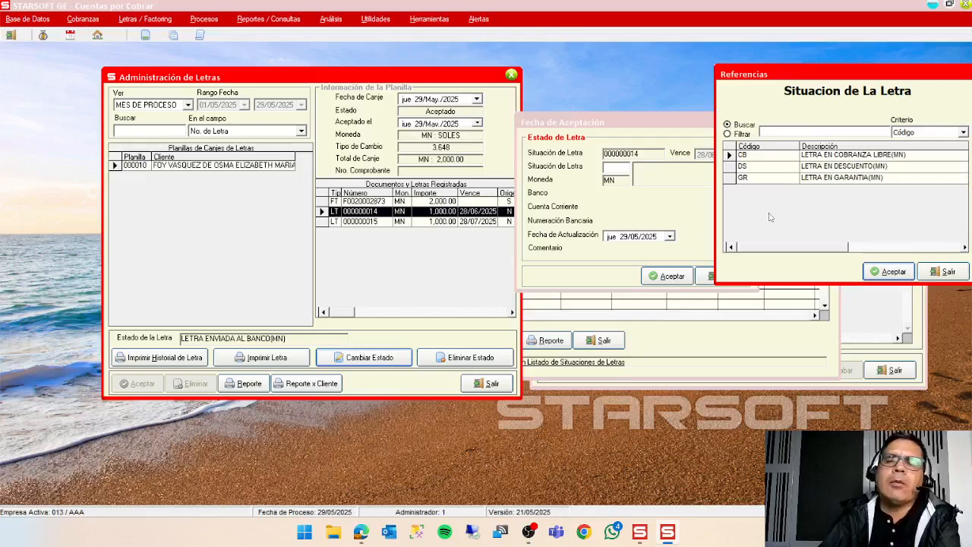
double_click(766, 167)
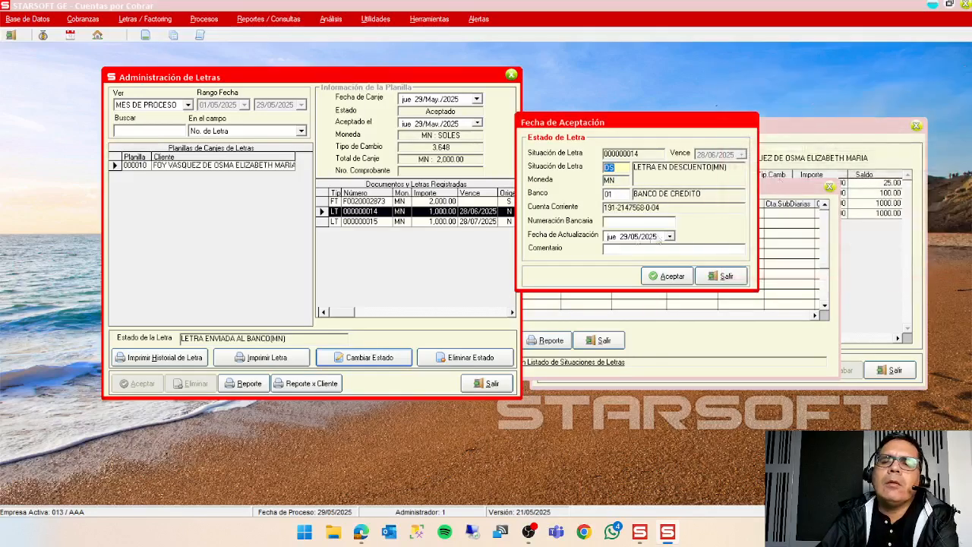
click(637, 221)
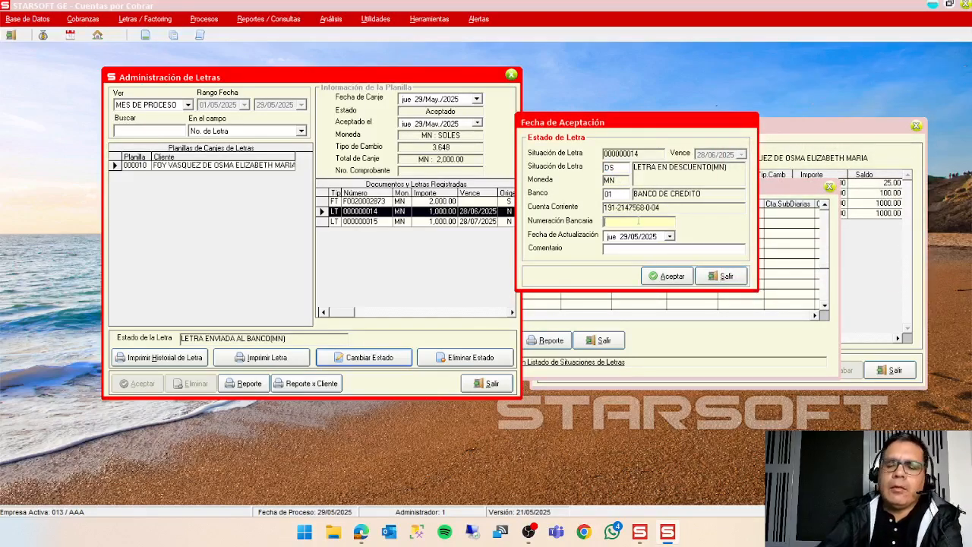
text(44454)
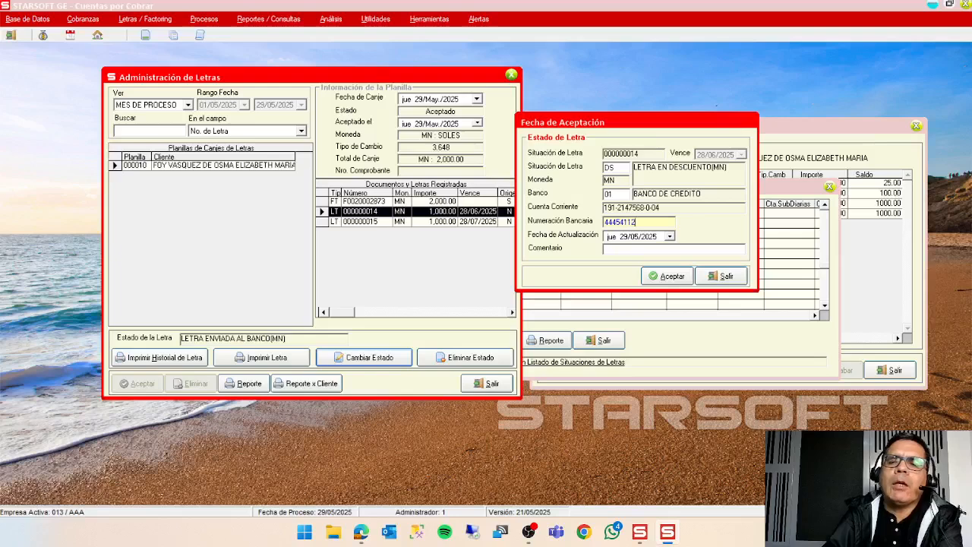
text(112)
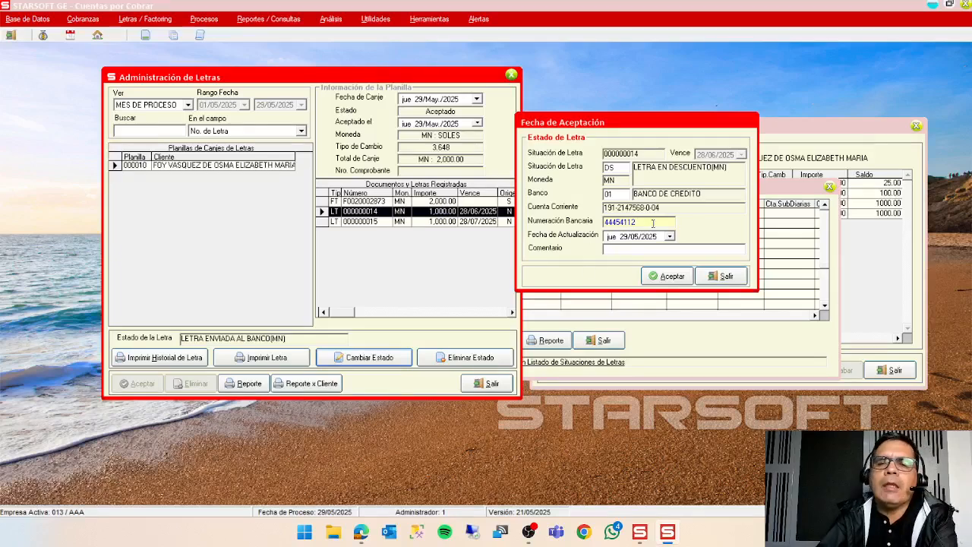
click(666, 276)
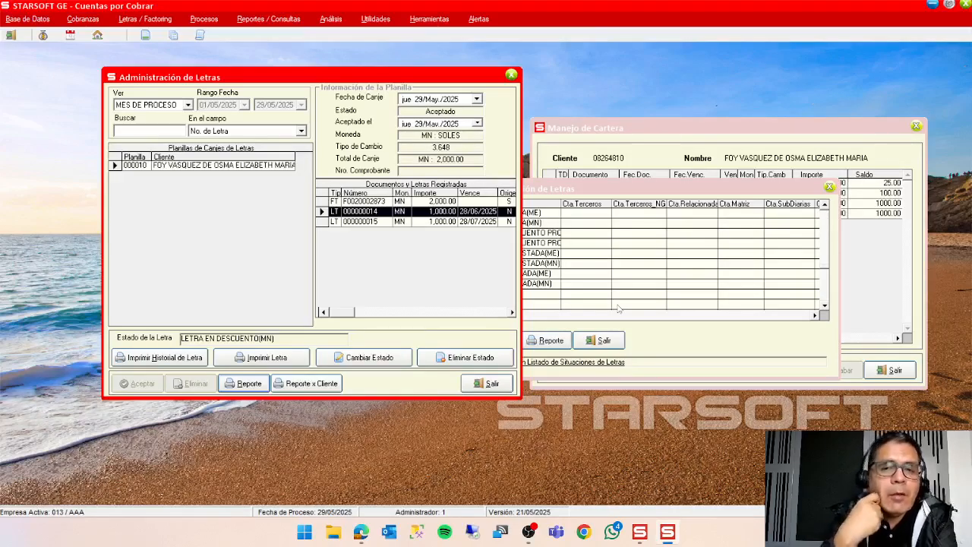
Search the Tabla de Conceptos Generales for codes starting with ge and select the concept GENASIENTOESTADO.
click(600, 189)
drag(600, 190, 681, 121)
click(28, 19)
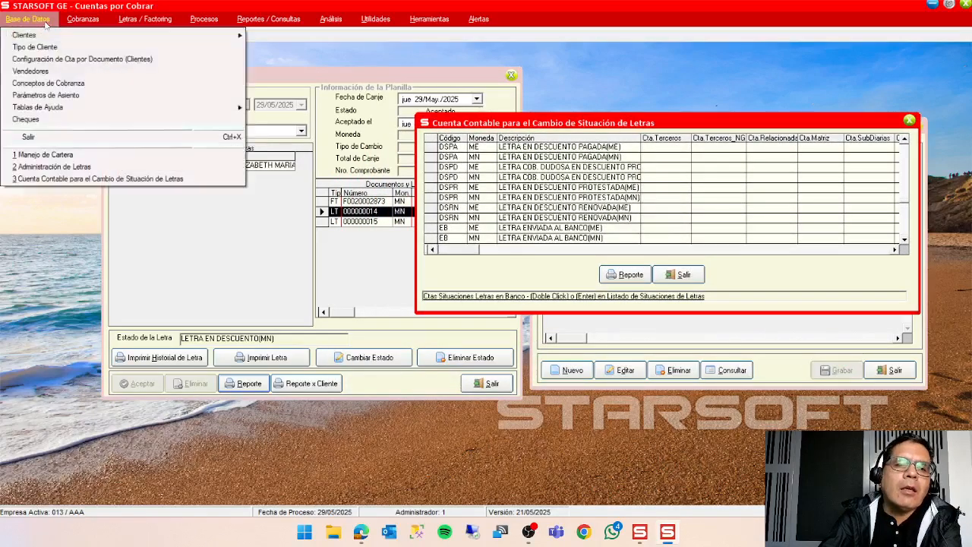
mouse_move(110, 109)
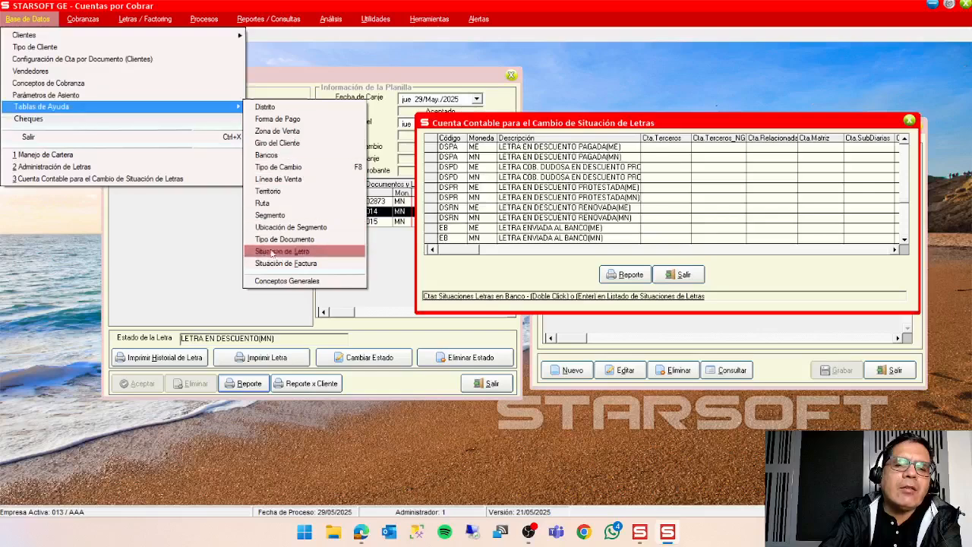
click(319, 281)
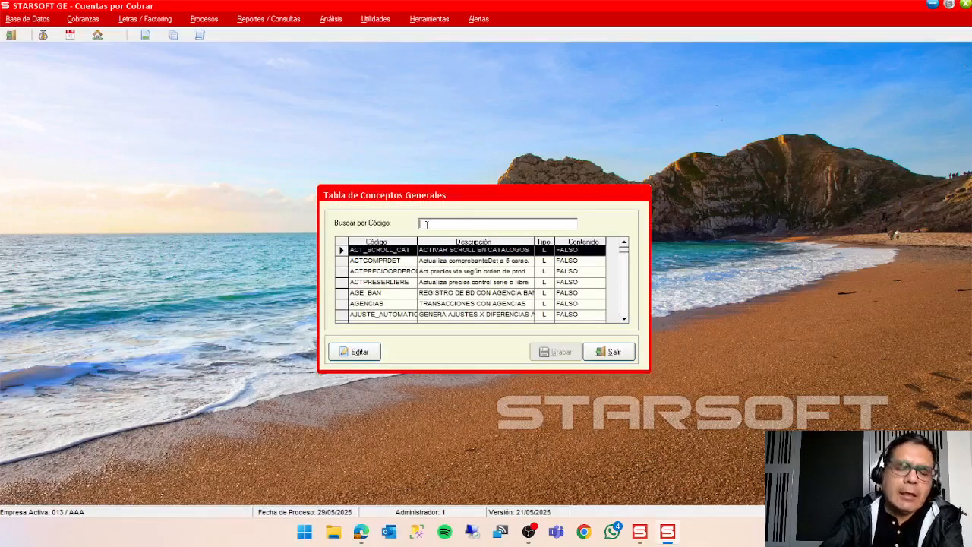
text(ge)
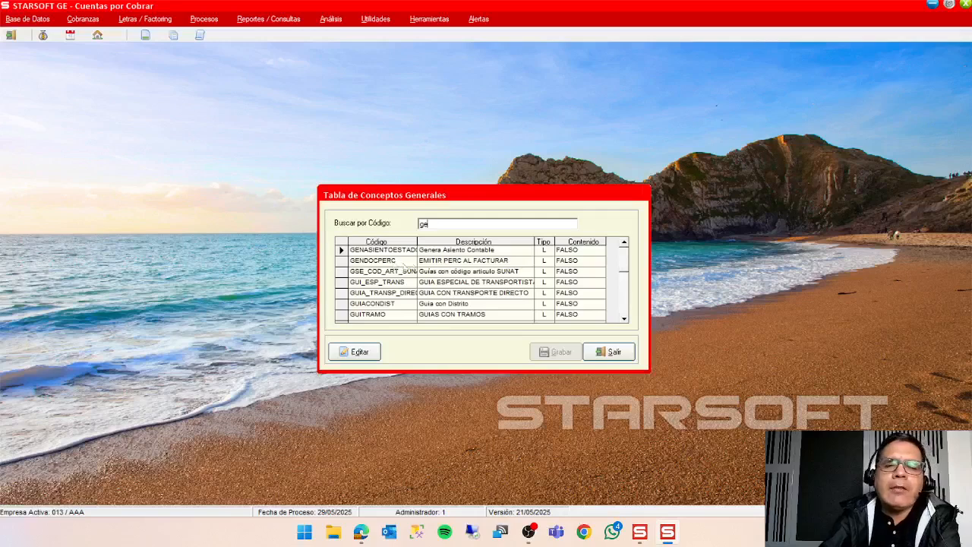
click(346, 251)
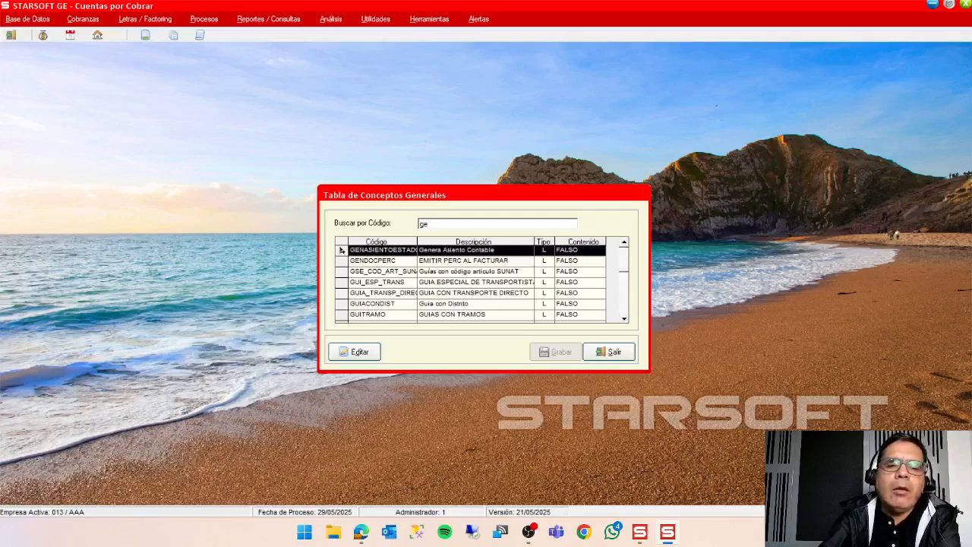
Try the VERDADERO content for GENASIENTOESTADO, cancel the edit and close the general concepts table.
click(357, 352)
click(470, 299)
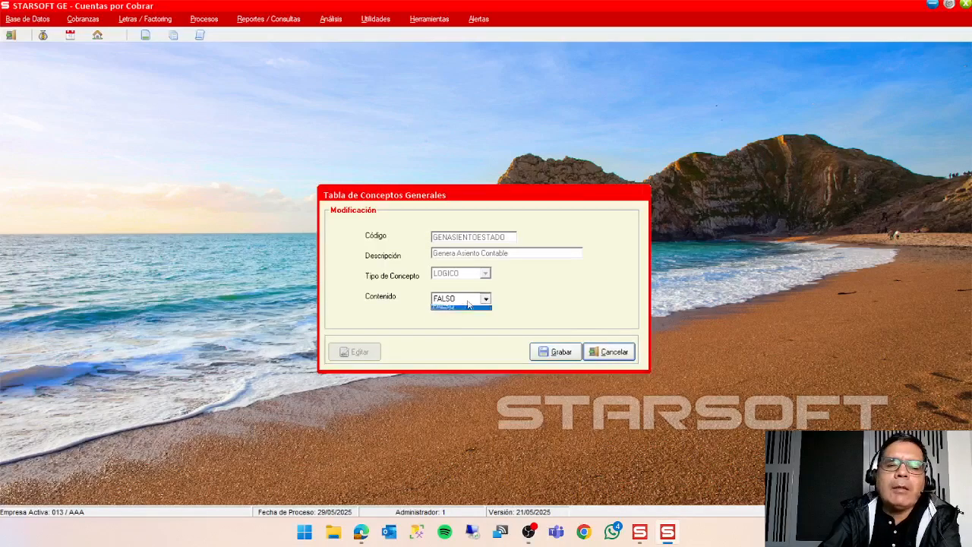
click(467, 308)
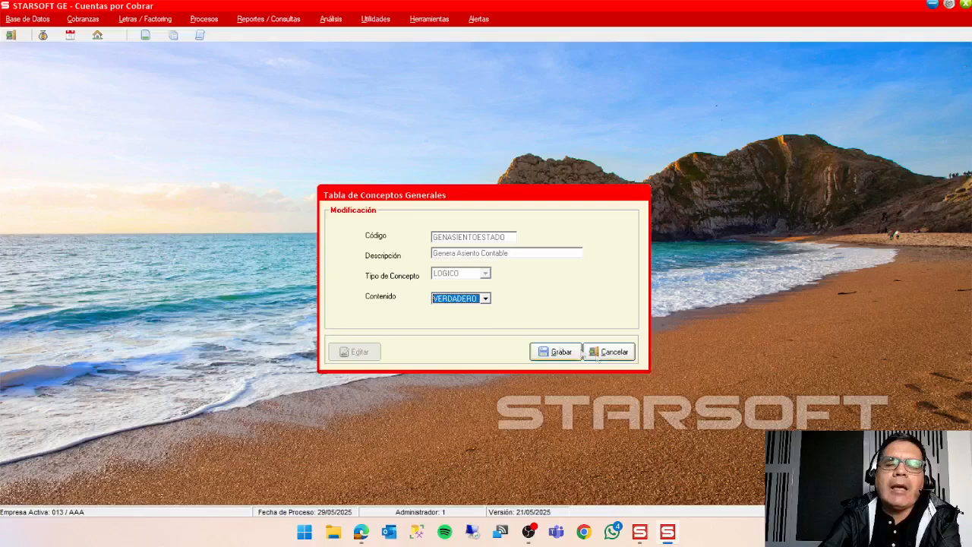
click(618, 356)
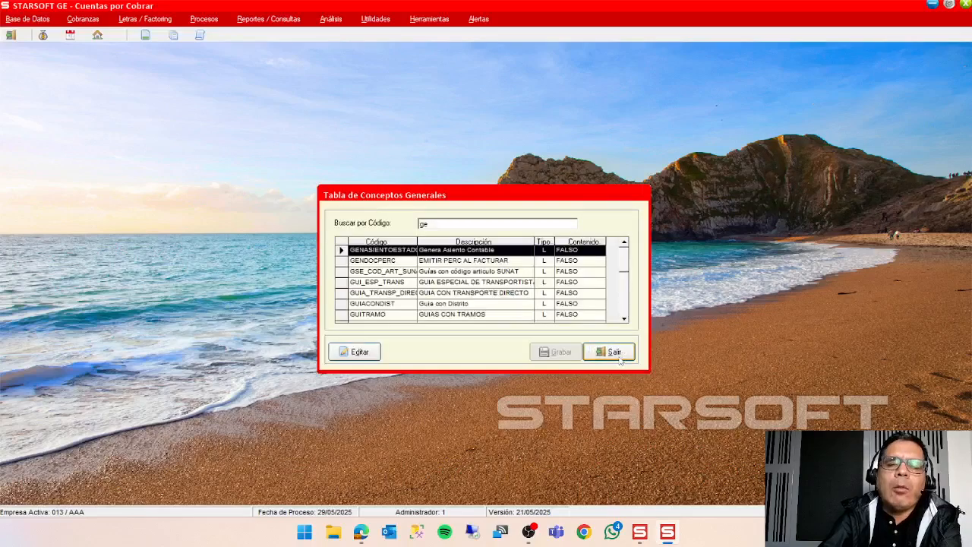
click(617, 357)
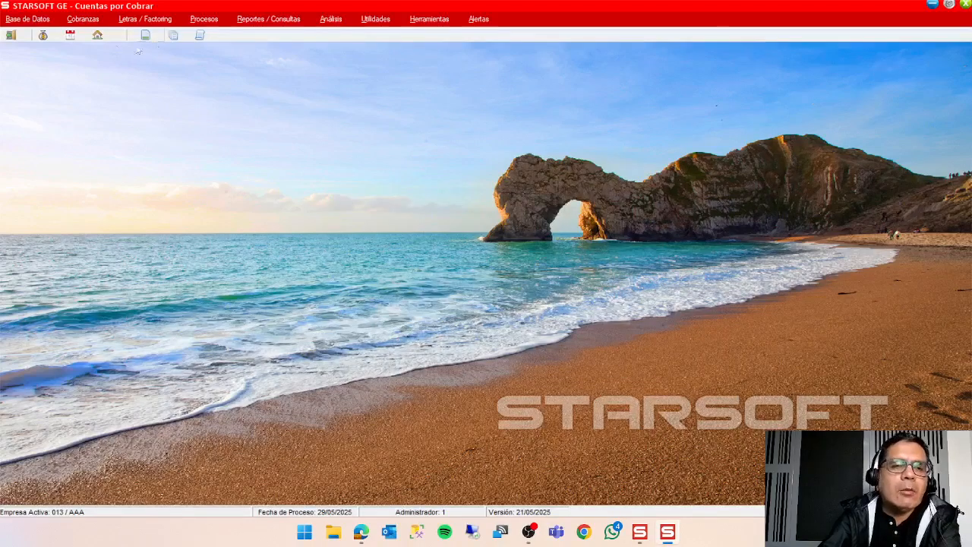
click(668, 532)
click(611, 430)
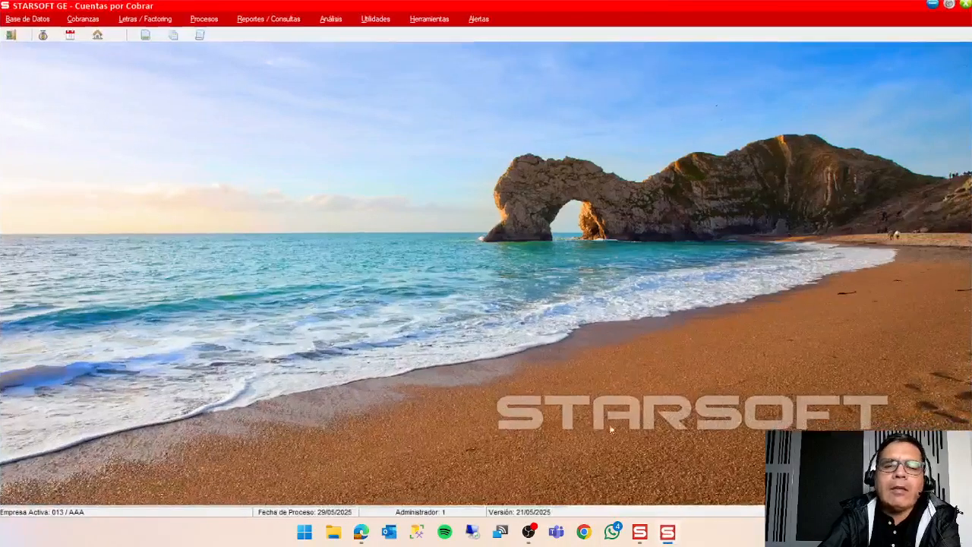
Open the Situación de Letra help table and assign account 12310001 as Cta.Terceros for CR, LETRA EN CARTERA(ME).
click(28, 18)
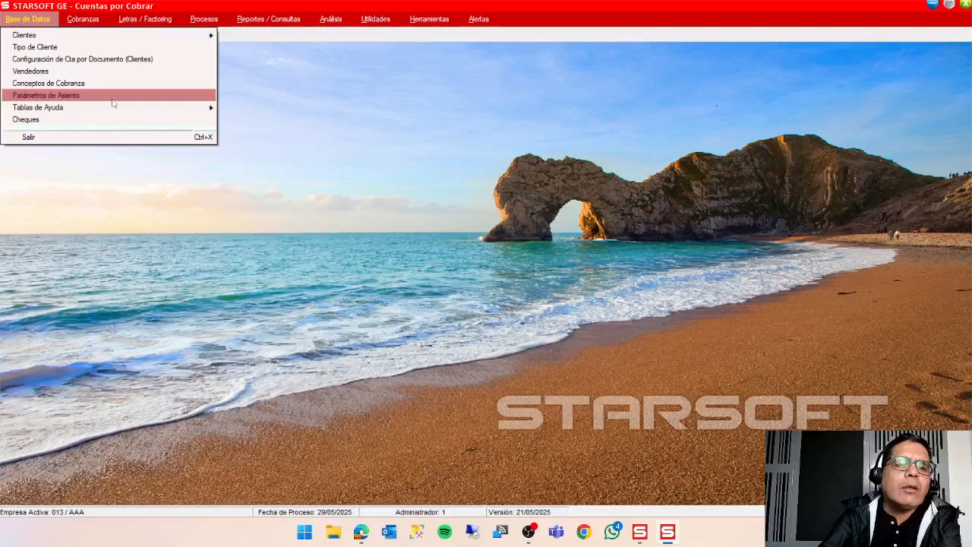
mouse_move(196, 108)
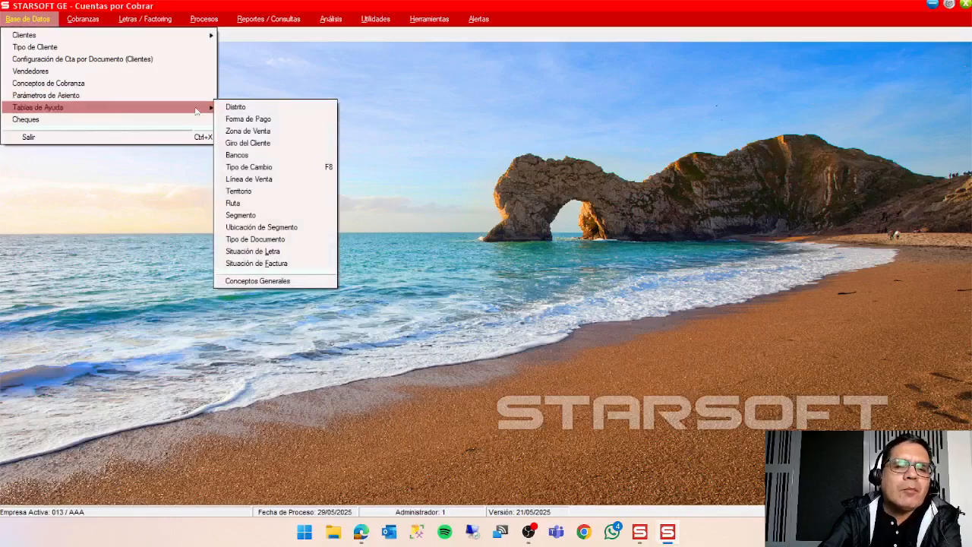
click(283, 254)
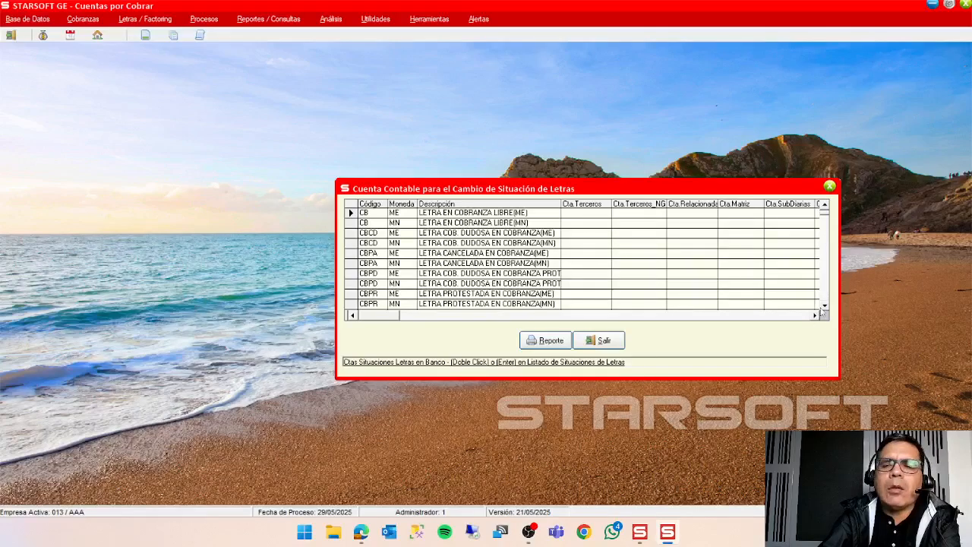
scroll(825, 306, down, 3)
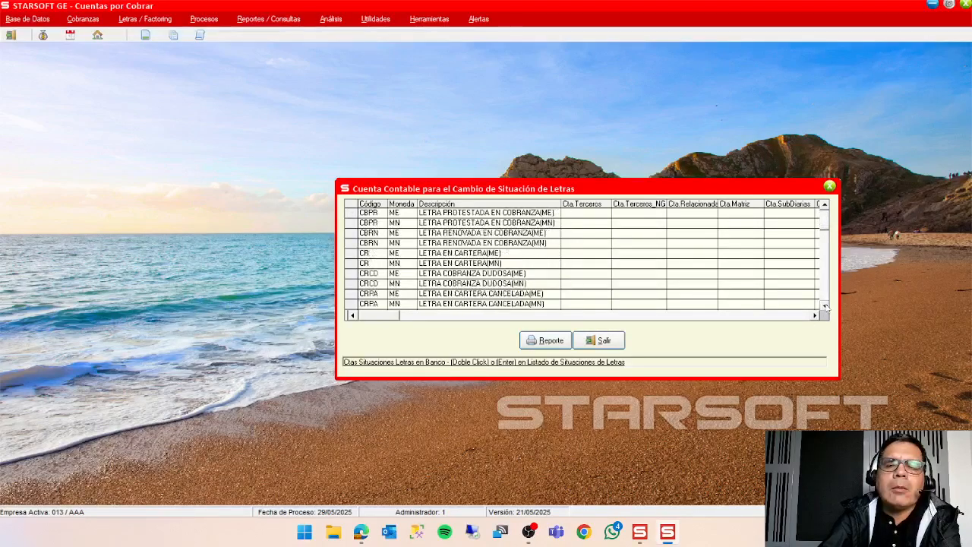
double_click(575, 253)
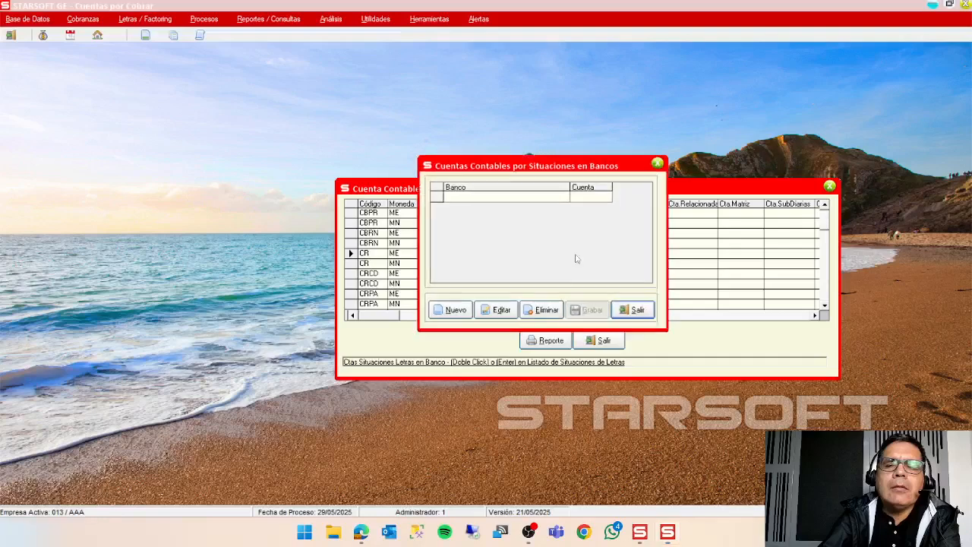
click(637, 311)
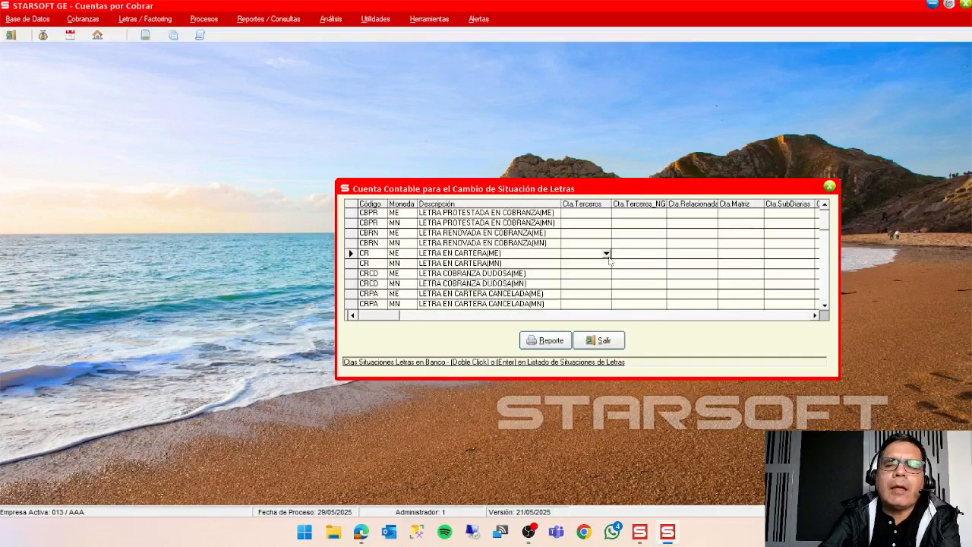
click(606, 254)
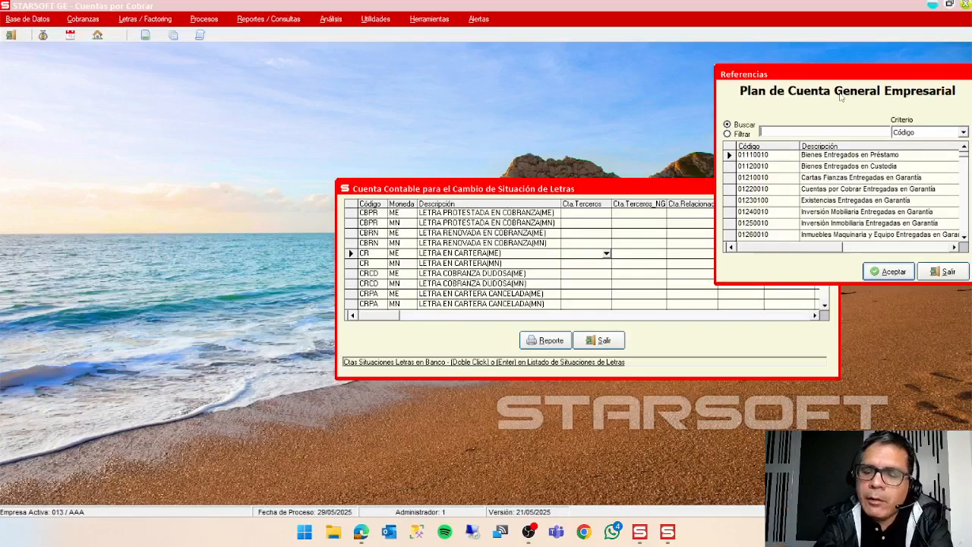
text(123)
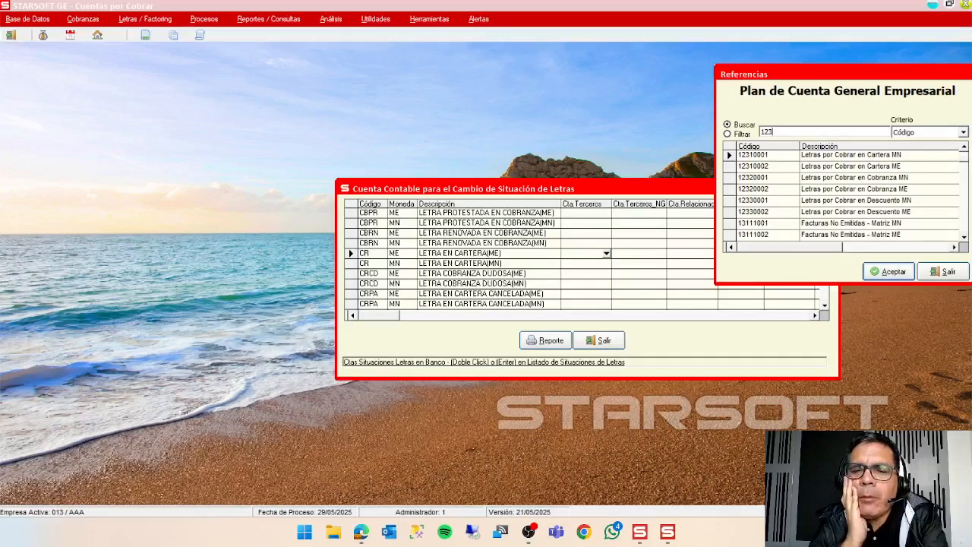
click(888, 273)
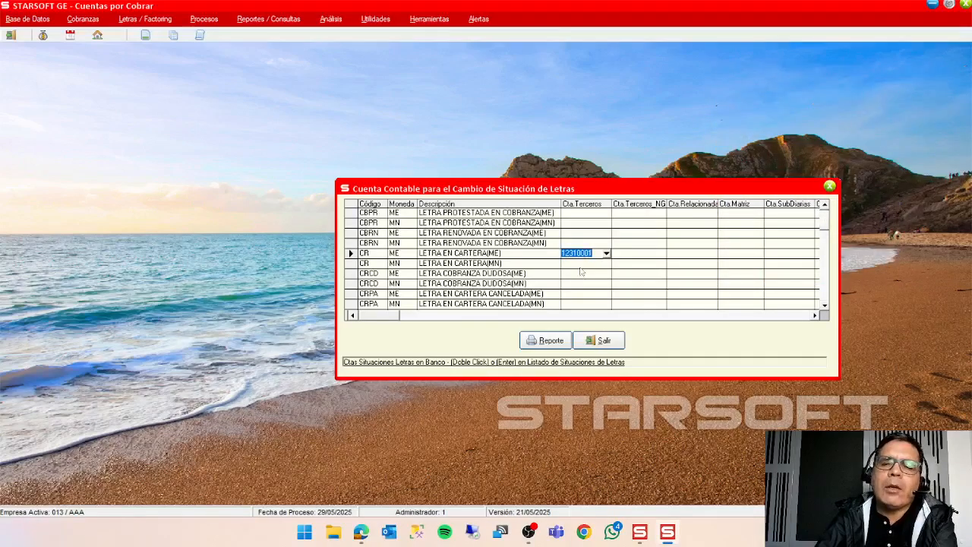
Assign account 12120002 as Cta.Terceros for CR, LETRA EN CARTERA(MN).
click(581, 264)
double_click(582, 264)
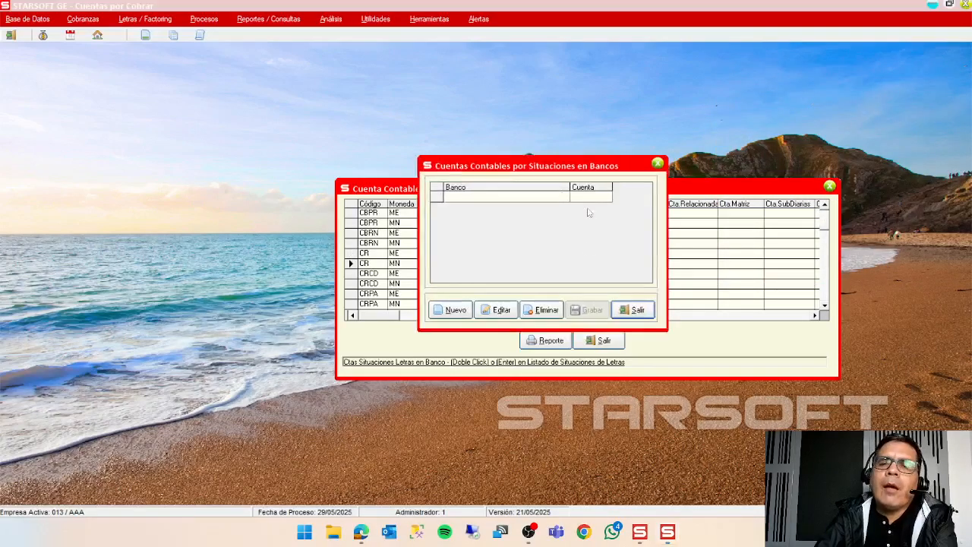
click(637, 311)
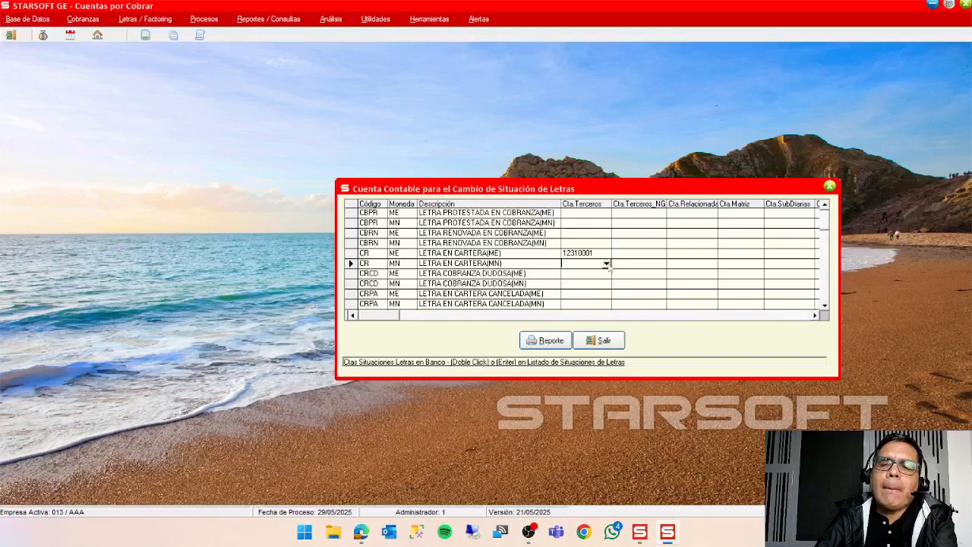
click(606, 264)
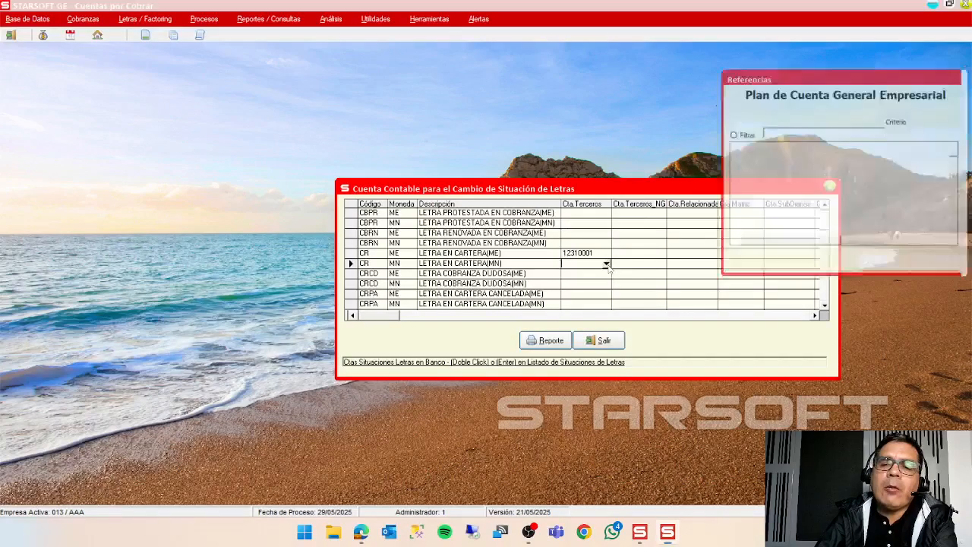
text(12)
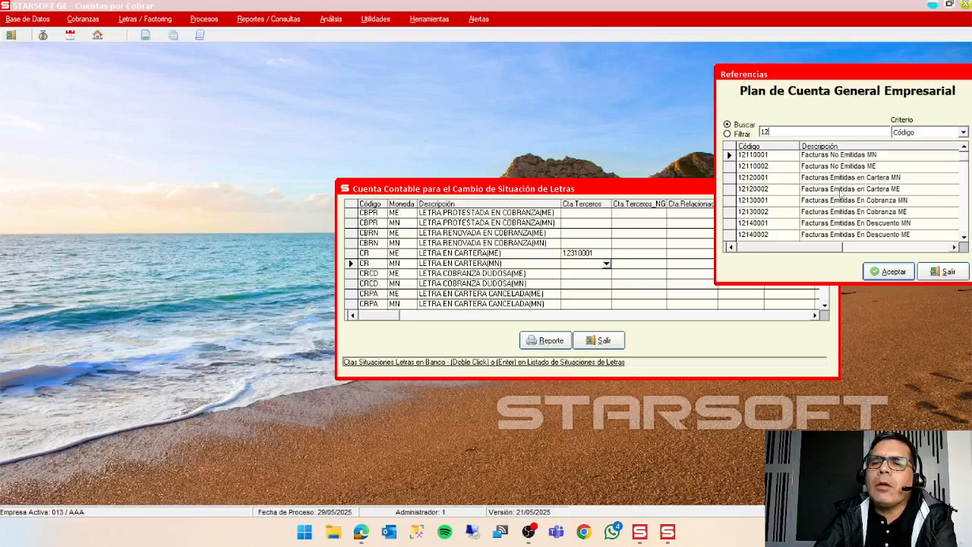
click(836, 188)
click(889, 272)
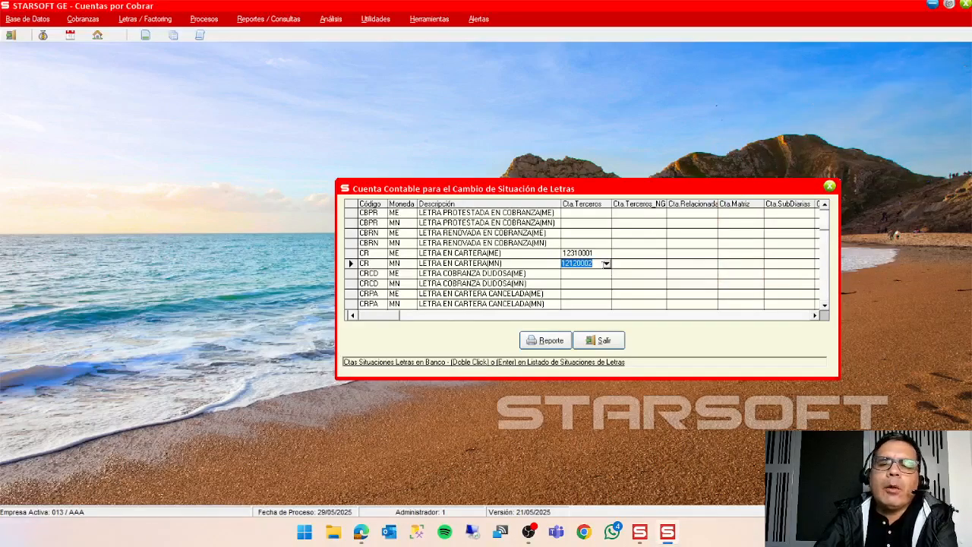
click(586, 274)
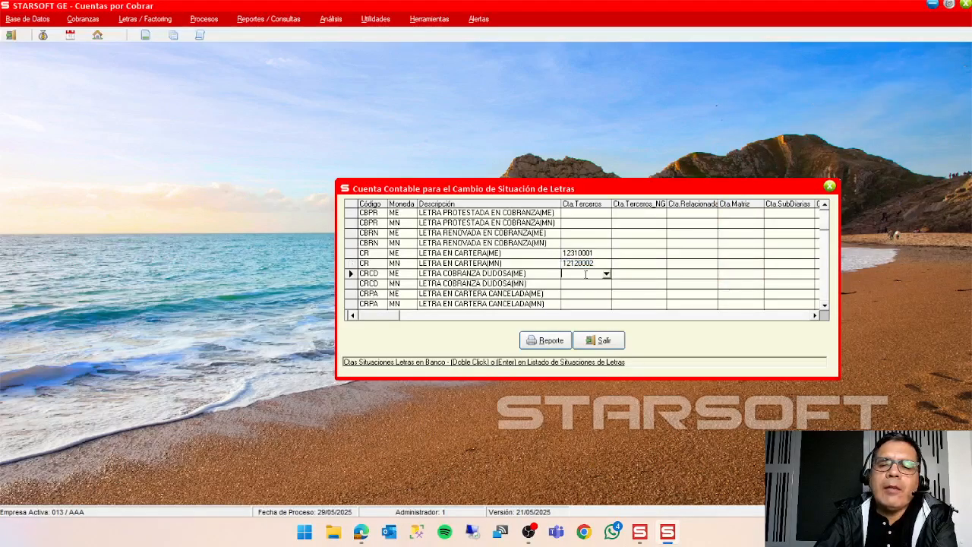
Review the situation codes and their account columns from LETRA EN COBRANZA LIBRE to LETRA ENVIADA AL BANCO.
click(824, 204)
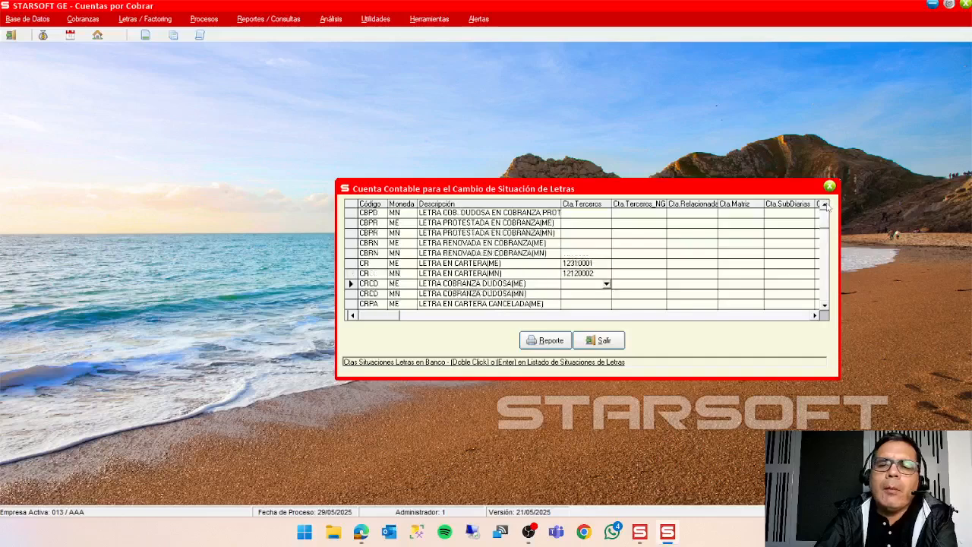
click(824, 204)
click(825, 204)
click(824, 204)
click(824, 204)
click(825, 204)
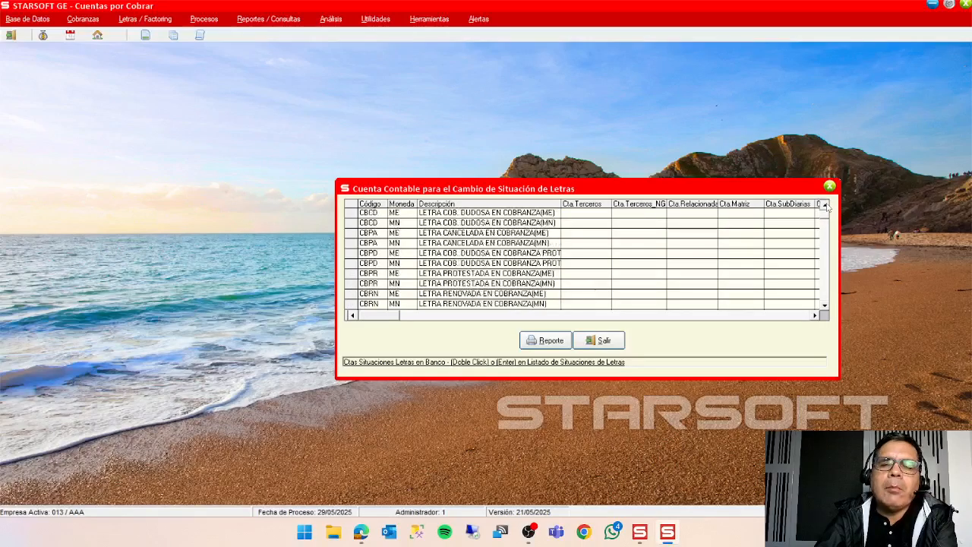
click(824, 205)
click(825, 204)
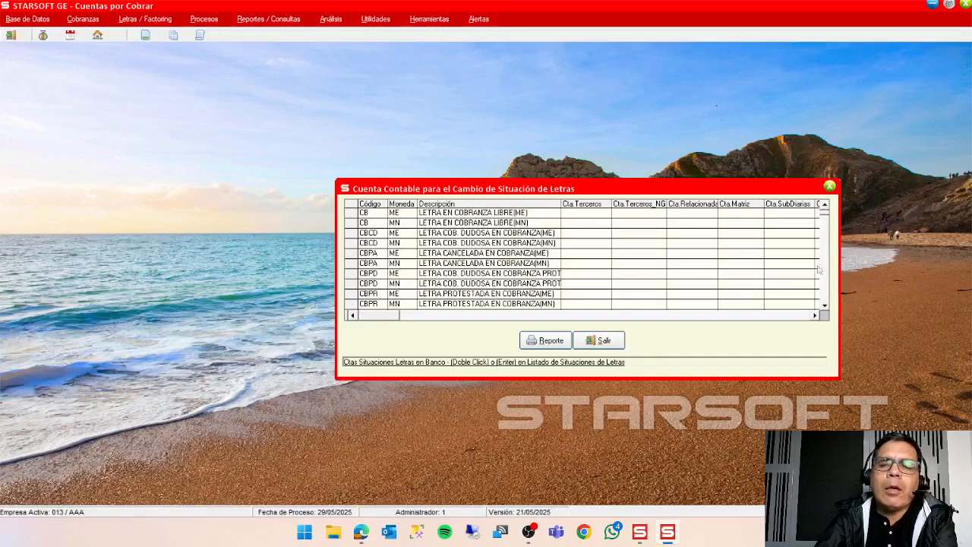
click(824, 305)
click(824, 304)
click(825, 304)
click(825, 305)
click(824, 304)
click(824, 305)
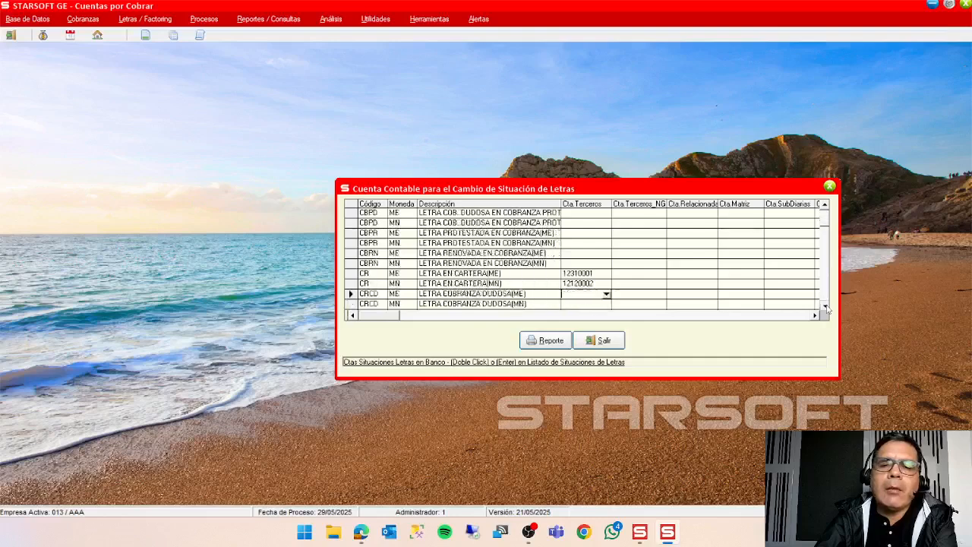
click(824, 304)
click(824, 305)
click(825, 305)
click(824, 304)
click(825, 304)
click(824, 305)
click(825, 305)
click(824, 305)
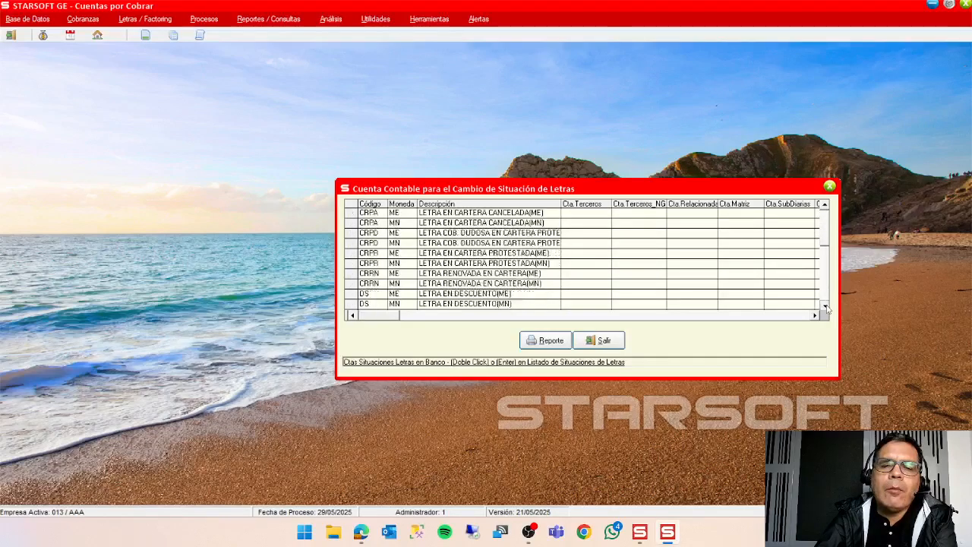
click(824, 304)
click(825, 305)
click(824, 305)
click(825, 305)
click(824, 305)
click(824, 304)
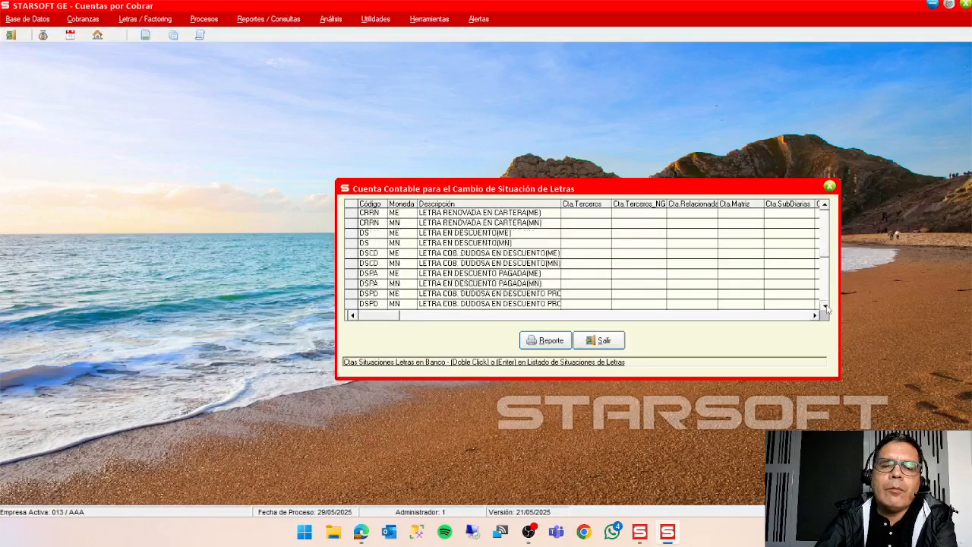
click(824, 304)
click(825, 305)
click(825, 304)
click(824, 304)
click(825, 304)
click(824, 305)
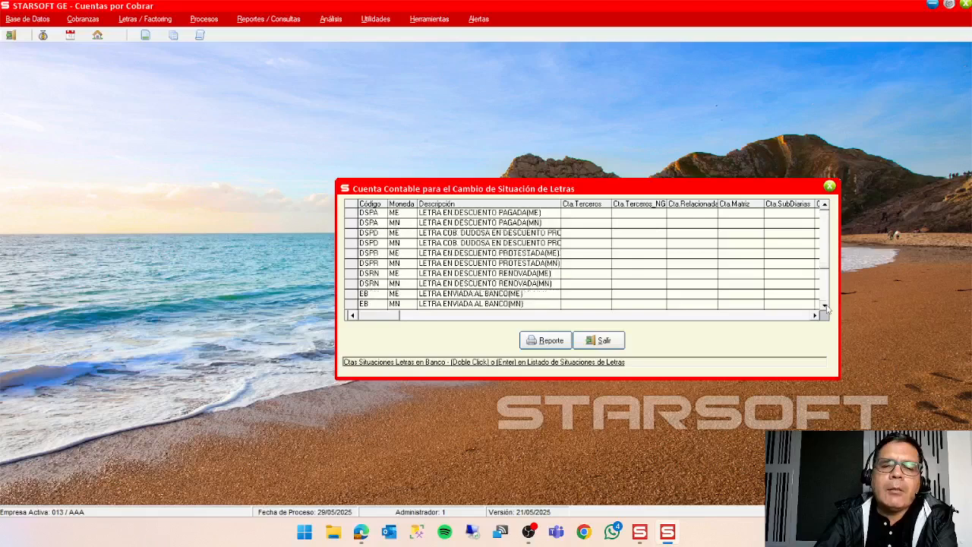
click(824, 305)
Check the chart of accounts offered for Cta.Terceros of EB, LETRA ENVIADA AL BANCO(ME), and exit without choosing an account.
click(587, 283)
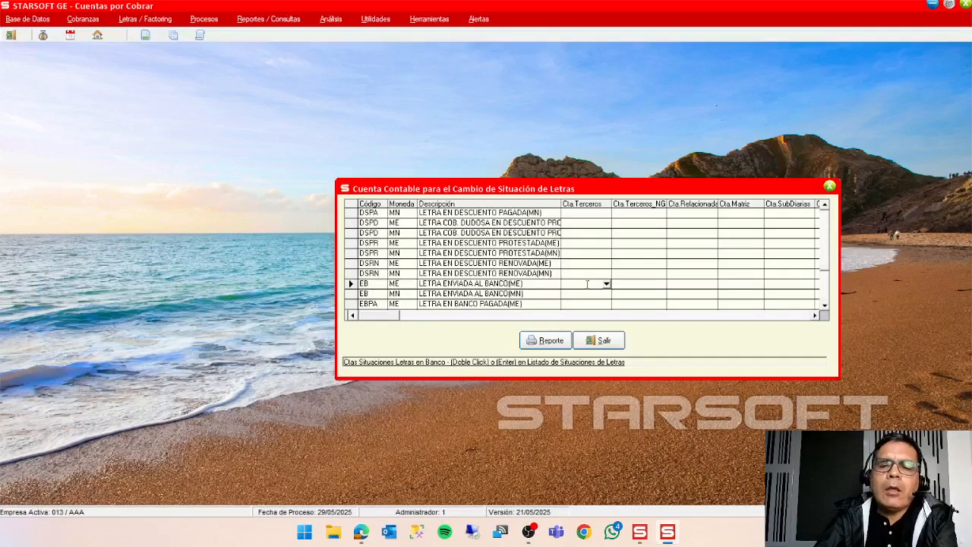
click(606, 283)
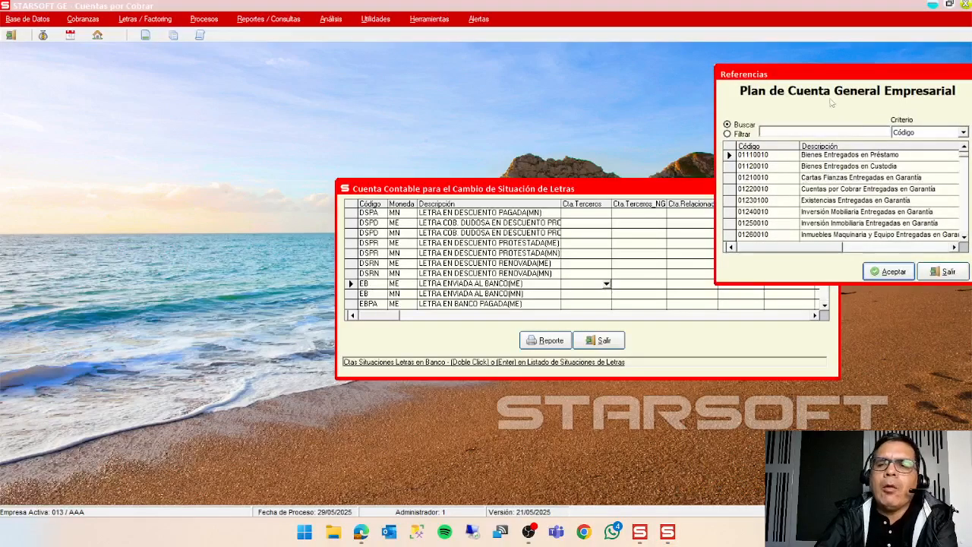
click(944, 271)
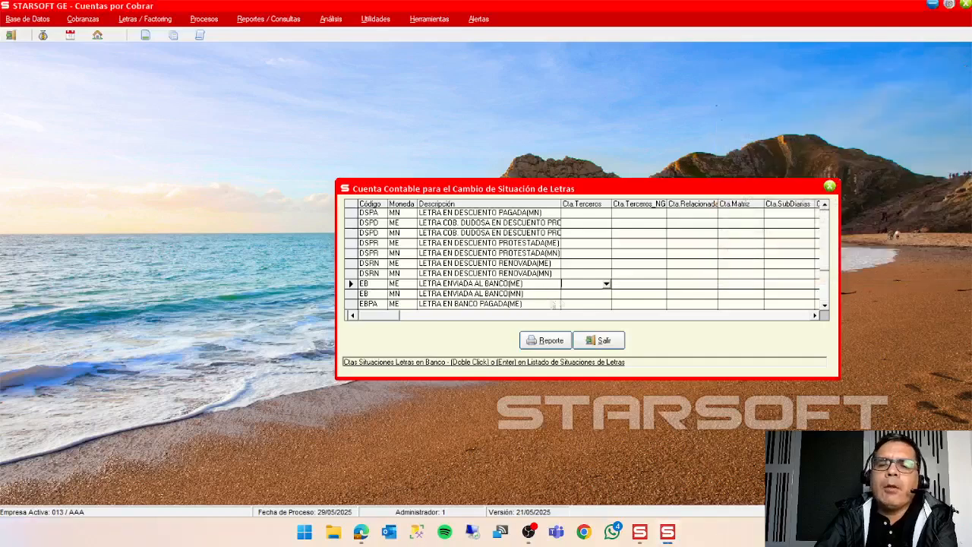
Start a bank account record for EB, LETRA ENVIADA AL BANCO(ME), with bank 01 BANCO DE CREDITO and account 12310001, and cancel it.
double_click(578, 283)
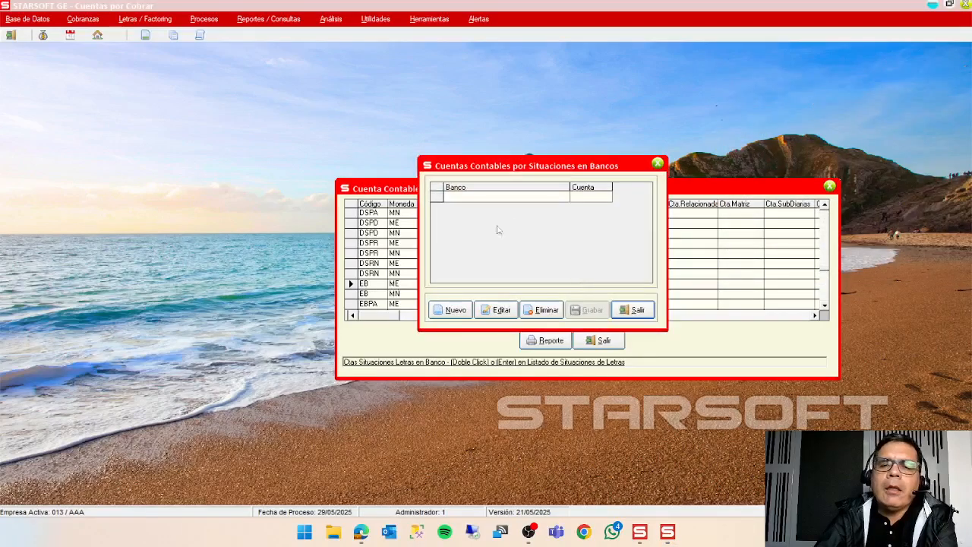
click(456, 310)
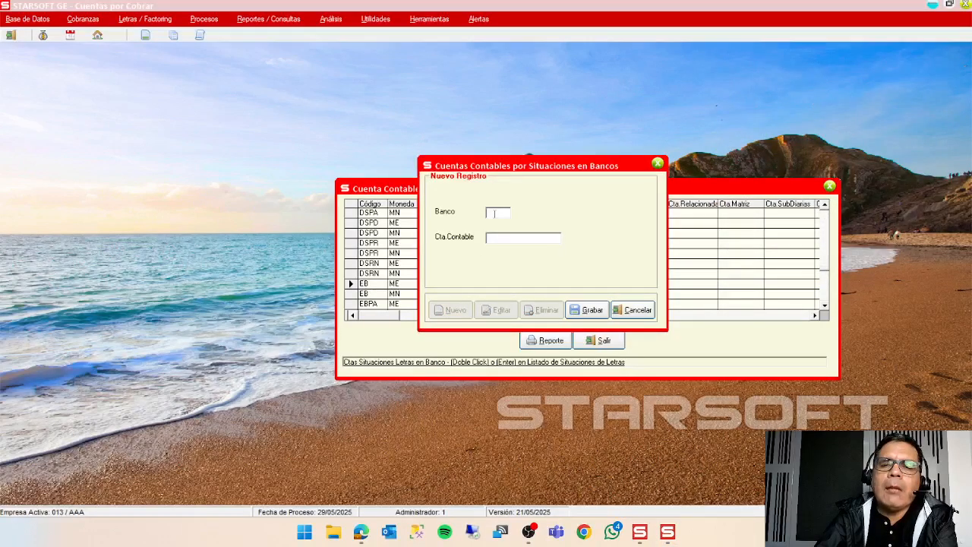
double_click(502, 214)
click(889, 271)
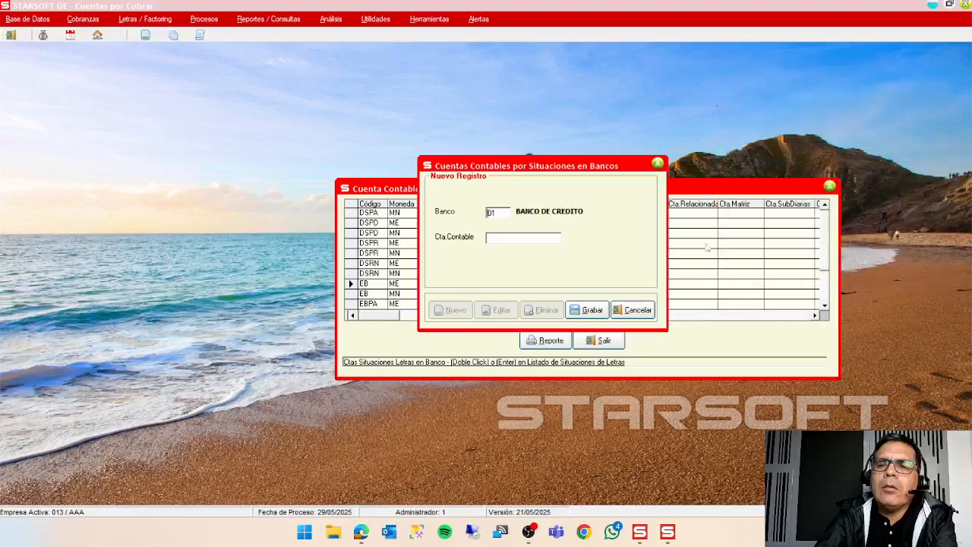
double_click(541, 243)
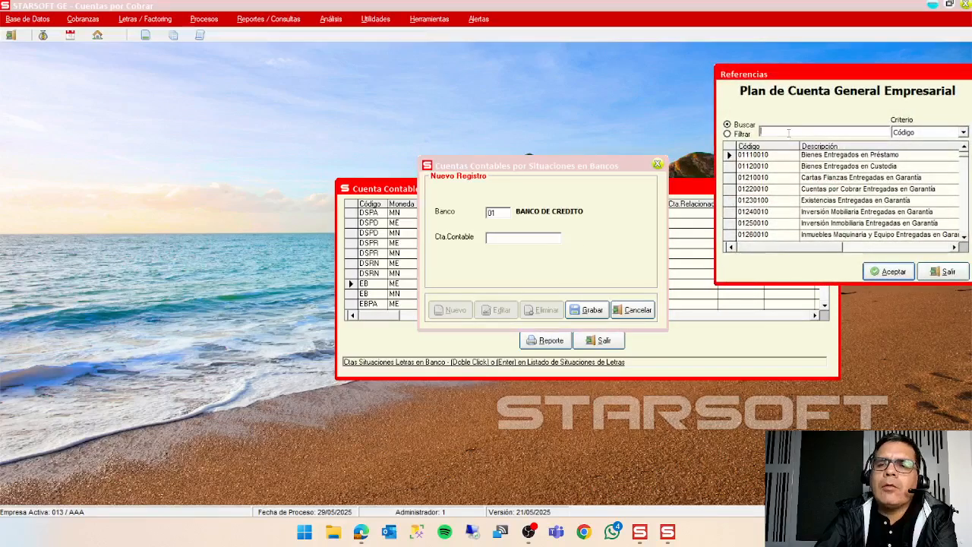
text(123)
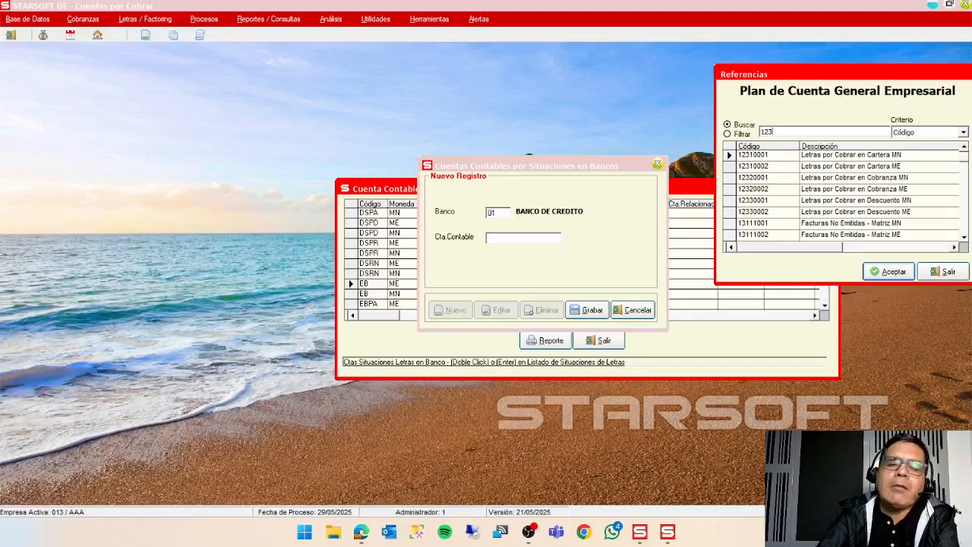
click(857, 158)
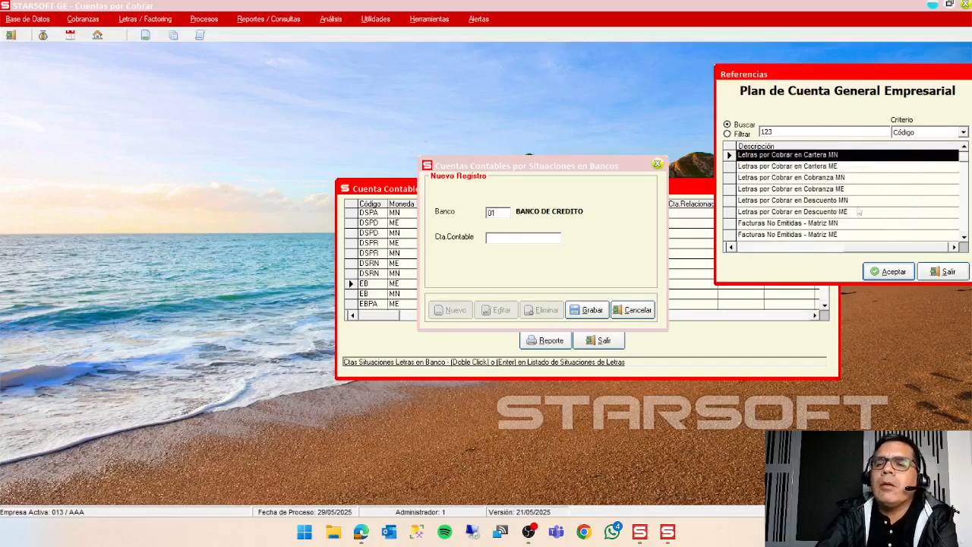
click(890, 272)
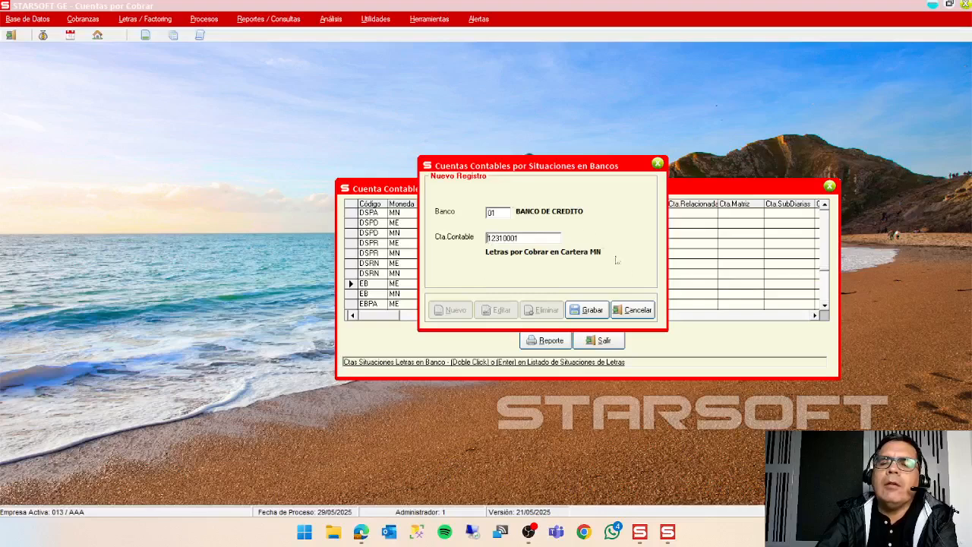
click(633, 310)
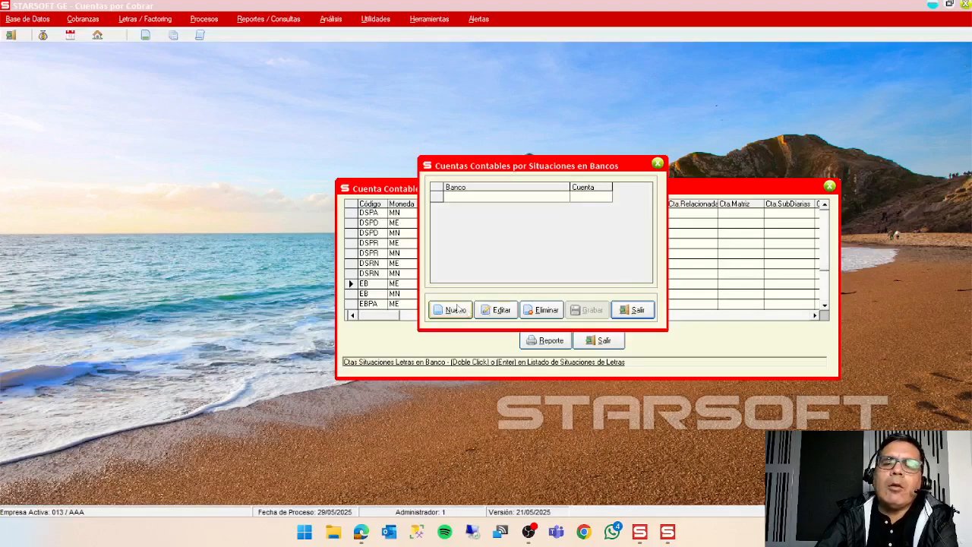
Check the banks offered for a new EB account record and leave the bank accounts window without choosing one.
click(454, 310)
double_click(495, 212)
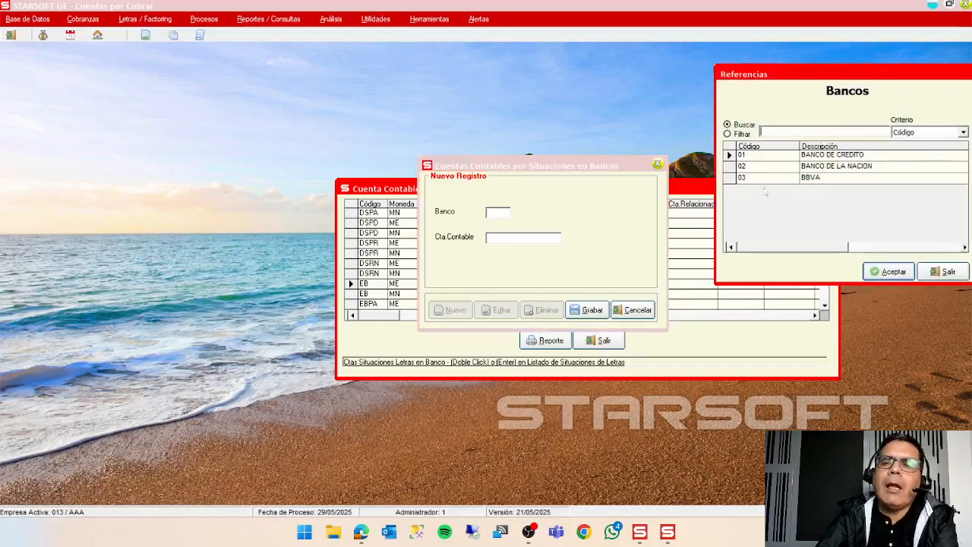
click(922, 272)
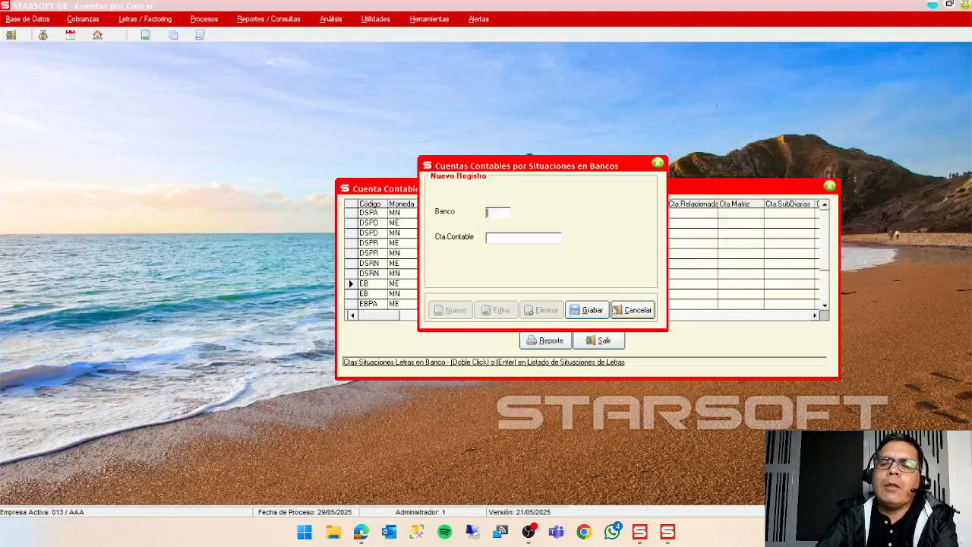
click(629, 310)
click(629, 309)
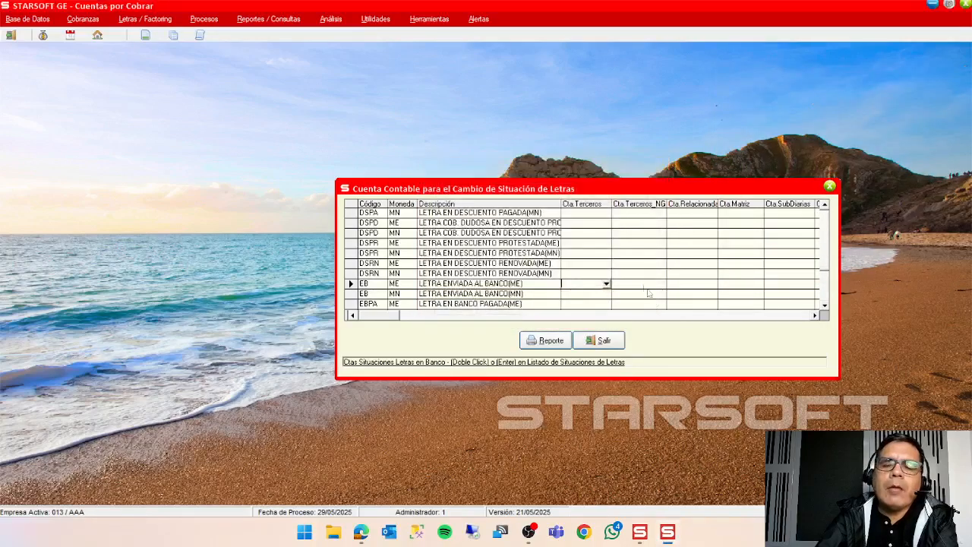
Look again at the first letter situations, from LETRA EN COBRANZA LIBRE, and close the accounting accounts table.
click(825, 207)
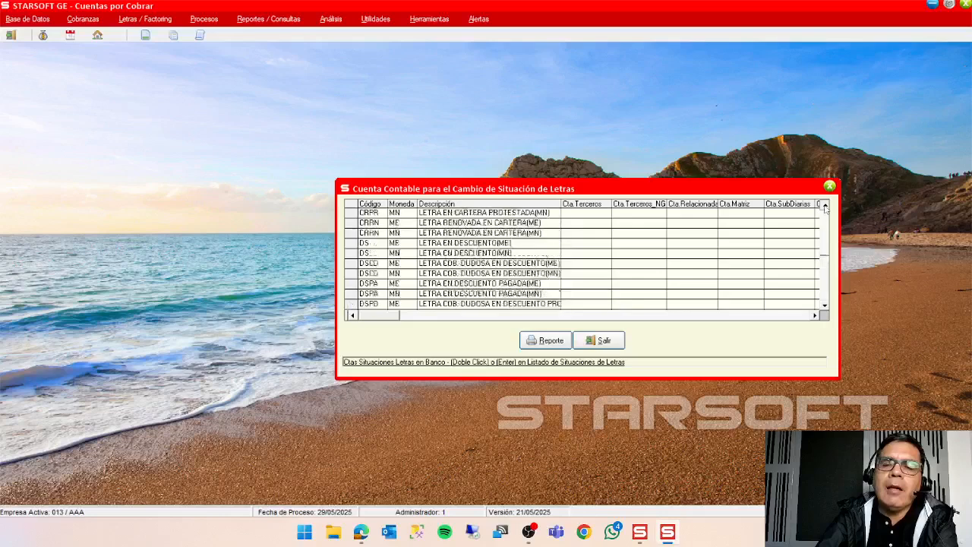
click(825, 208)
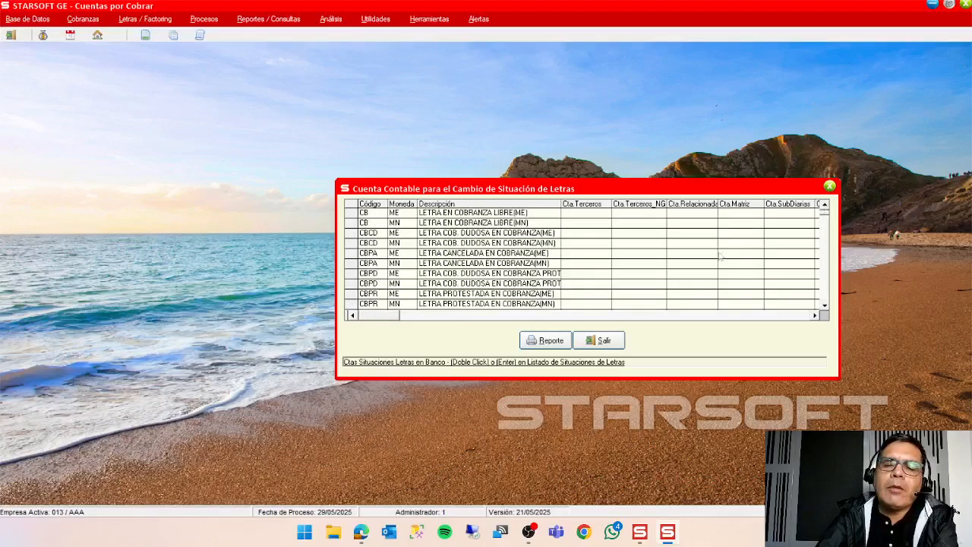
click(603, 342)
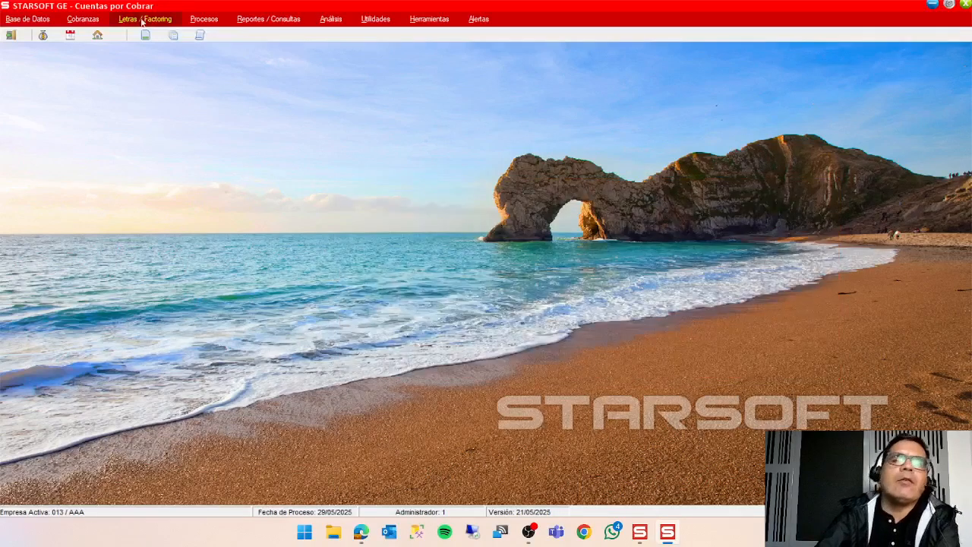
Open Impresión de Letras en Bloque and exit without printing any letters.
click(171, 21)
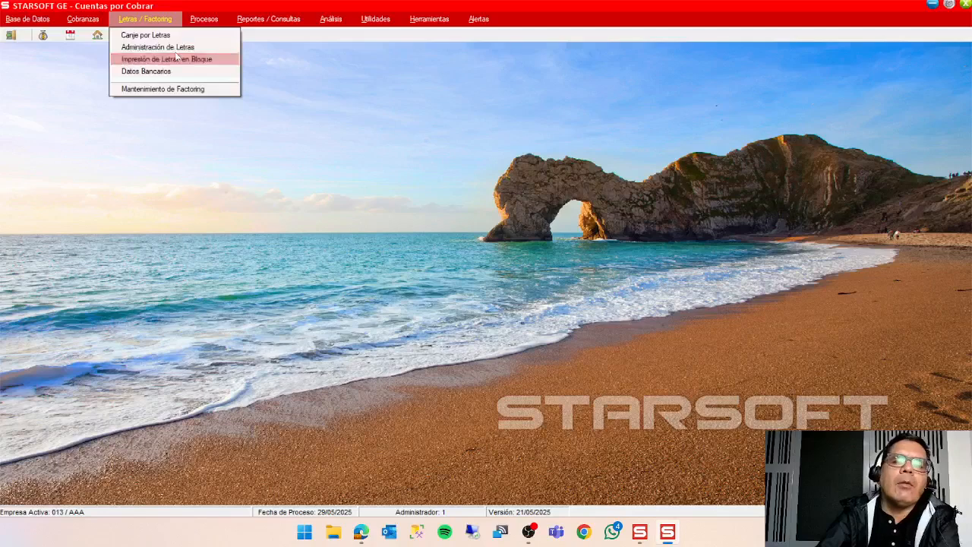
click(175, 59)
click(595, 415)
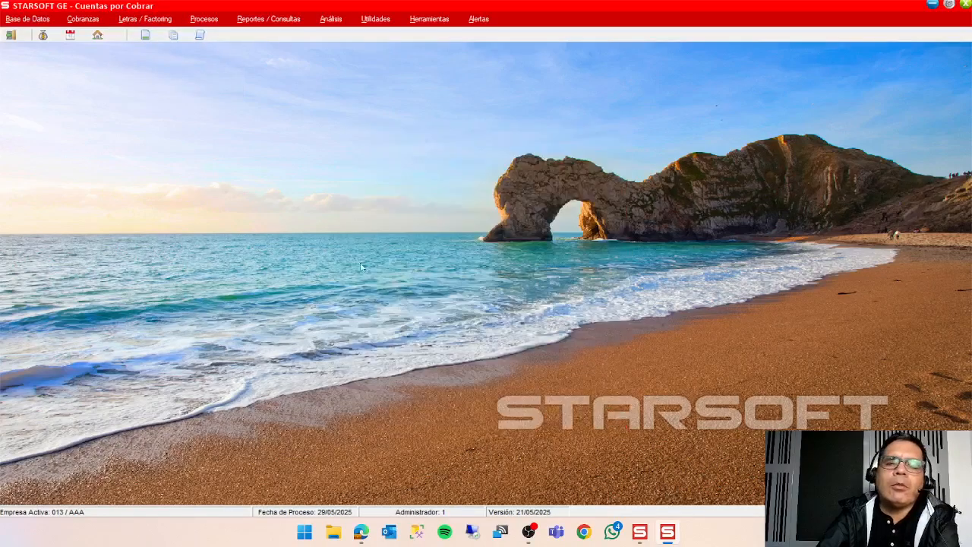
Review the exchange sheet and its registered letters in Administración de Letras and close the window.
click(158, 21)
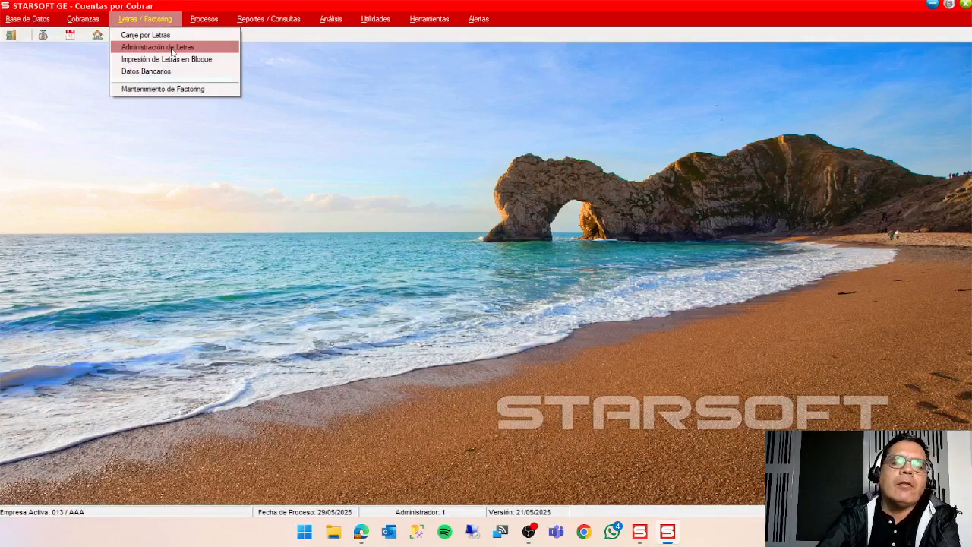
click(167, 47)
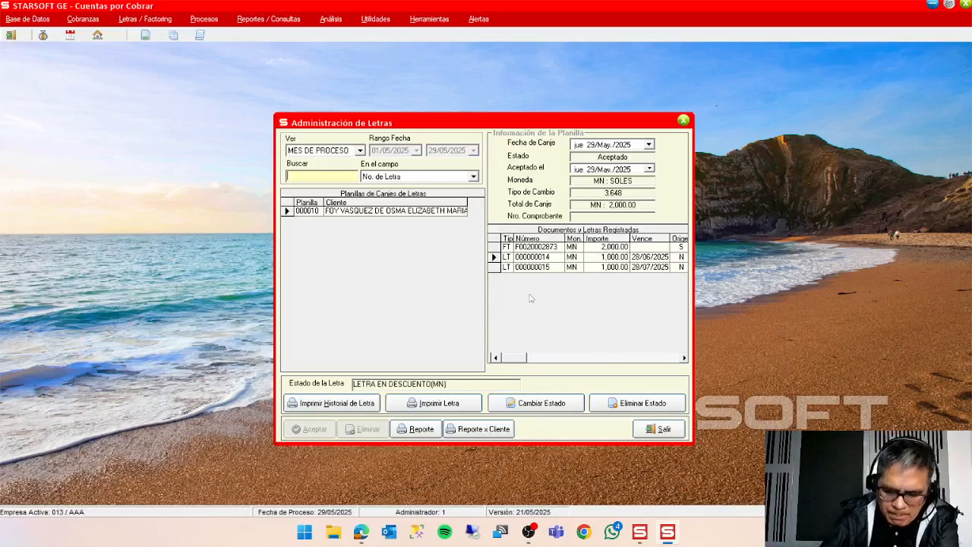
click(673, 432)
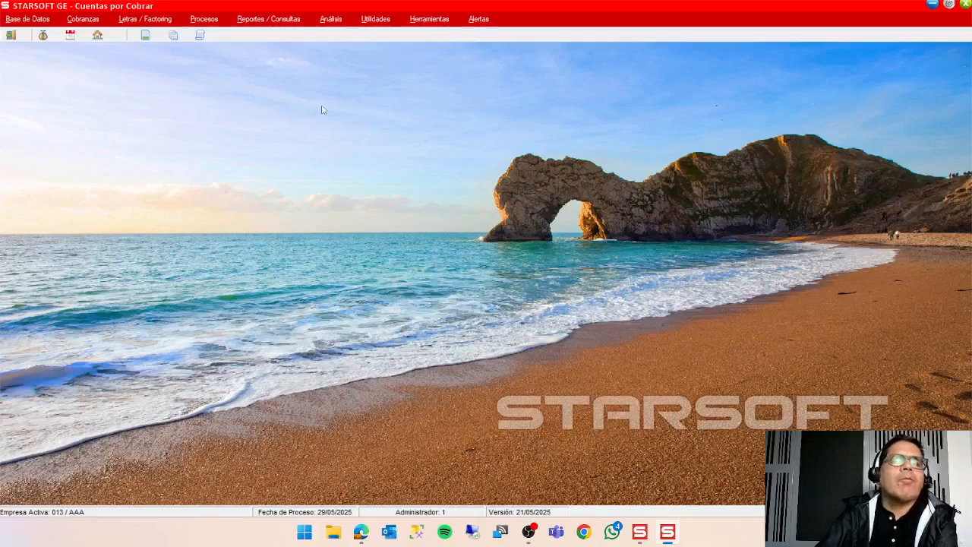
Create a new collection sheet in Liquidación de Cobranza dated 29/05/2025.
click(142, 22)
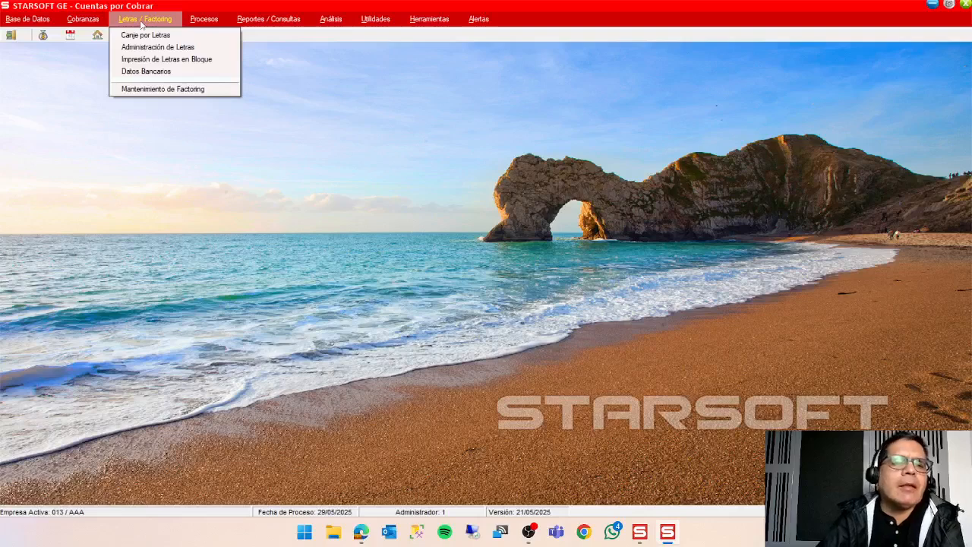
mouse_move(82, 20)
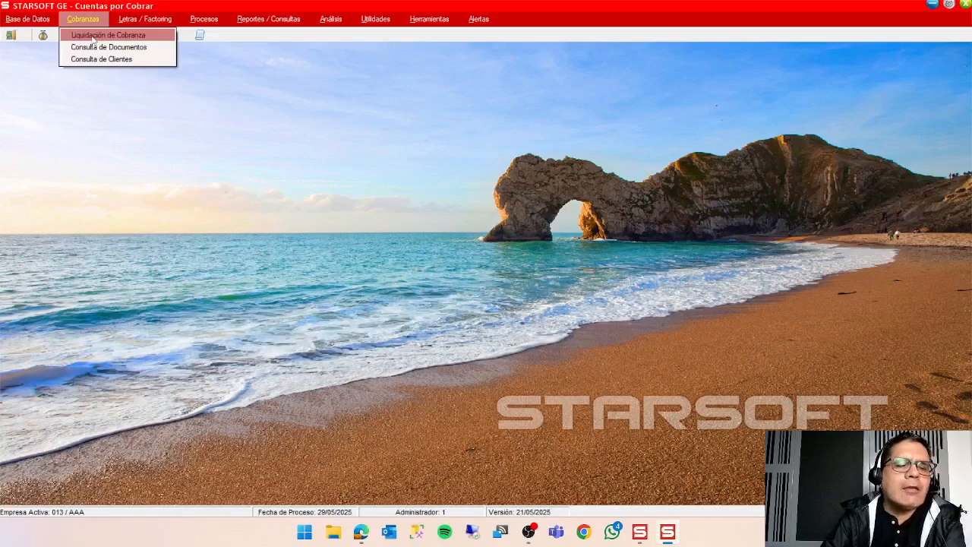
click(92, 36)
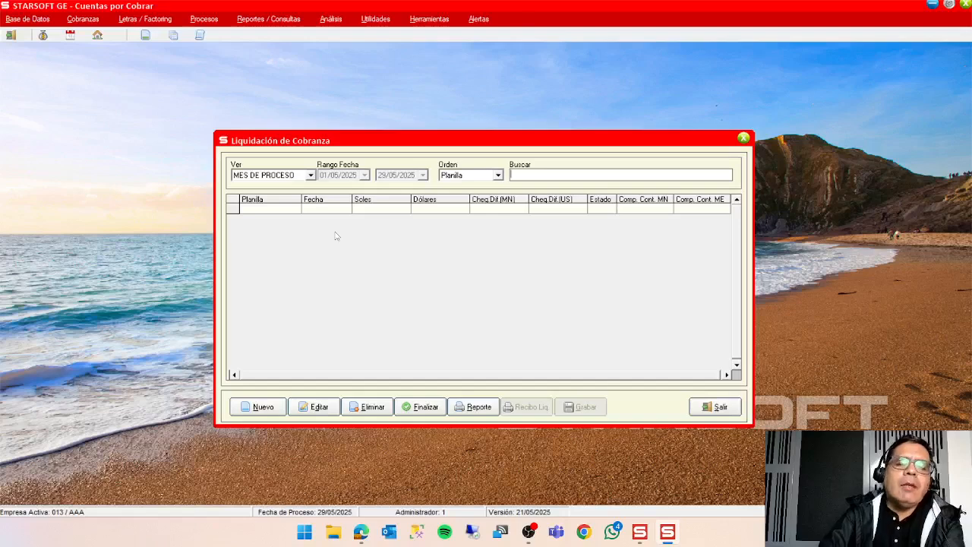
click(259, 407)
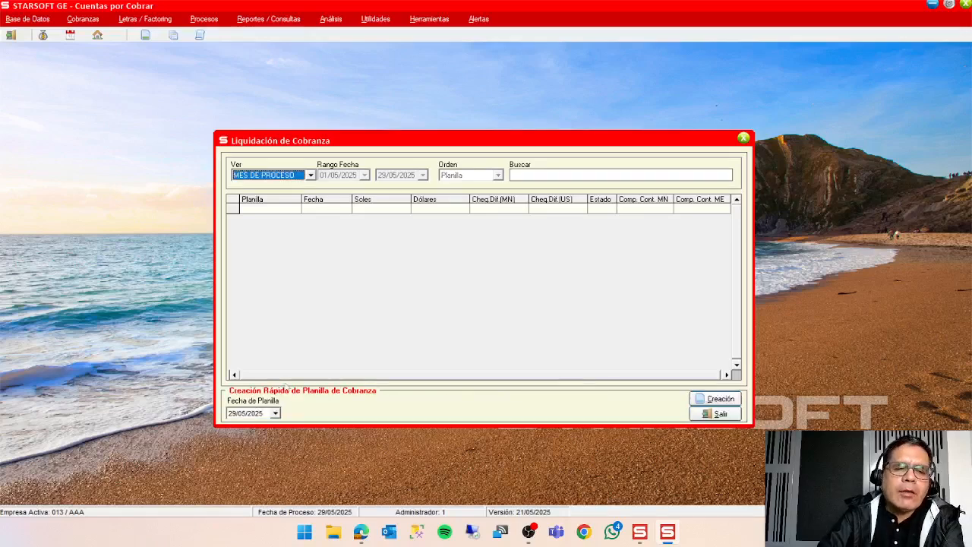
click(723, 400)
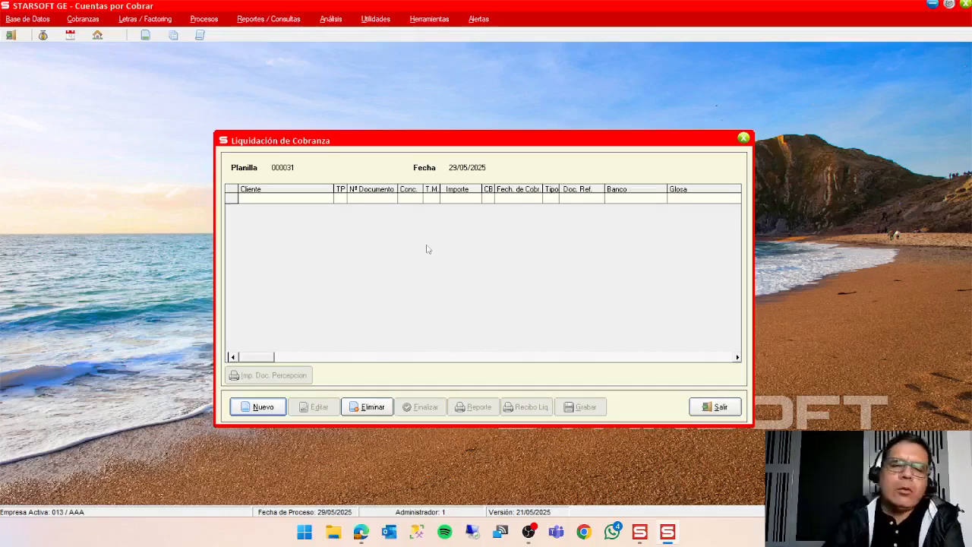
Start a new entry on the collection sheet using the Cancelación de un documento option.
click(258, 408)
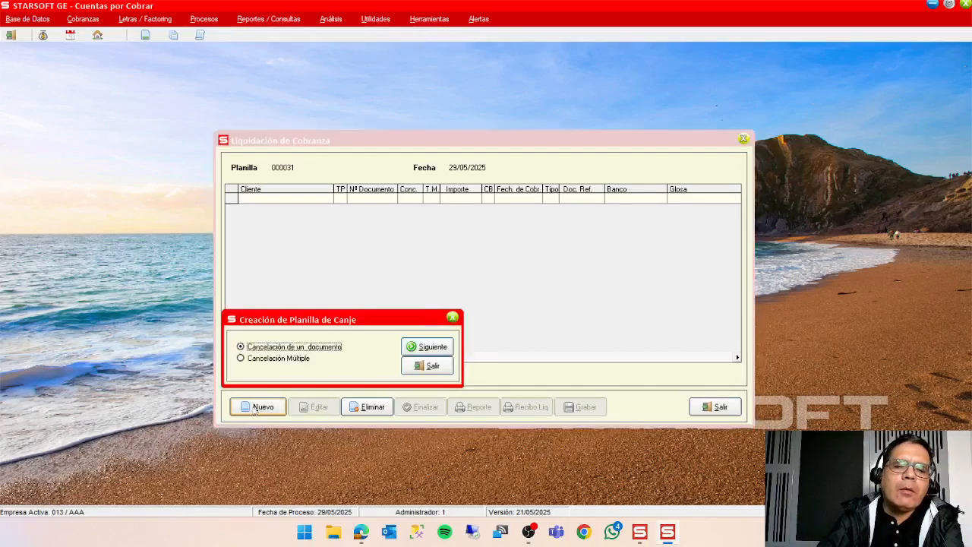
drag(301, 324, 301, 285)
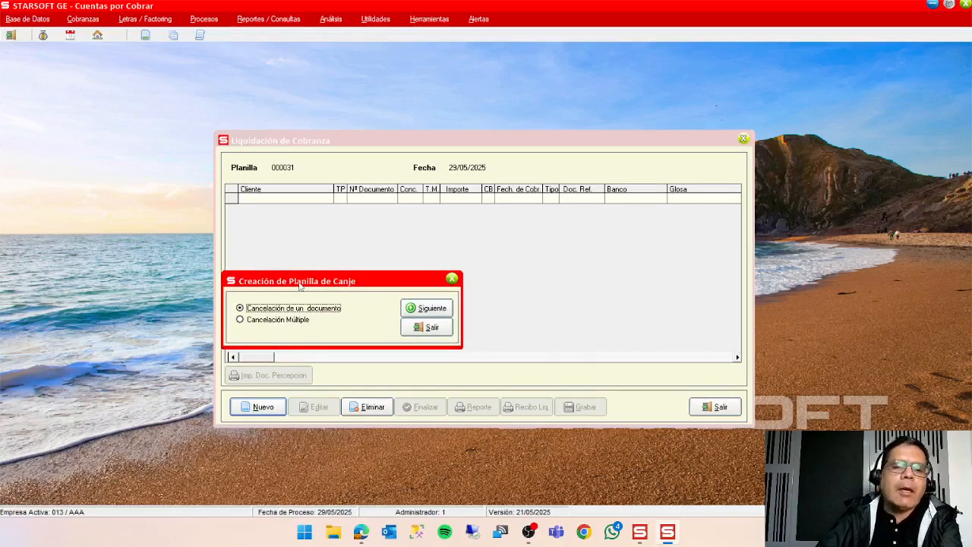
click(431, 310)
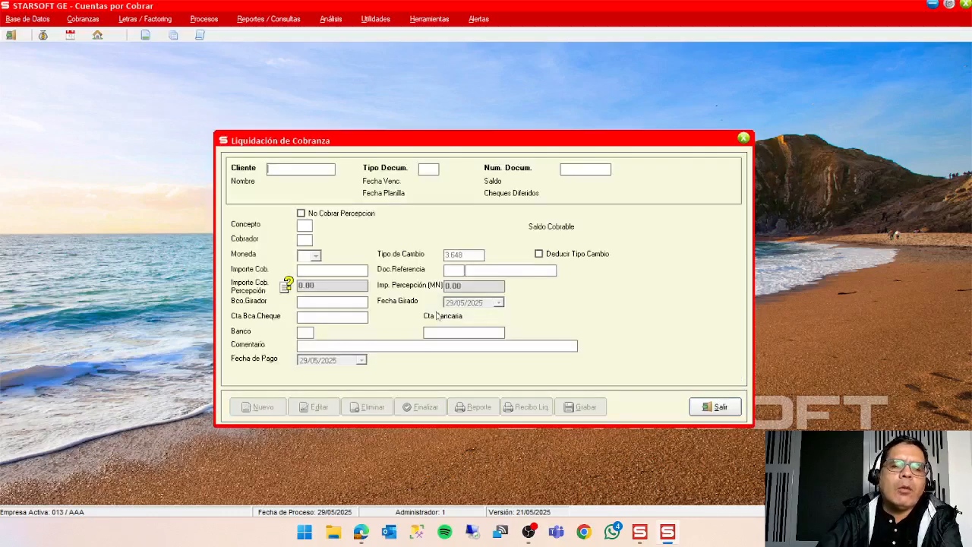
Search the clients by Descripción and assign AGRO TRANSPORTE LA ESMERALDA SAC as the client of the collection.
double_click(302, 173)
drag(885, 82, 716, 85)
click(768, 138)
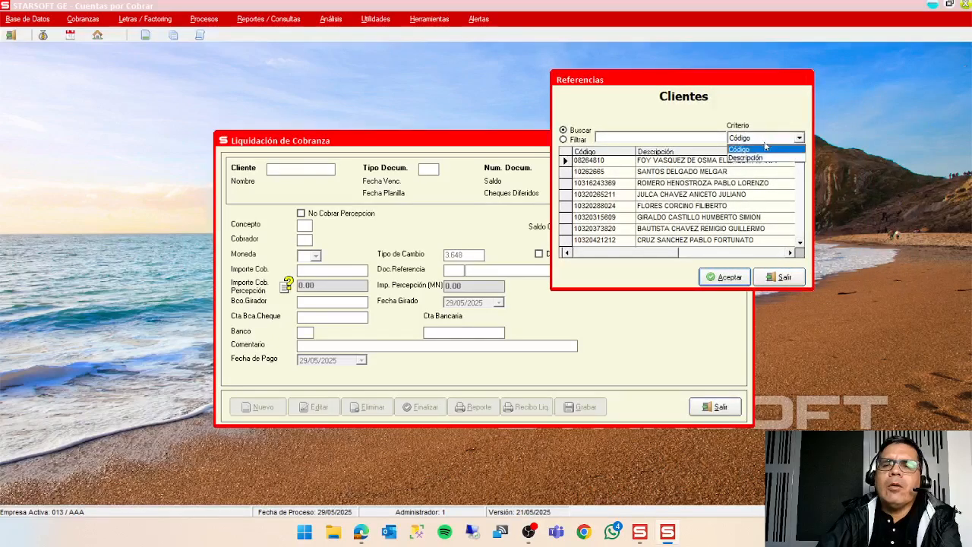
click(764, 158)
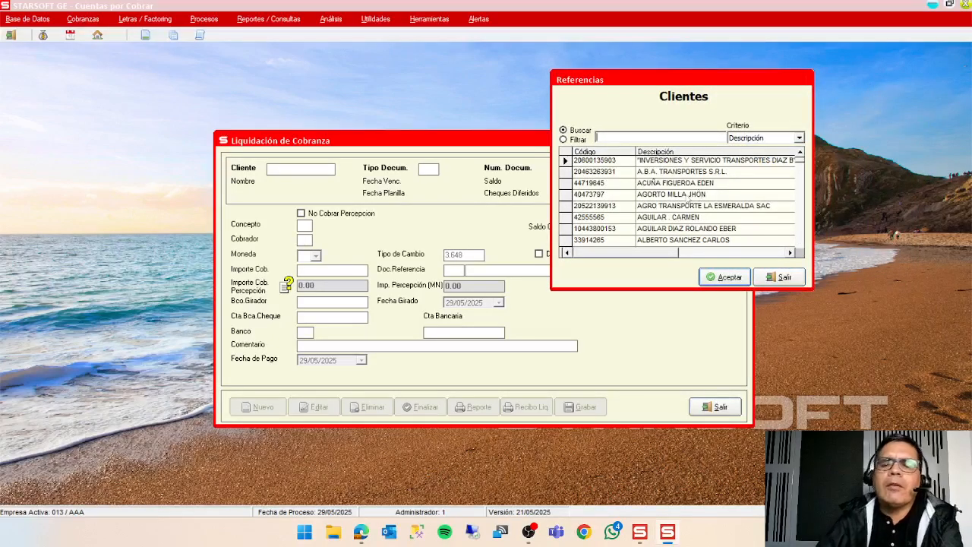
click(567, 206)
click(728, 277)
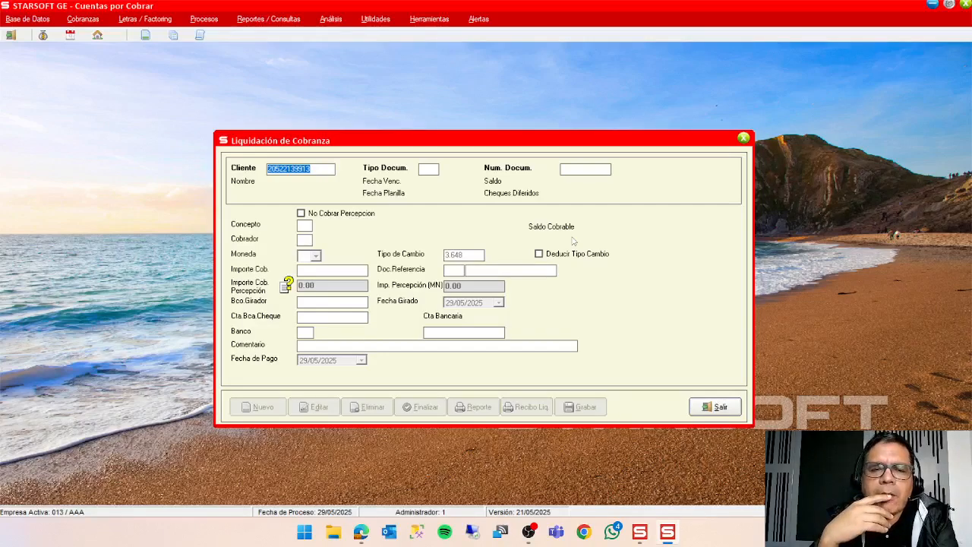
key(Return)
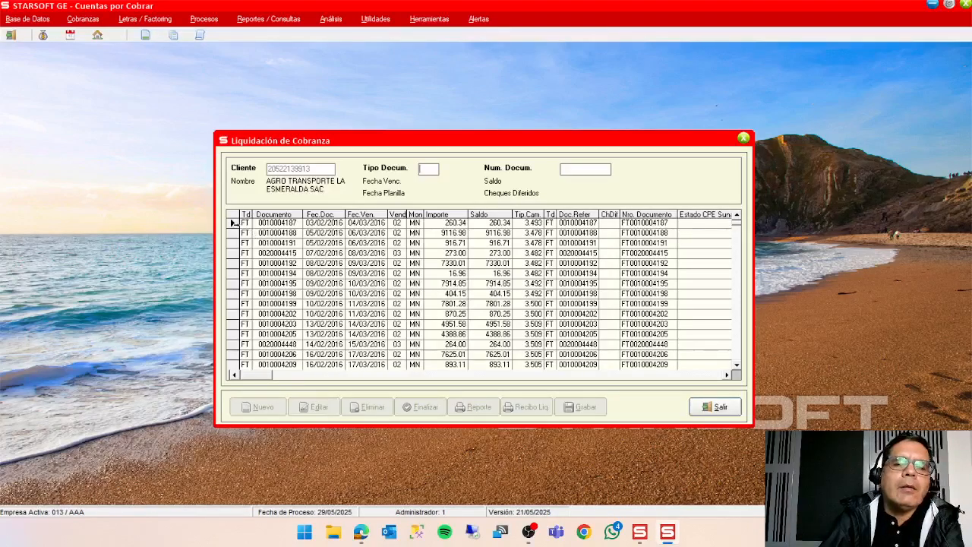
click(234, 222)
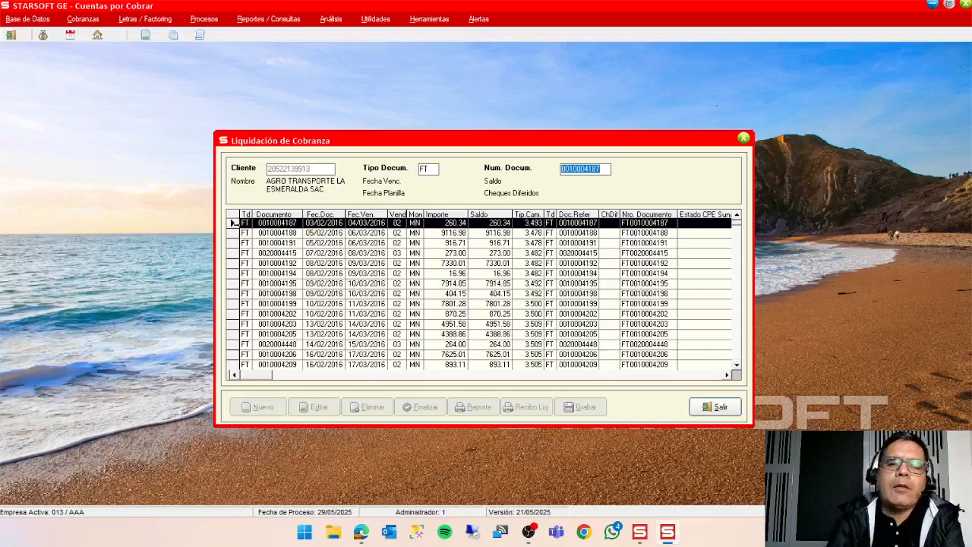
double_click(234, 222)
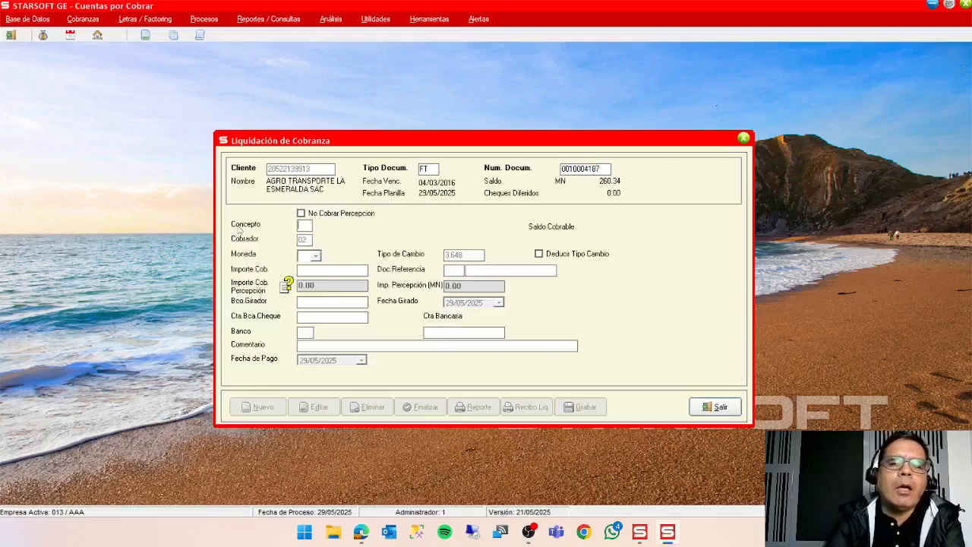
double_click(304, 230)
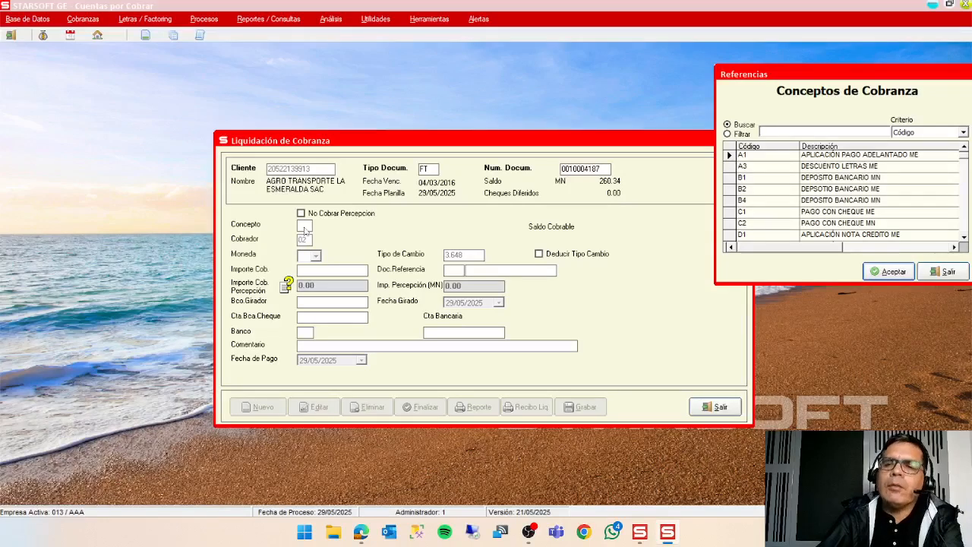
drag(828, 69, 683, 100)
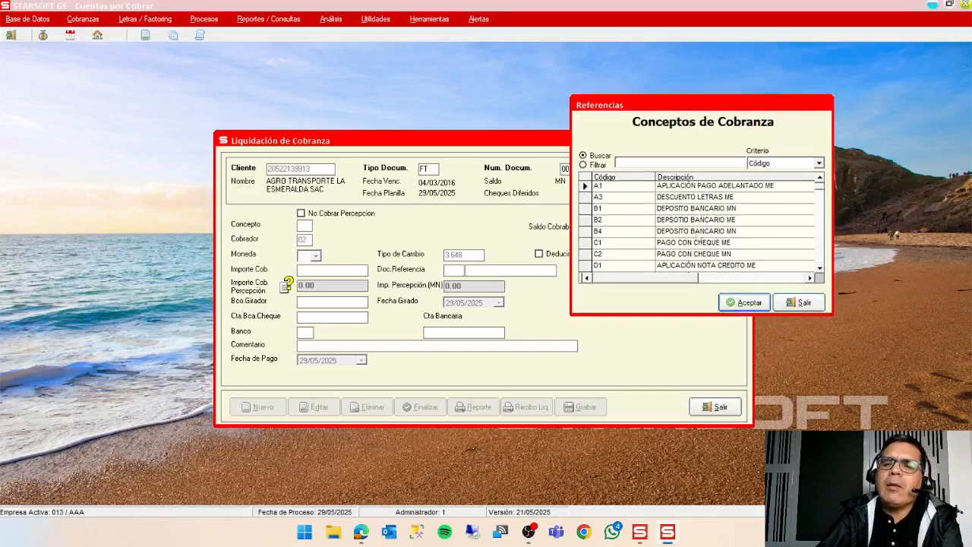
scroll(822, 272, down, 3)
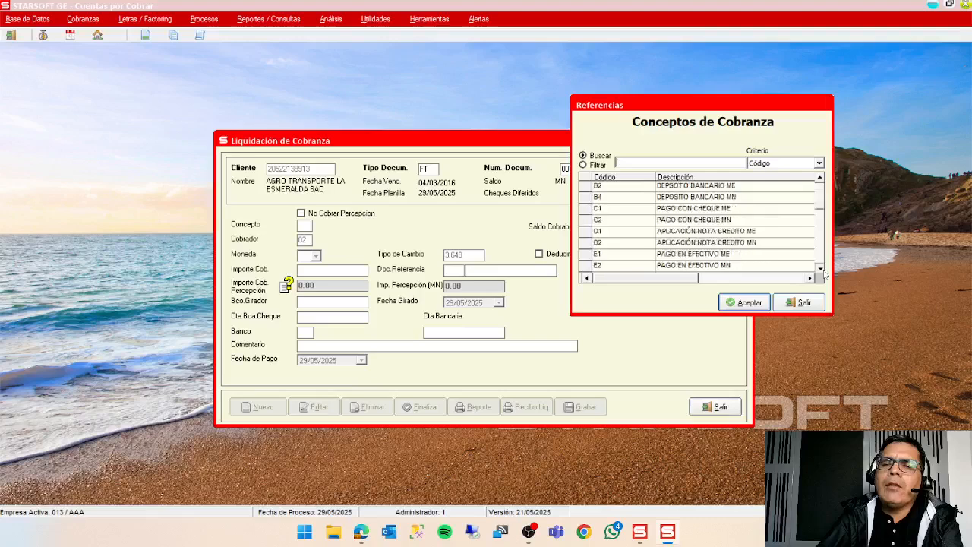
scroll(820, 269, down, 8)
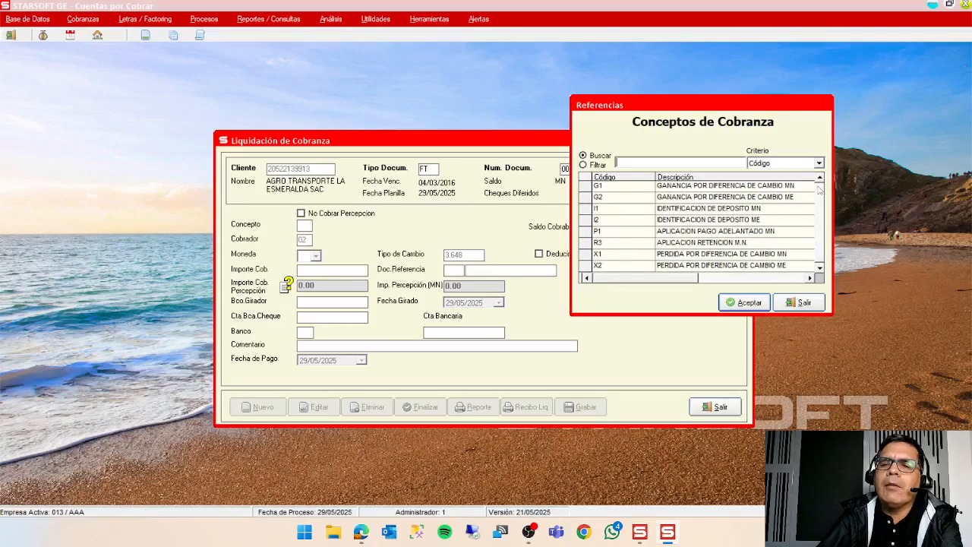
scroll(821, 180, up, 5)
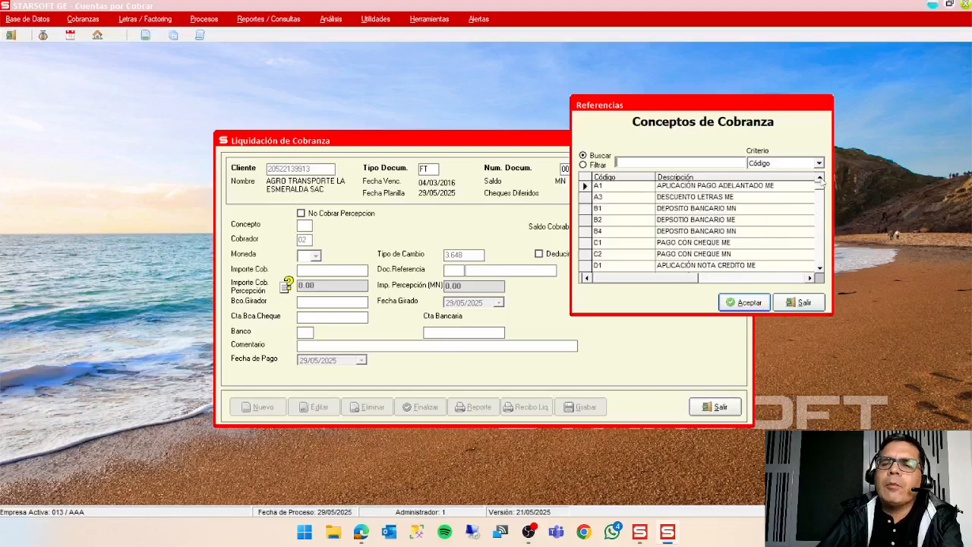
click(729, 210)
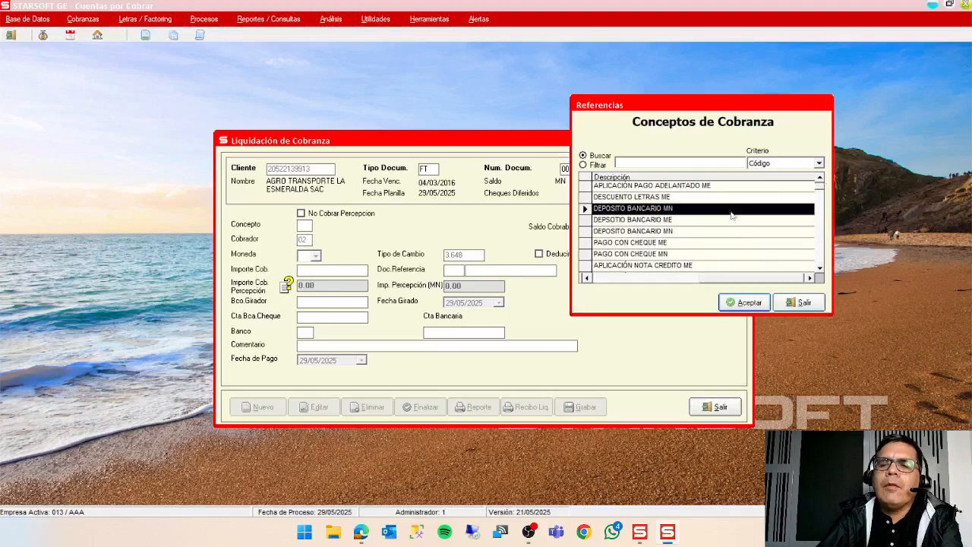
click(746, 303)
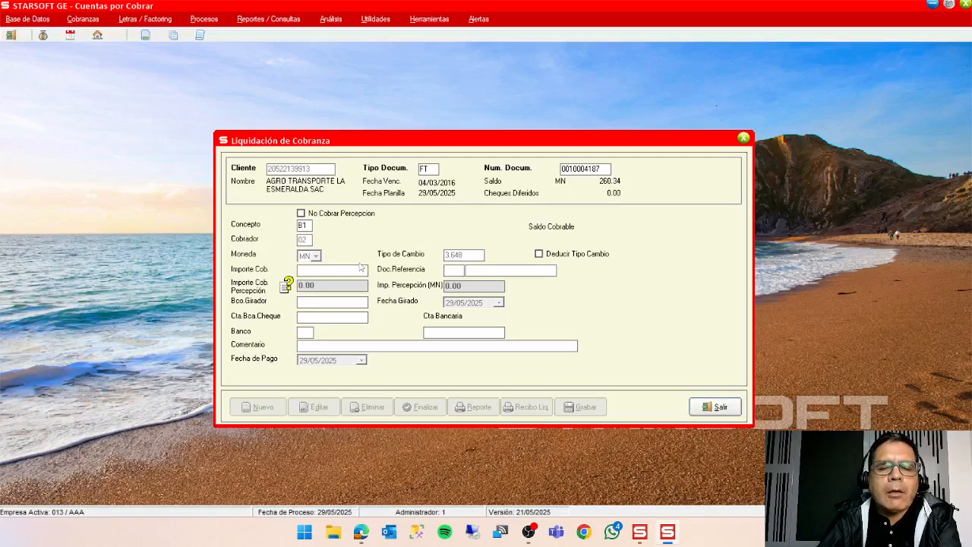
key(Return)
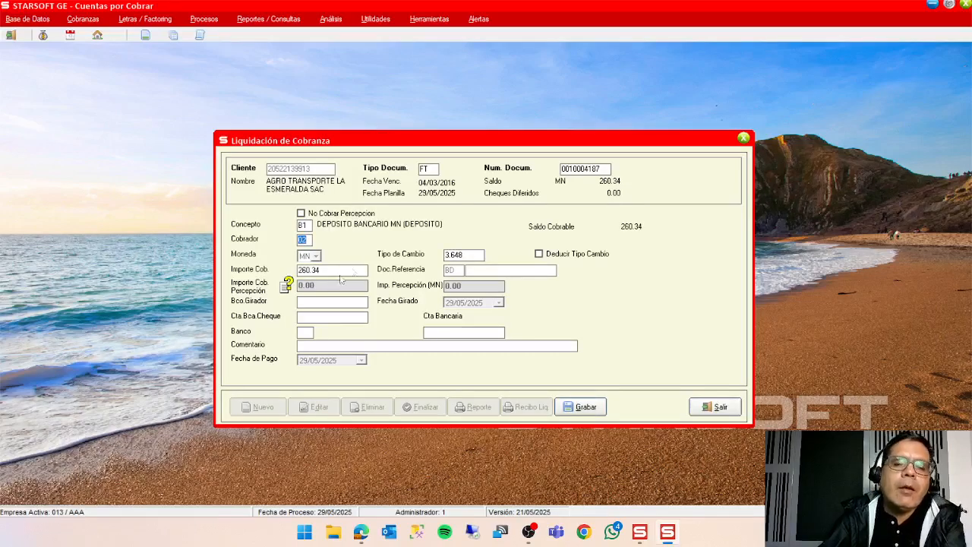
Complete the deposit details with collector 02, amount 260.34, reference document 11114 and bank 01 BCP LIMA MN.
key(Return)
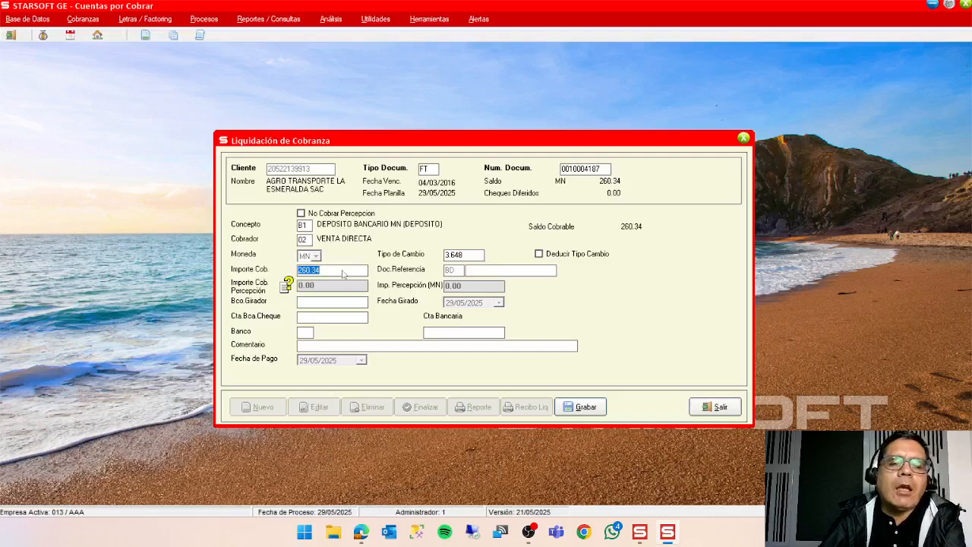
click(342, 275)
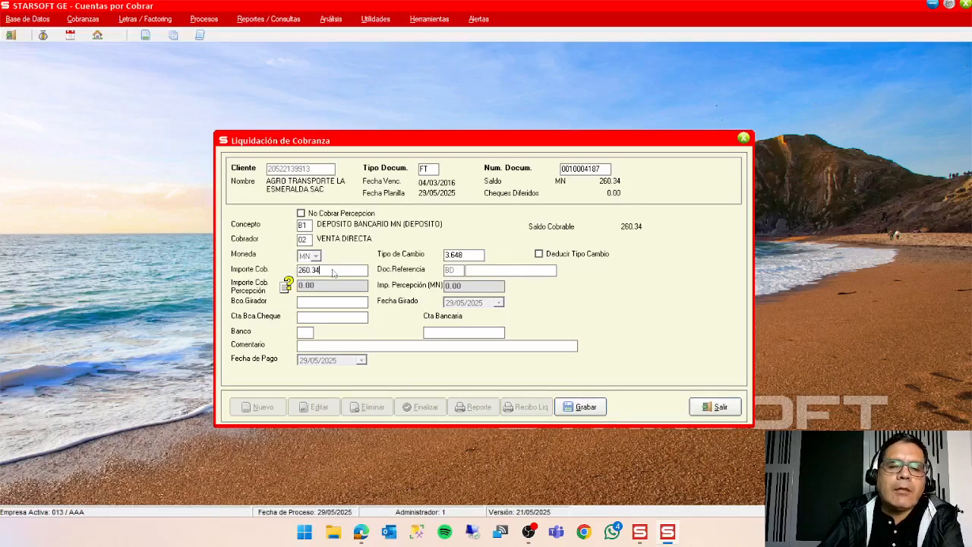
drag(330, 273, 293, 276)
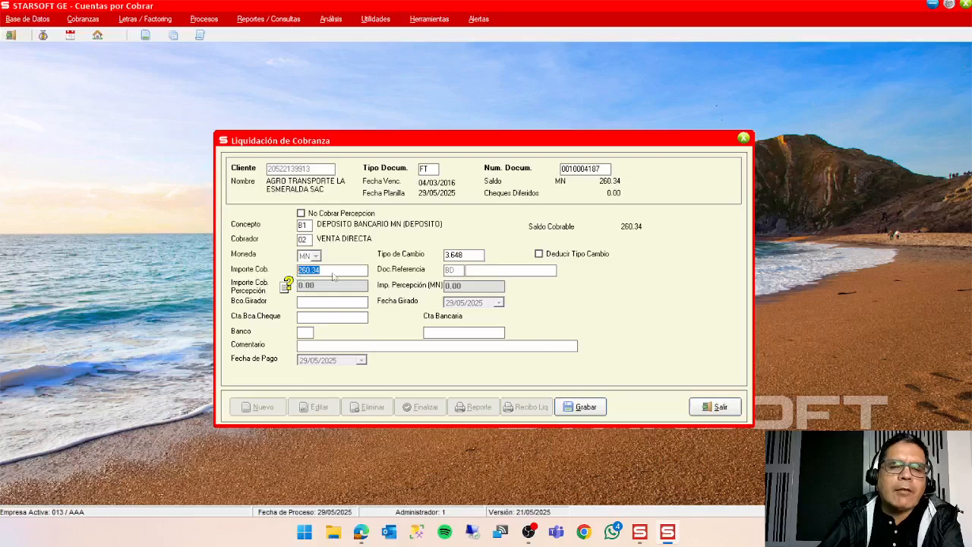
click(336, 272)
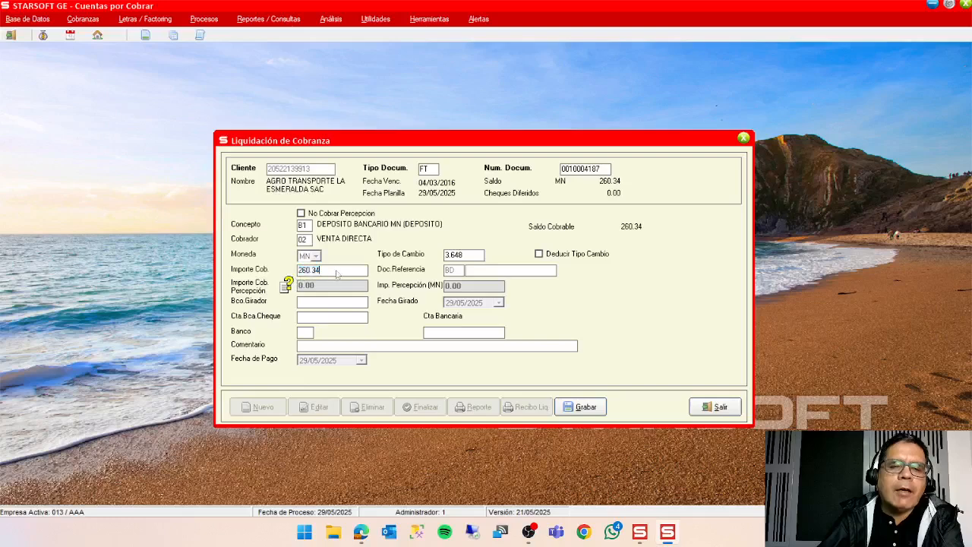
click(488, 273)
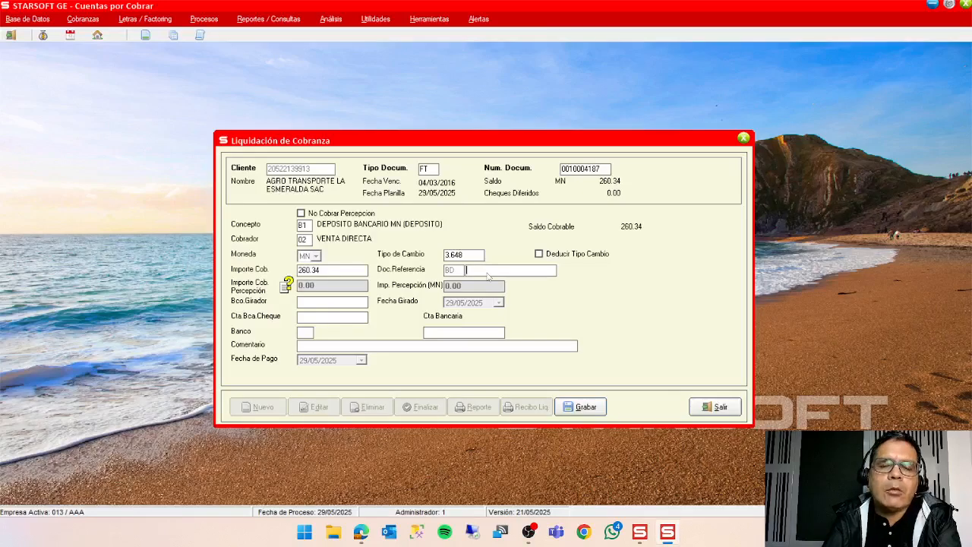
text(11114)
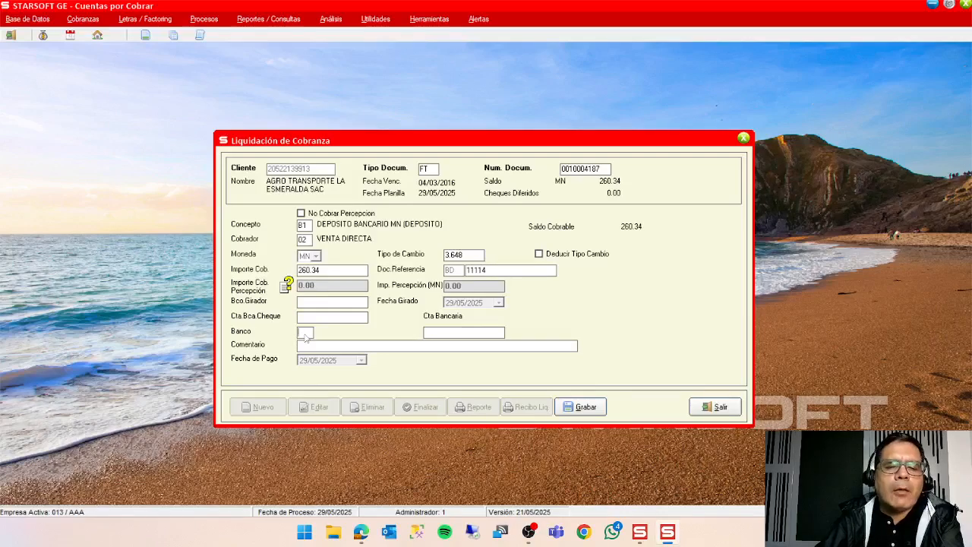
double_click(305, 334)
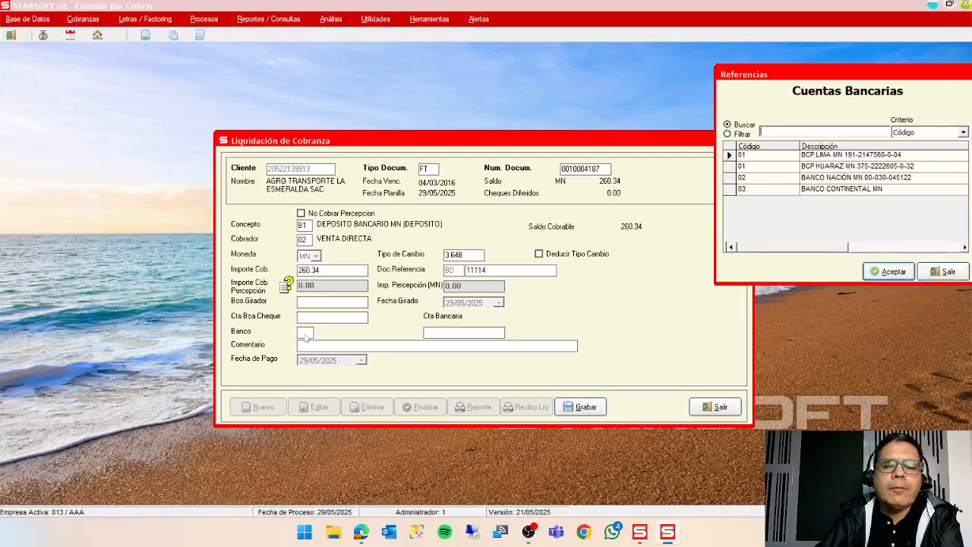
click(895, 272)
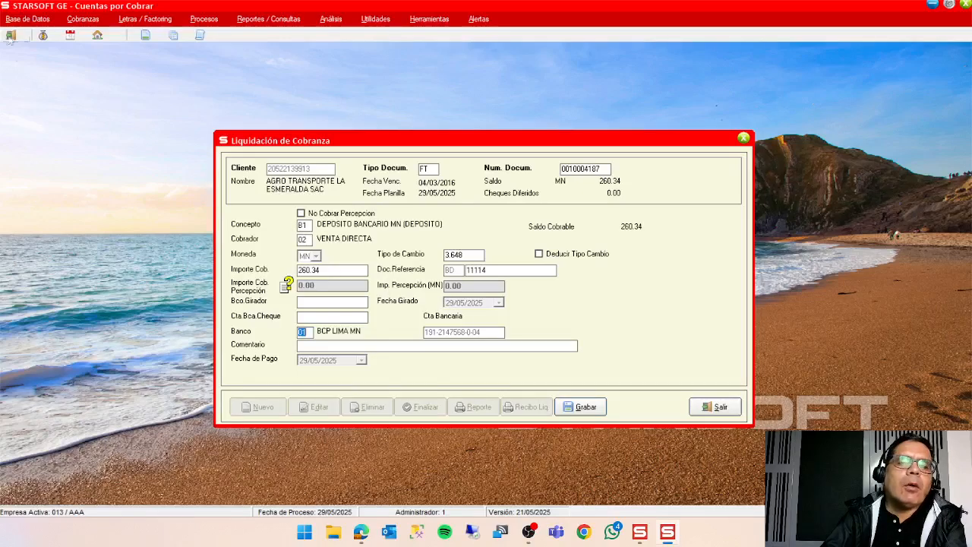
Open concept B1 in Conceptos de Cobranza, examine its description, accounting account and payment method, and close it without saving.
click(40, 23)
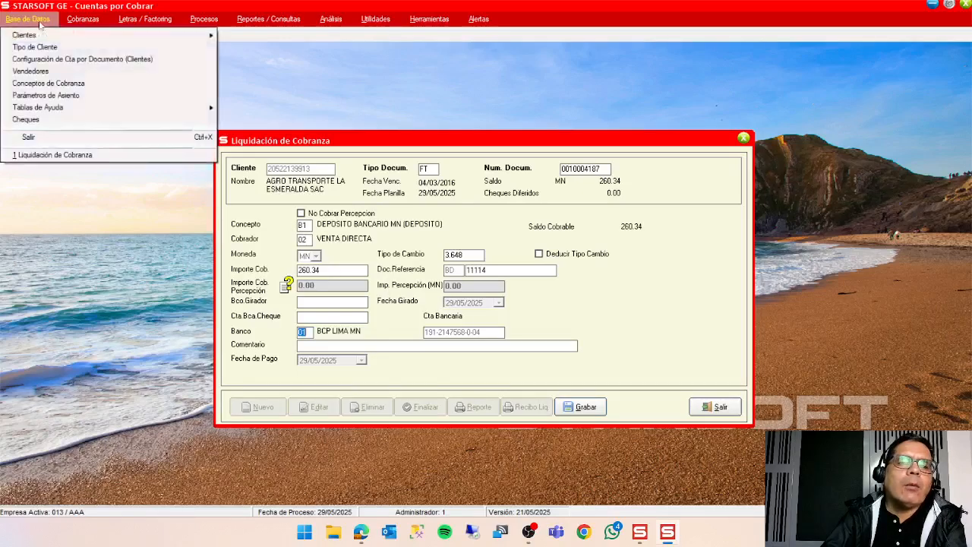
click(48, 83)
drag(411, 172, 646, 95)
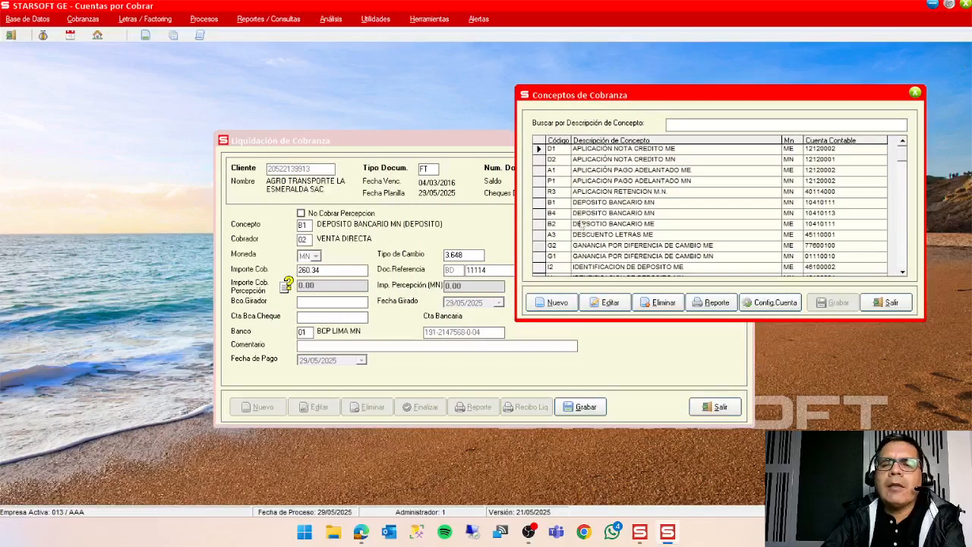
click(594, 203)
click(610, 302)
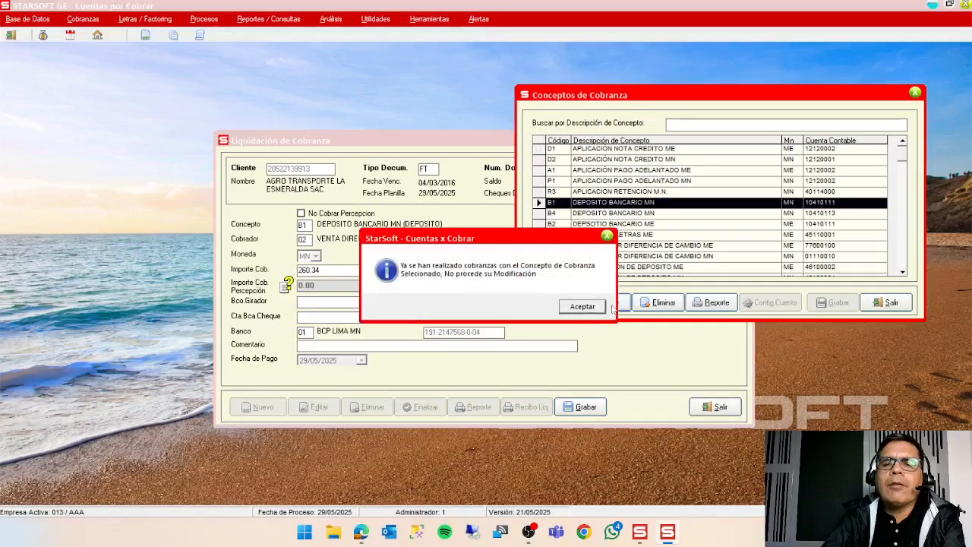
click(583, 306)
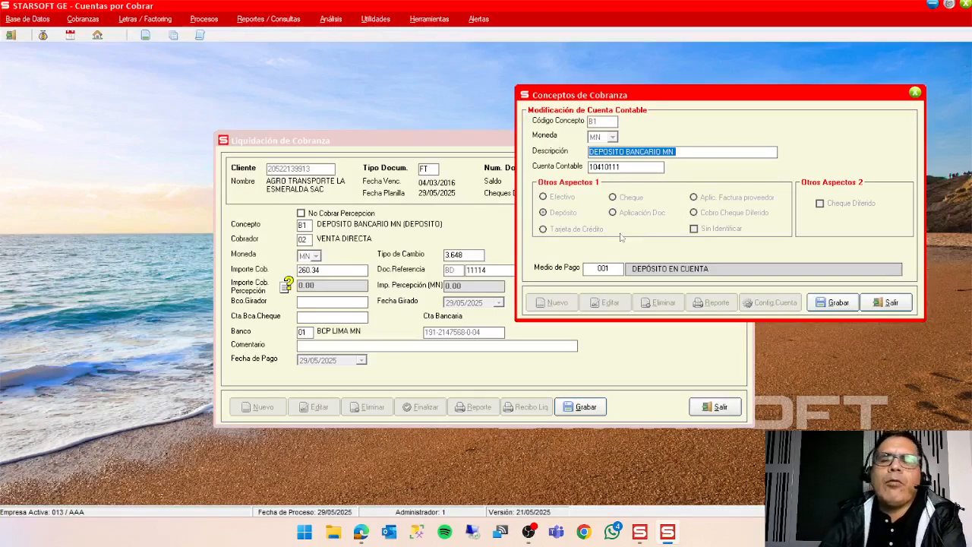
click(693, 154)
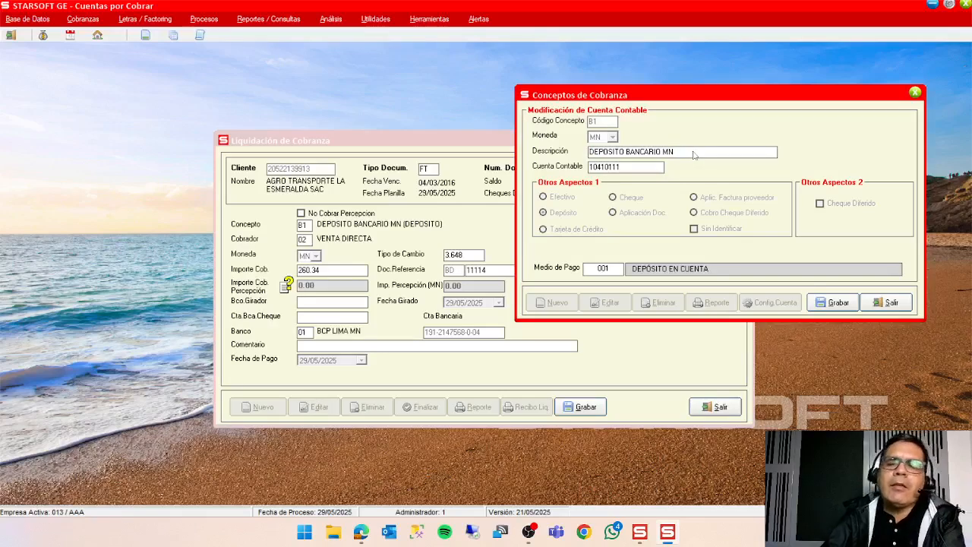
drag(693, 154, 585, 152)
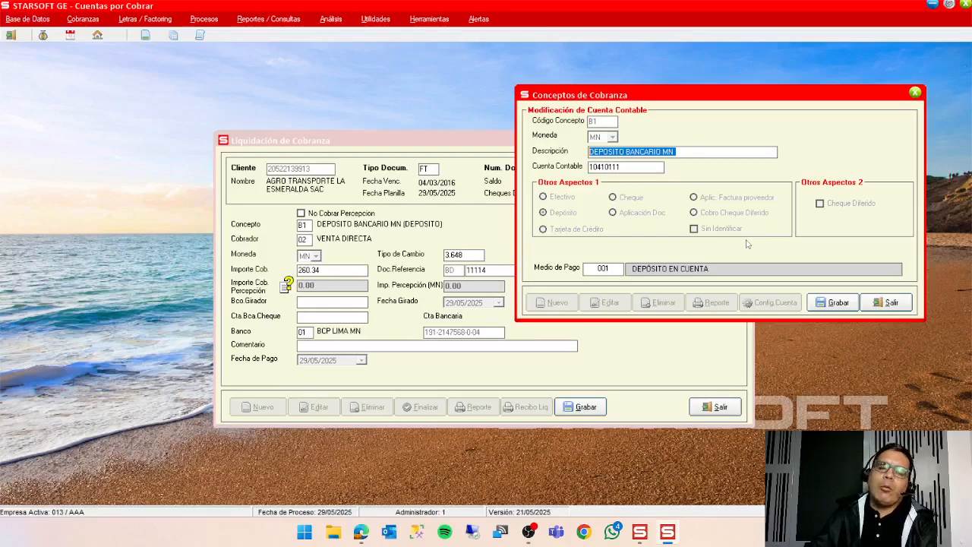
click(888, 303)
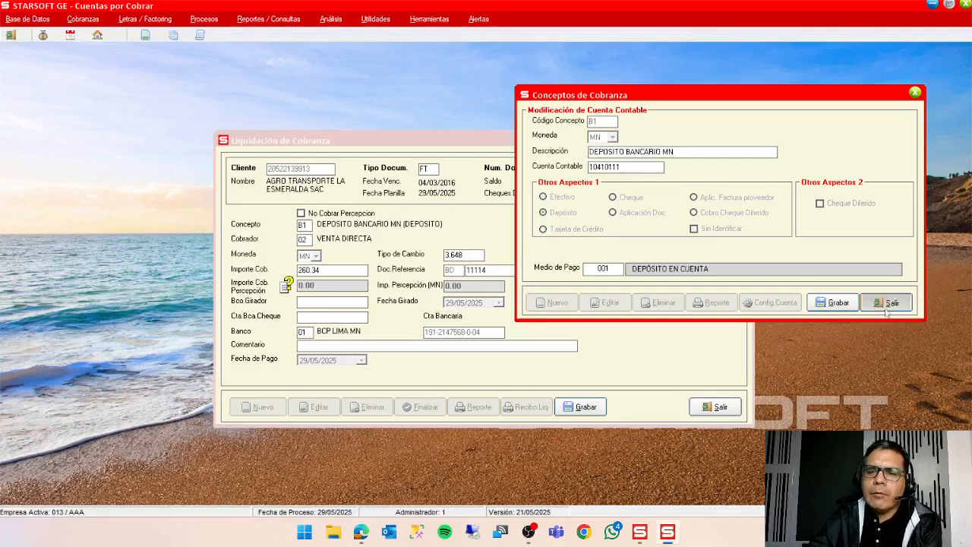
click(888, 304)
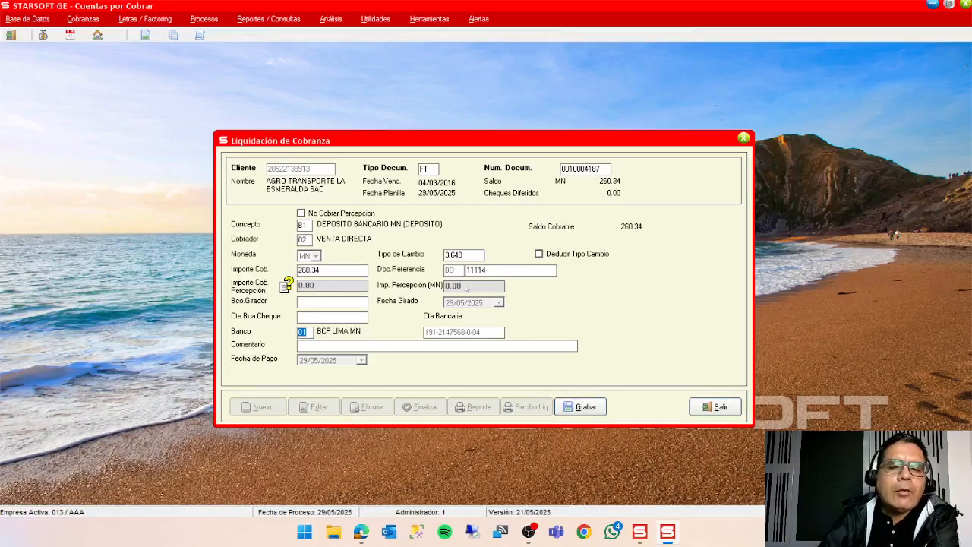
Save the invoice's collection entry and return to the collection sheet.
click(587, 409)
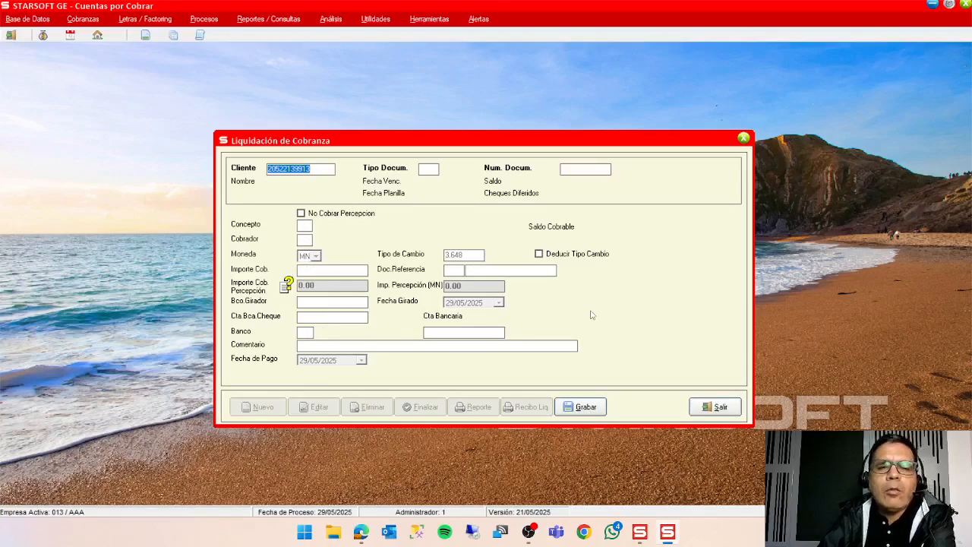
click(718, 406)
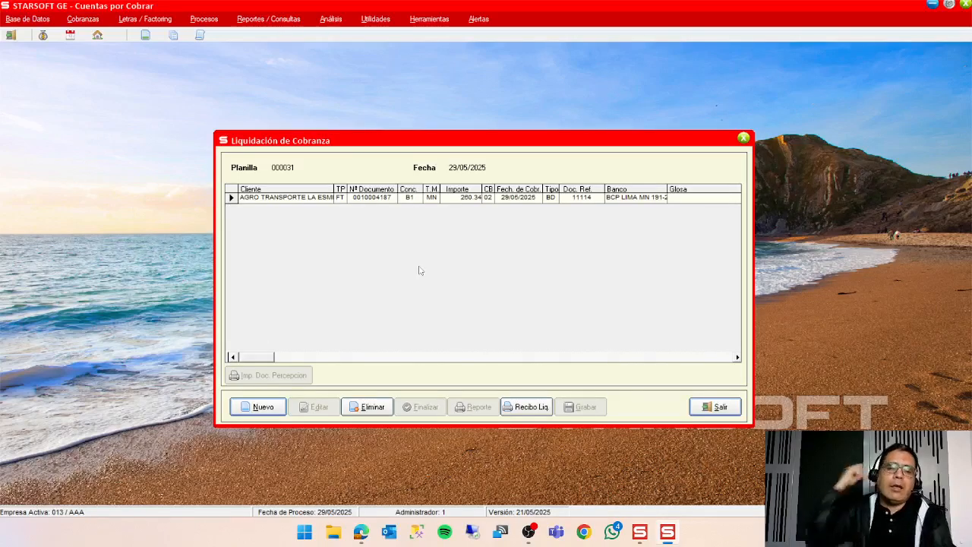
key(XF86AudioRaiseVolume)
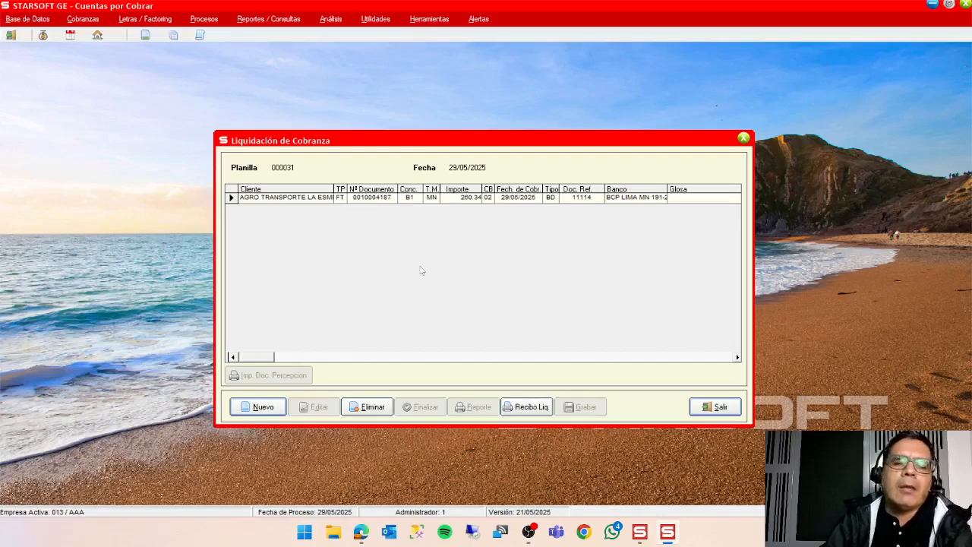
click(266, 415)
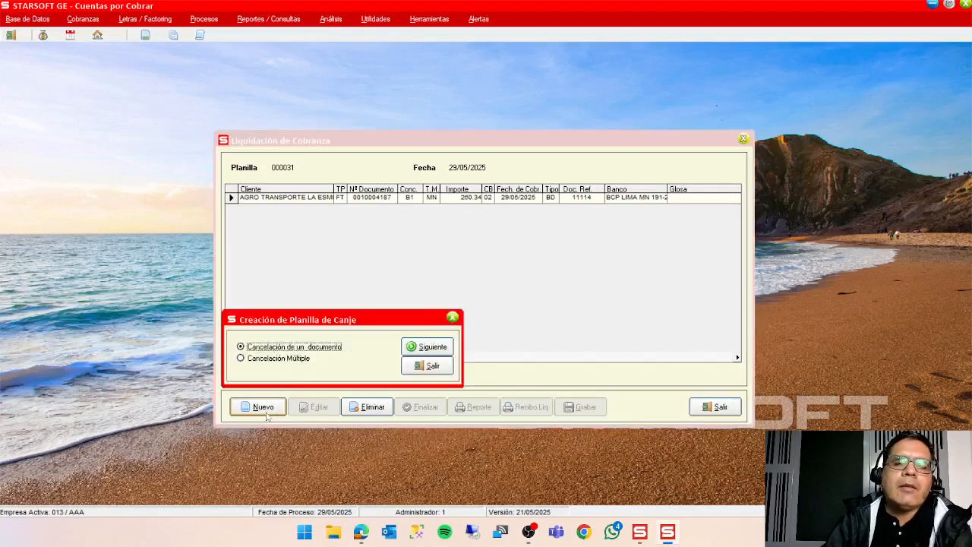
click(427, 347)
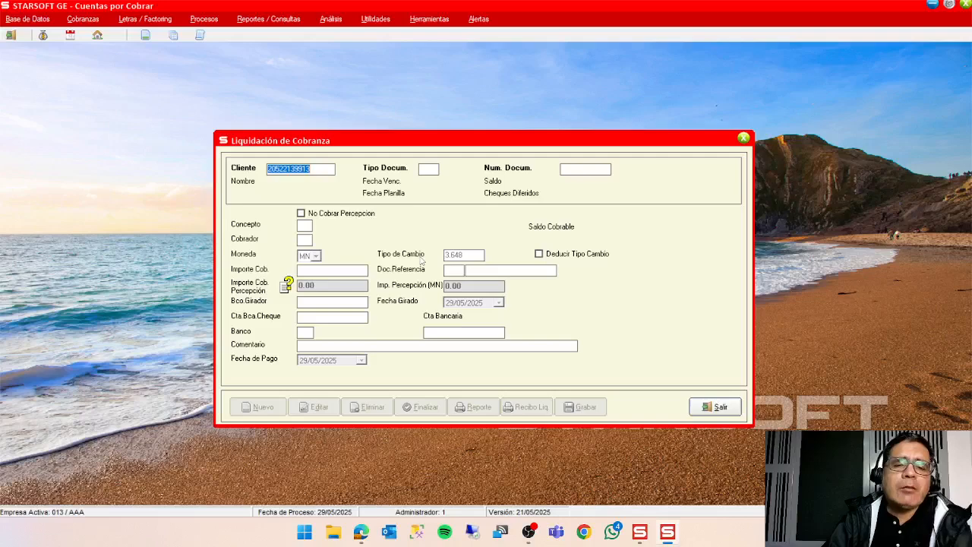
key(Return)
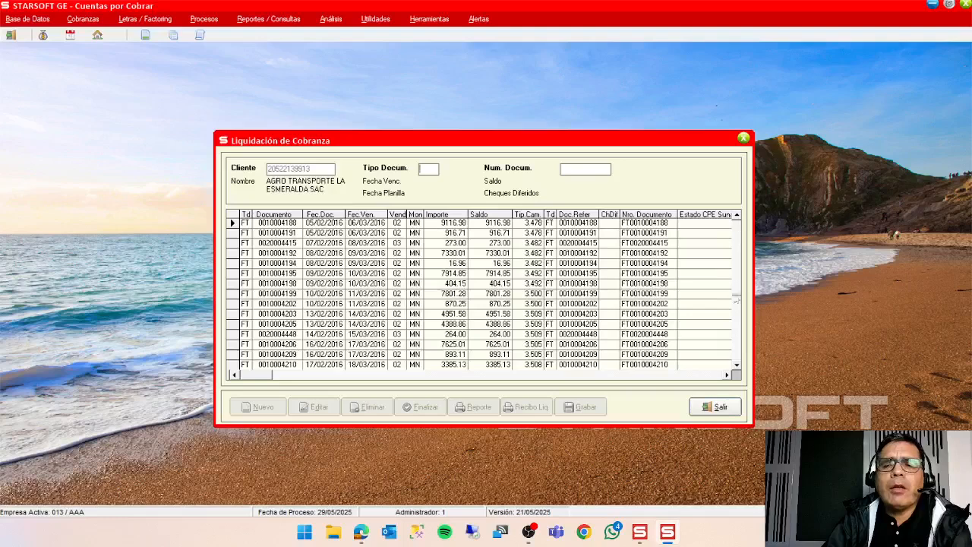
drag(737, 227, 737, 365)
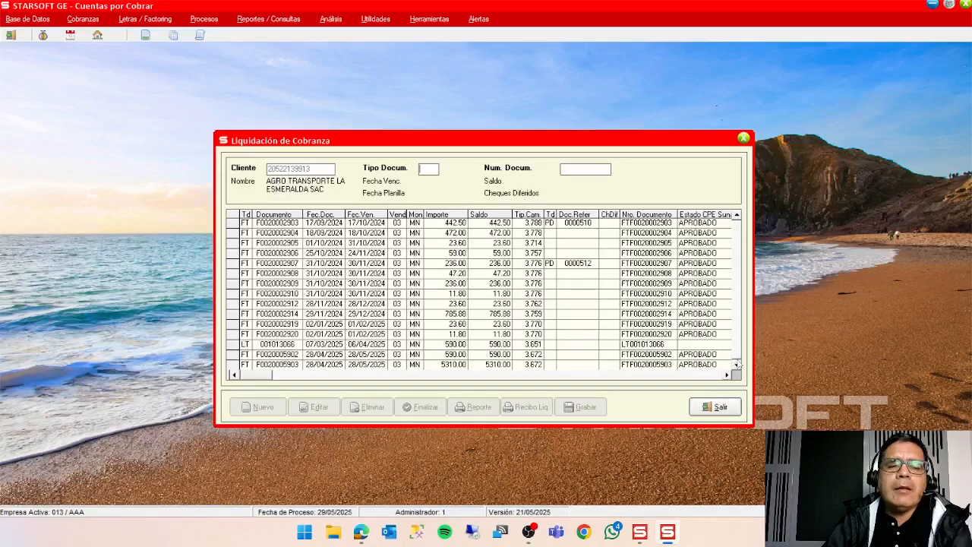
click(736, 250)
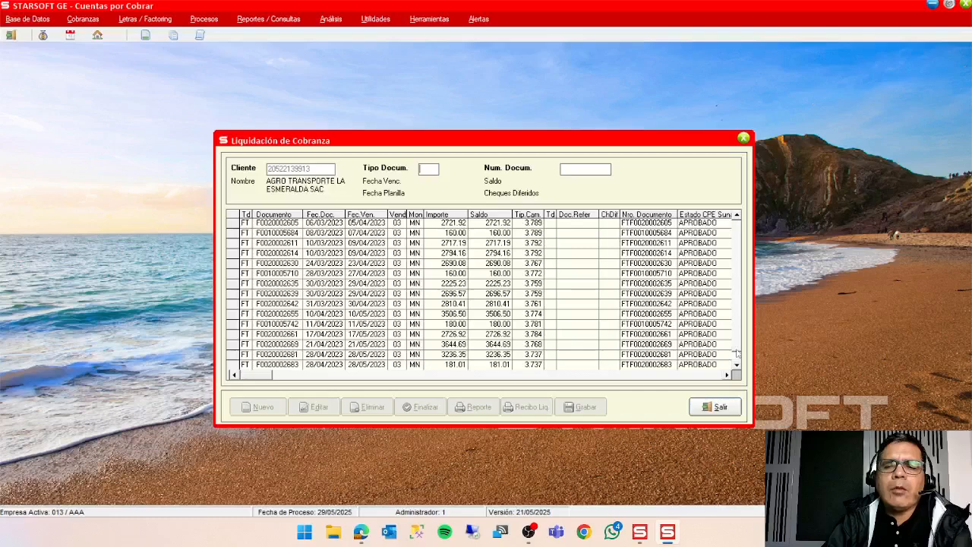
drag(736, 354, 755, 194)
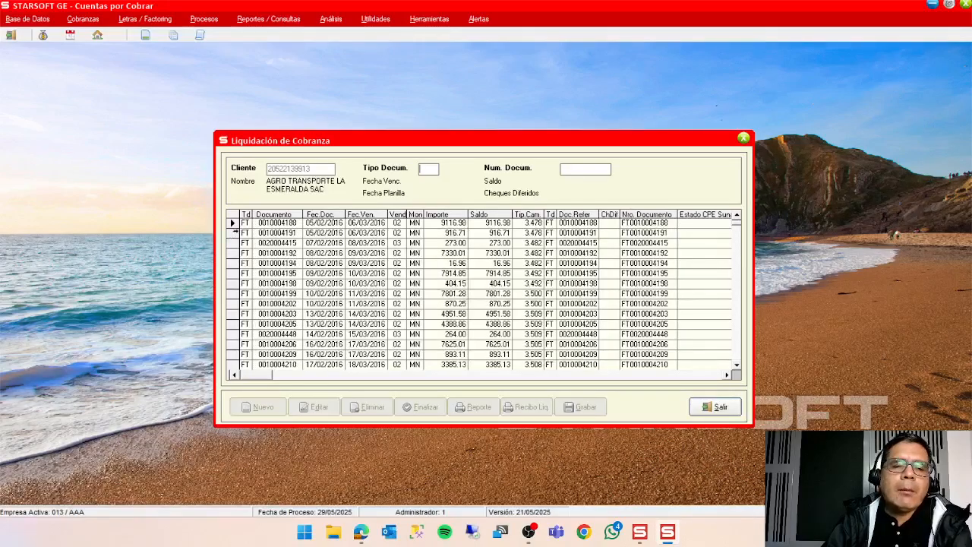
double_click(236, 224)
click(236, 224)
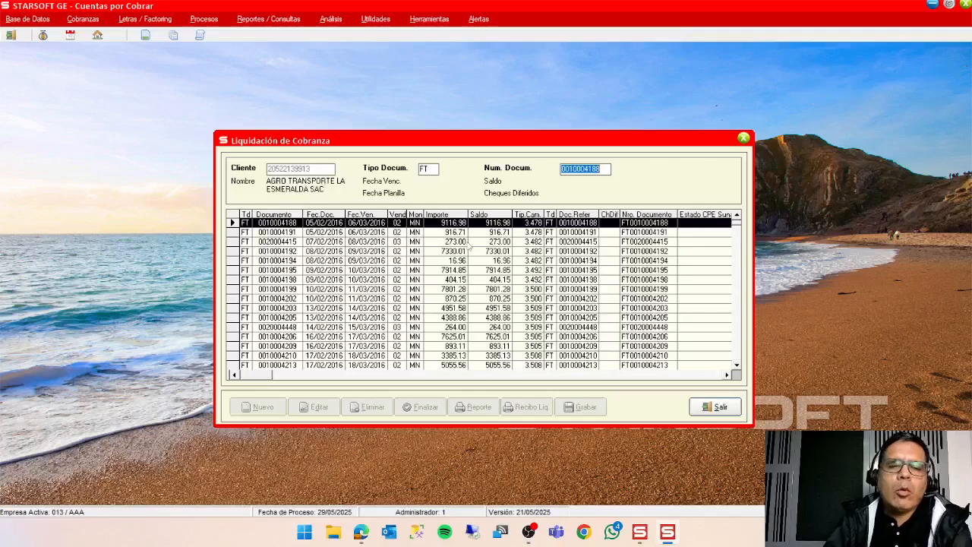
key(Return)
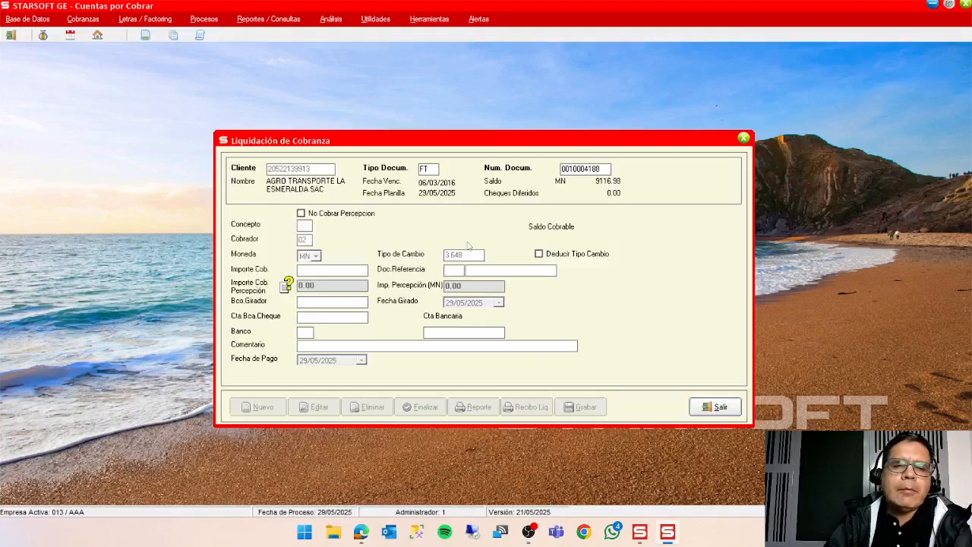
Assign the invoice concept B2, DEPSOTIO BANCARIO ME, accept collector 02 and enter reference document 54545.
double_click(308, 227)
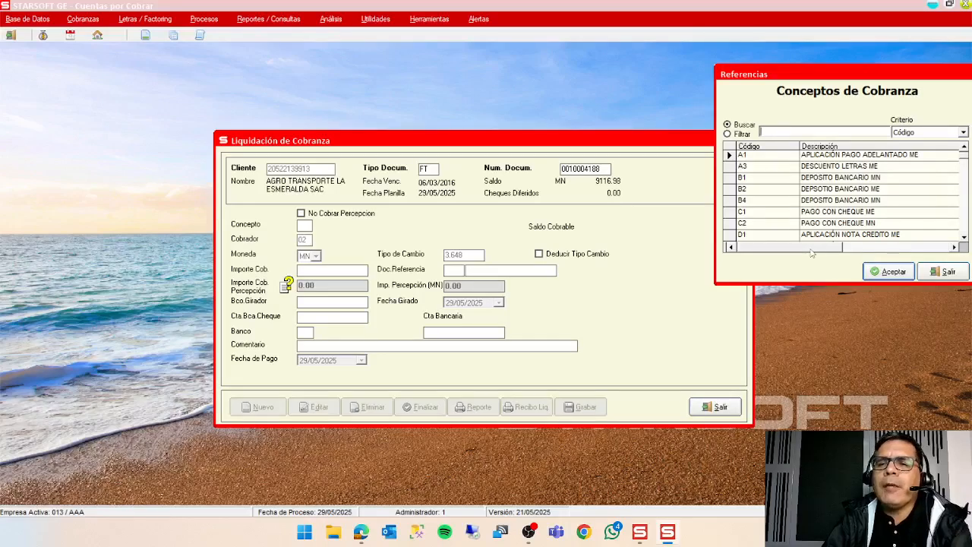
click(835, 190)
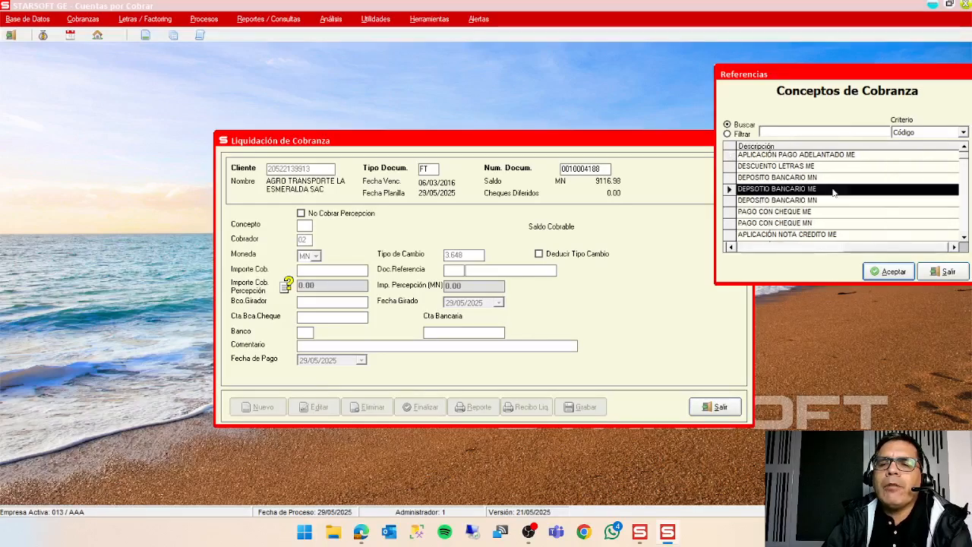
click(893, 274)
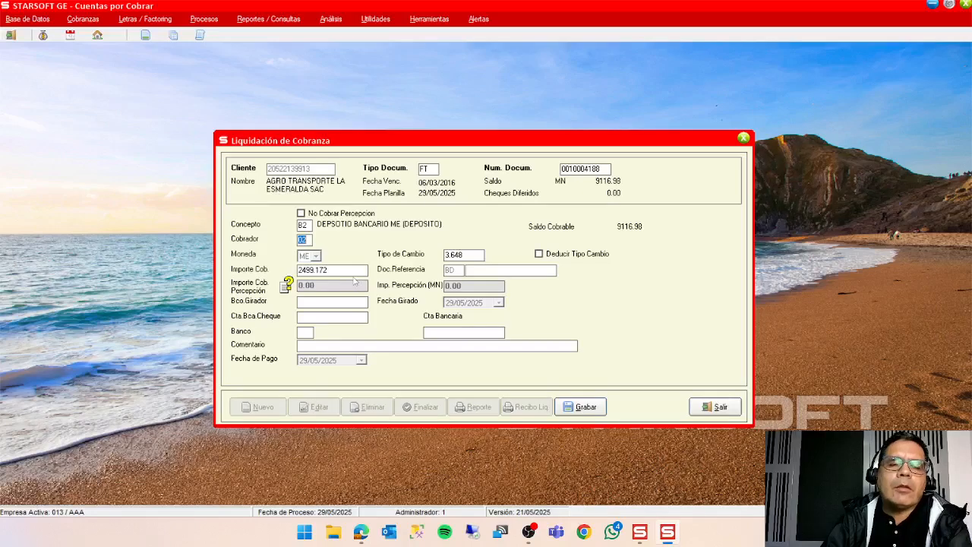
key(Return)
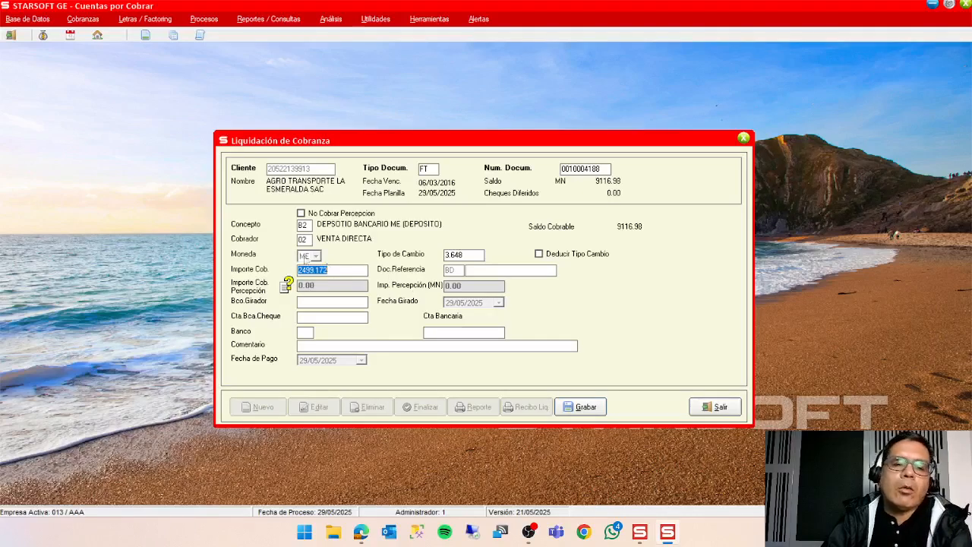
click(490, 273)
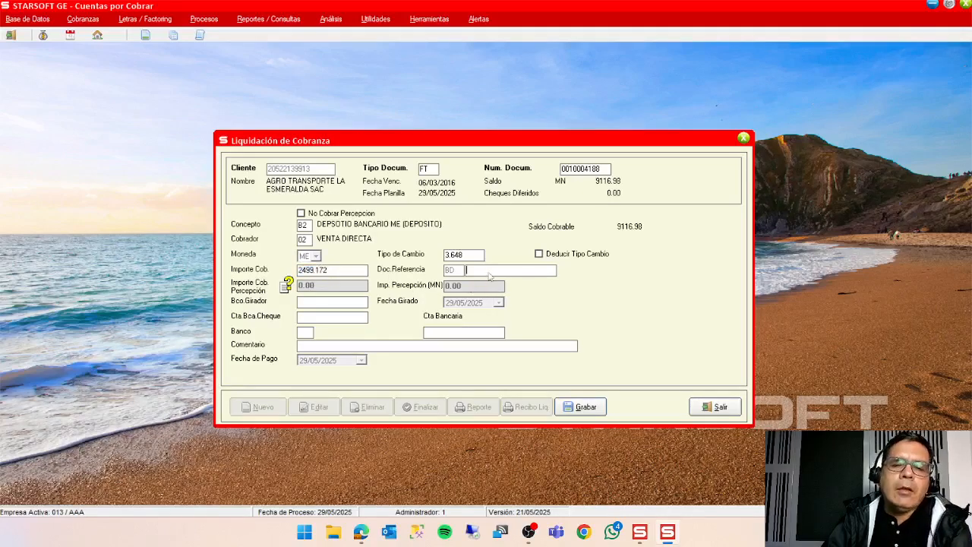
text(54545)
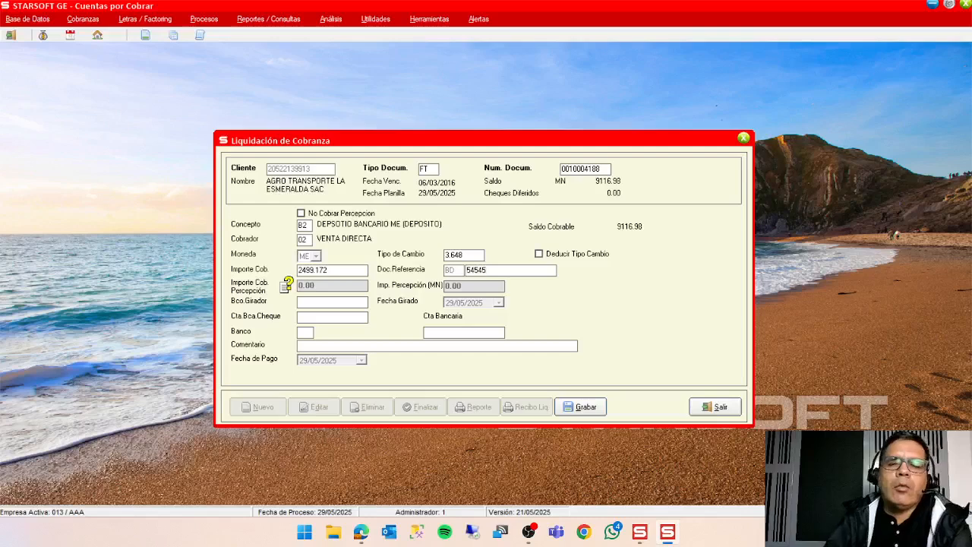
Choose bank 01 BCP ME for the foreign-currency deposit, save the collection entry and return to the collection sheet.
double_click(310, 336)
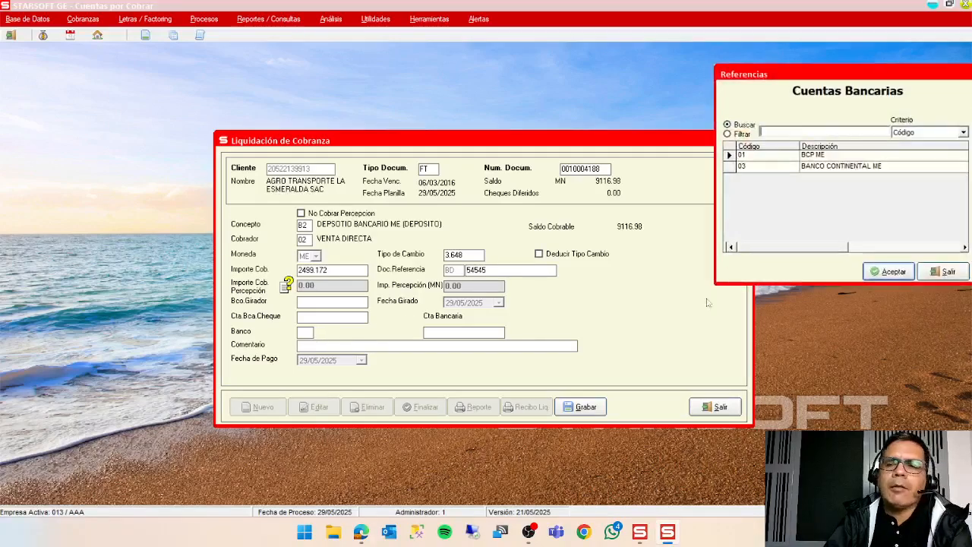
click(887, 272)
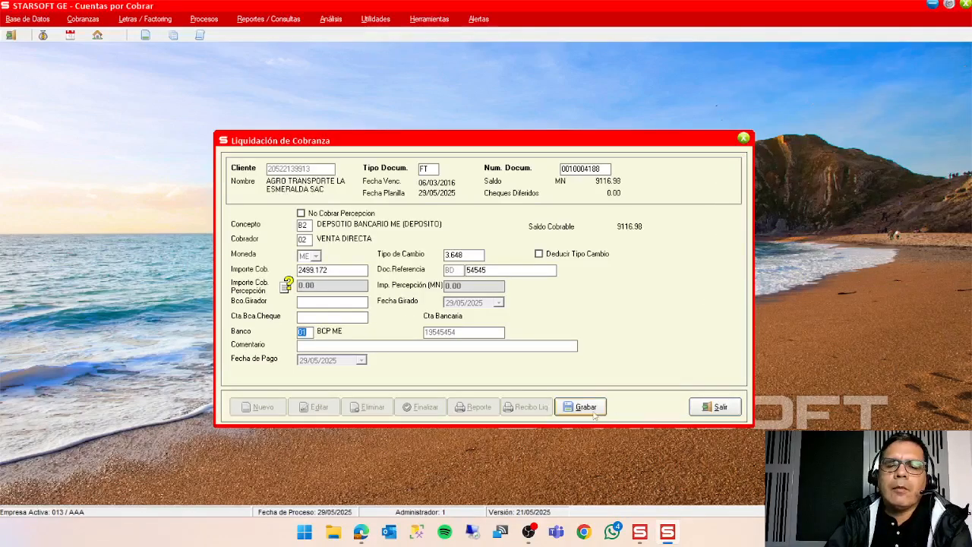
click(591, 411)
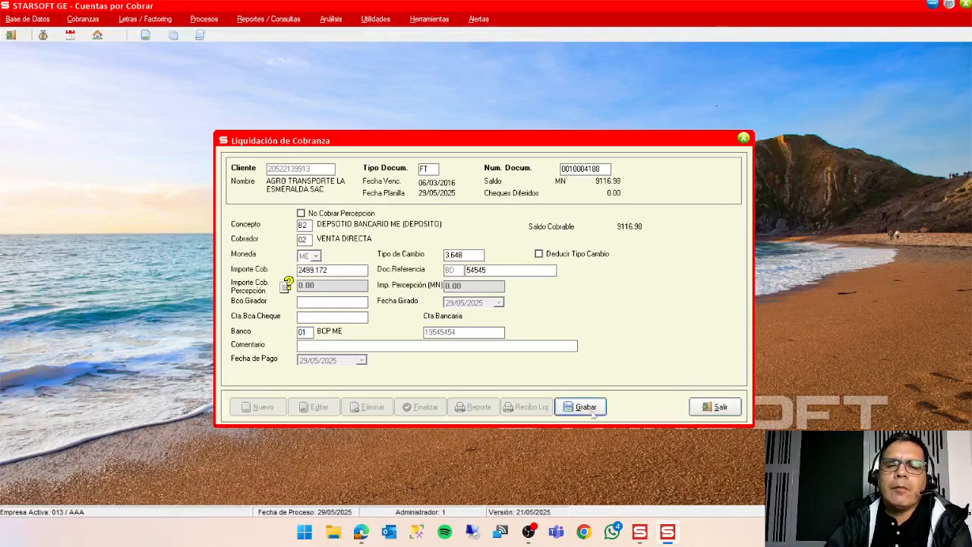
click(719, 407)
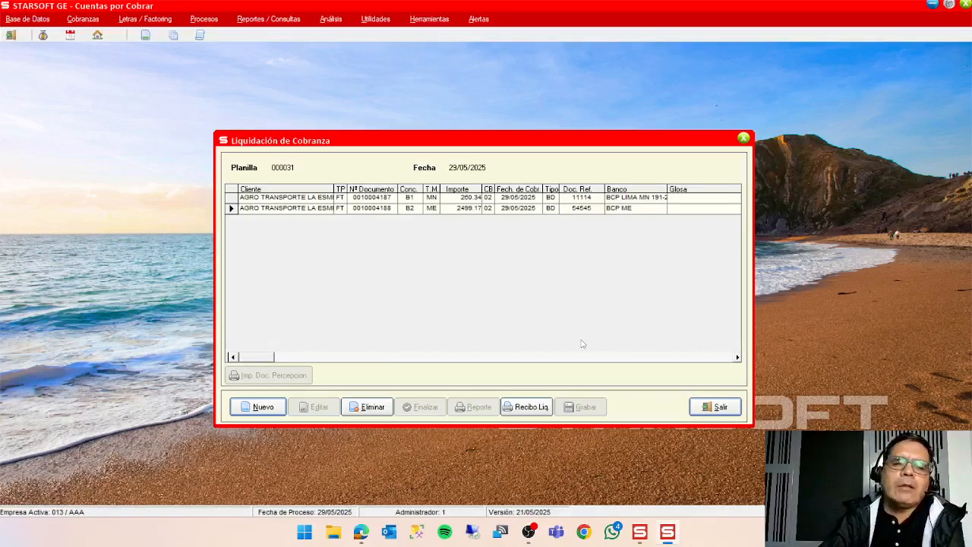
click(233, 209)
click(232, 198)
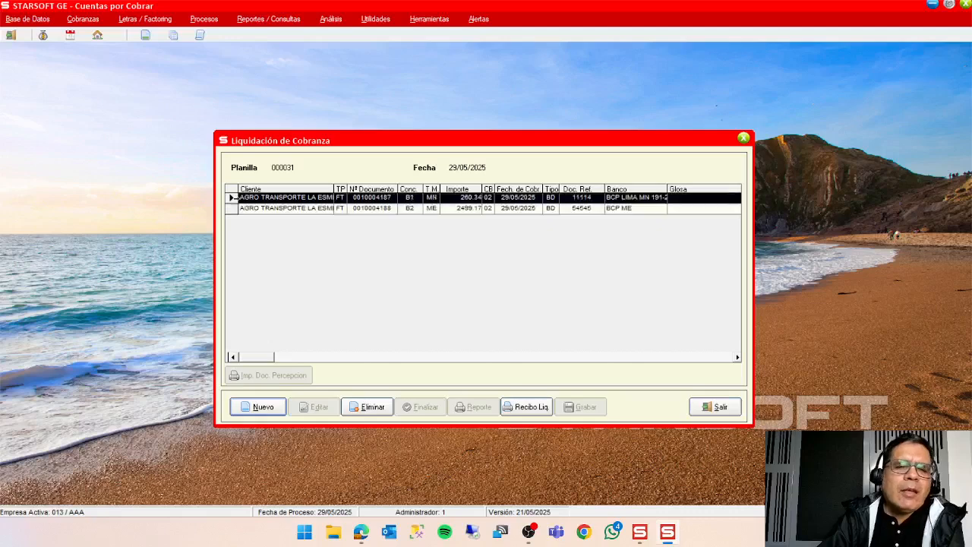
click(277, 412)
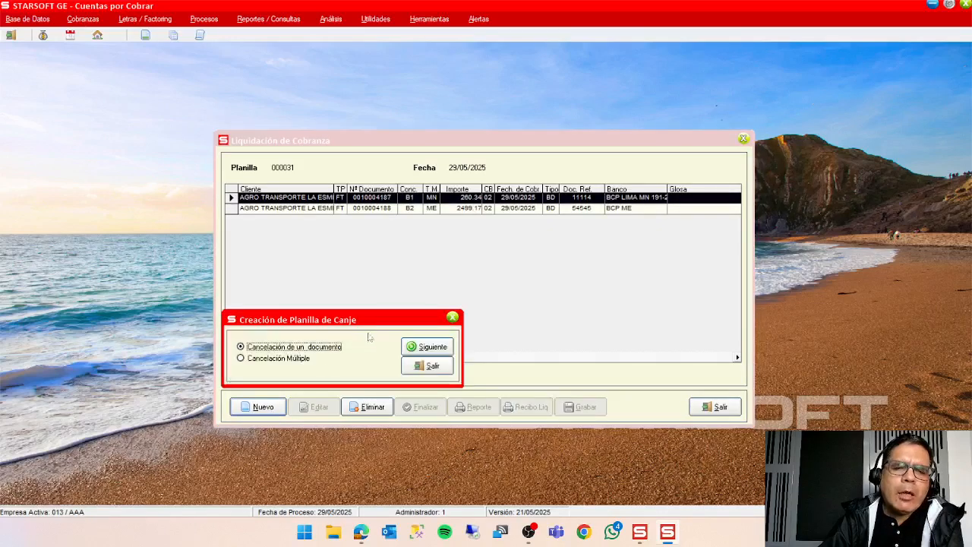
click(426, 347)
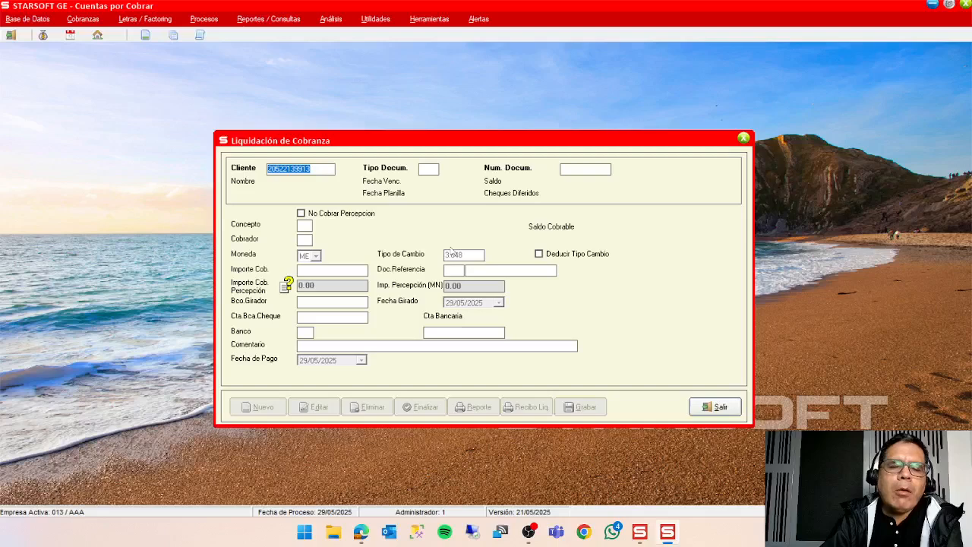
key(Return)
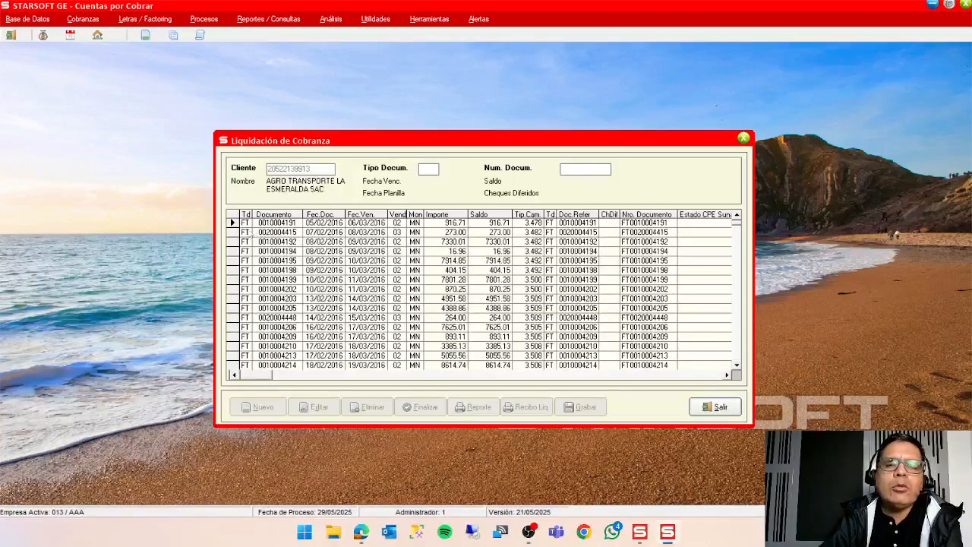
double_click(235, 223)
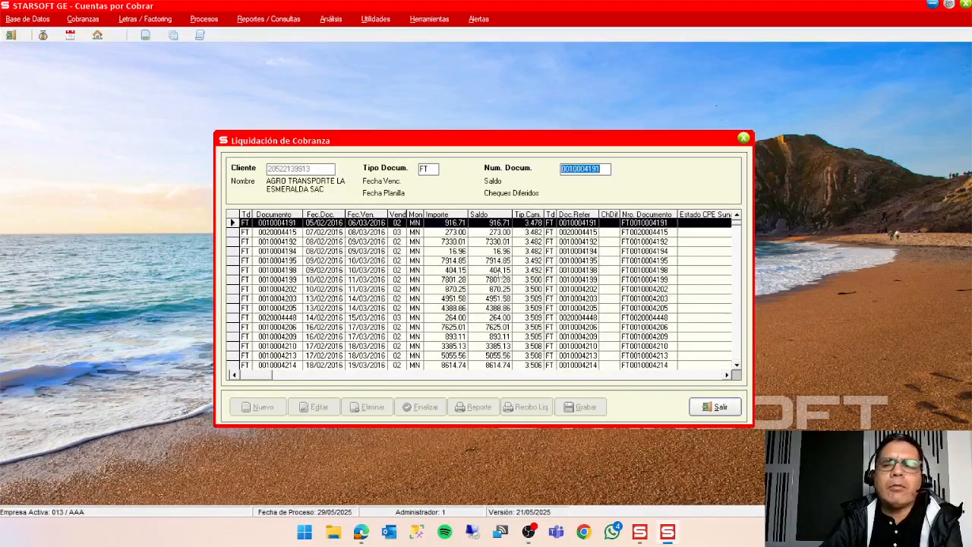
key(Return)
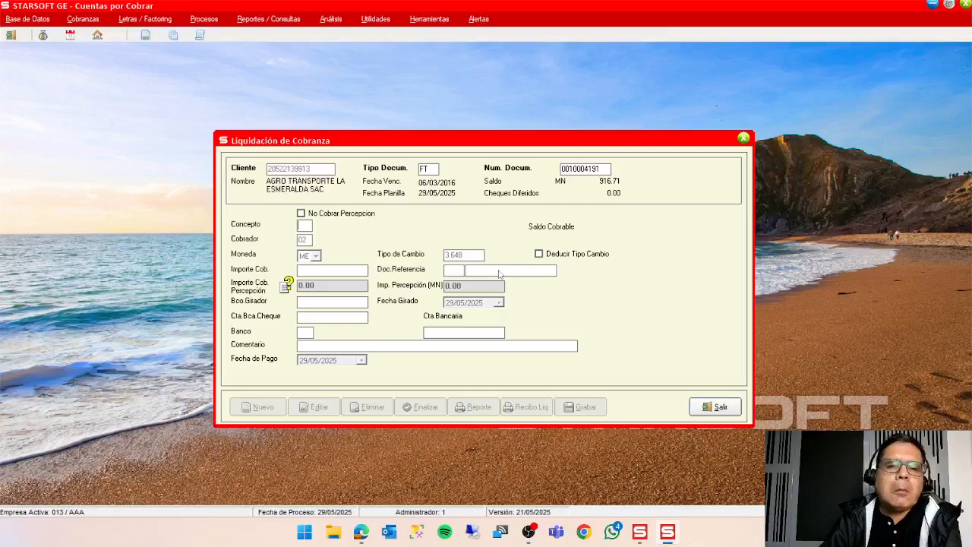
Assign the invoice concept B1, DEPOSITO BANCARIO MN, accept collector 02 and set the collected amount to 916.70.
double_click(307, 228)
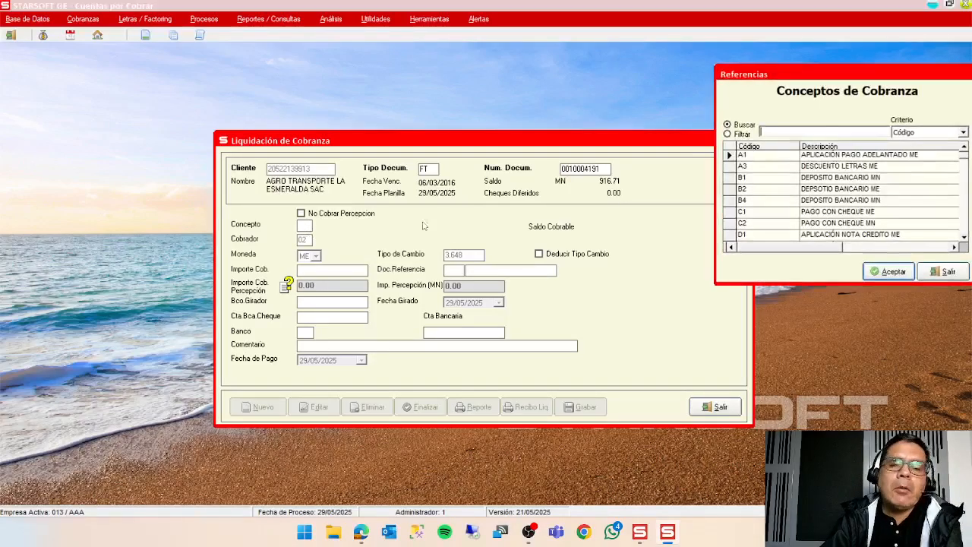
click(877, 177)
click(889, 272)
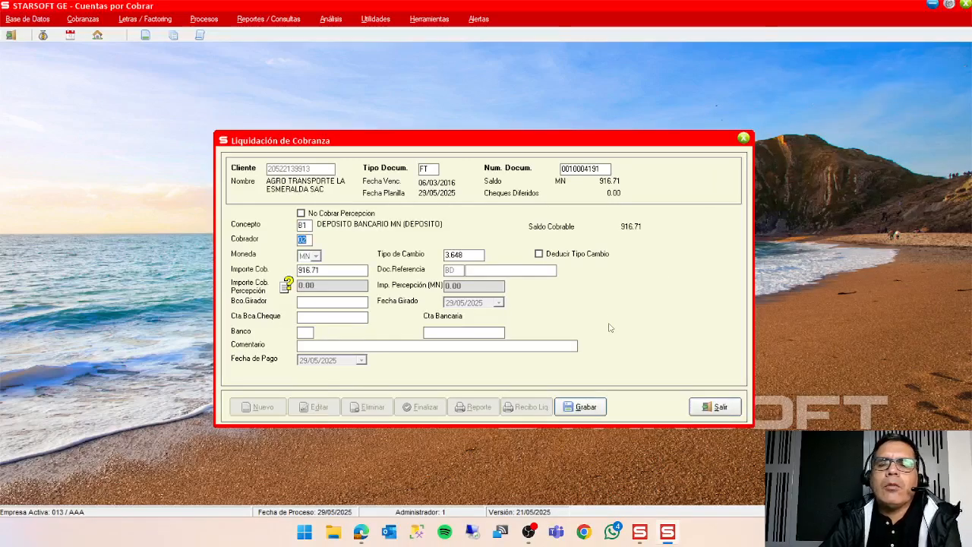
key(Return)
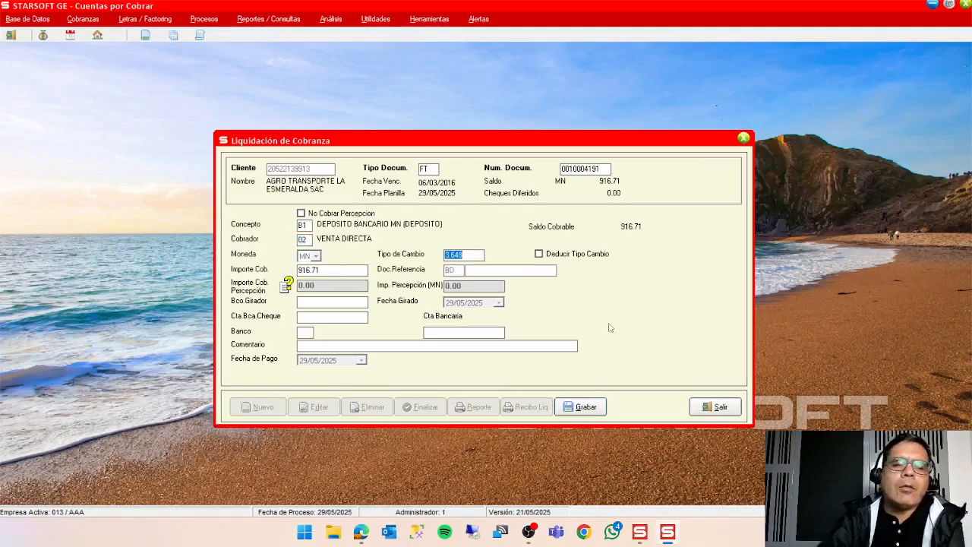
key(Return)
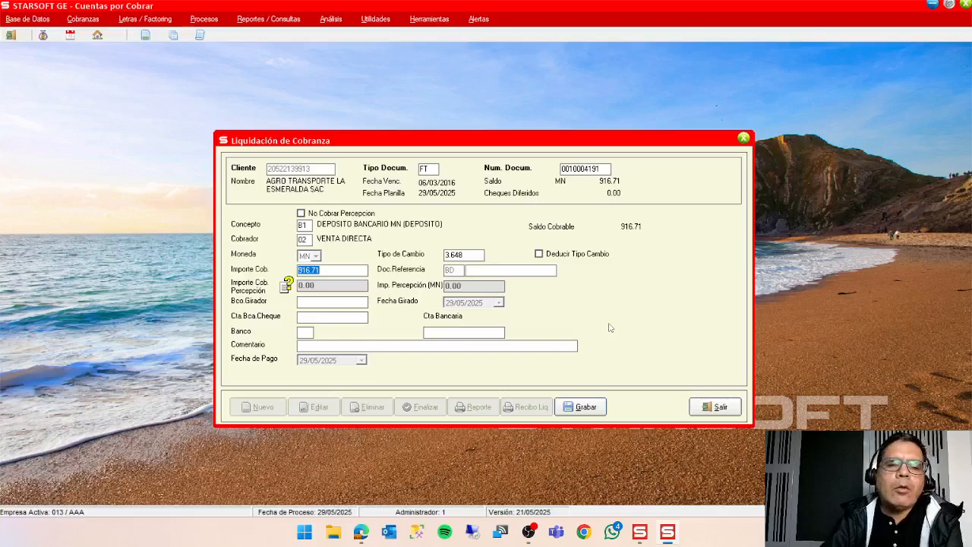
click(348, 272)
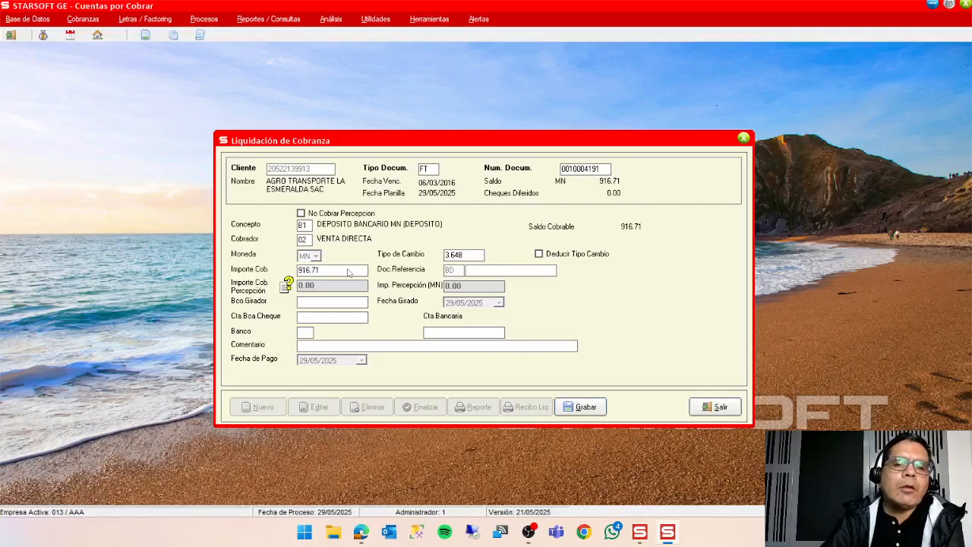
text(0)
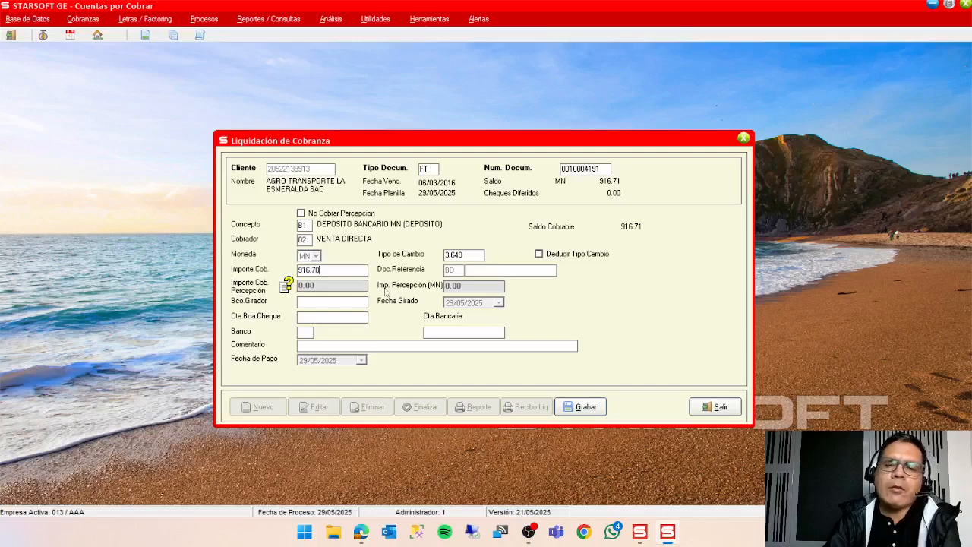
Enter reference document 555 and bank 01 BCP LIMA MN, save the collection entry and return to the collection sheet.
click(502, 272)
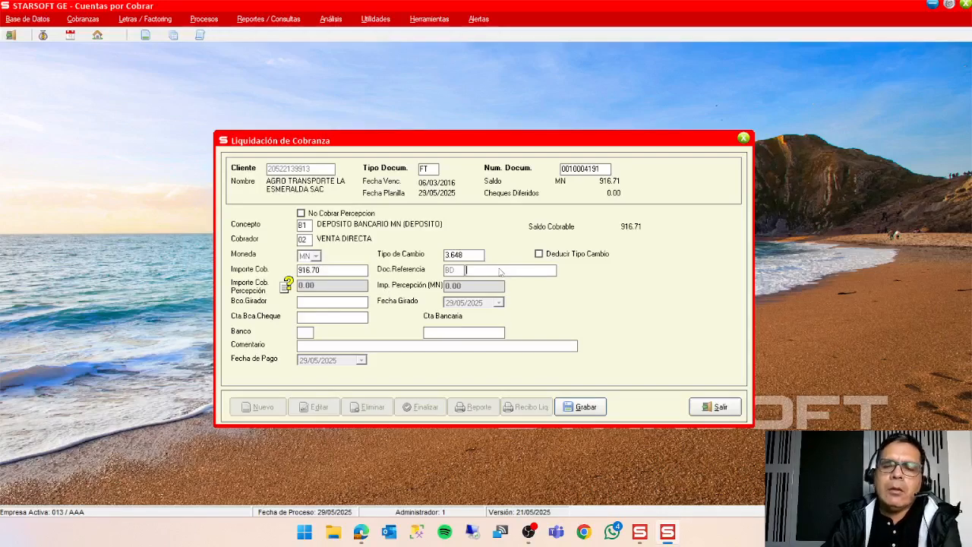
text(555)
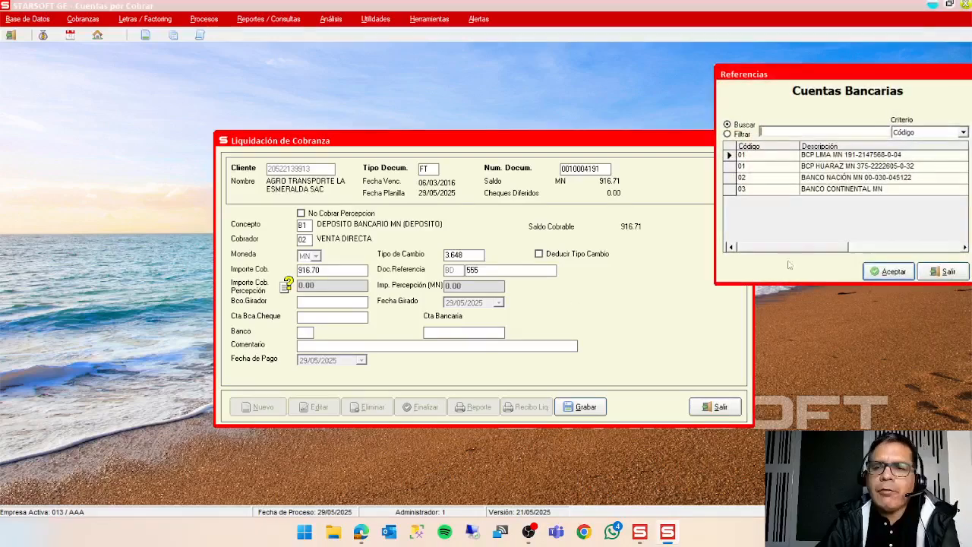
click(888, 272)
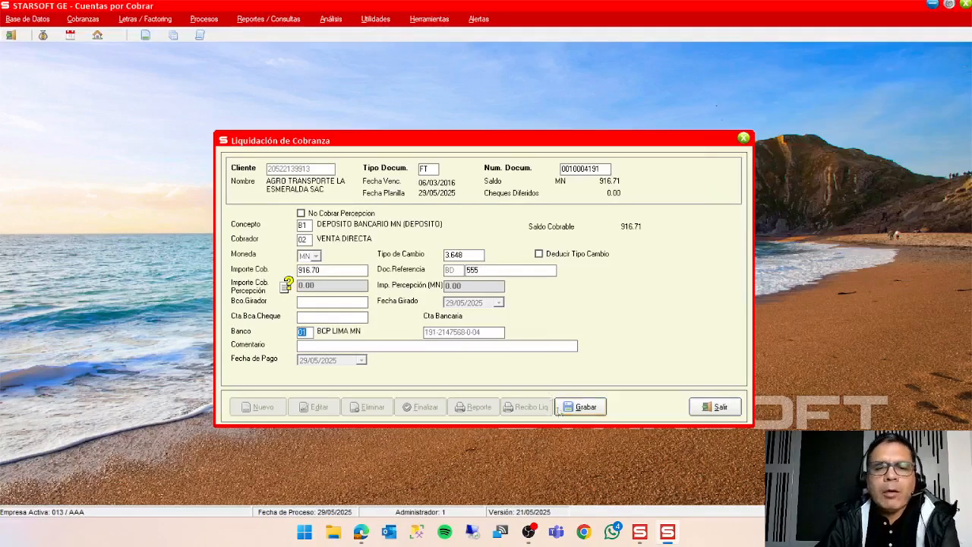
click(581, 413)
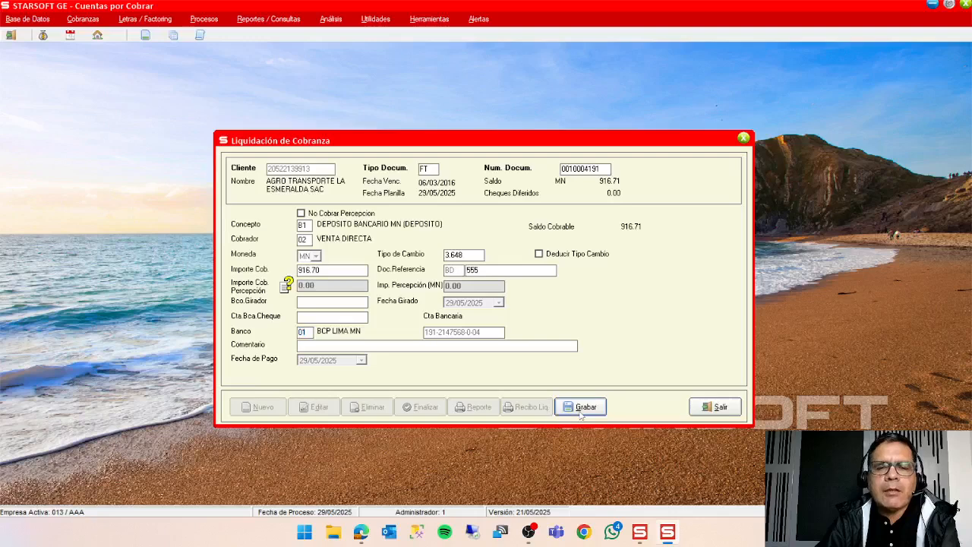
click(714, 409)
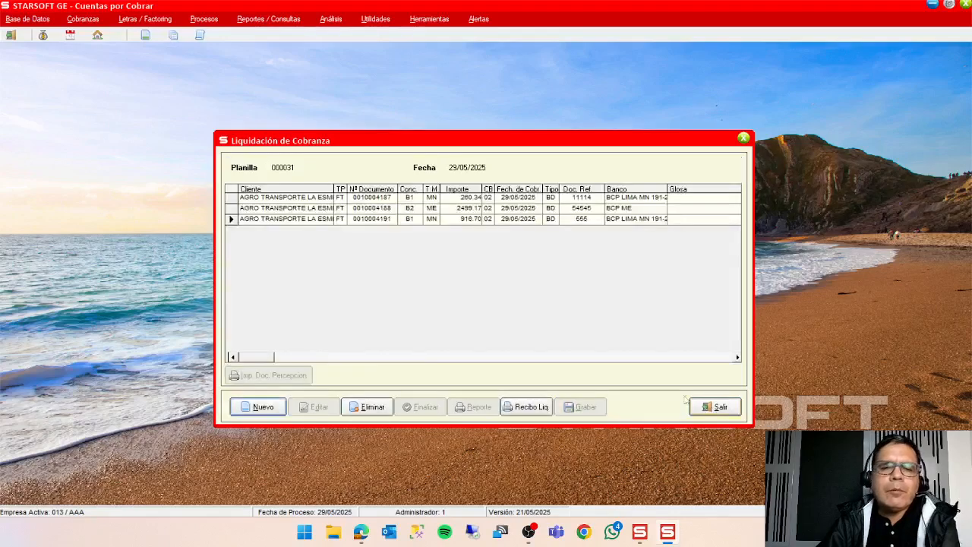
Open Manejo de Cartera, order the clients by DESCRIPCION and open the documents of AGRO TRANSPORTE LA ESMERALDA SAC.
click(210, 21)
click(228, 35)
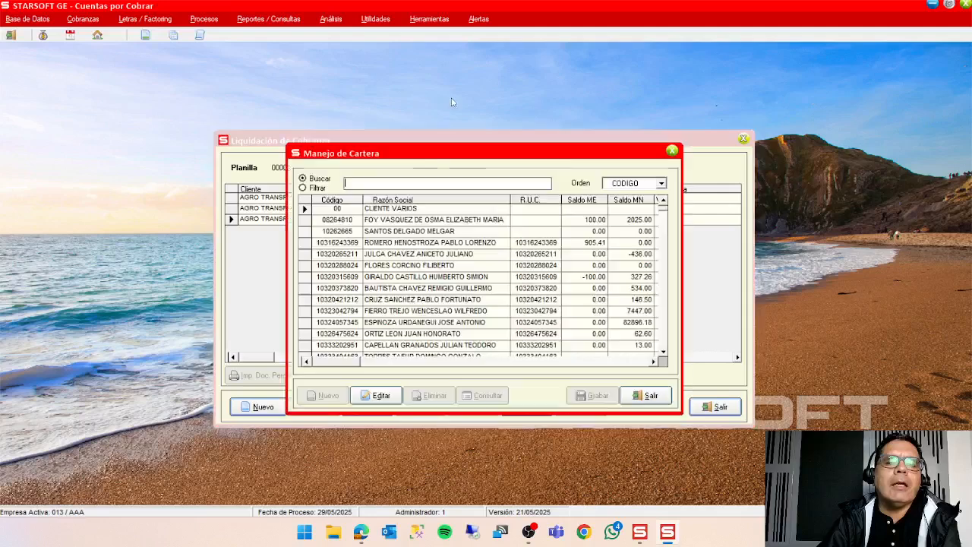
click(617, 186)
click(626, 203)
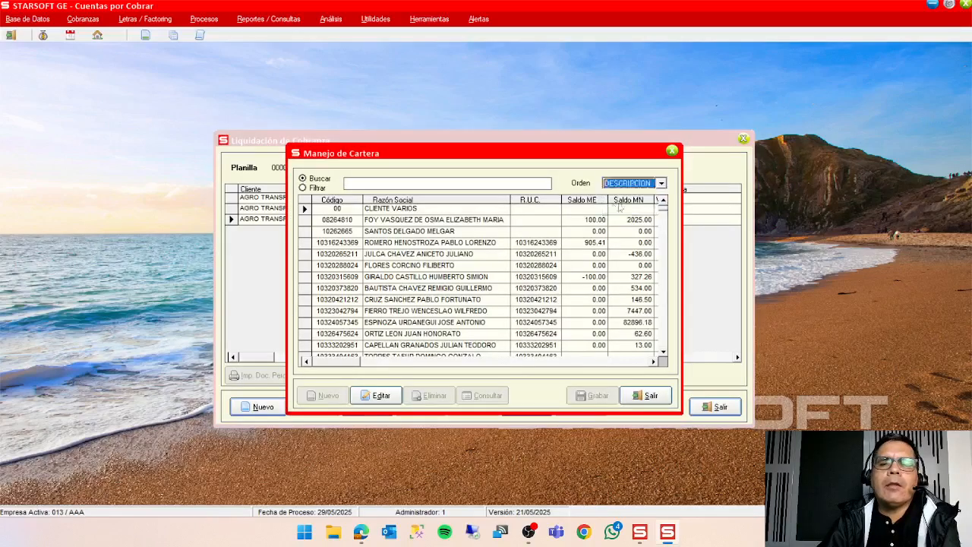
click(434, 255)
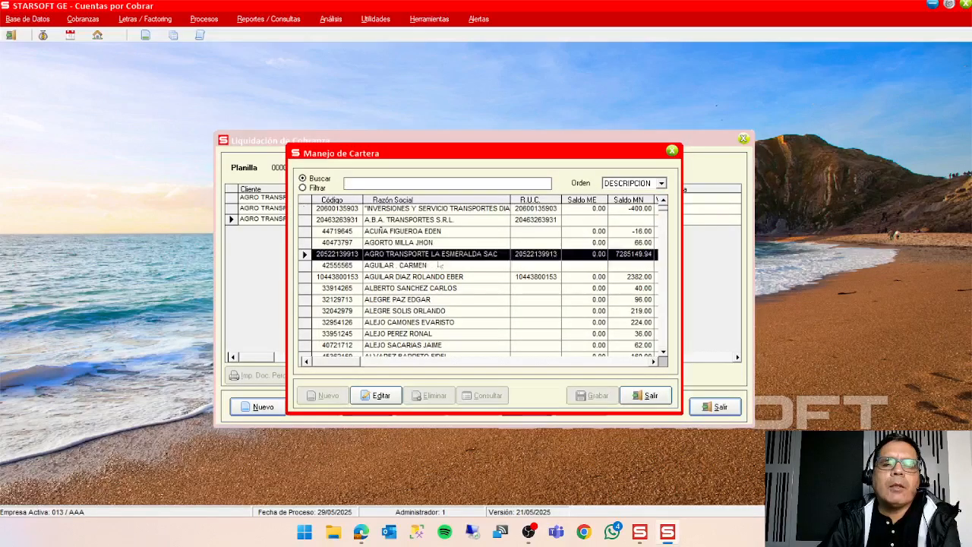
click(381, 396)
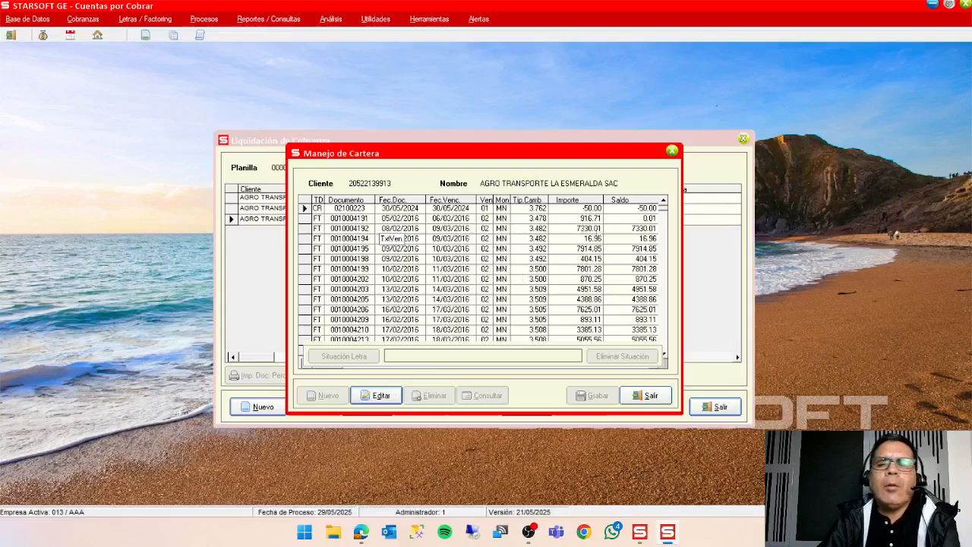
click(632, 221)
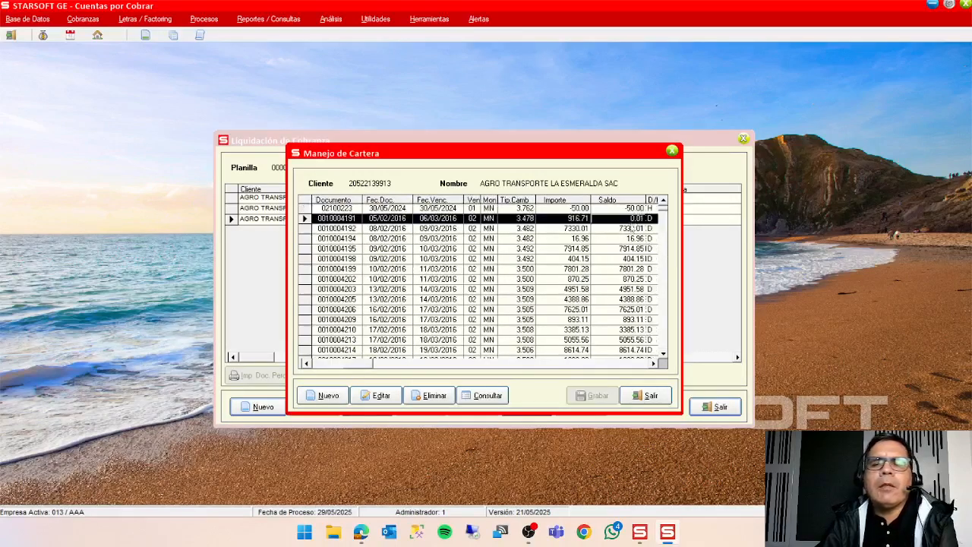
click(307, 364)
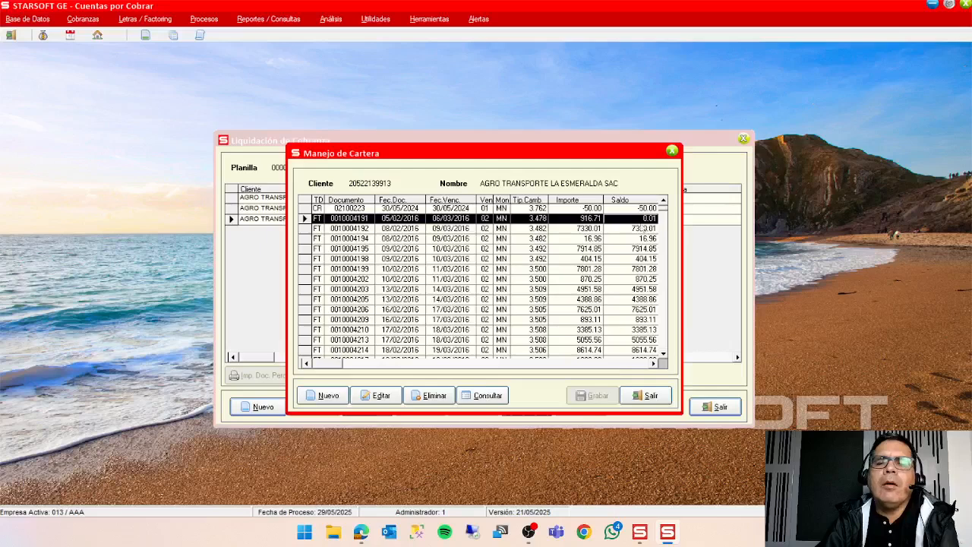
drag(517, 152, 543, 241)
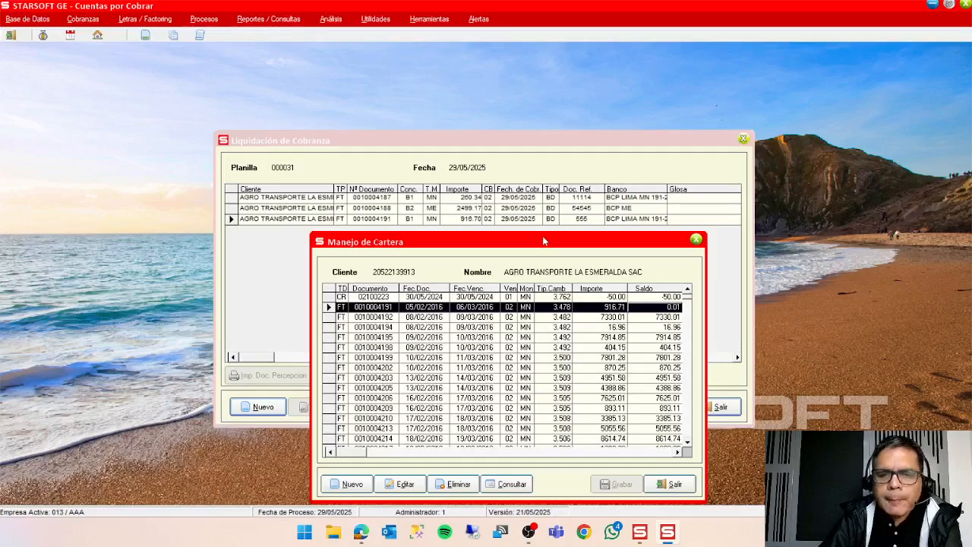
drag(544, 241, 547, 154)
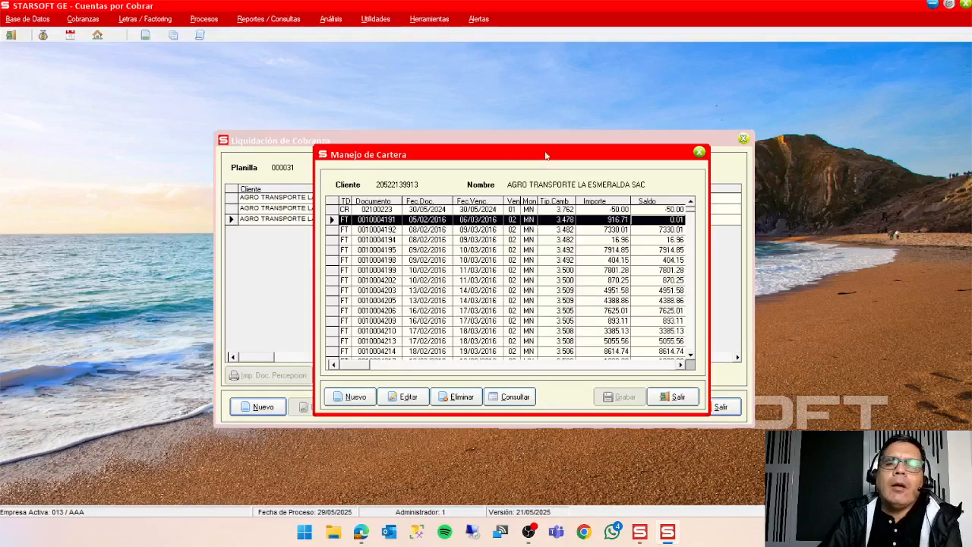
drag(547, 157, 742, 86)
Return to the collection sheet and start a new single-document cancellation for the same client.
click(424, 144)
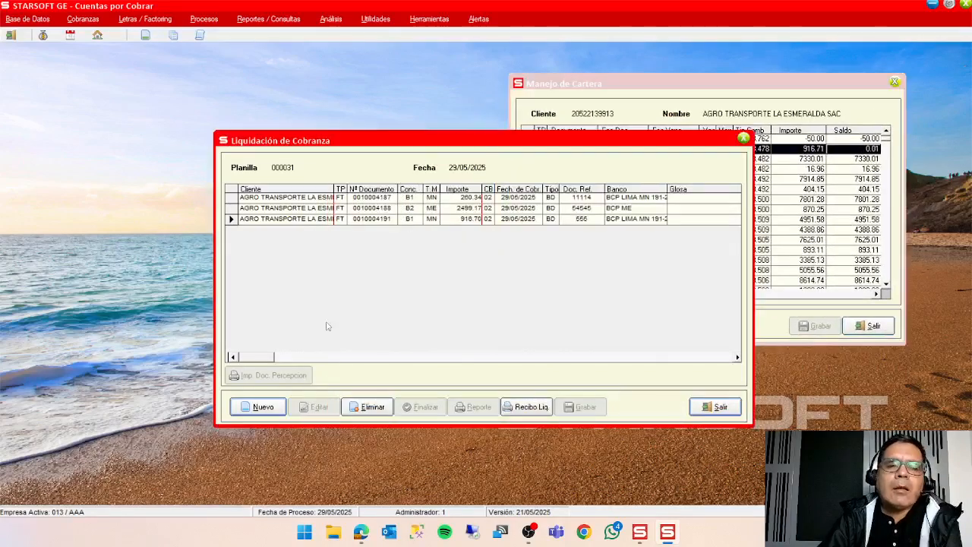
click(260, 407)
click(429, 347)
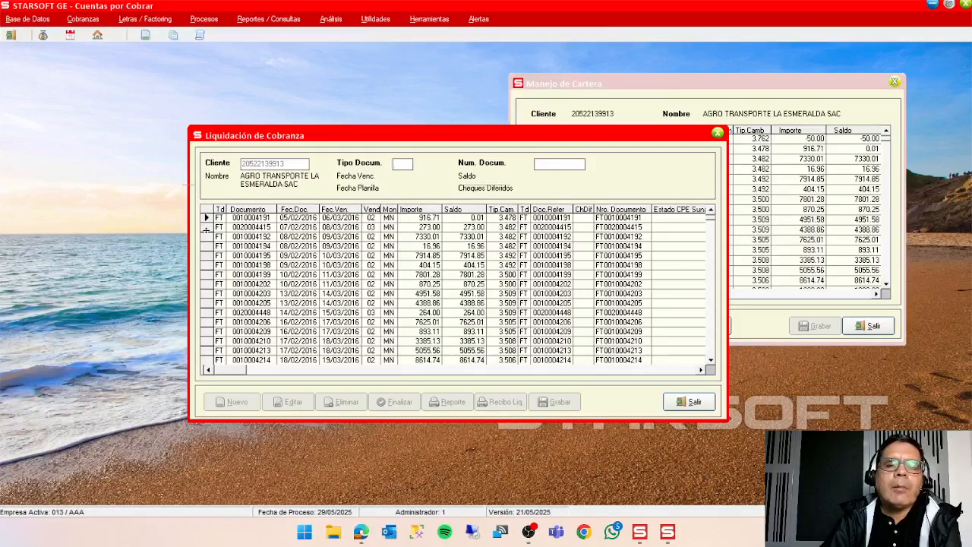
double_click(206, 230)
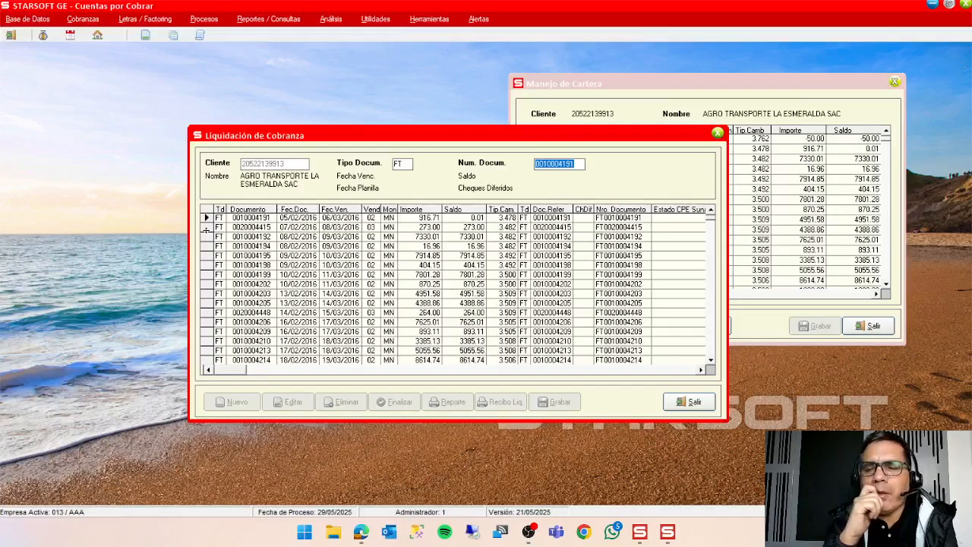
key(Return)
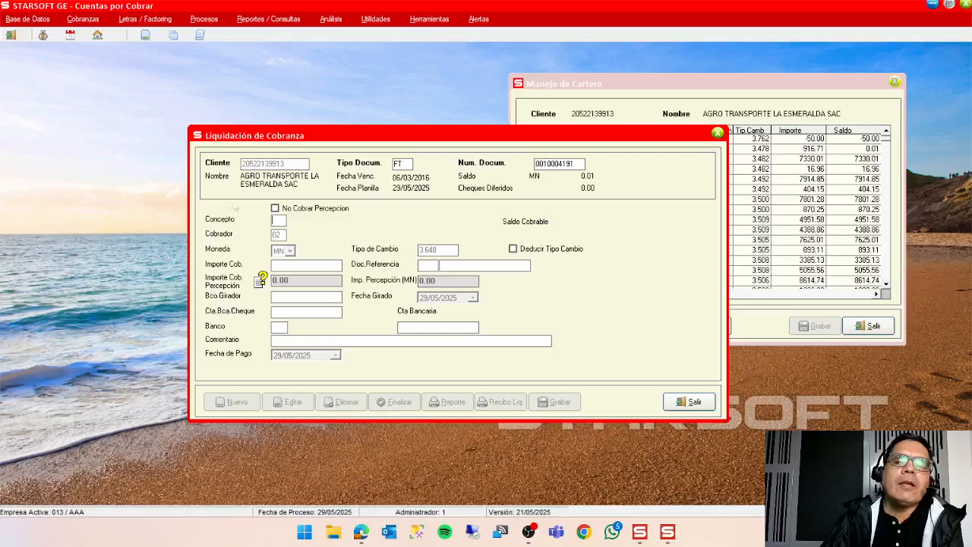
double_click(278, 221)
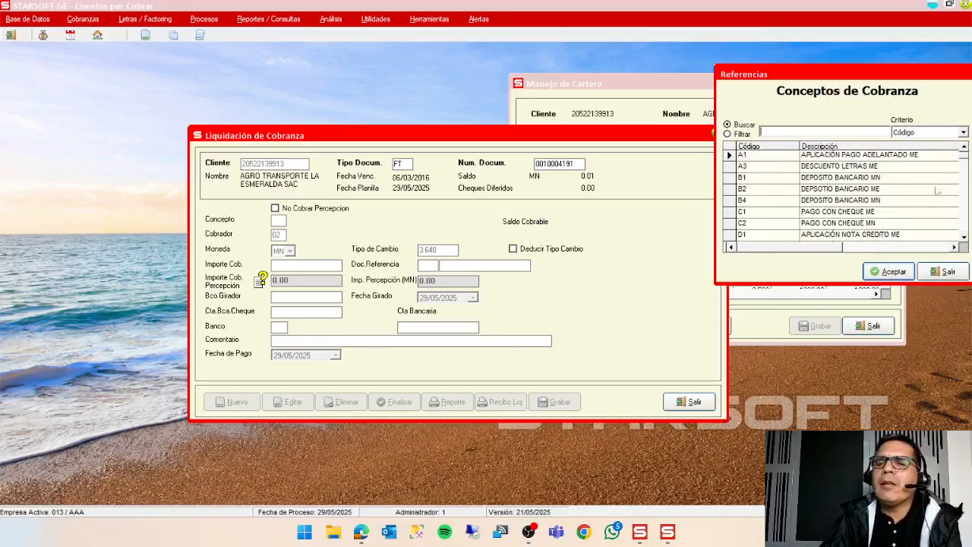
drag(824, 76, 478, 105)
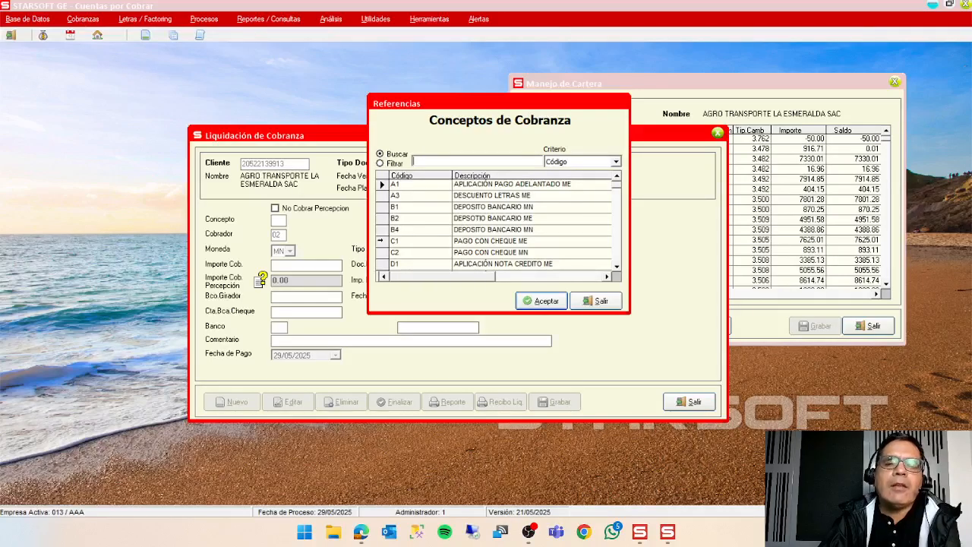
click(380, 230)
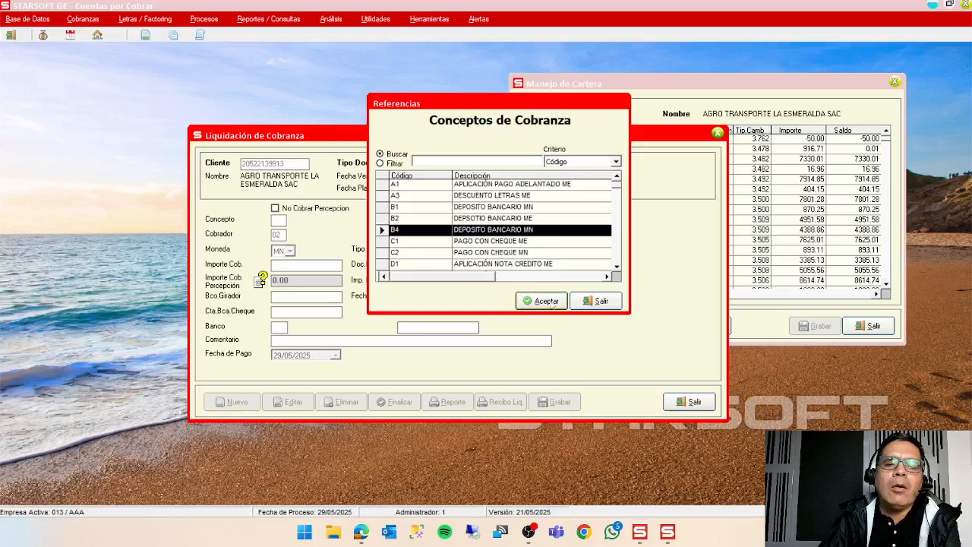
click(549, 300)
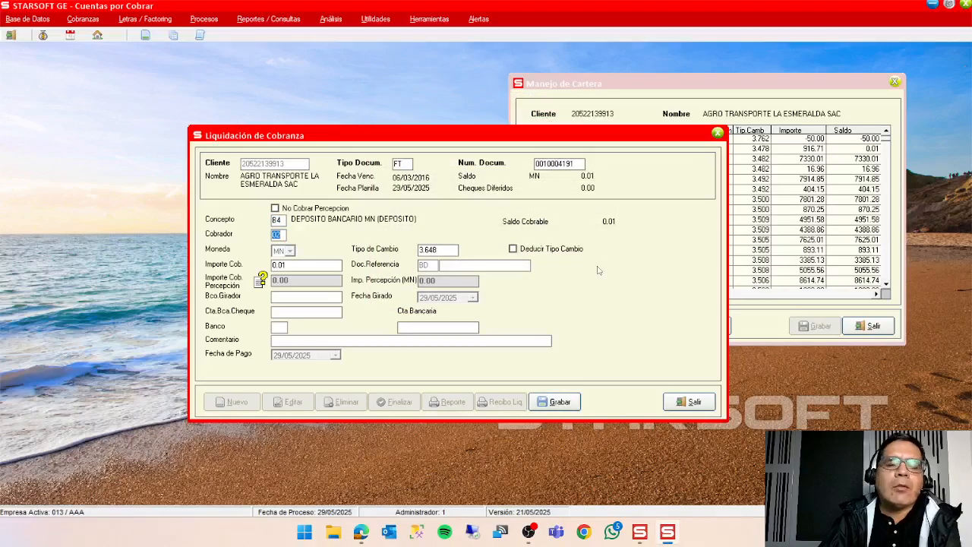
click(581, 166)
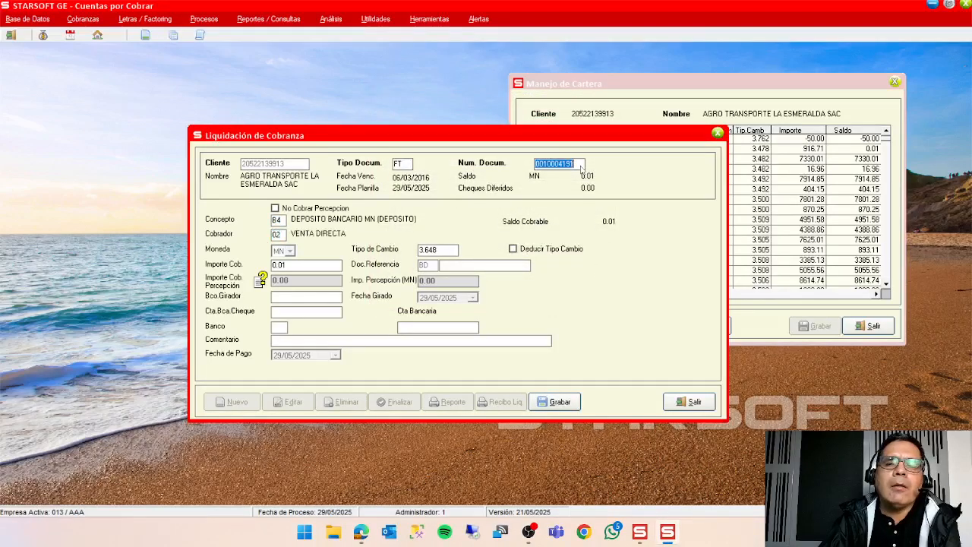
click(670, 401)
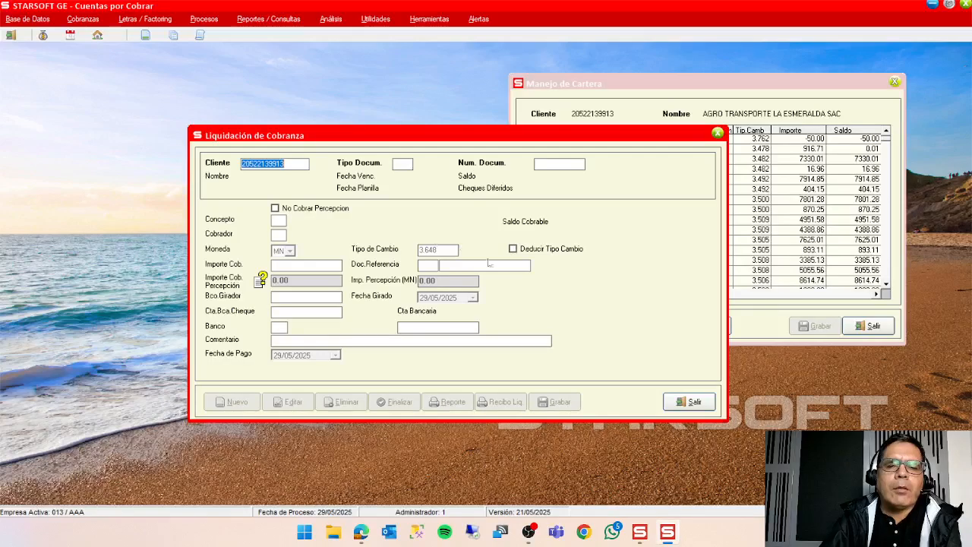
key(Return)
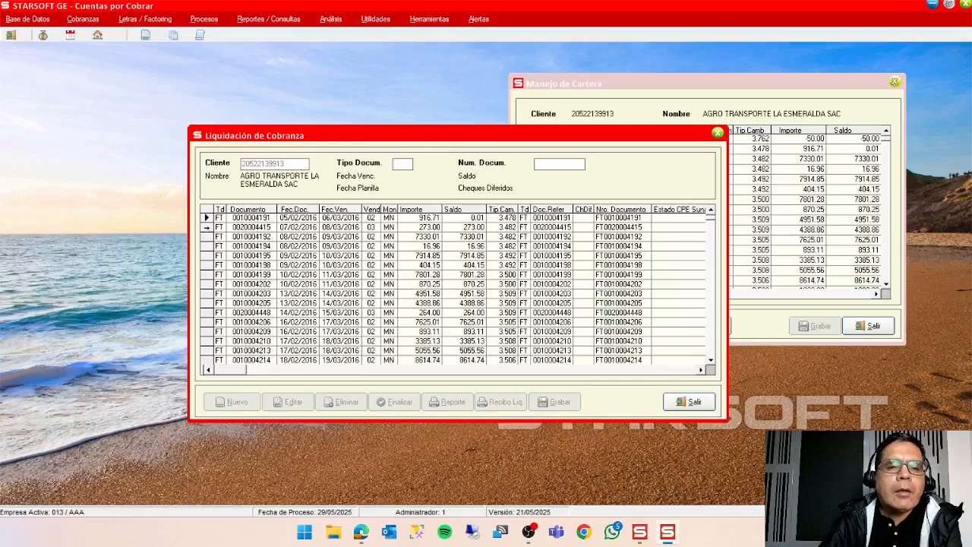
click(206, 227)
double_click(206, 226)
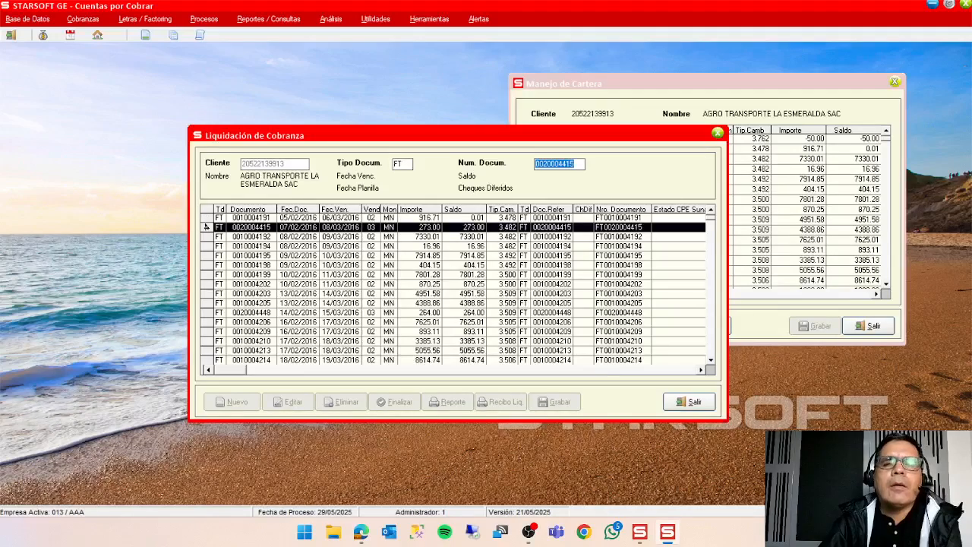
key(Return)
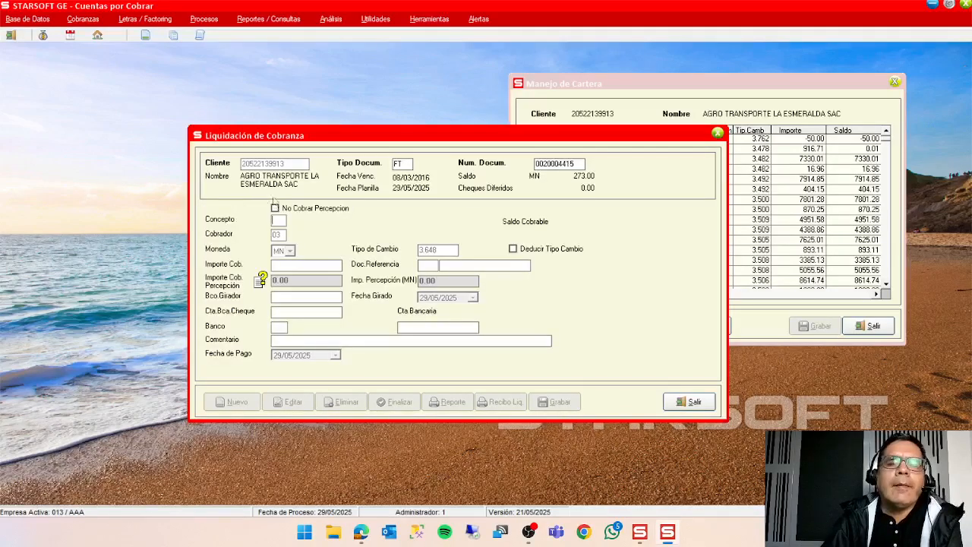
Assign the invoice concept B1, DEPOSITO BANCARIO MN, and accept collector 03.
double_click(276, 223)
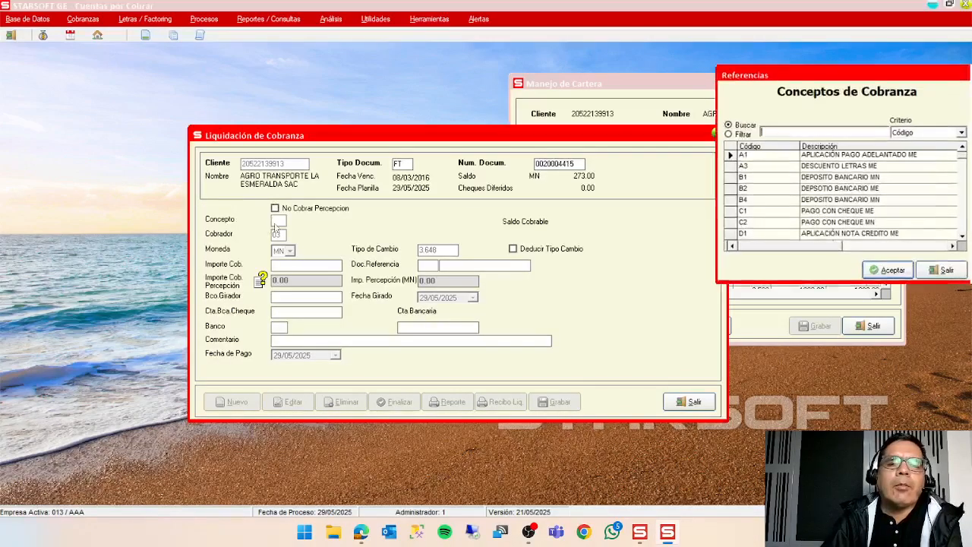
click(854, 180)
click(889, 272)
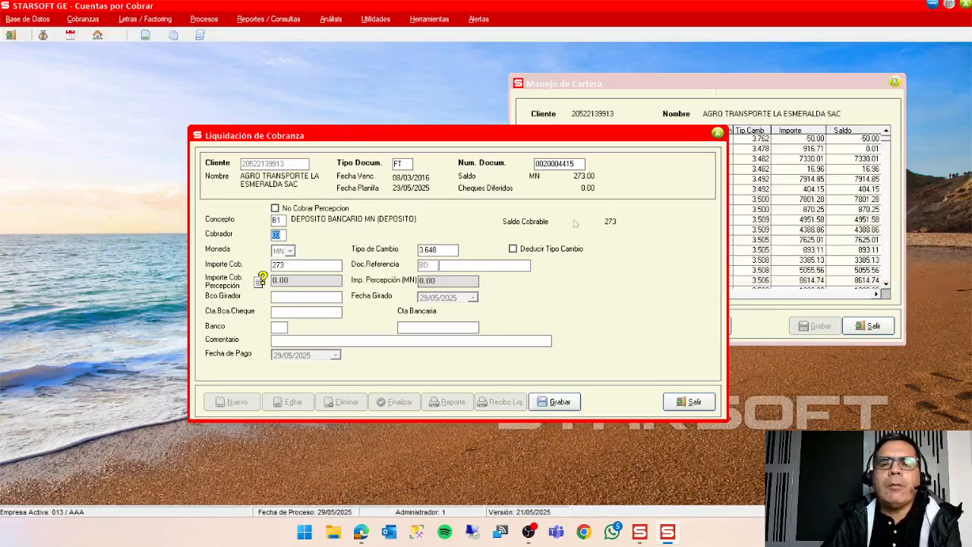
key(Return)
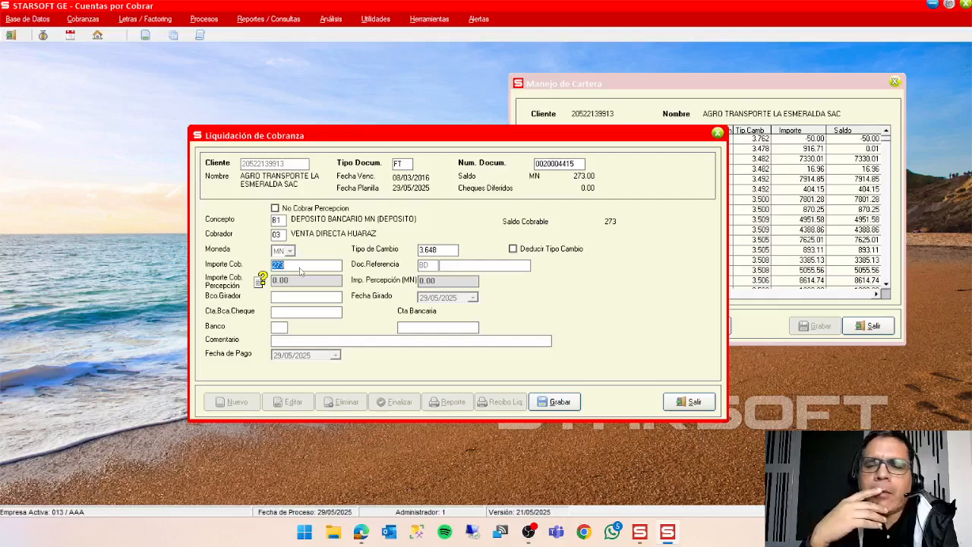
Try to set the collected amount to 275, above the invoice's balance.
text(275)
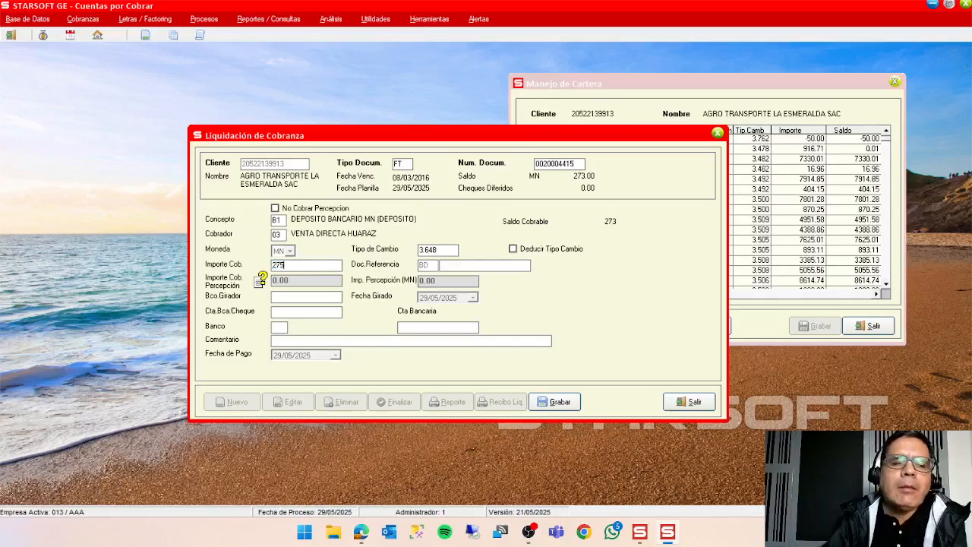
key(Return)
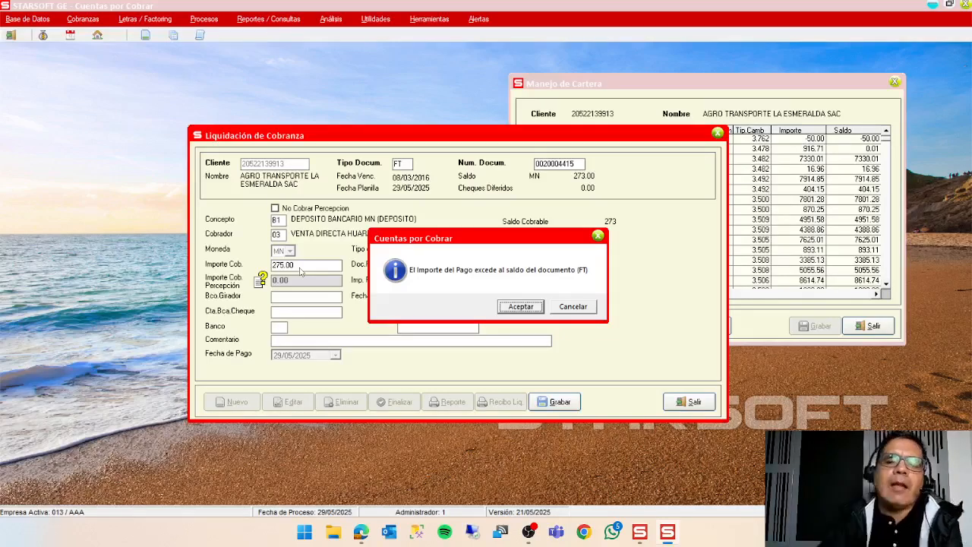
click(530, 310)
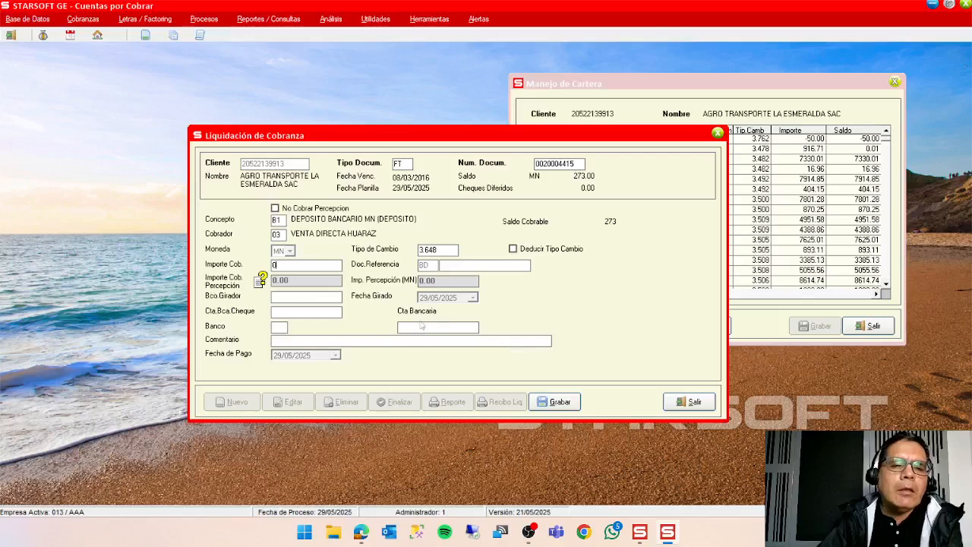
key(BackSpace)
text(273)
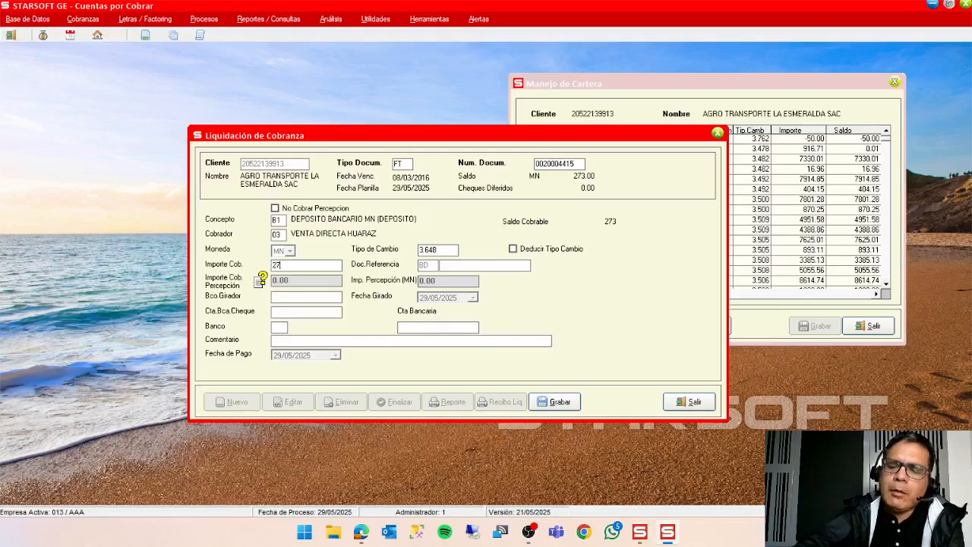
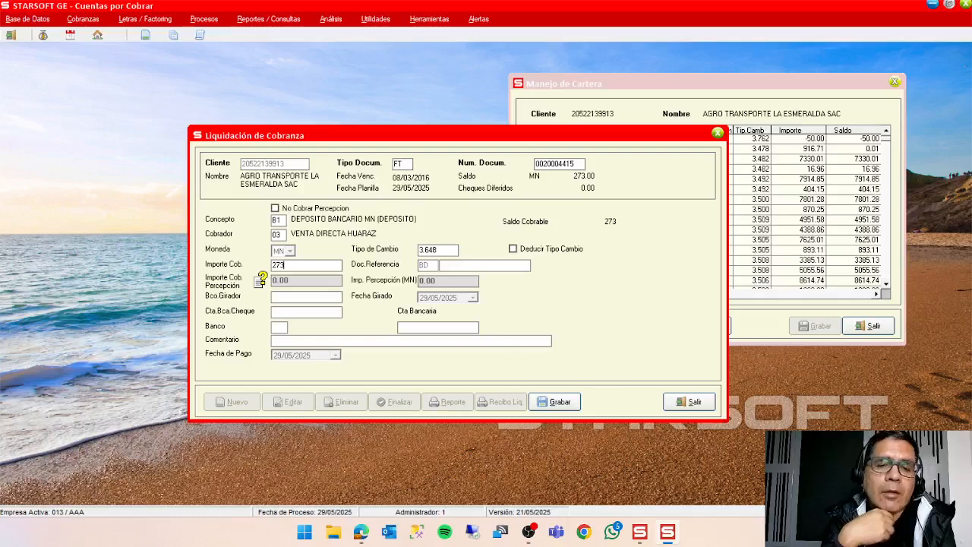
Complete the collection with reference document 55411 and bank 01, BCP LIMA MN, and save it to the planilla.
key(Return)
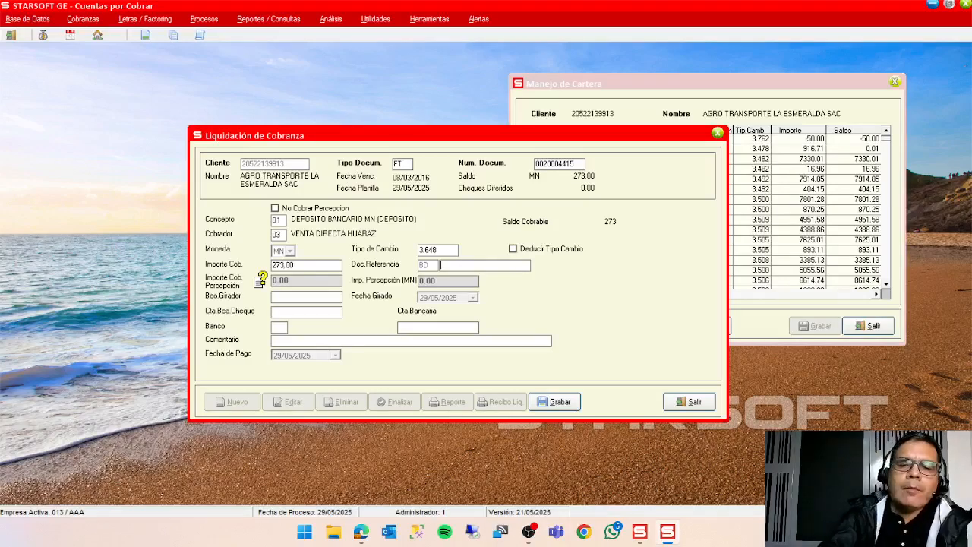
text(55411)
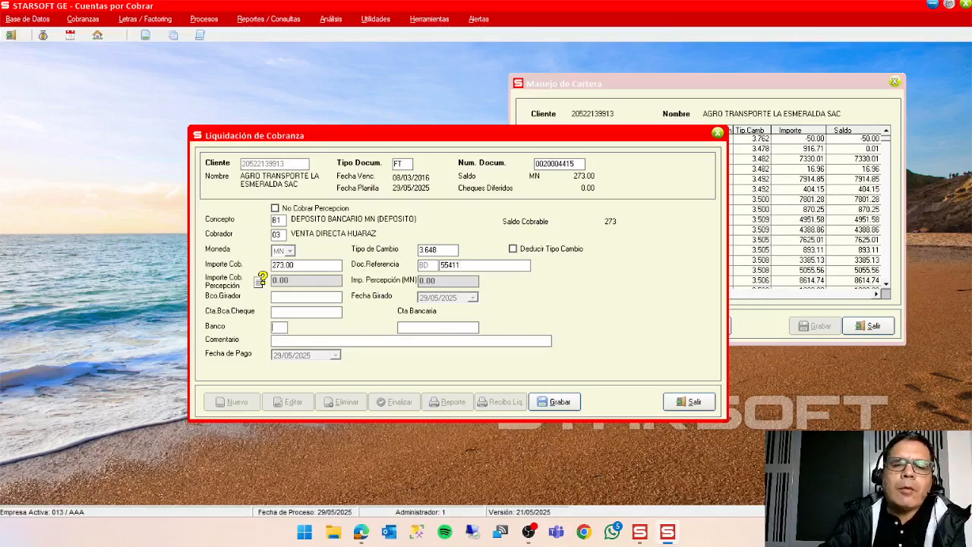
text(01)
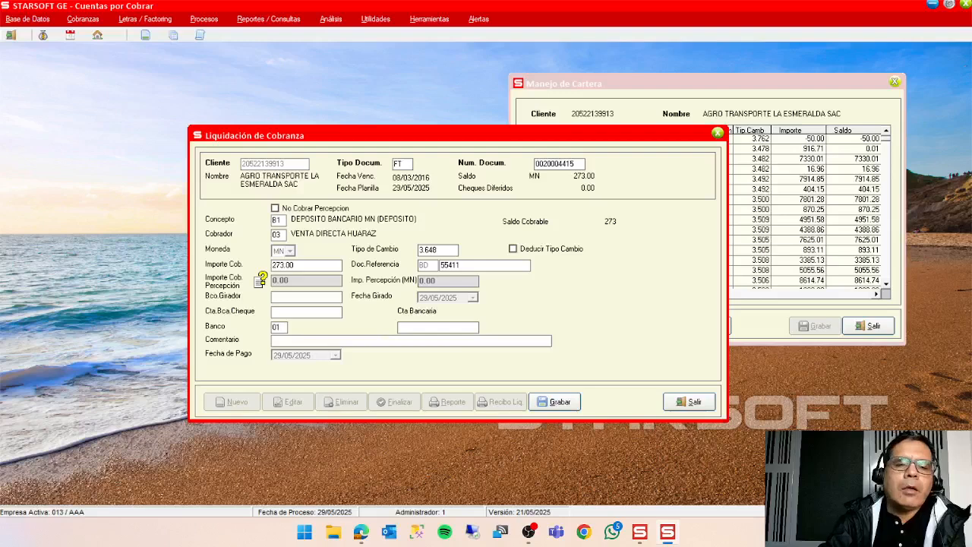
key(Return)
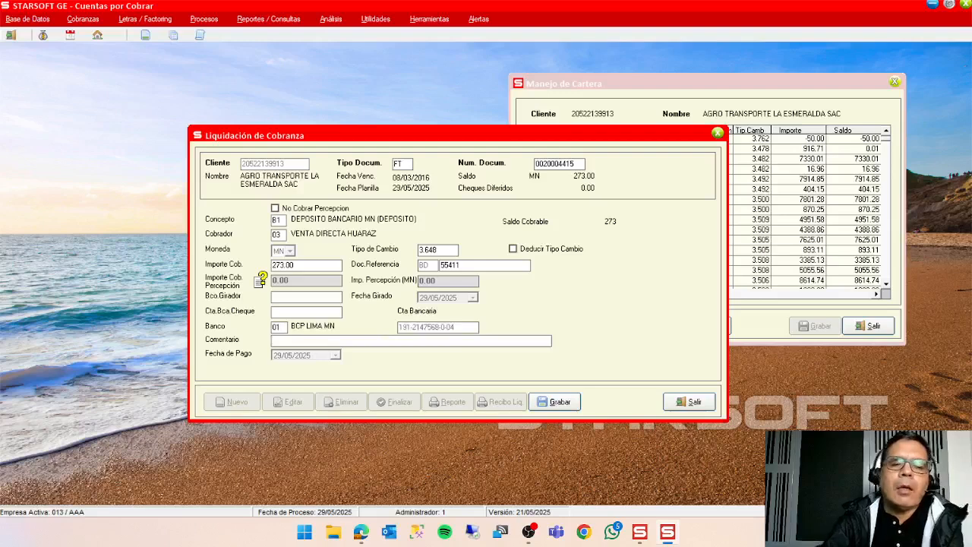
click(558, 402)
click(703, 406)
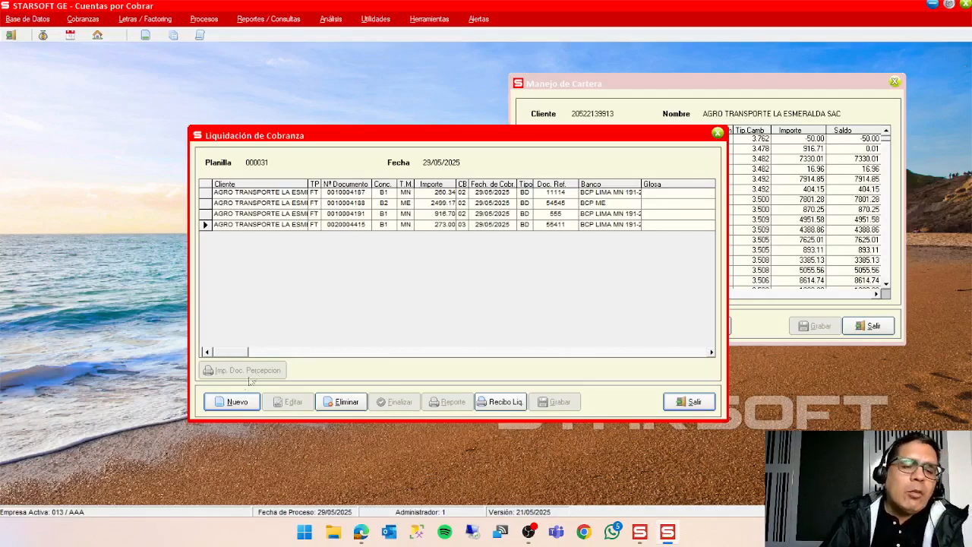
click(237, 402)
click(417, 346)
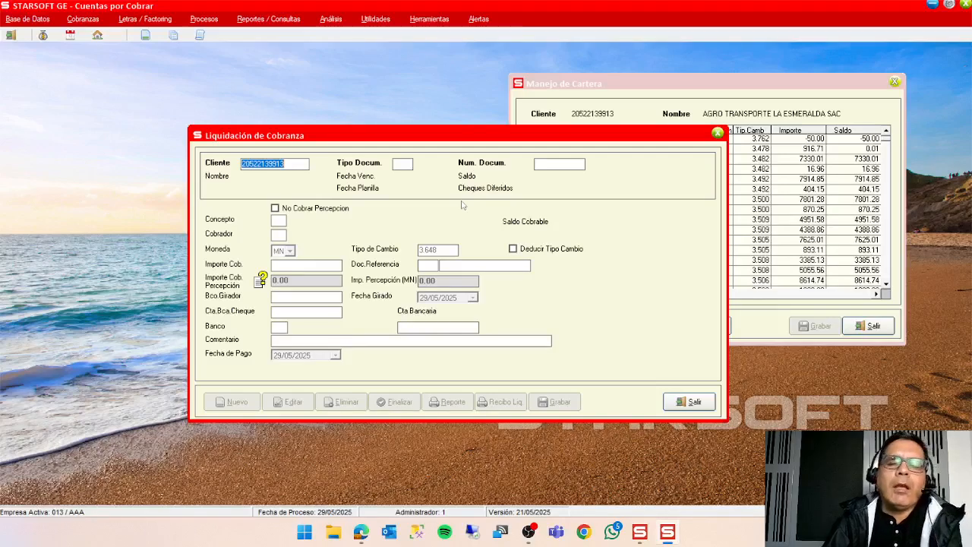
key(Return)
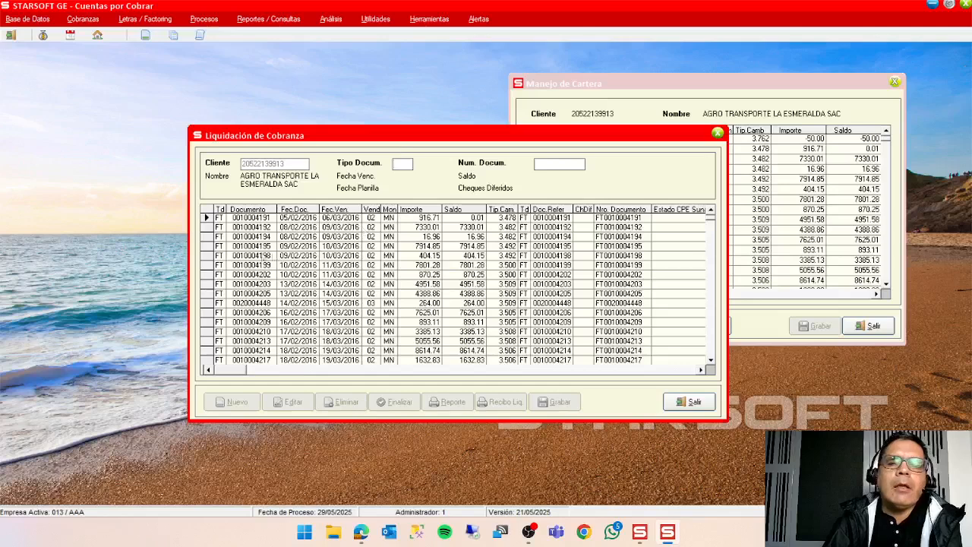
click(206, 227)
key(Return)
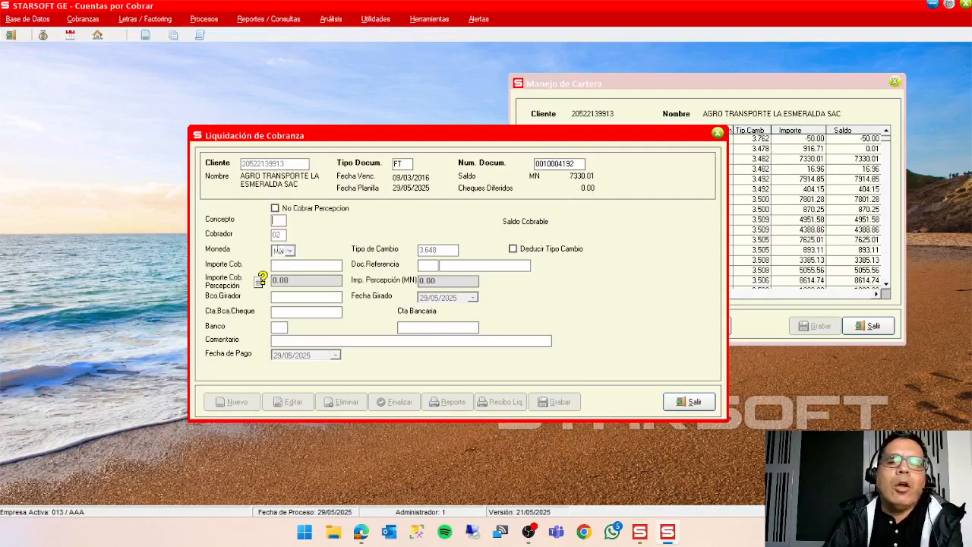
double_click(280, 222)
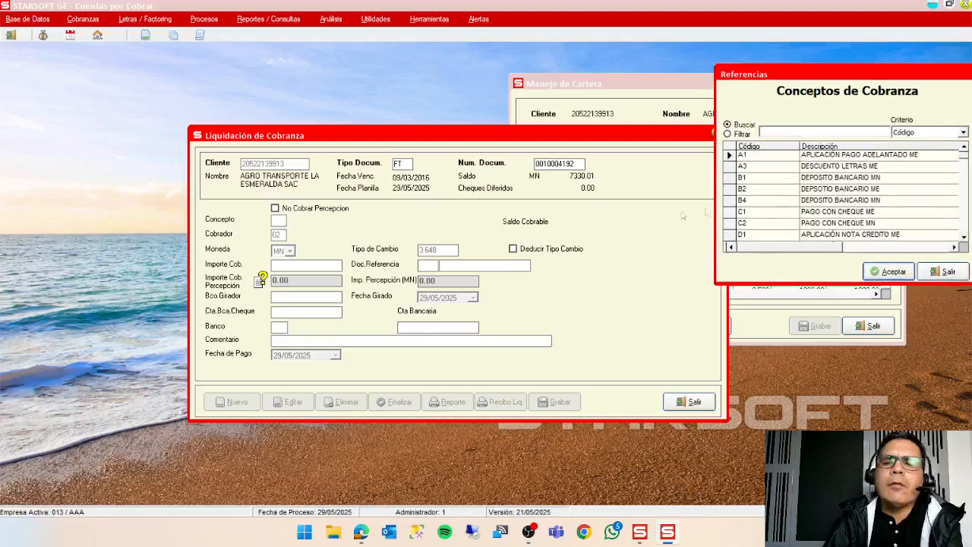
double_click(875, 189)
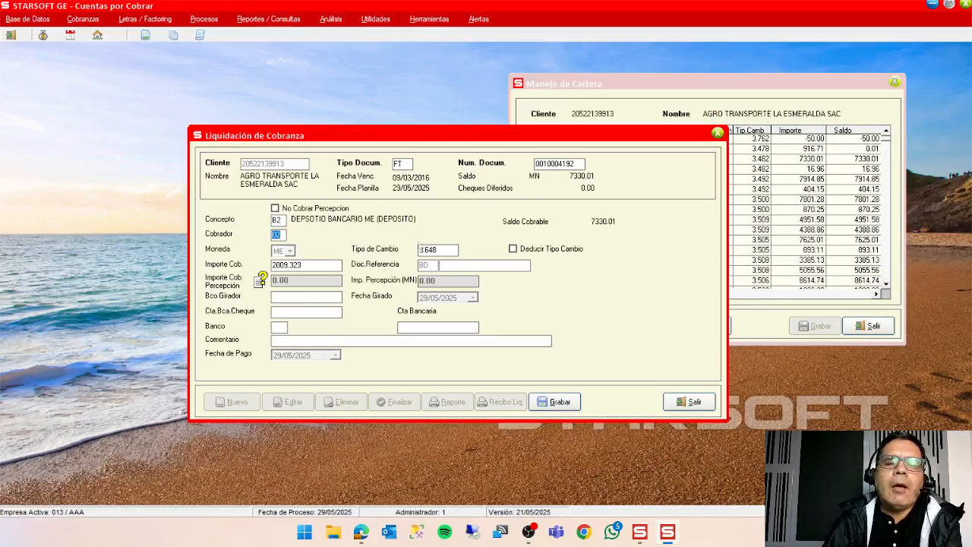
click(314, 265)
click(314, 266)
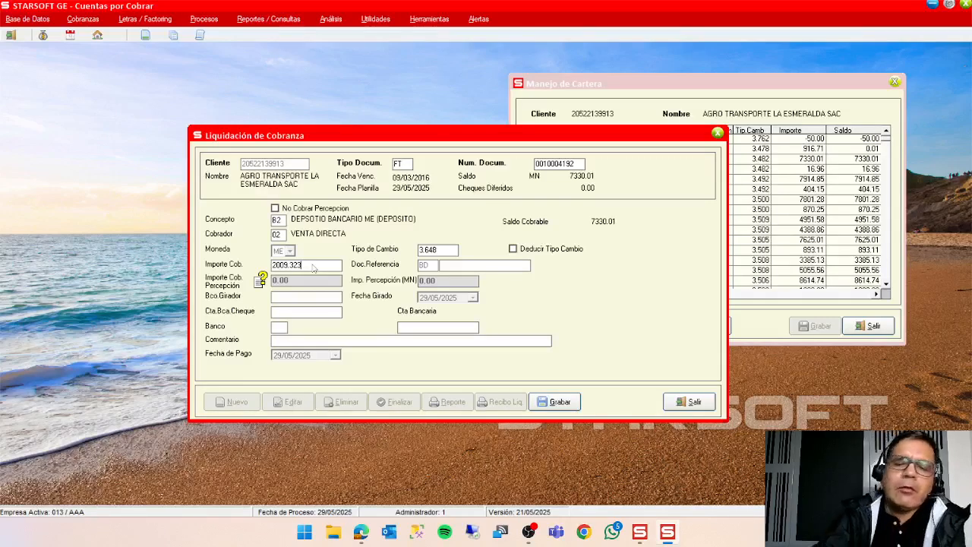
key(BackSpace)
key(BackSpace)
key(BackSpace)
key(BackSpace)
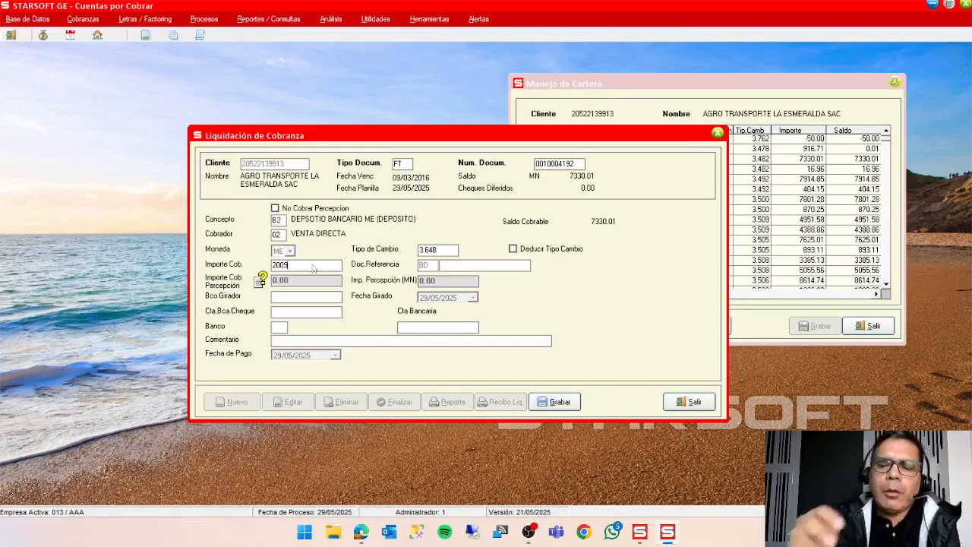
key(Return)
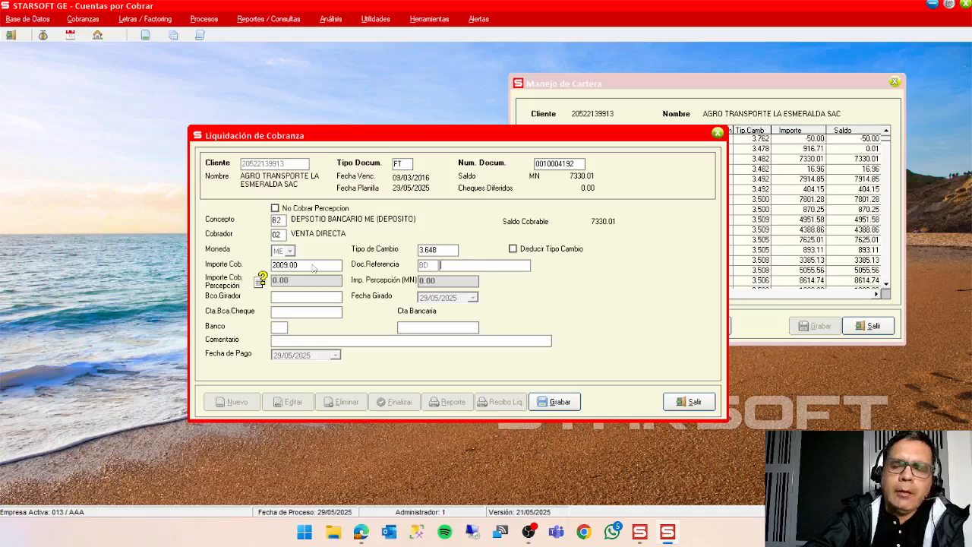
Add reference document 5544 and bank 01, BCP ME, and save the collection to the planilla.
text(5544)
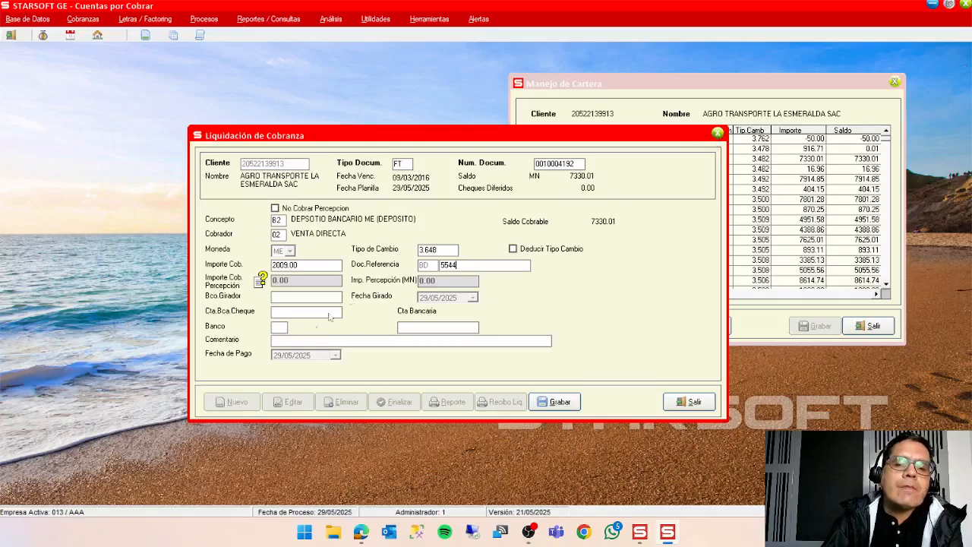
double_click(285, 330)
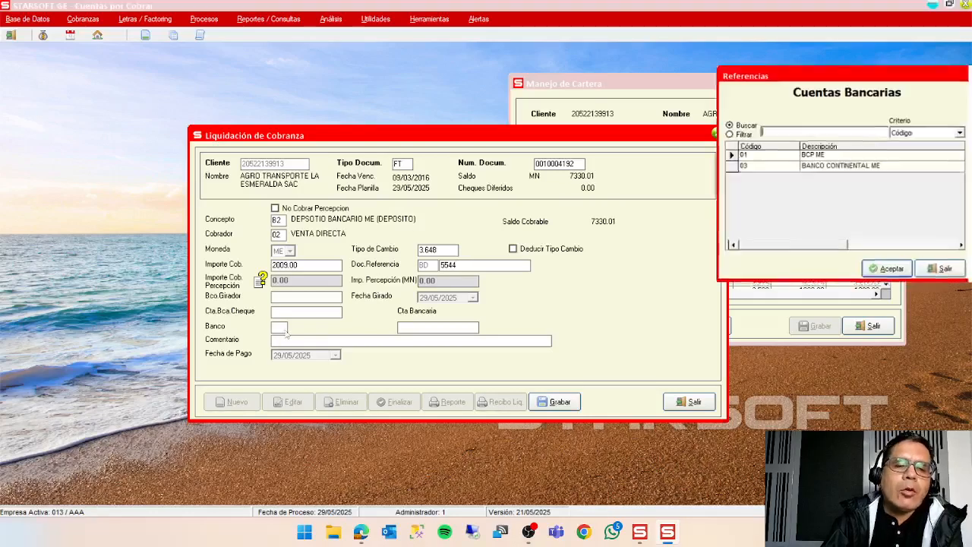
click(885, 269)
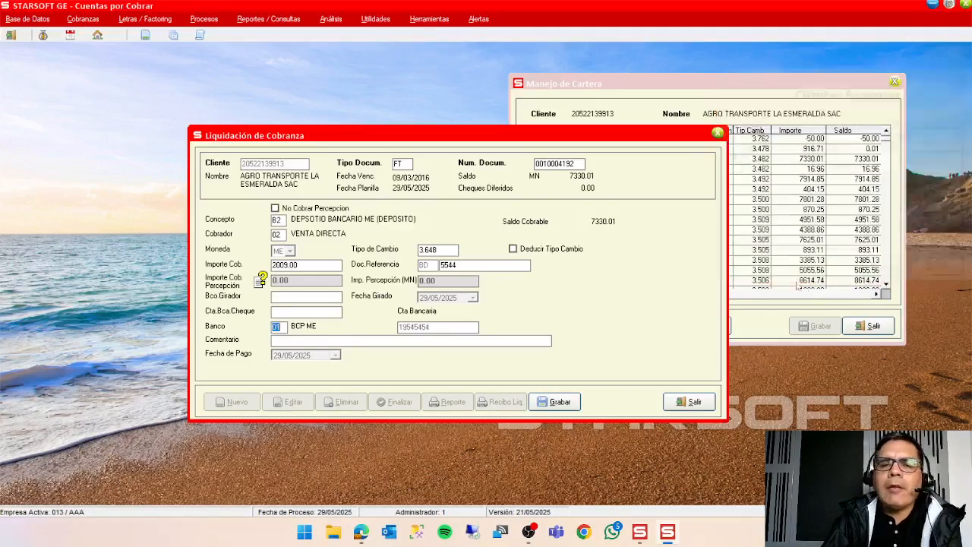
click(559, 401)
click(688, 401)
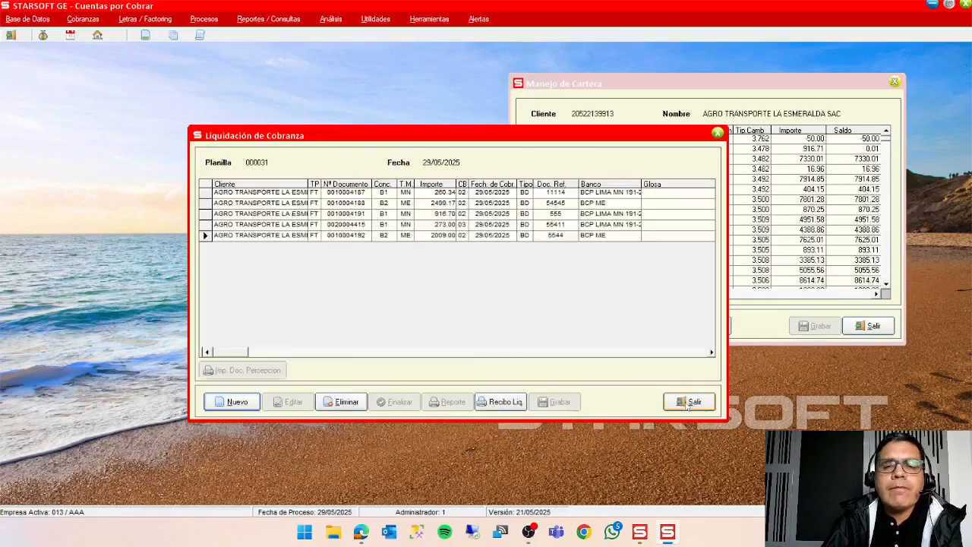
click(667, 83)
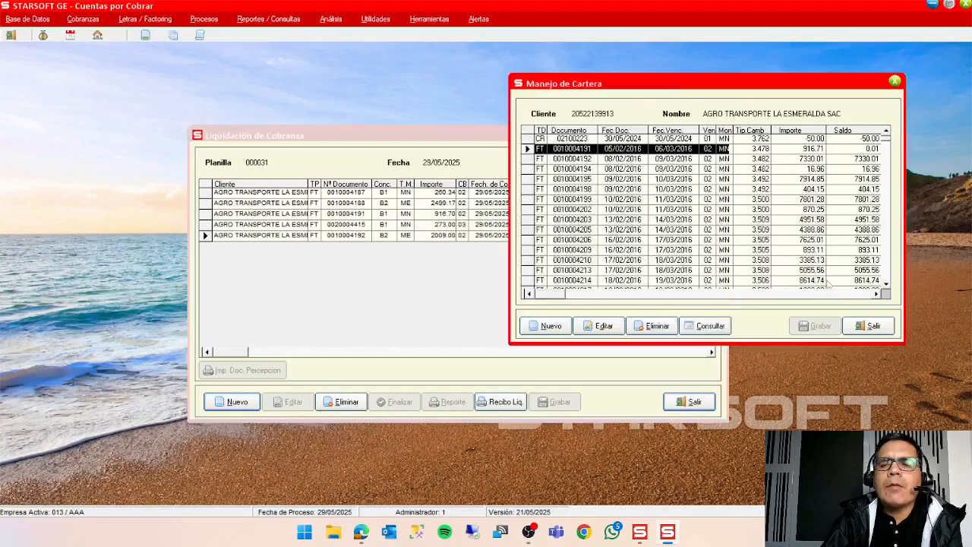
click(864, 327)
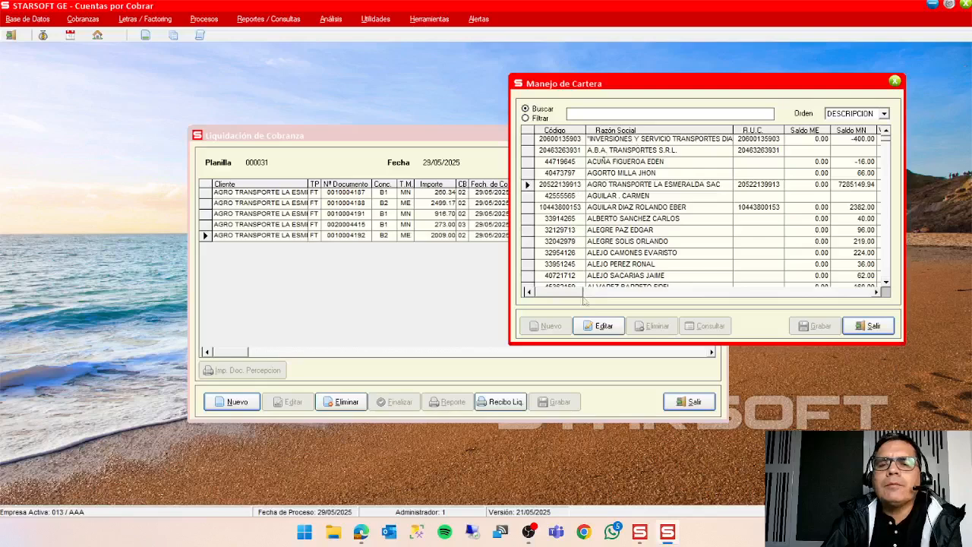
click(600, 325)
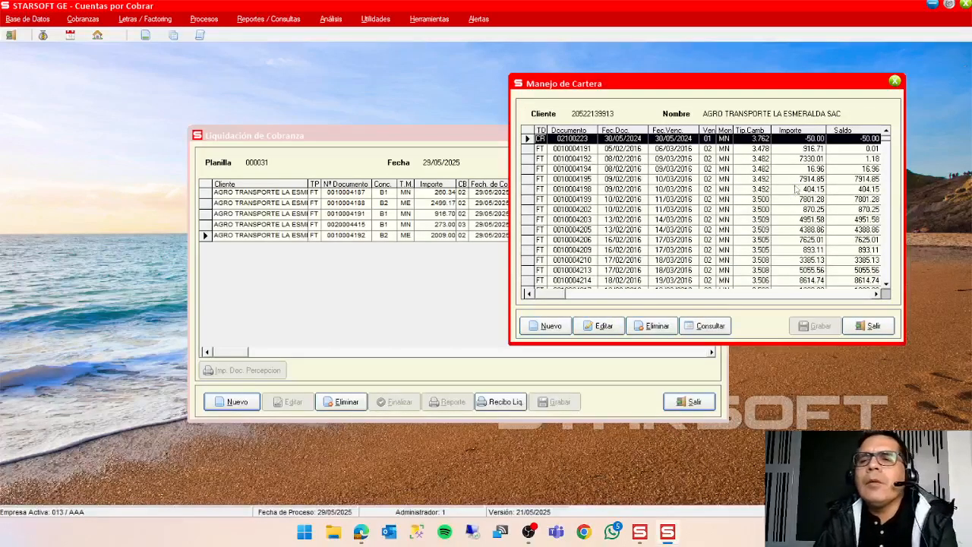
click(804, 160)
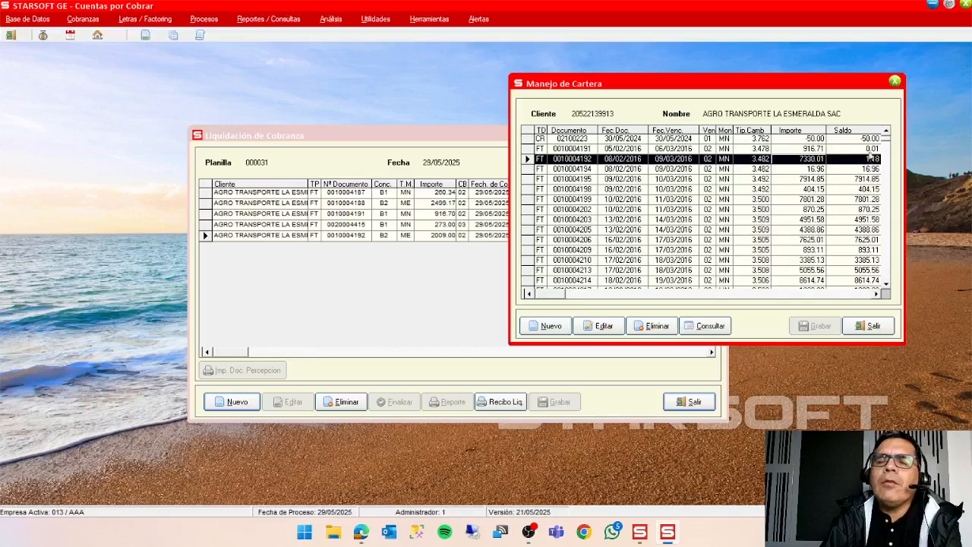
click(356, 277)
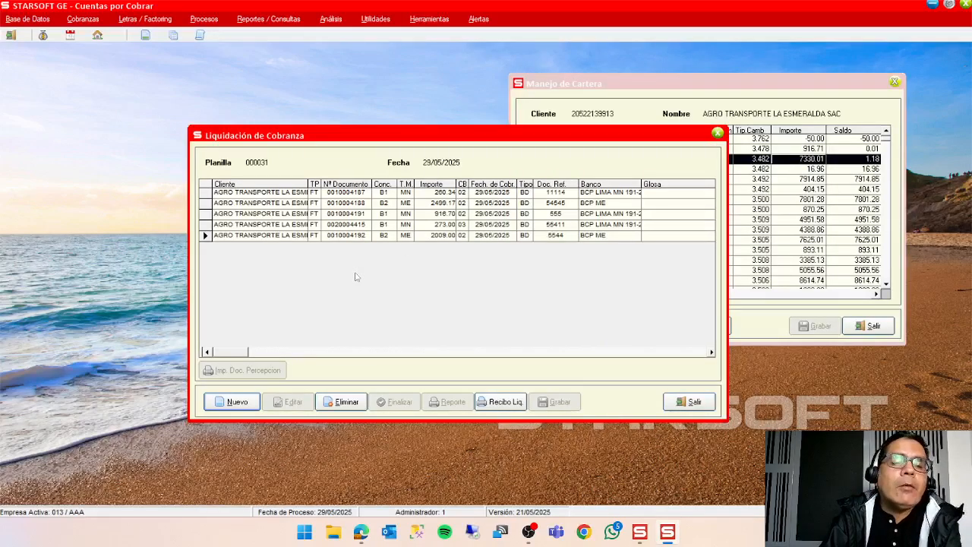
click(206, 226)
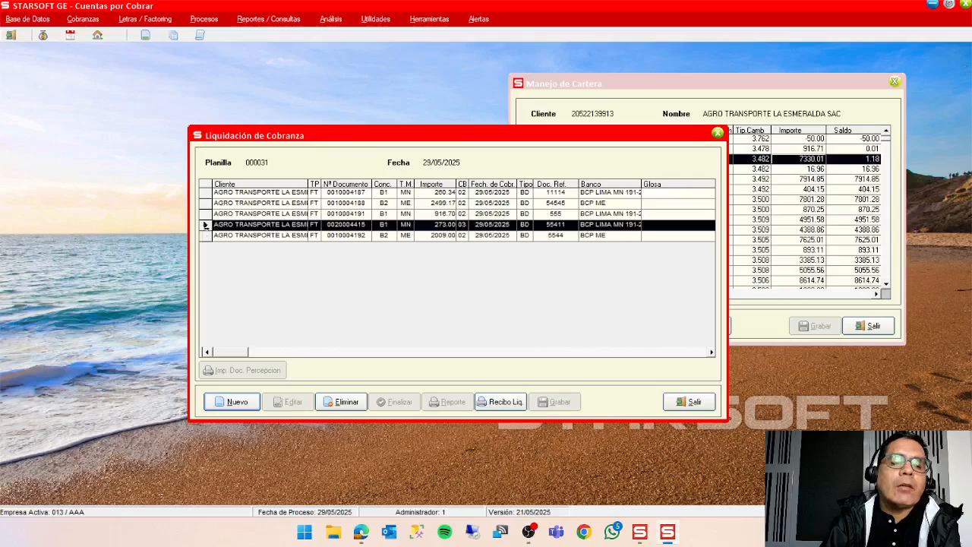
click(207, 236)
click(237, 401)
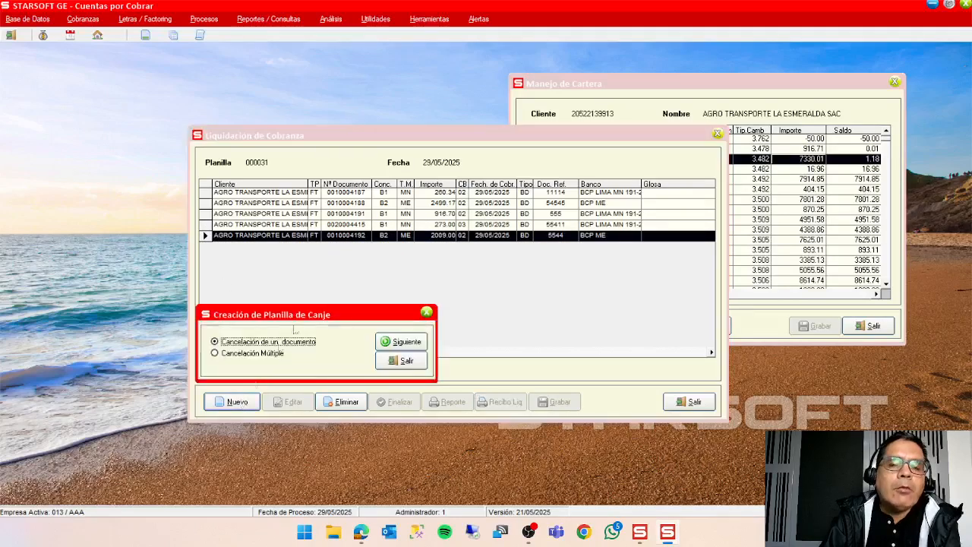
click(401, 342)
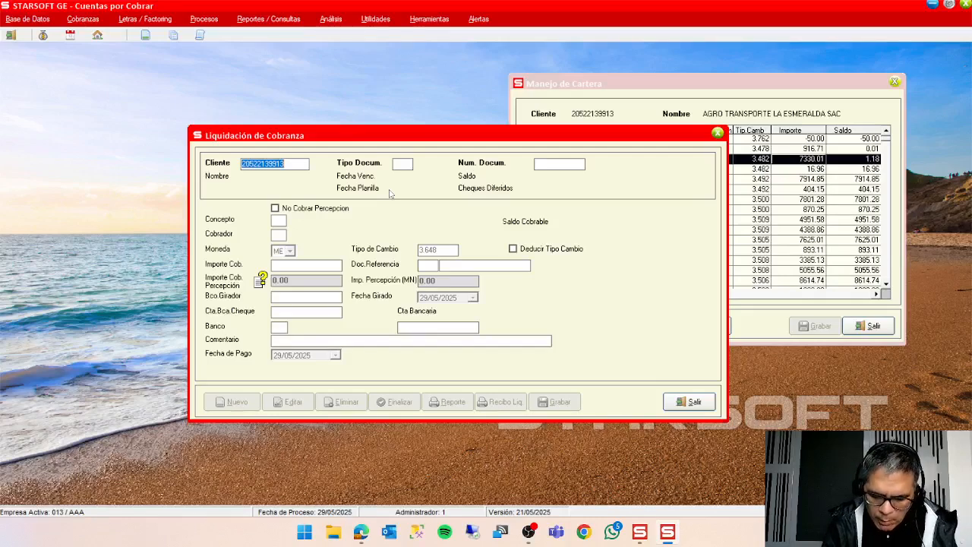
key(Return)
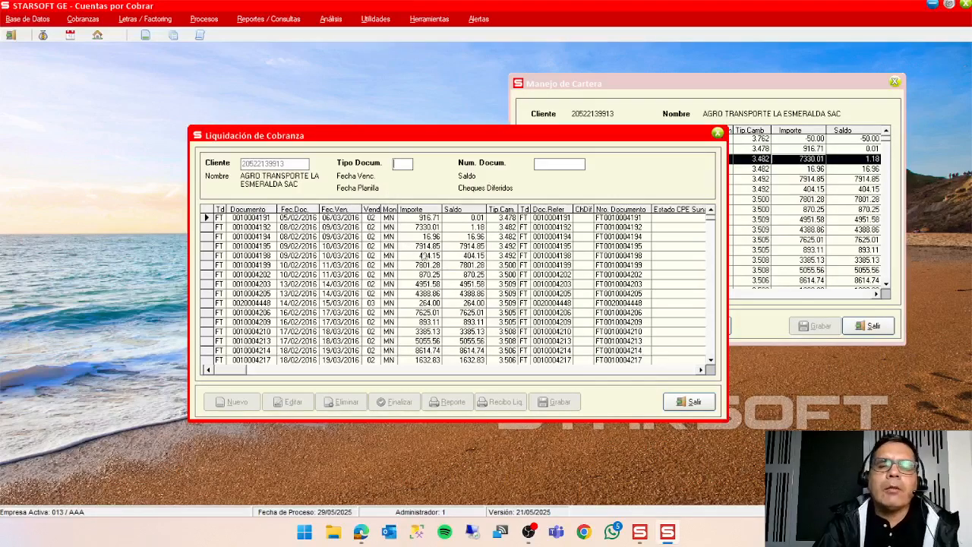
double_click(437, 246)
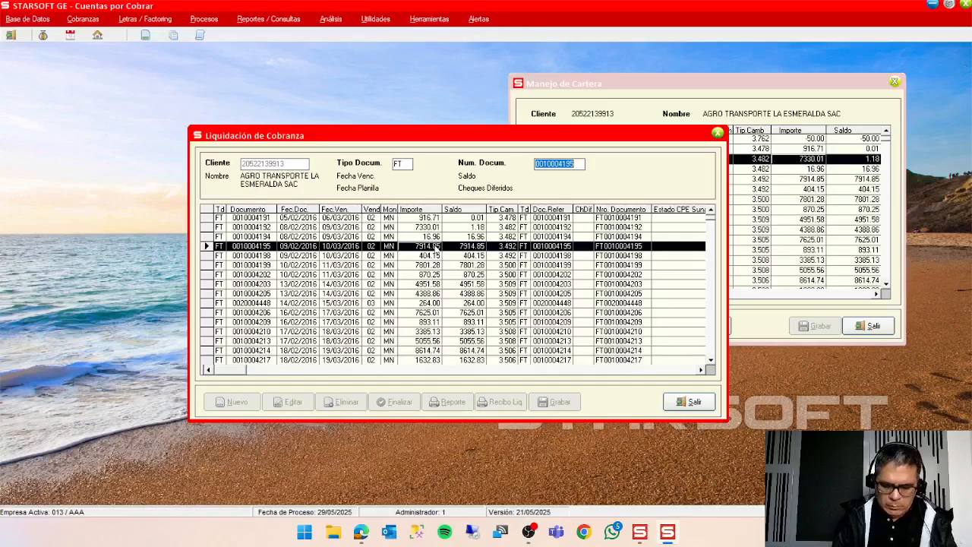
key(Return)
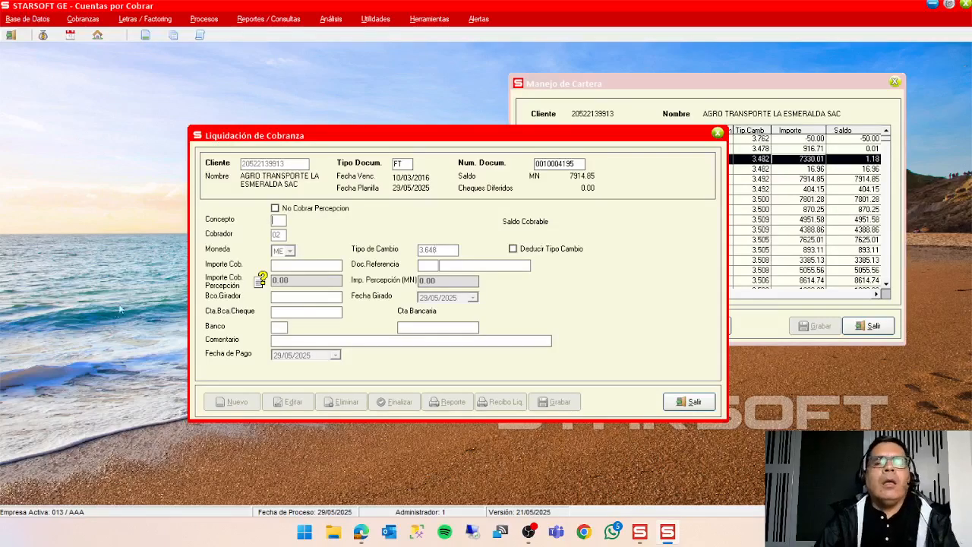
double_click(277, 223)
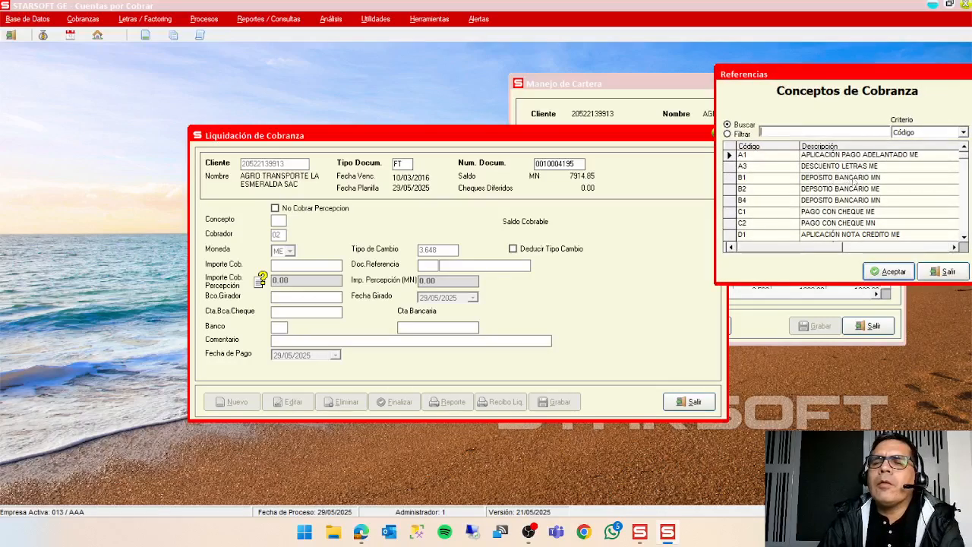
click(863, 190)
click(886, 272)
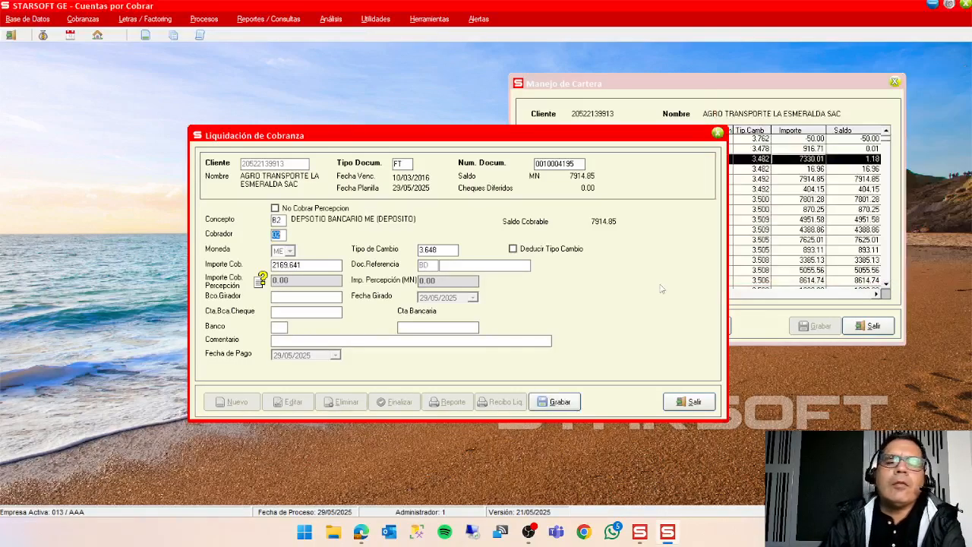
key(Return)
key(Return)
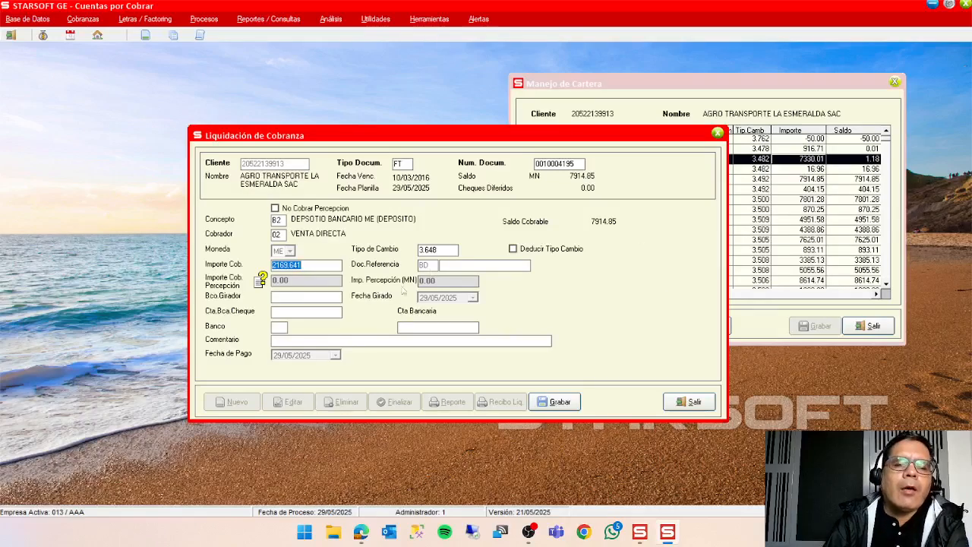
click(331, 267)
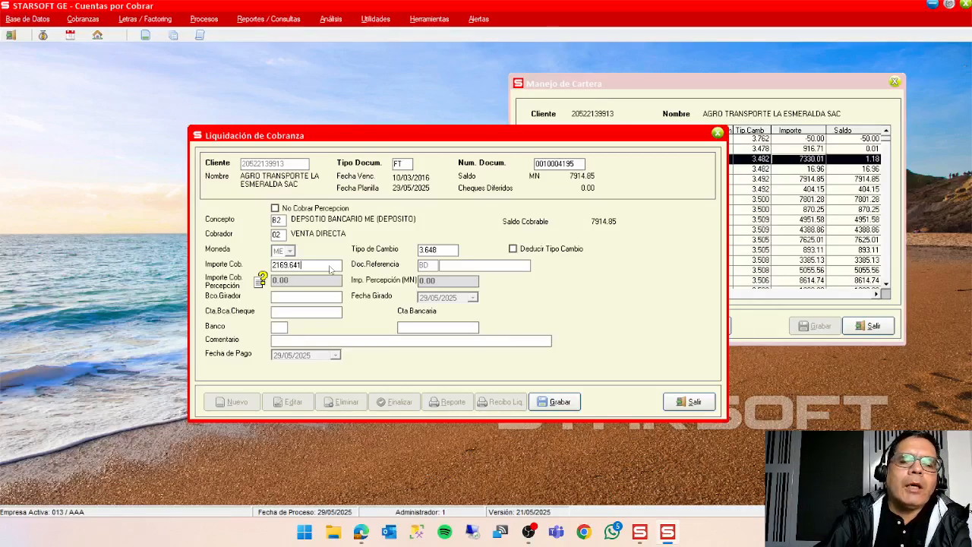
key(BackSpace)
key(BackSpace)
key(BackSpace)
key(BackSpace)
key(BackSpace)
key(BackSpace)
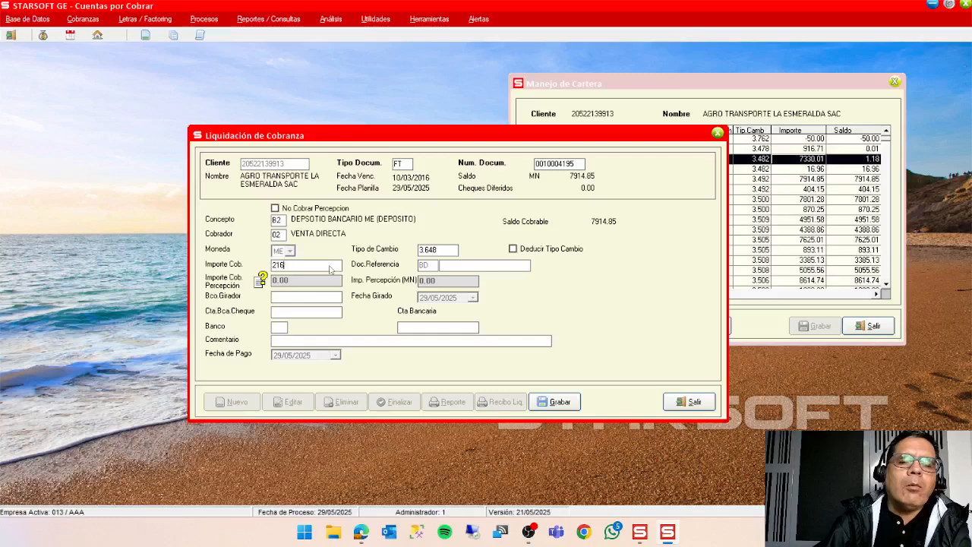
text(70)
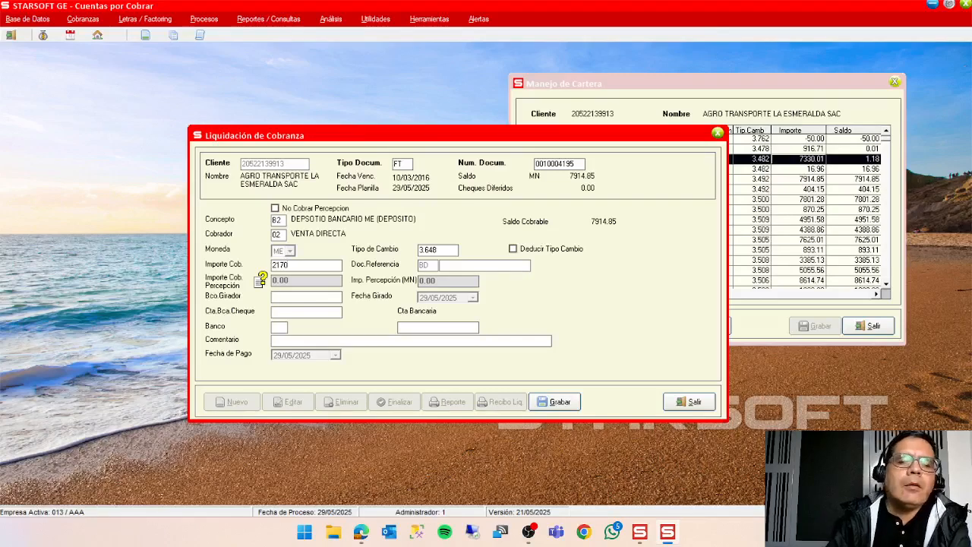
key(Return)
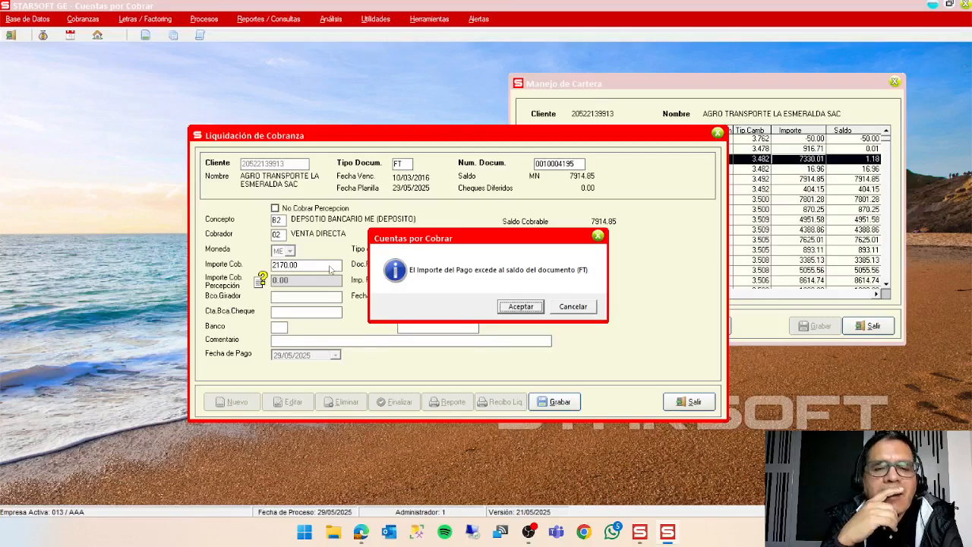
key(Return)
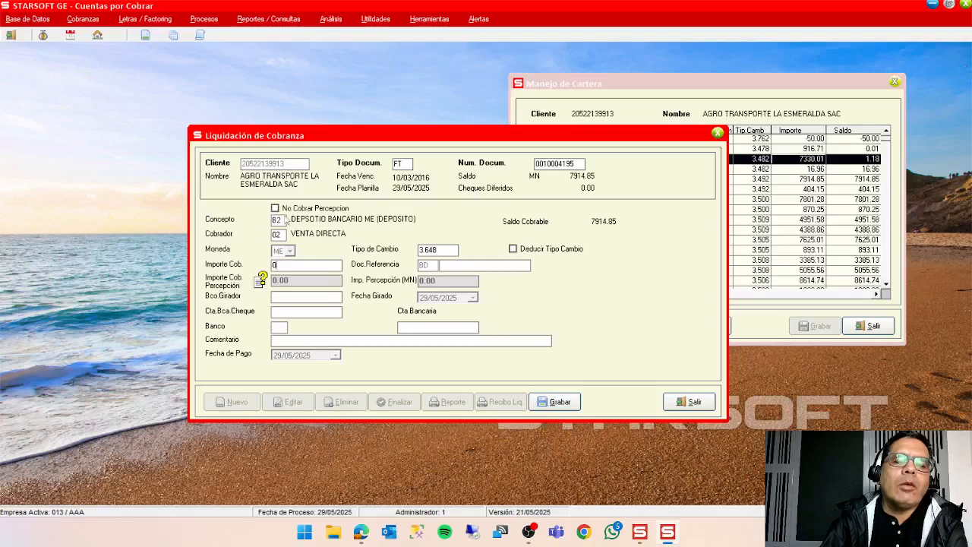
click(285, 220)
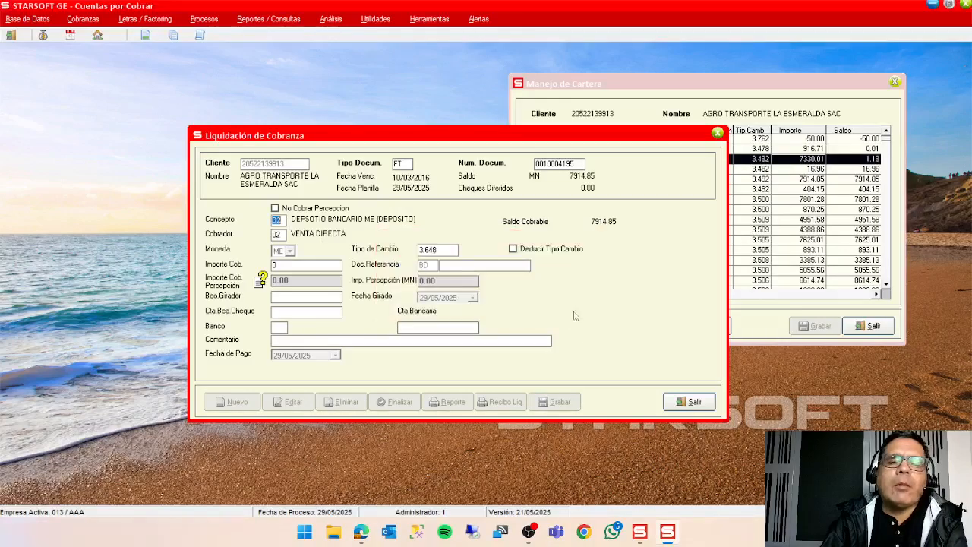
click(574, 308)
click(688, 401)
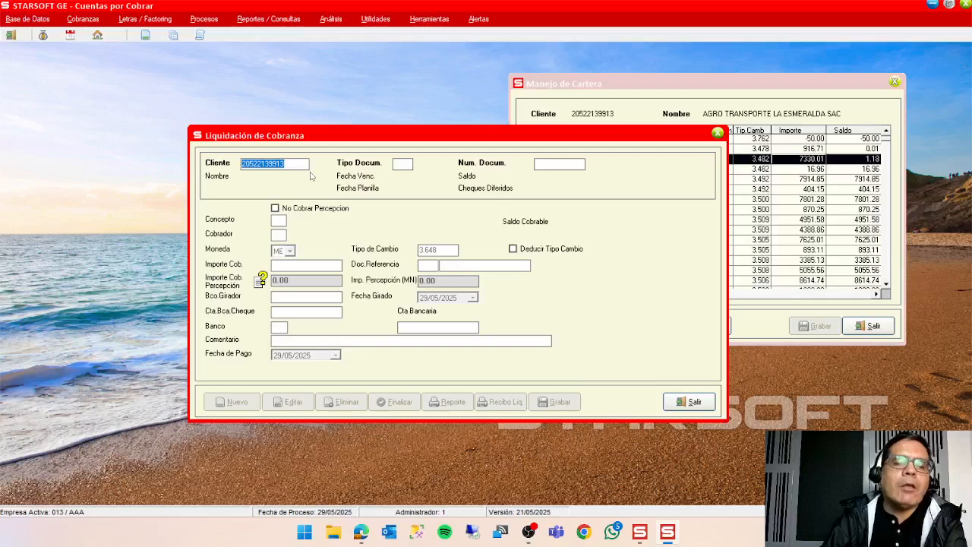
key(Return)
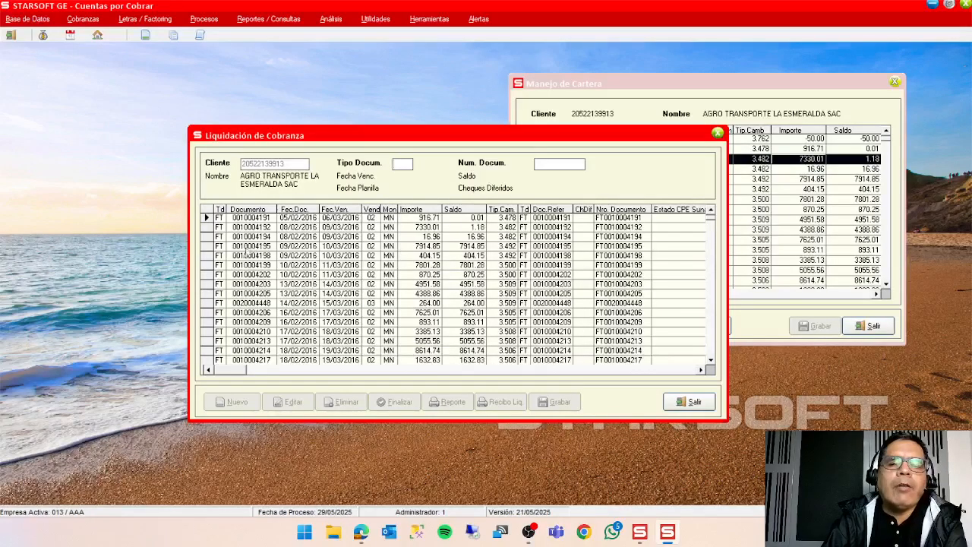
double_click(204, 246)
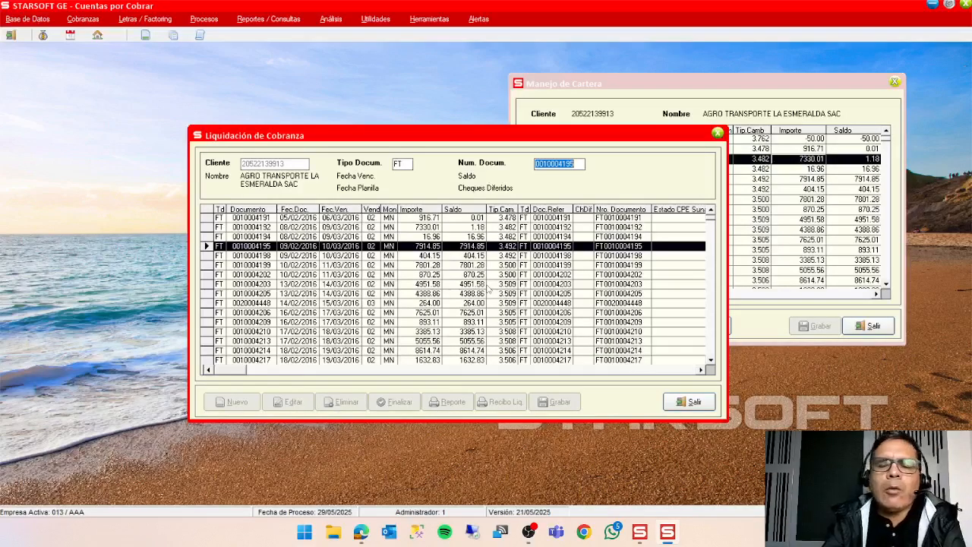
key(Return)
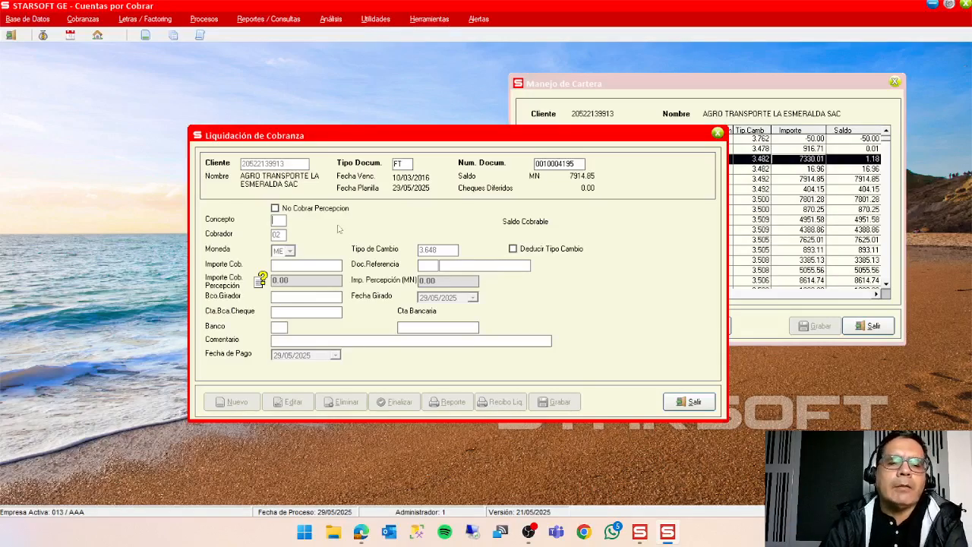
double_click(278, 223)
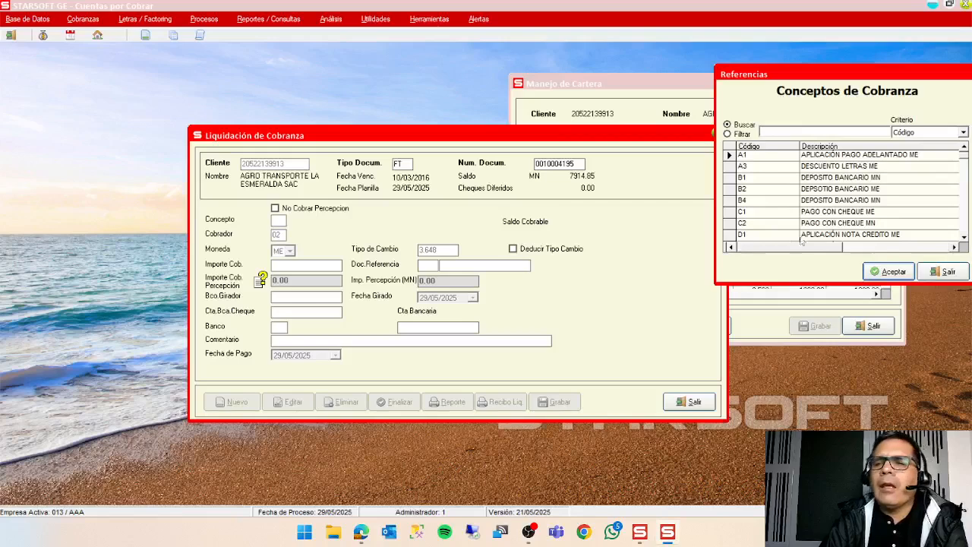
double_click(842, 190)
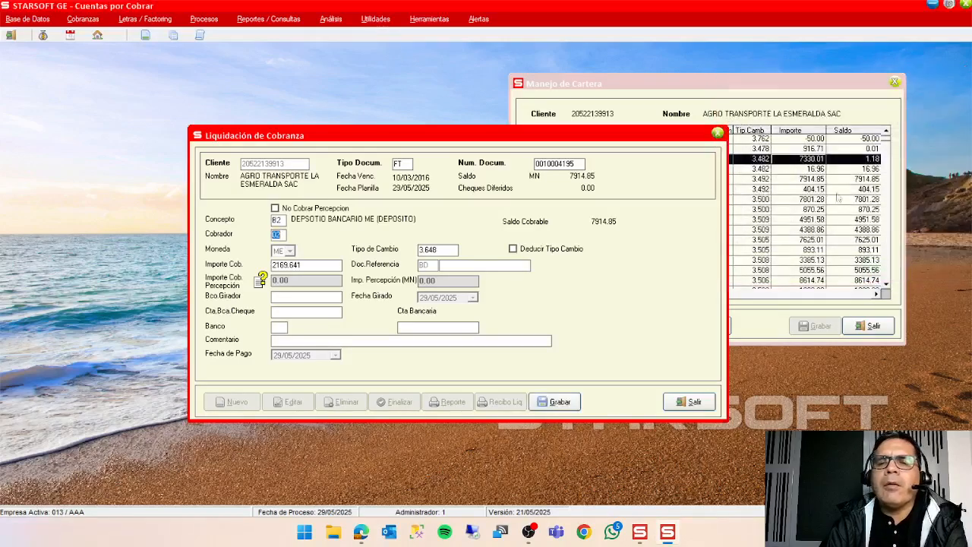
key(Return)
key(Return)
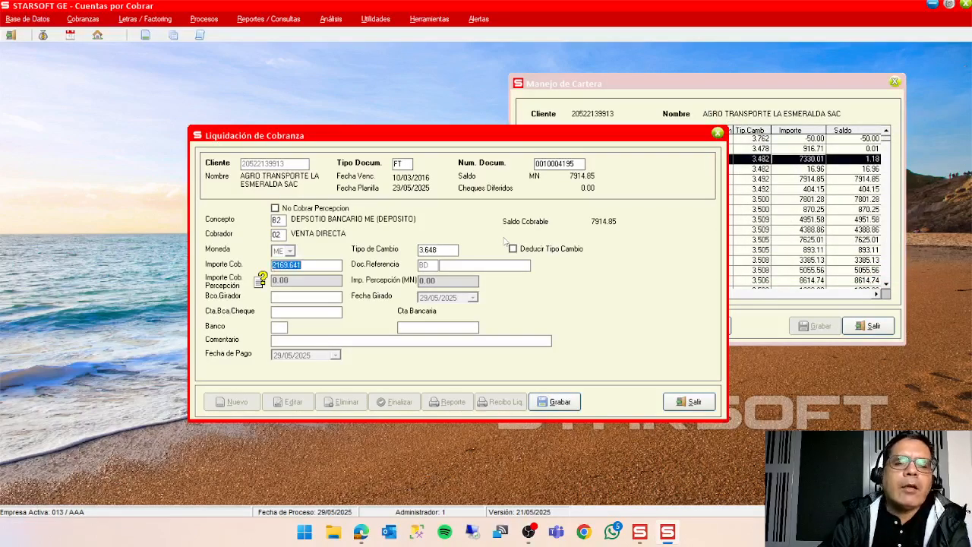
Accept the amount 2169.64, add reference document 67656 and bank 01, BCP ME, and save the collection to the planilla.
text(67656)
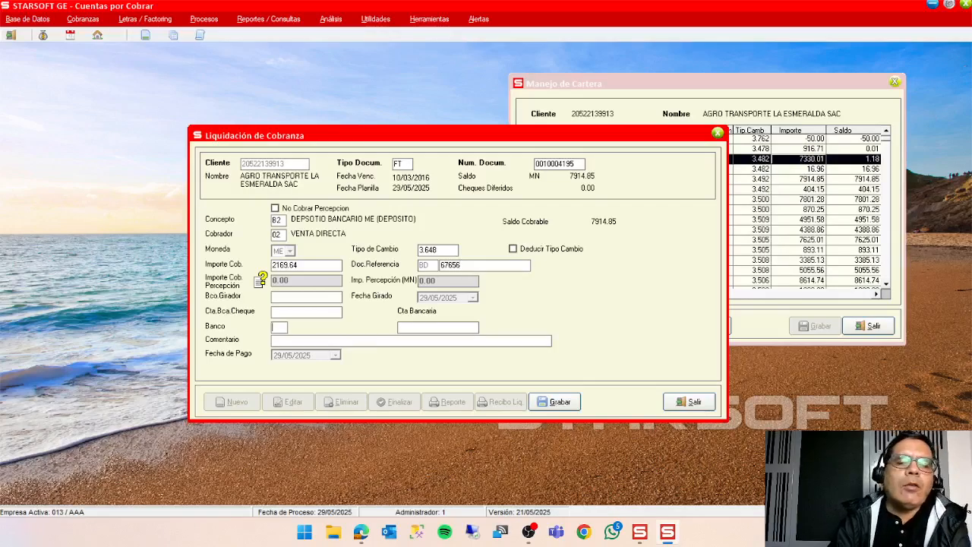
key(F1)
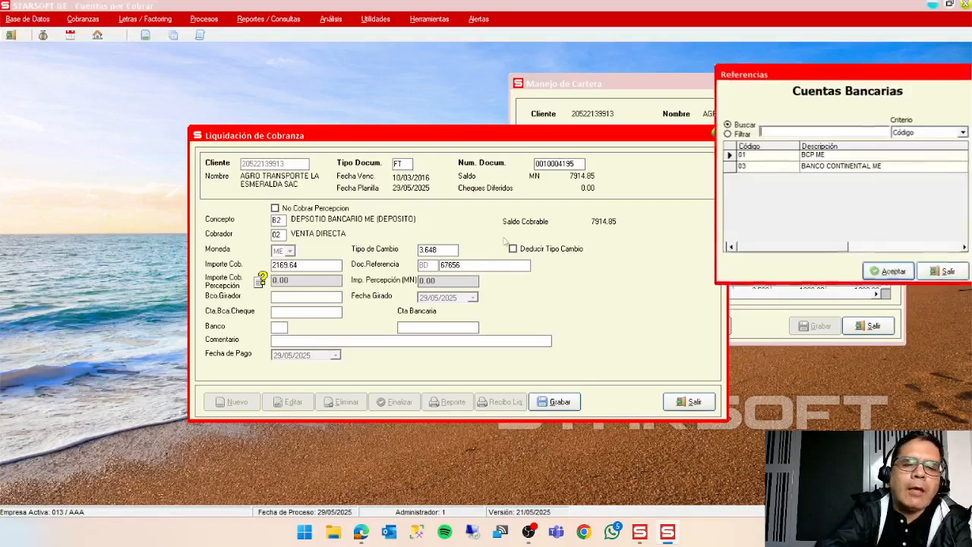
key(Return)
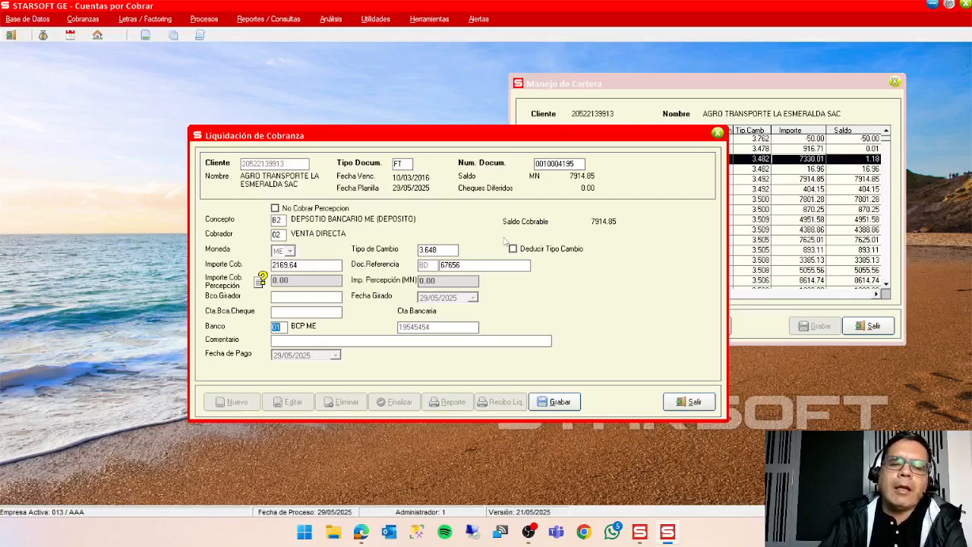
click(562, 403)
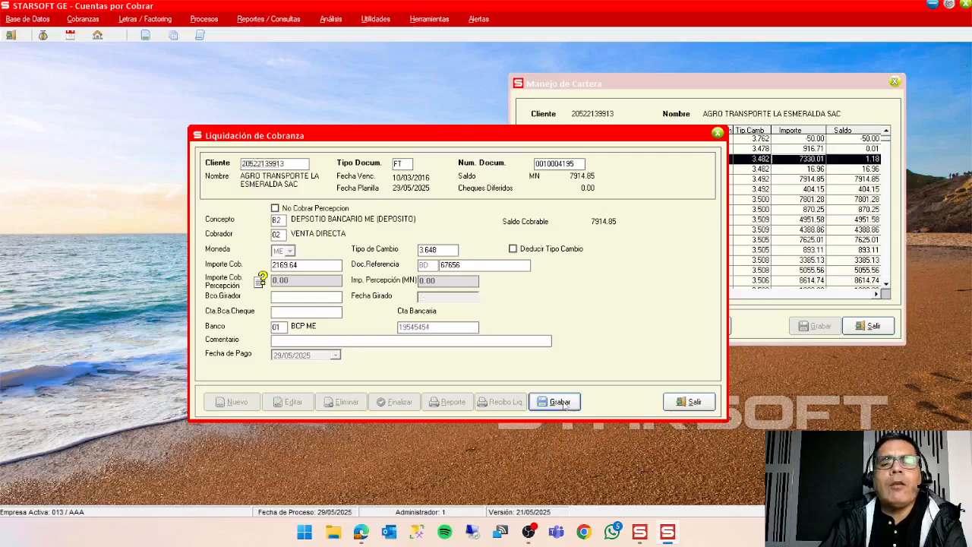
click(681, 401)
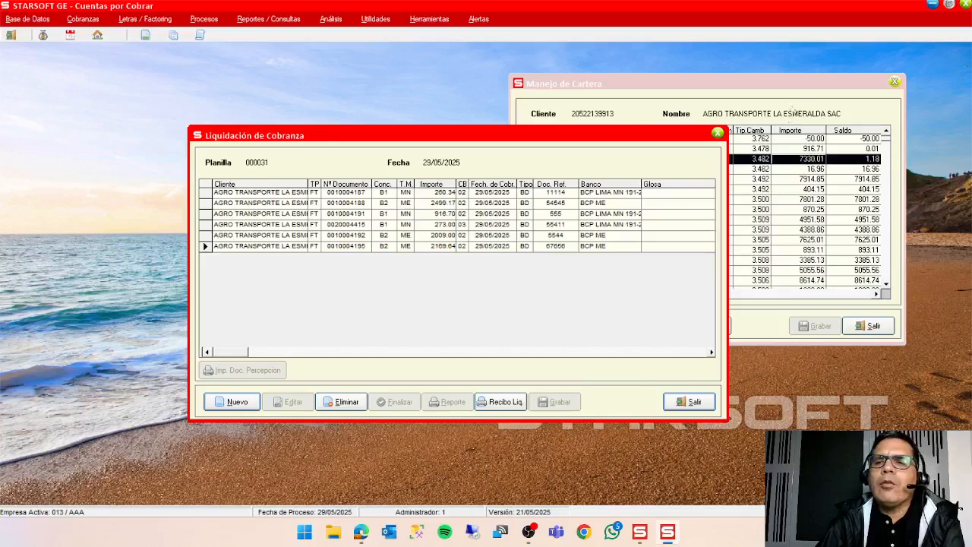
click(801, 91)
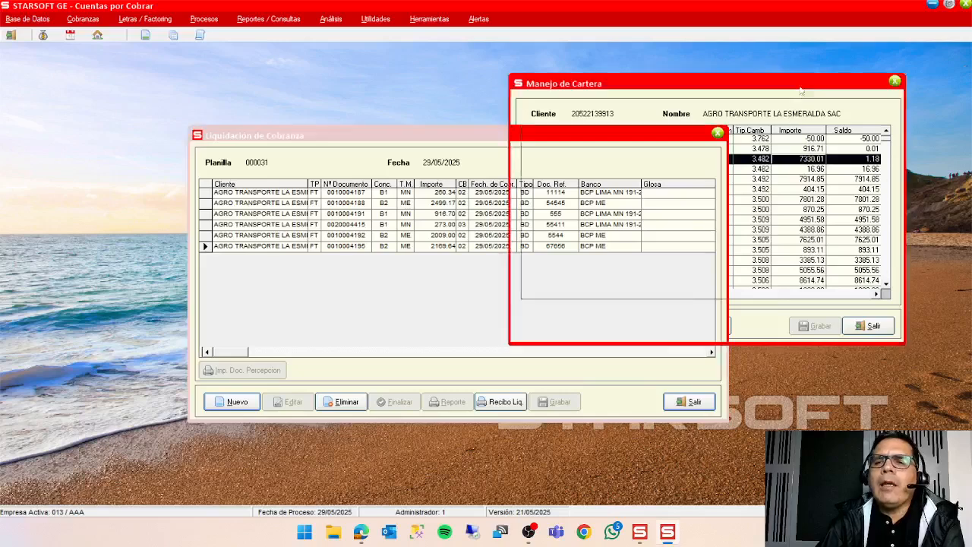
click(871, 326)
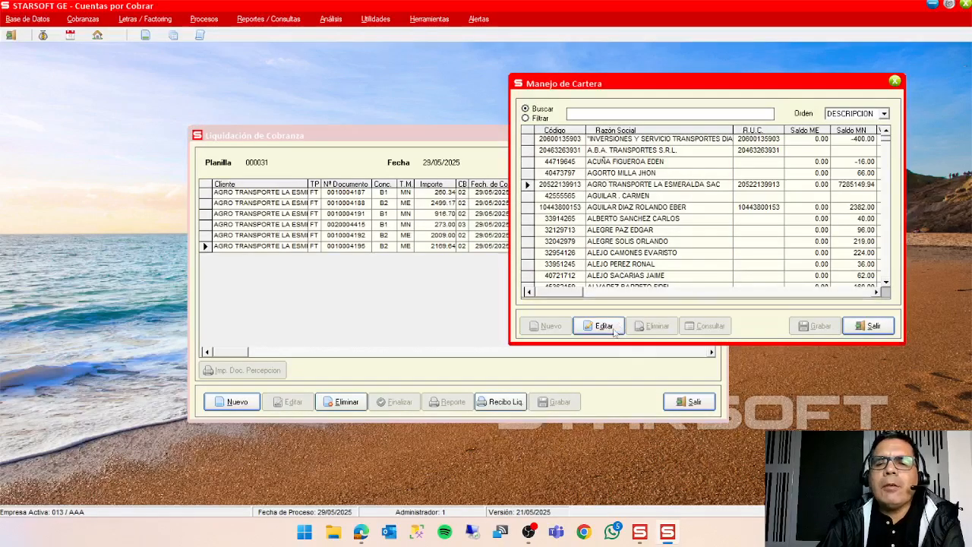
double_click(834, 187)
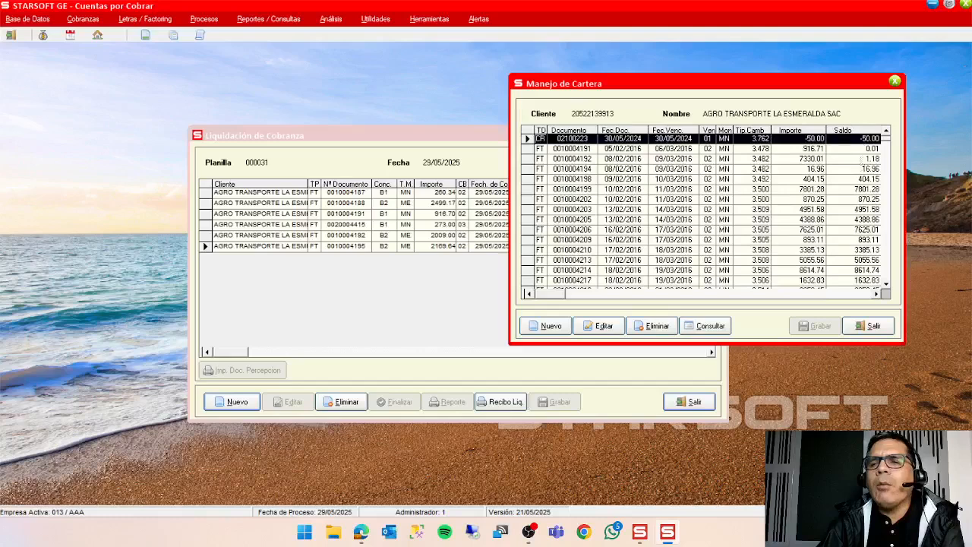
click(864, 150)
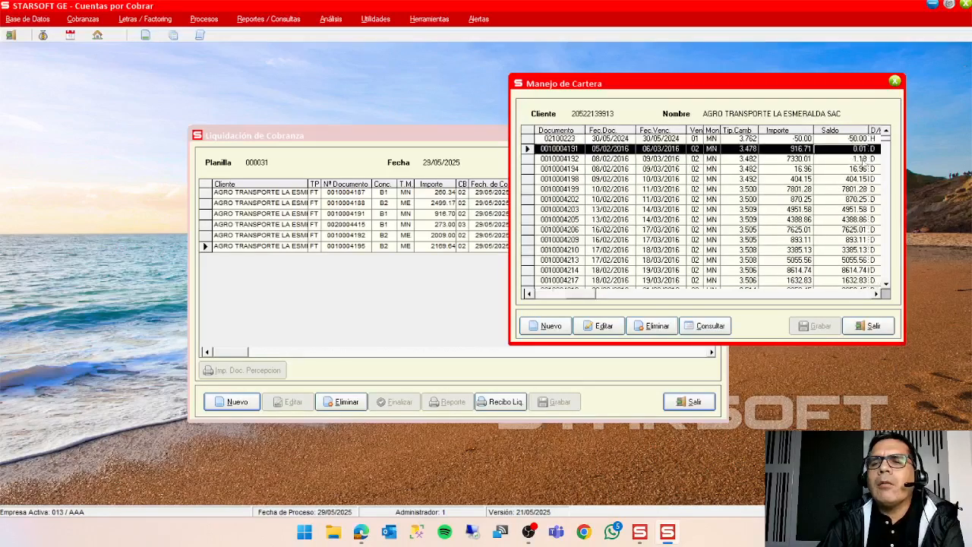
click(856, 161)
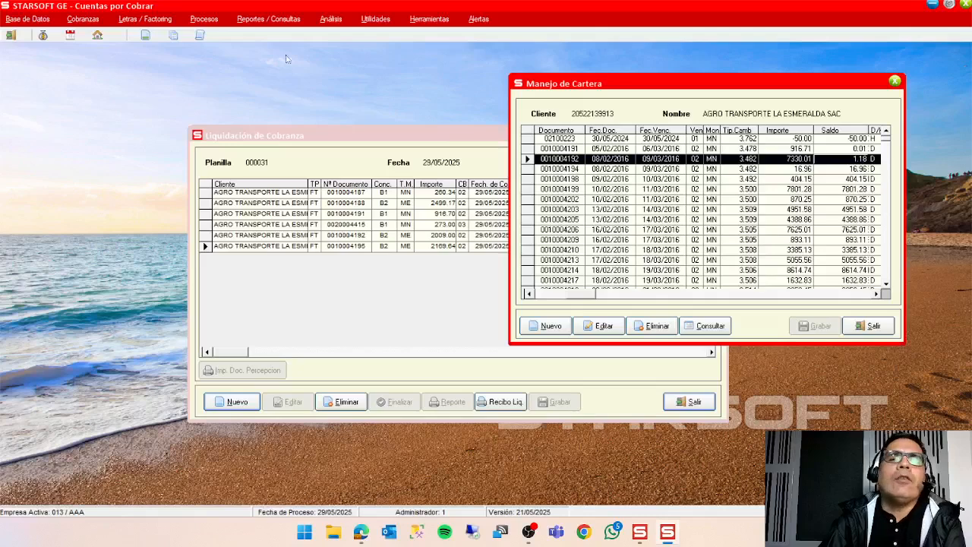
Locate the Regularización de Saldos process under Generación de Asientos Contables, and return to Liquidación de Cobranza without running it.
click(204, 19)
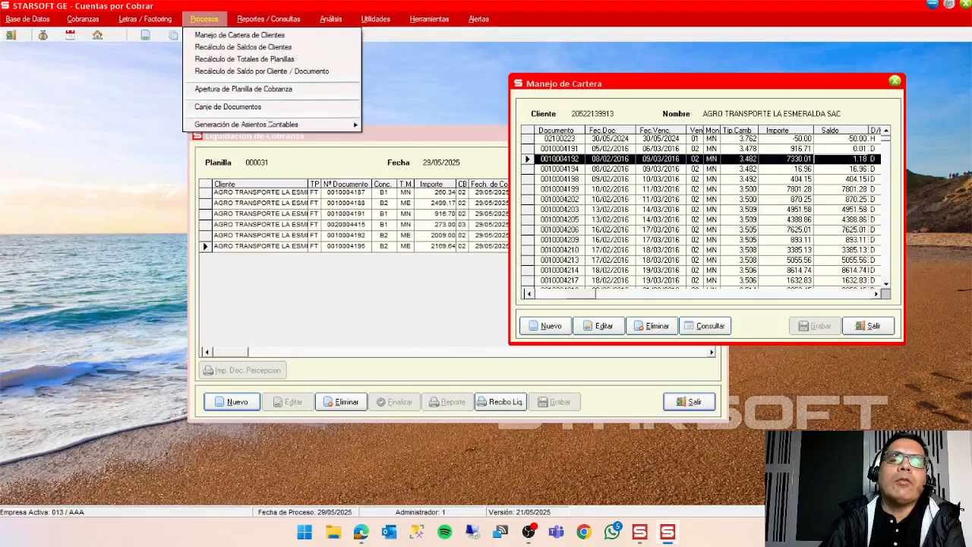
mouse_move(272, 125)
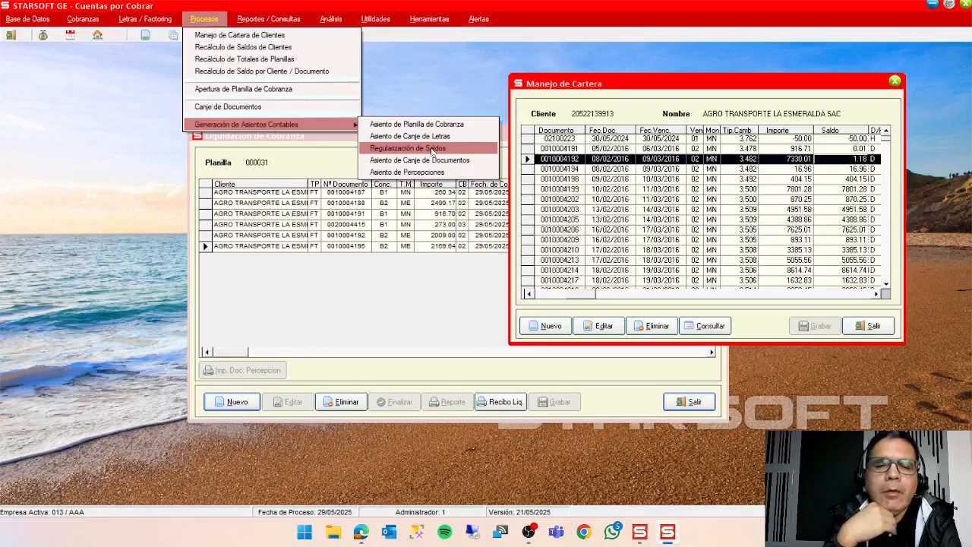
click(358, 295)
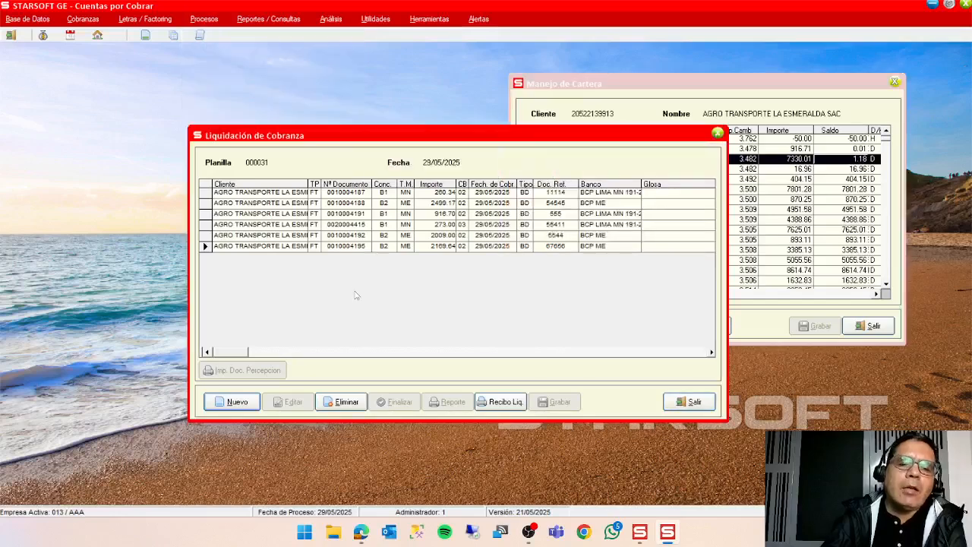
click(231, 404)
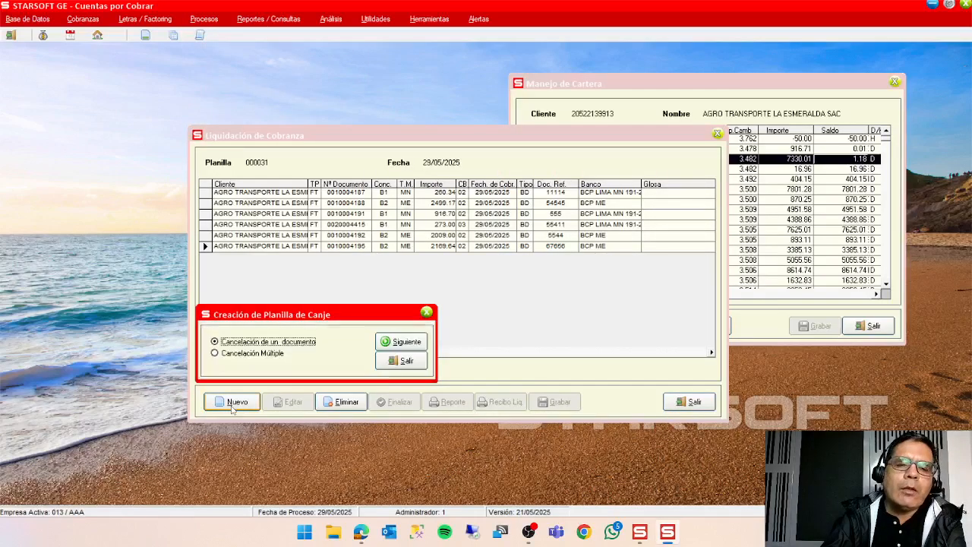
click(406, 343)
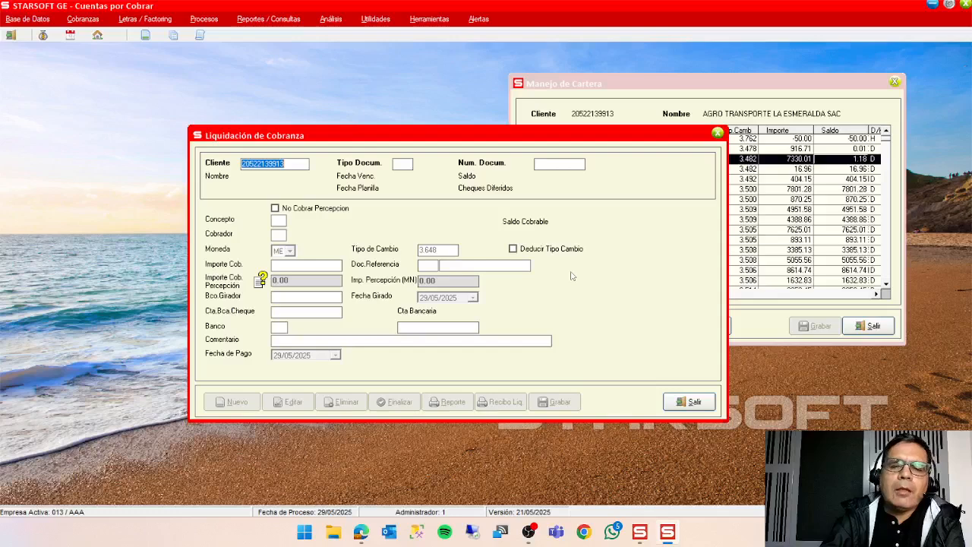
key(Return)
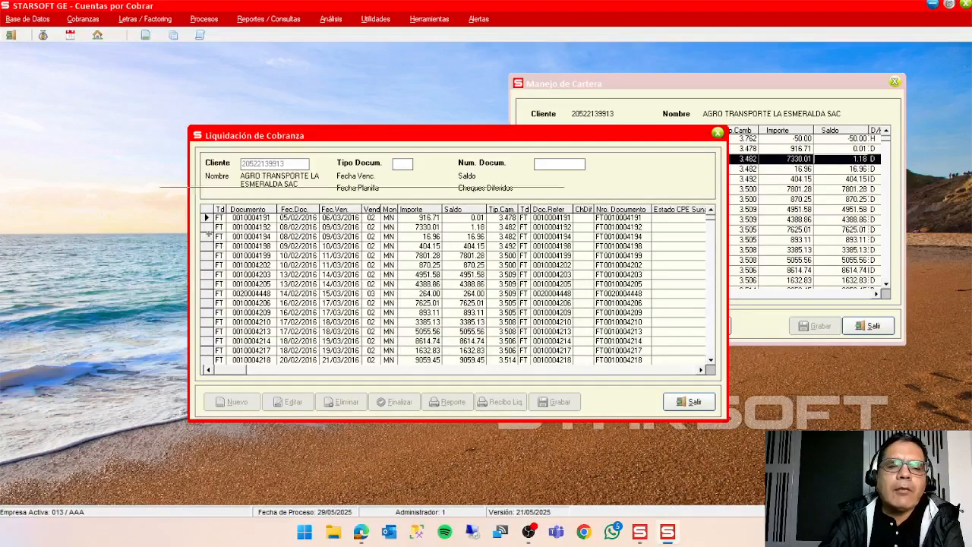
double_click(209, 234)
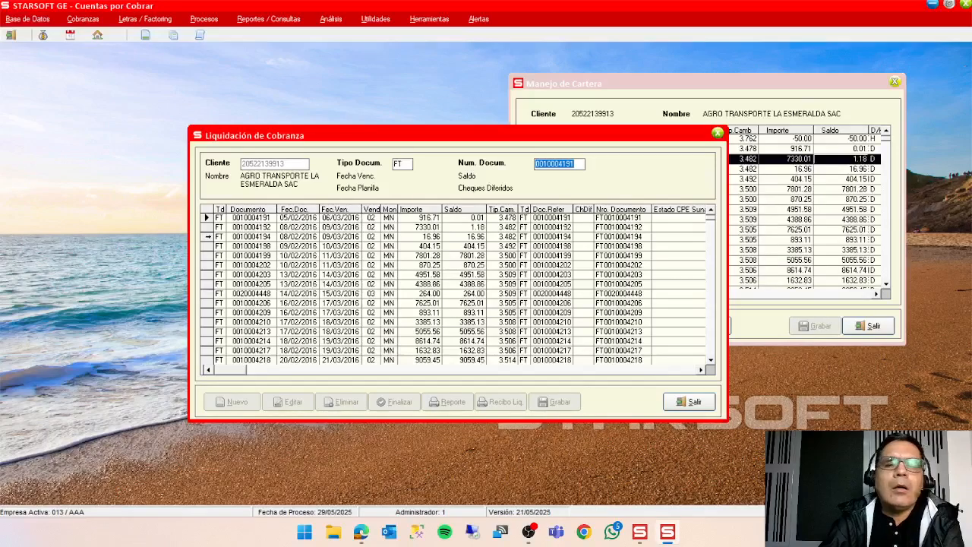
double_click(208, 236)
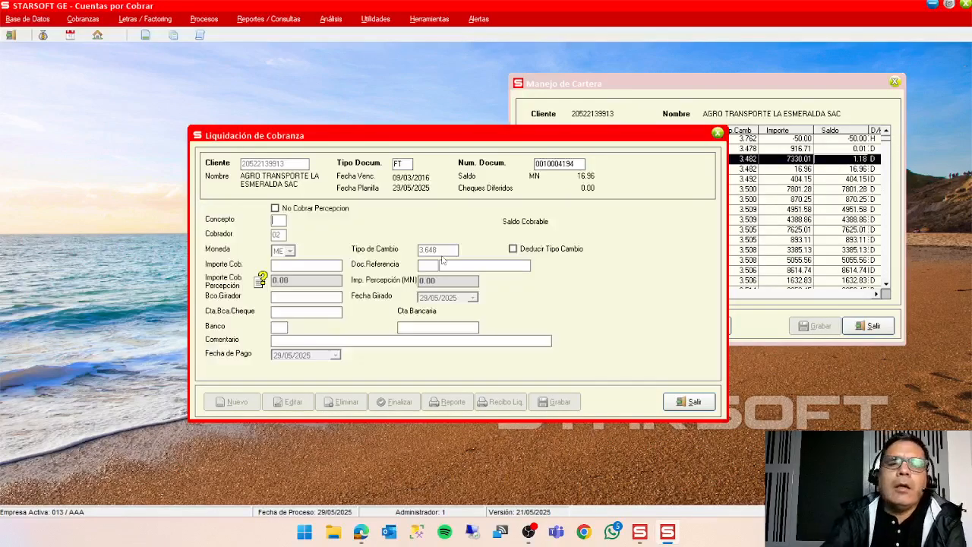
double_click(280, 221)
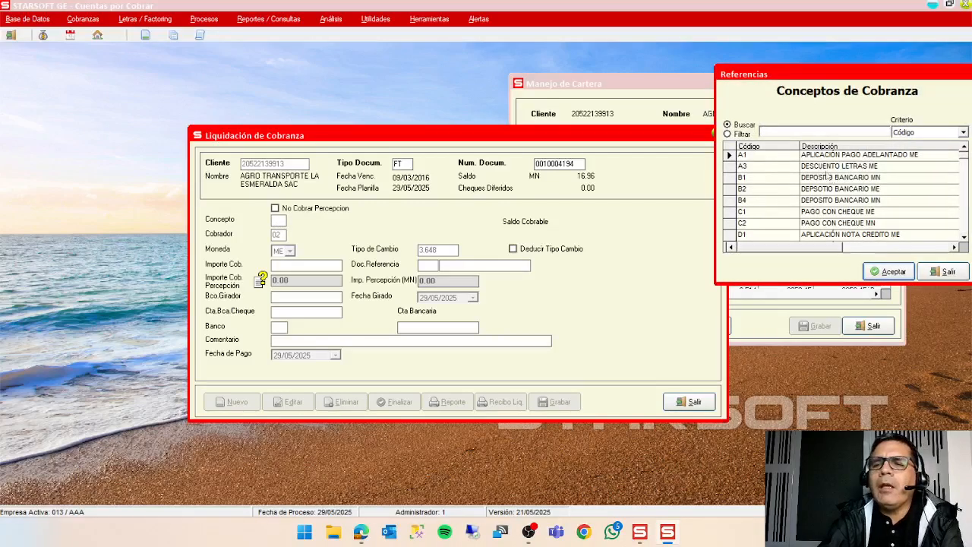
click(842, 189)
click(888, 271)
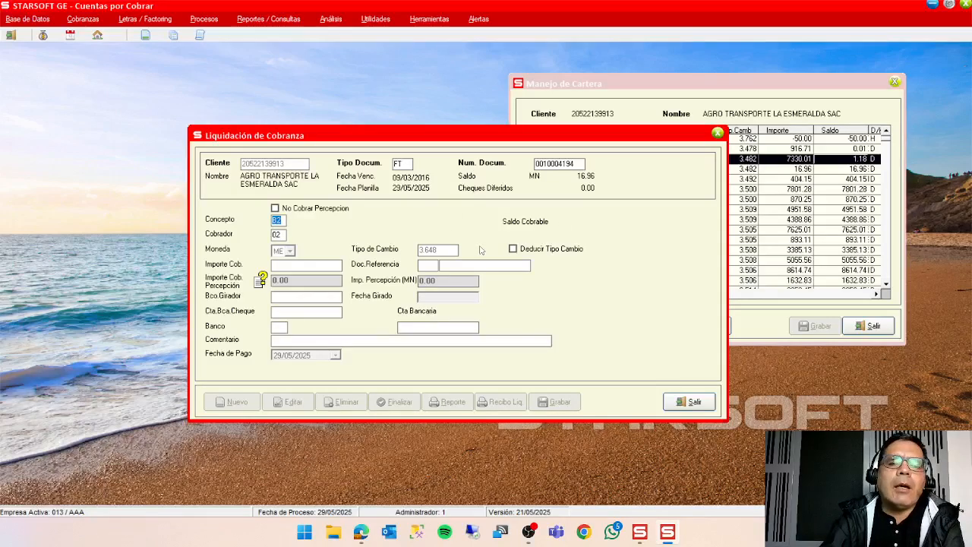
key(Return)
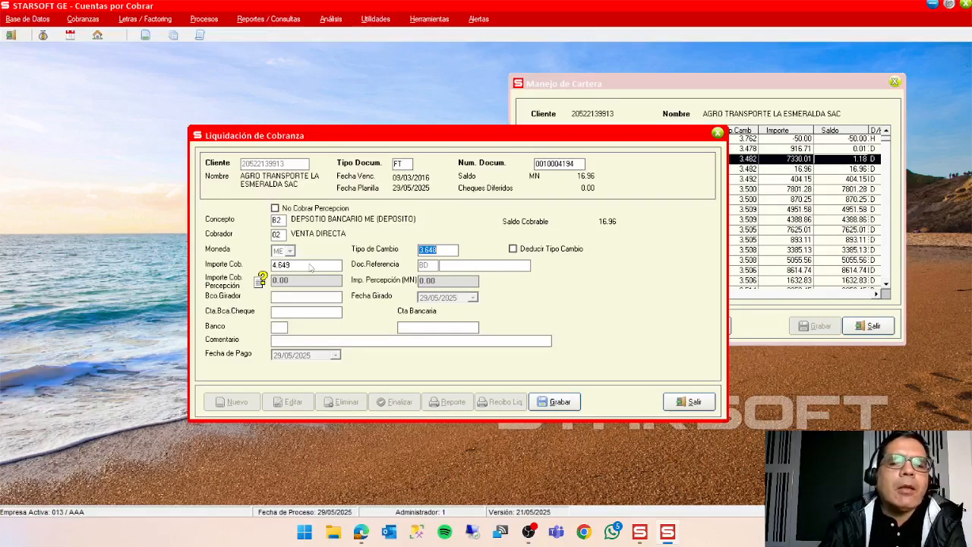
click(310, 265)
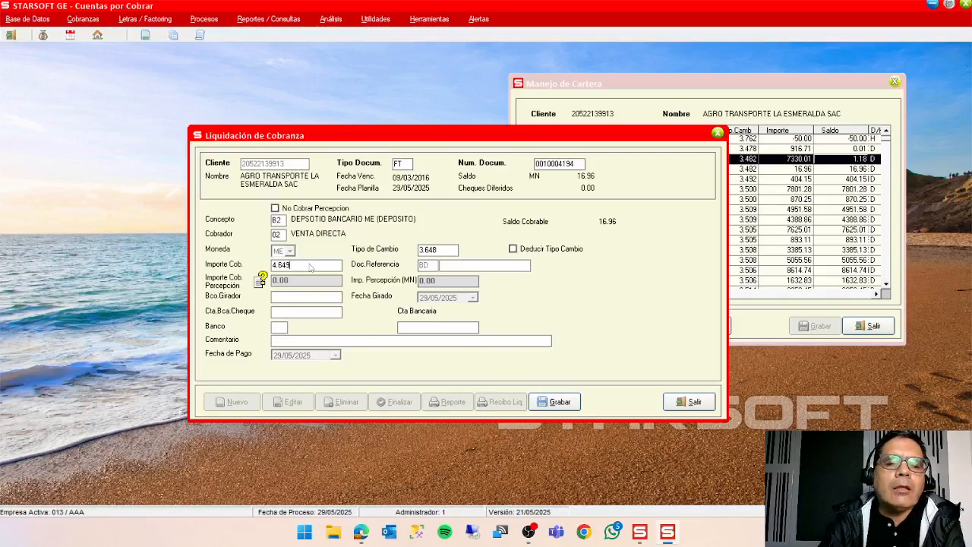
Open the Windows calculator and divide the invoice balance 16.96 by the deposit amount 4.8 to obtain the exchange rate.
right_click(306, 533)
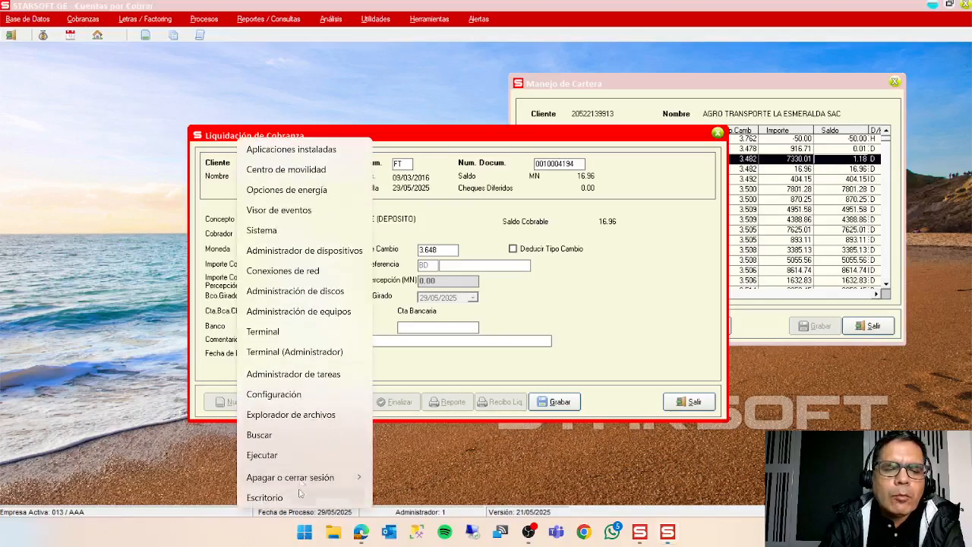
click(306, 454)
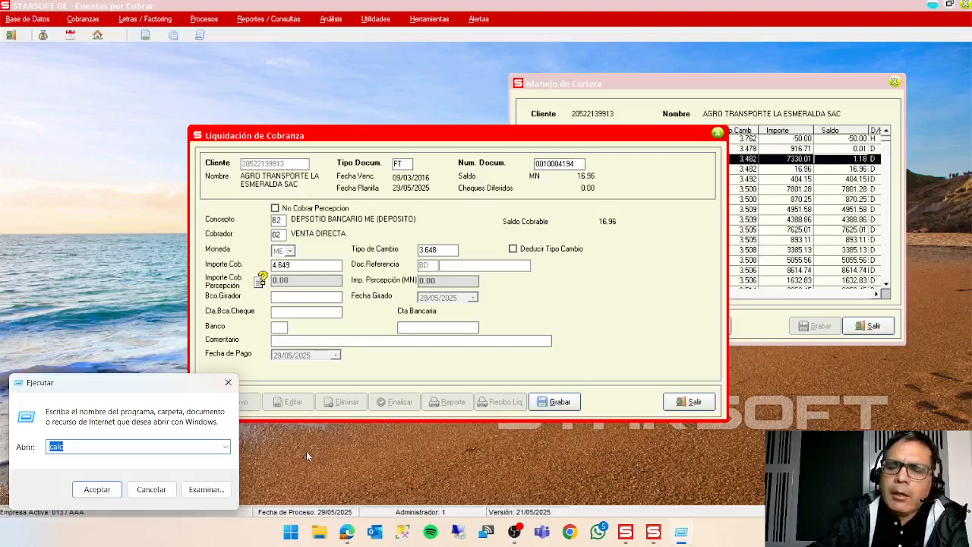
key(Return)
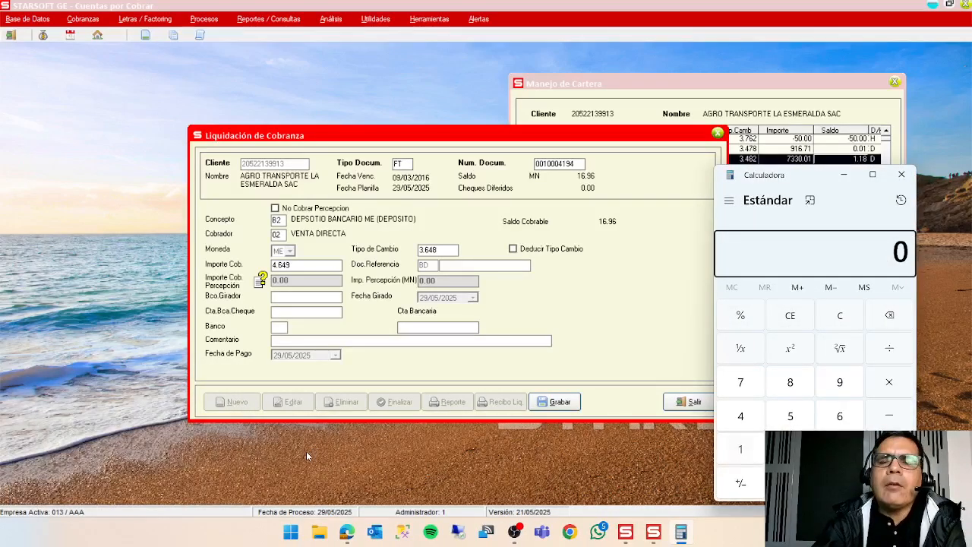
text(16.96)
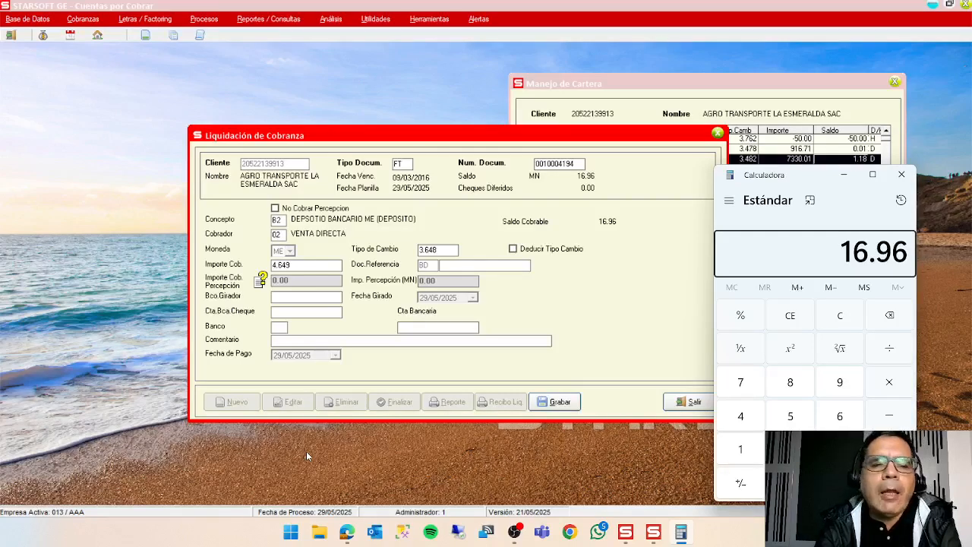
key(slash)
text(4)
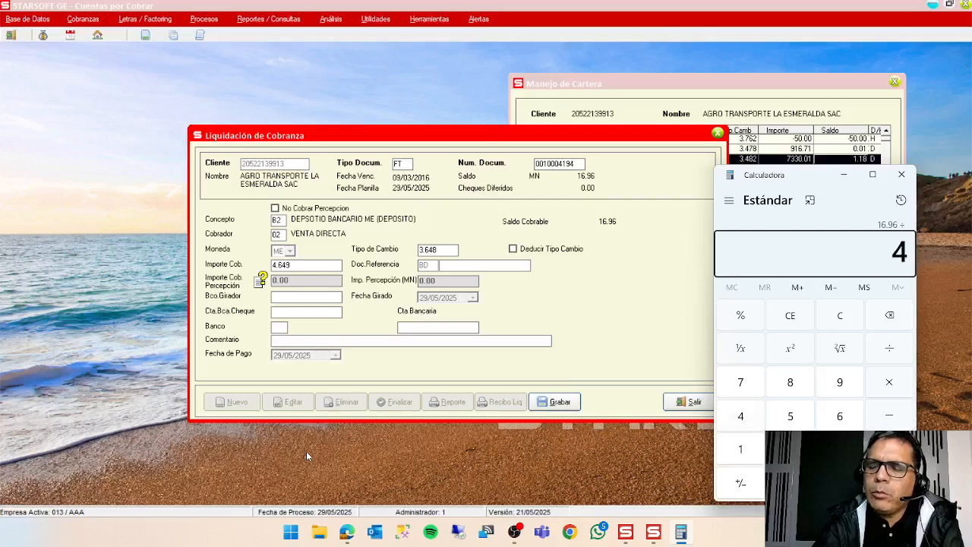
text(.8)
key(Return)
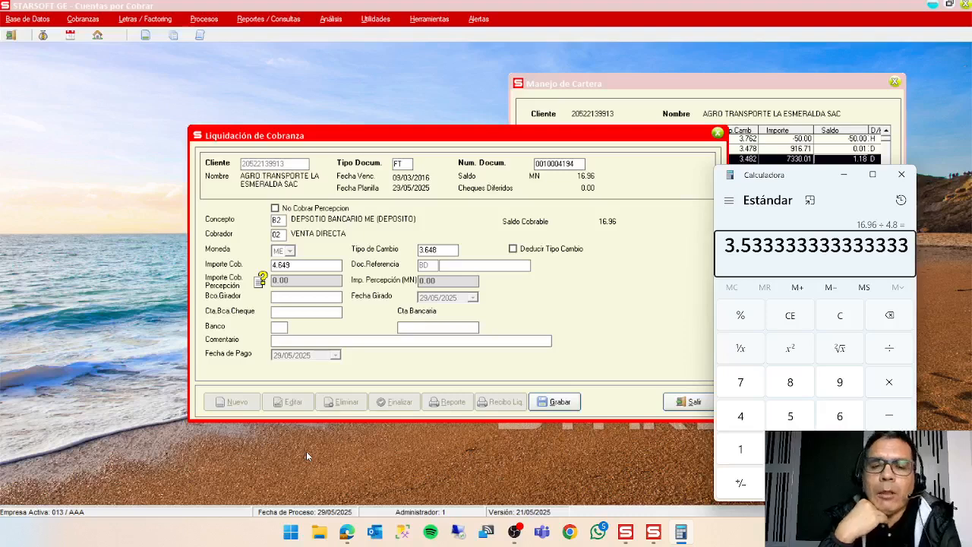
Back in Liquidación de Cobranza, set the exchange rate to 3.533 and the collected amount to 4.8.
click(454, 253)
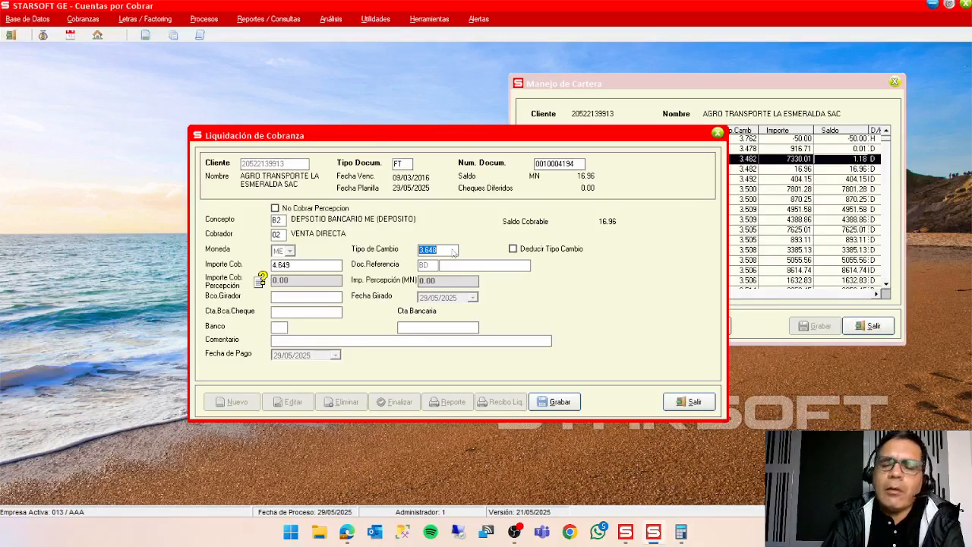
text(3.533)
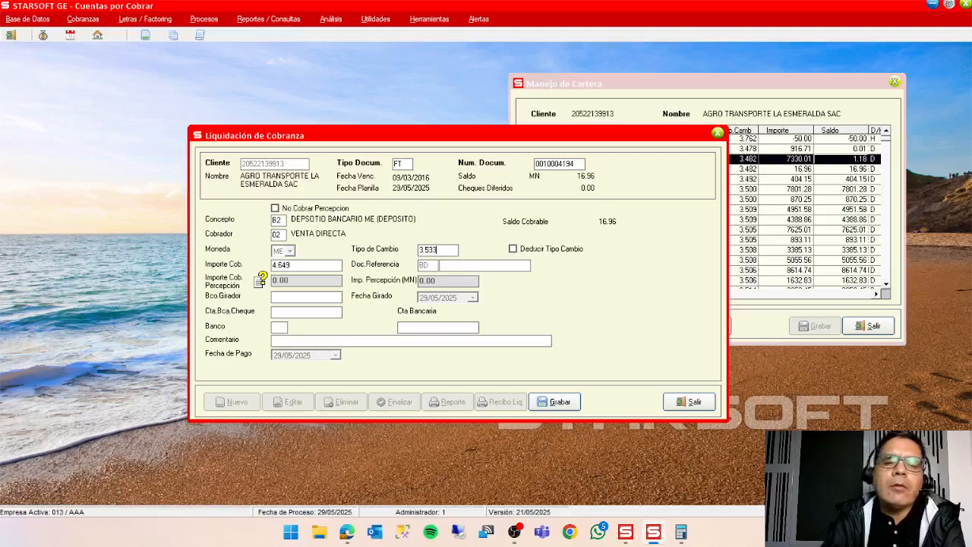
click(336, 266)
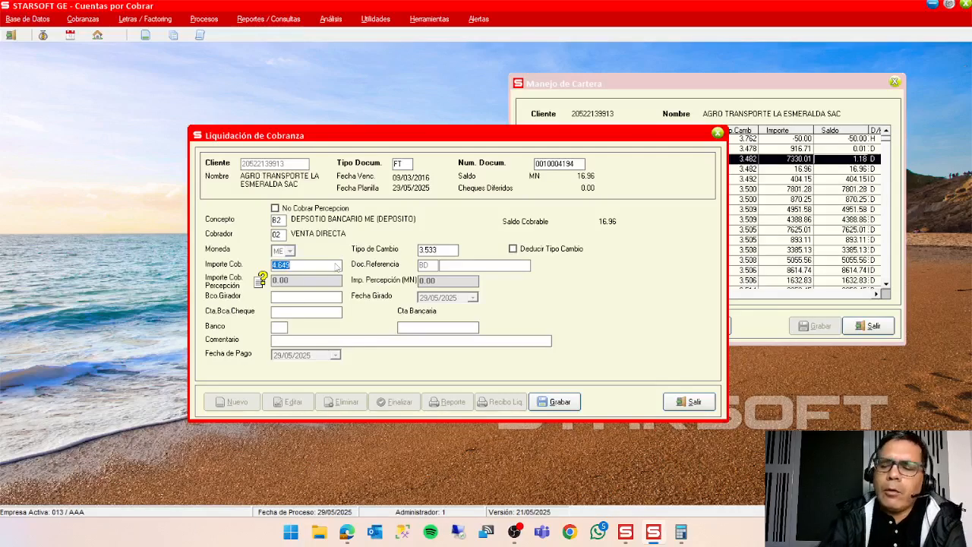
text(4.8)
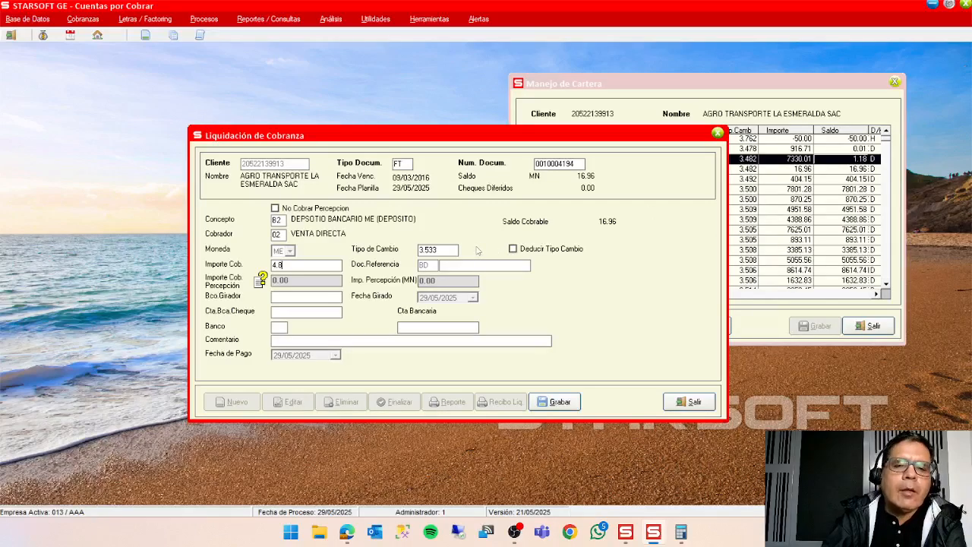
Review the quotient in the calculator again, close it, and discard the unsaved collection.
click(681, 532)
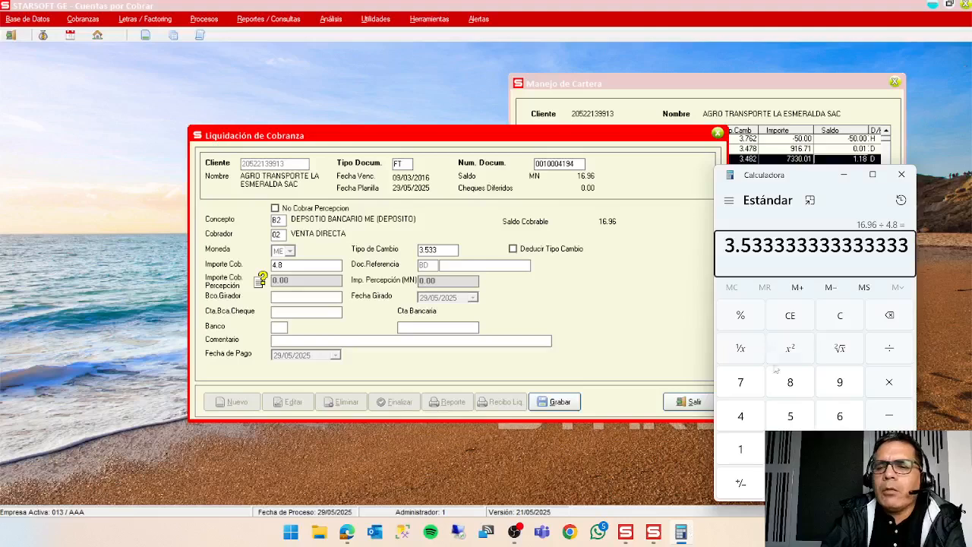
click(902, 174)
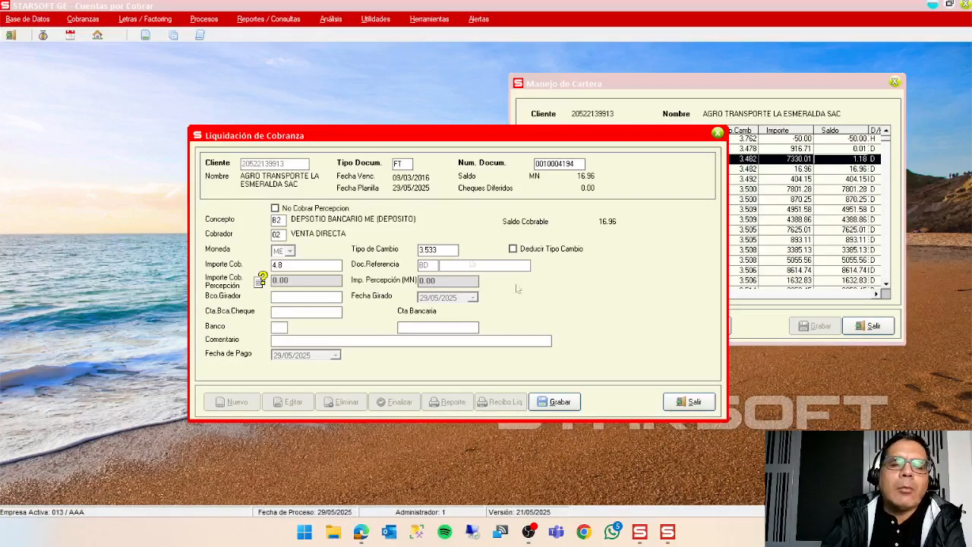
click(690, 402)
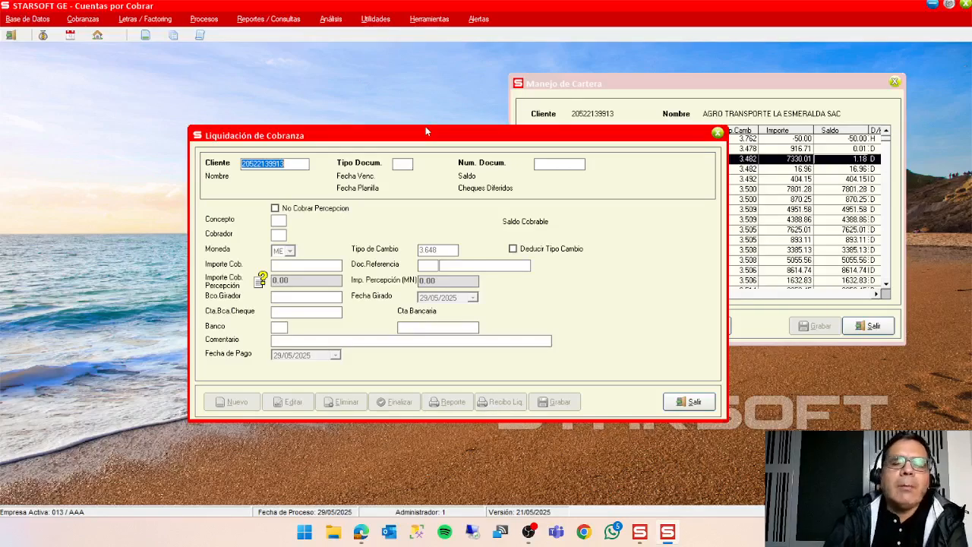
key(Return)
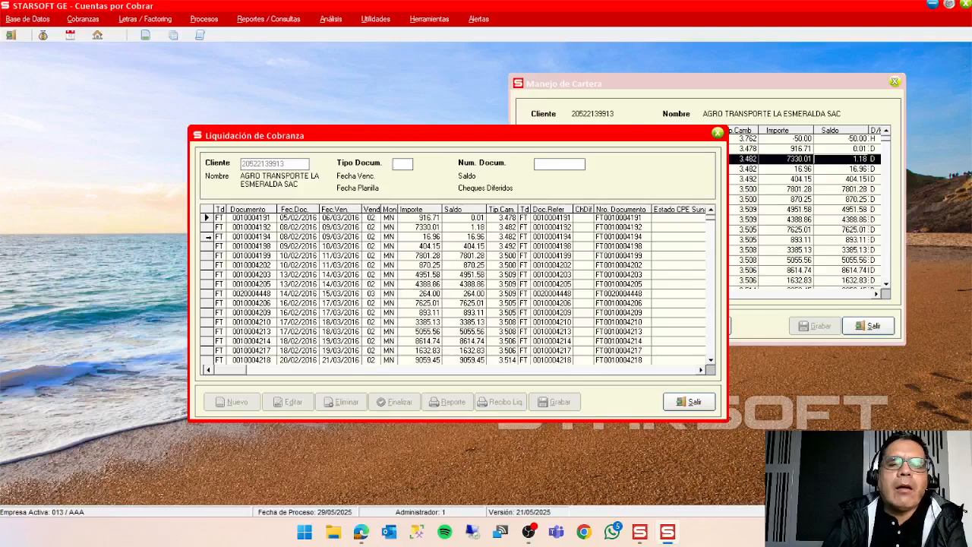
click(207, 237)
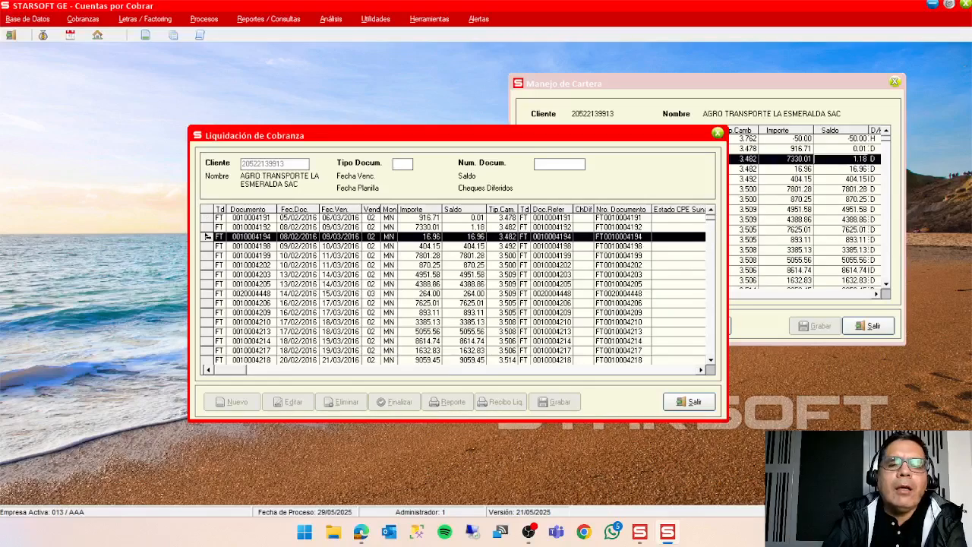
double_click(208, 237)
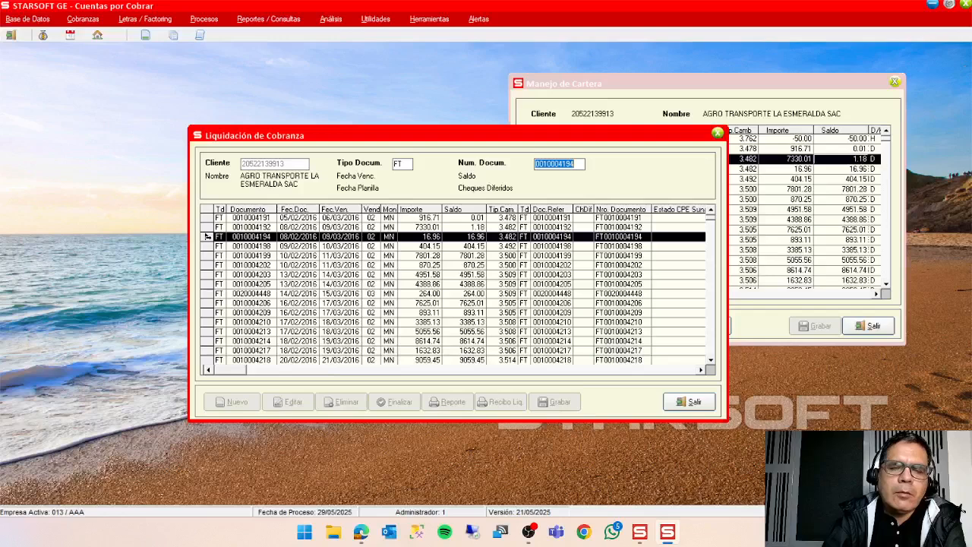
key(Return)
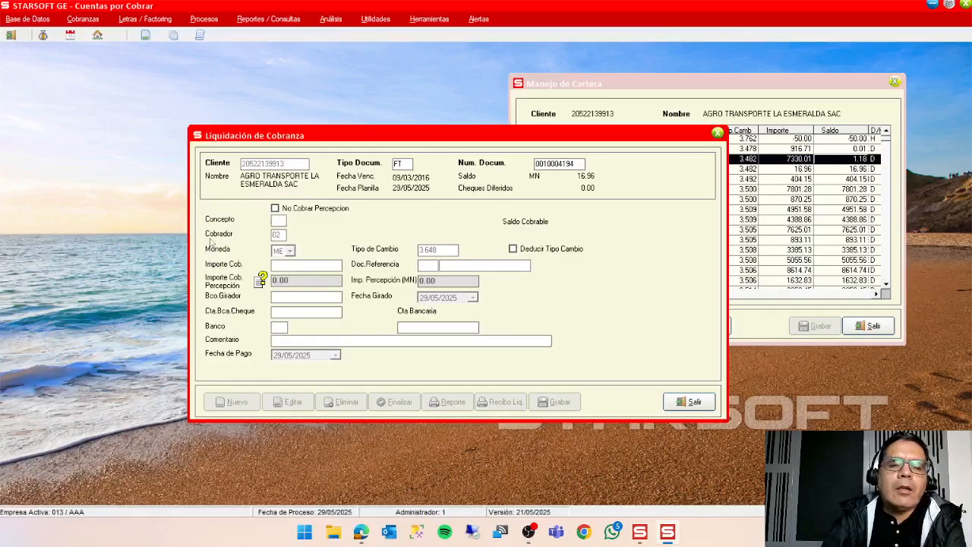
double_click(280, 221)
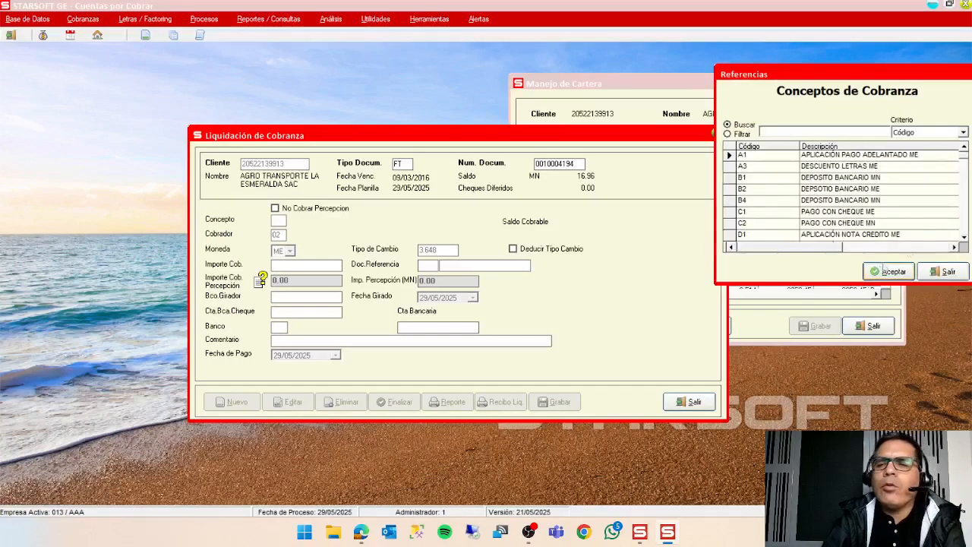
click(886, 190)
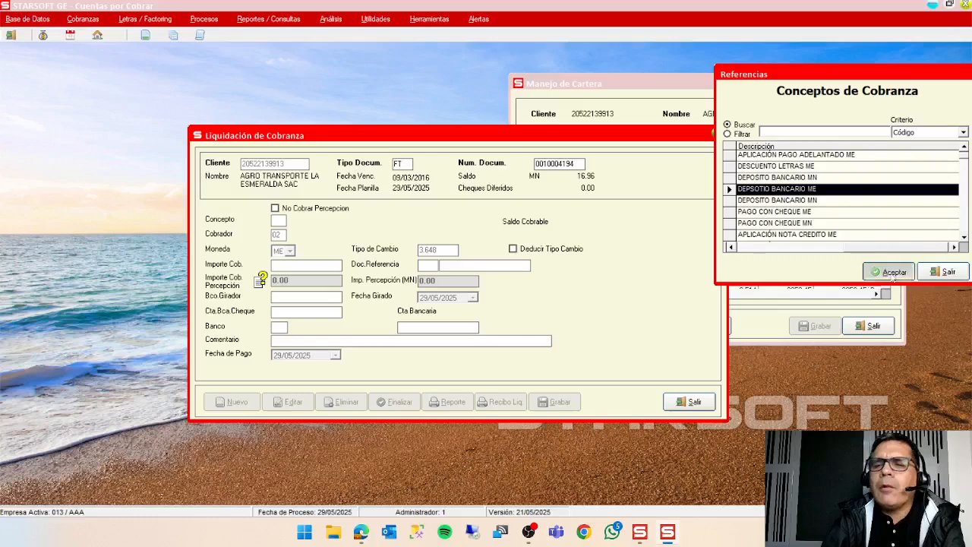
click(890, 272)
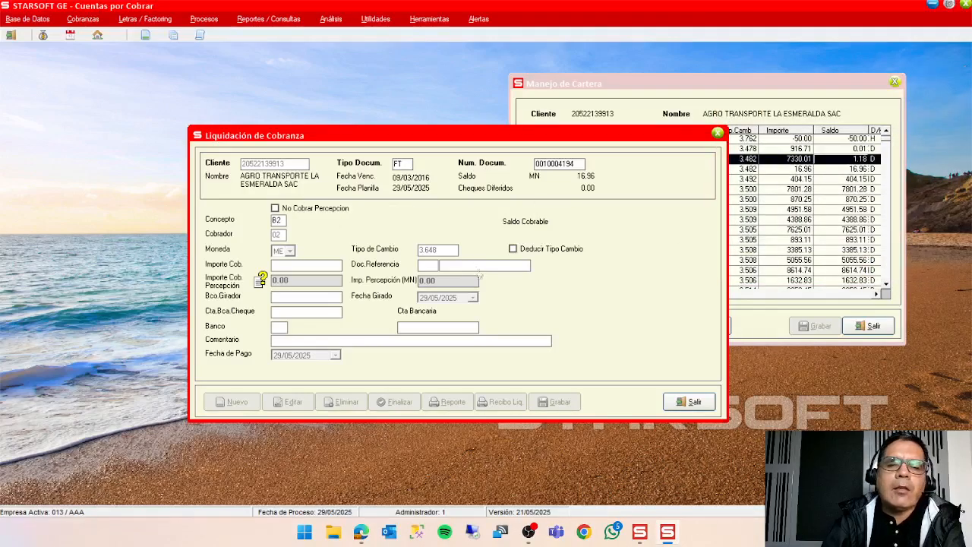
Enable Deducir Tipo Cambio and enter a collected amount of 4.80 so the exchange rate is calculated automatically.
click(518, 249)
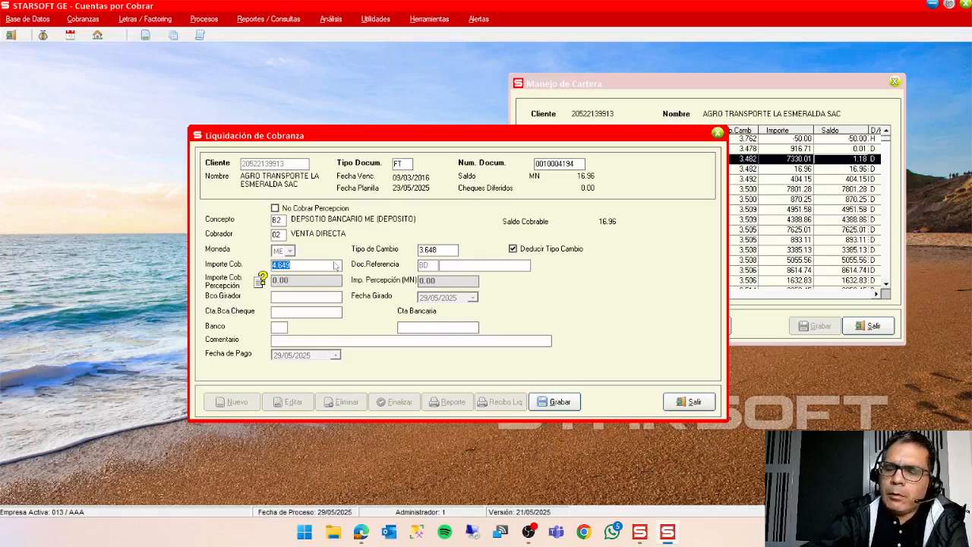
text(4.8)
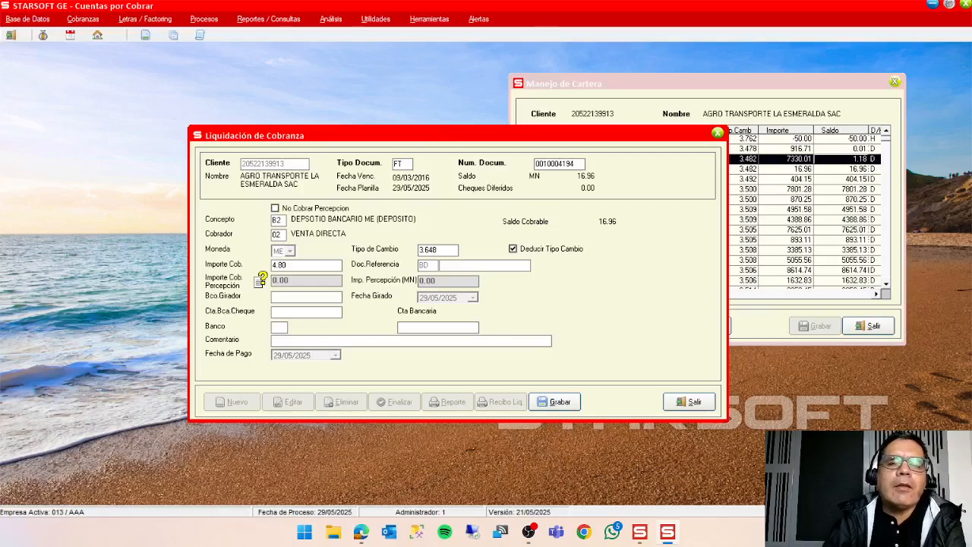
key(Return)
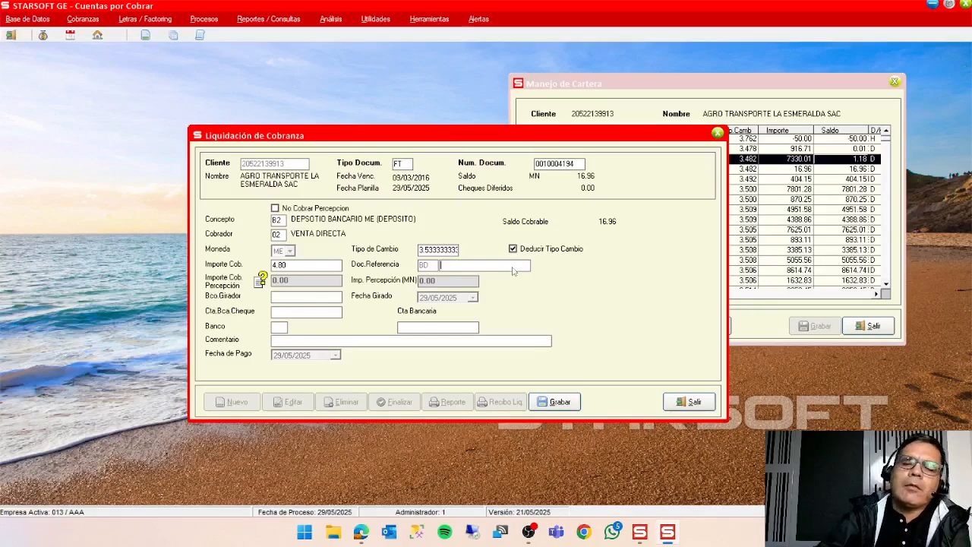
Enter reference document 54515 and choose bank 01, BCP ME, for the collection.
text(54515)
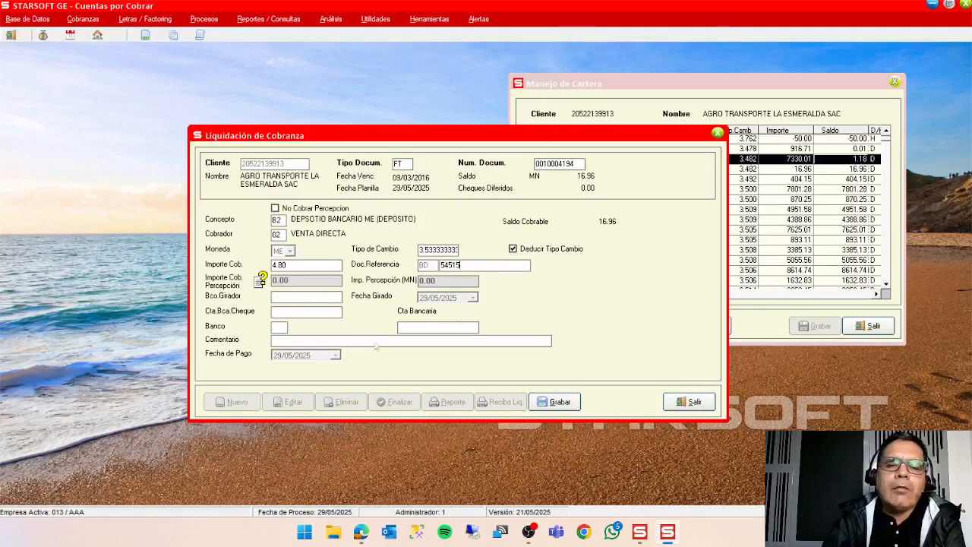
double_click(279, 328)
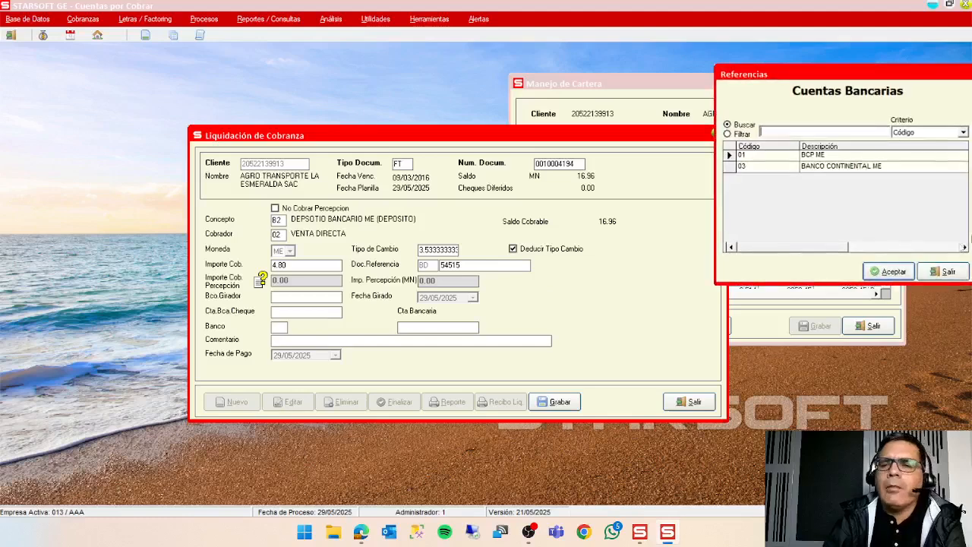
click(889, 272)
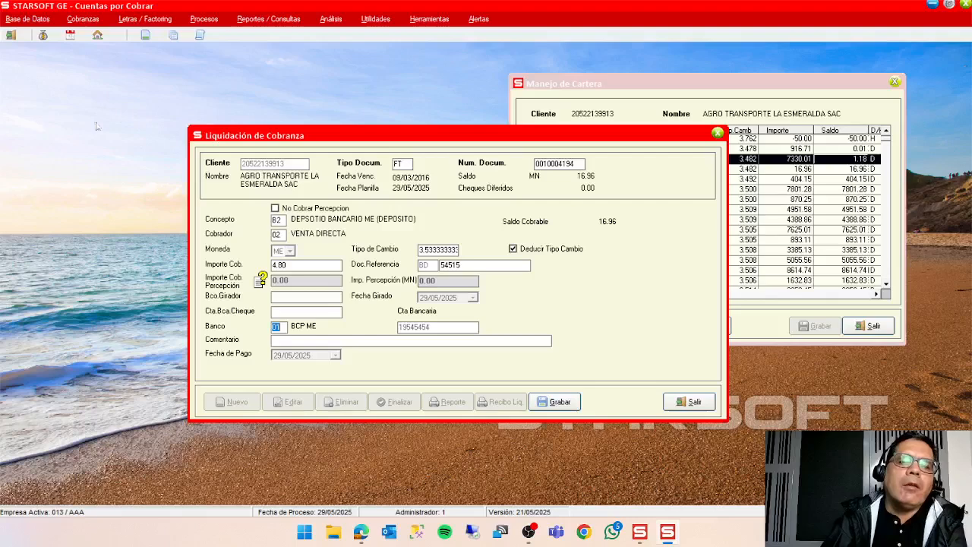
Find the Regularización de Saldos process among the accounting entry processes again, without running it.
click(204, 19)
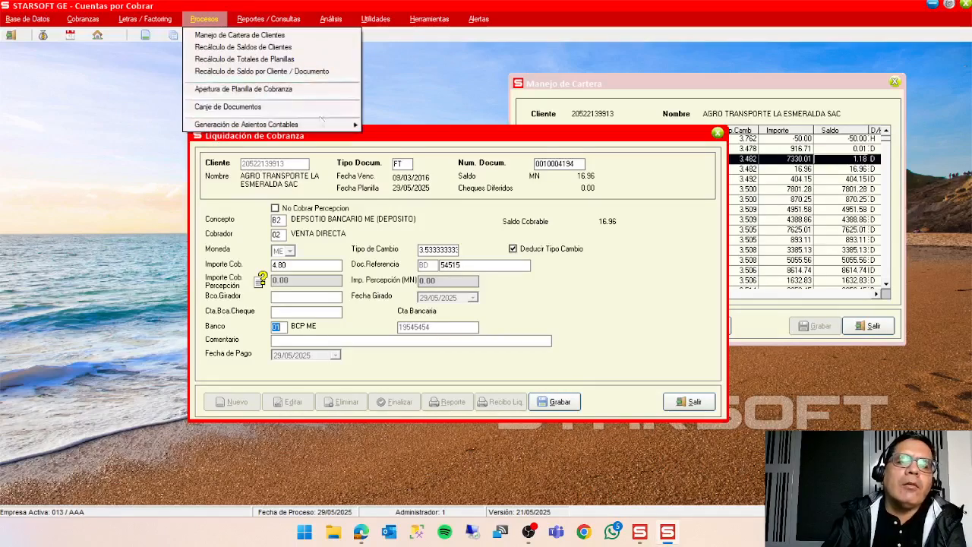
mouse_move(320, 122)
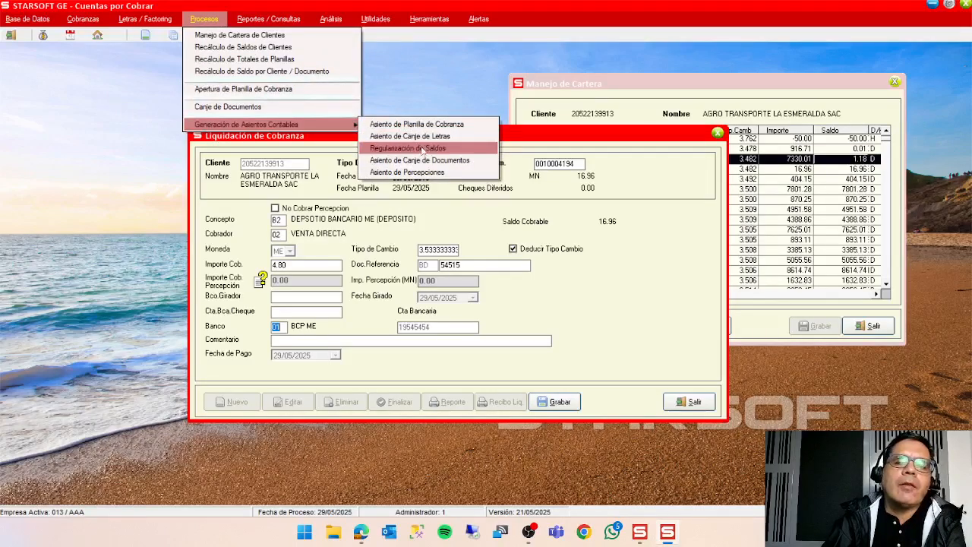
click(715, 360)
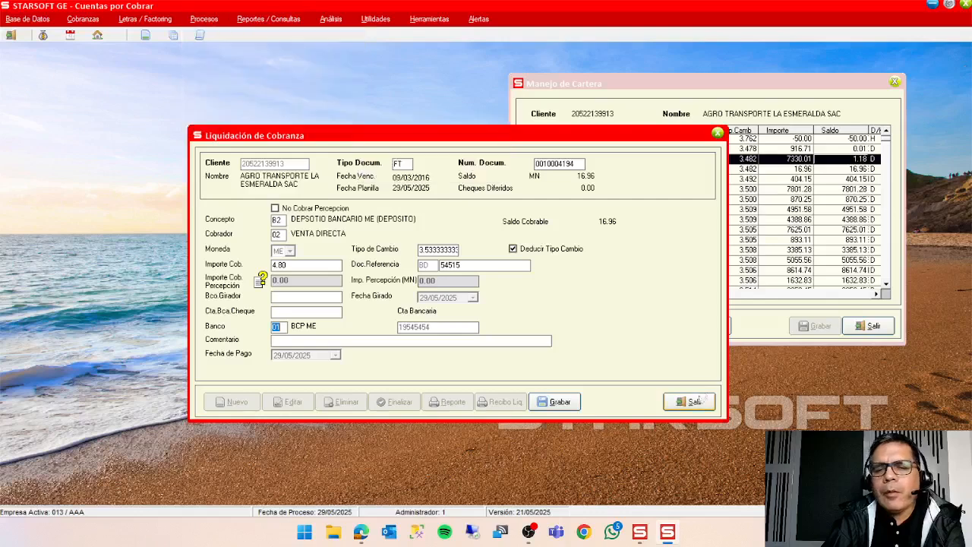
click(694, 402)
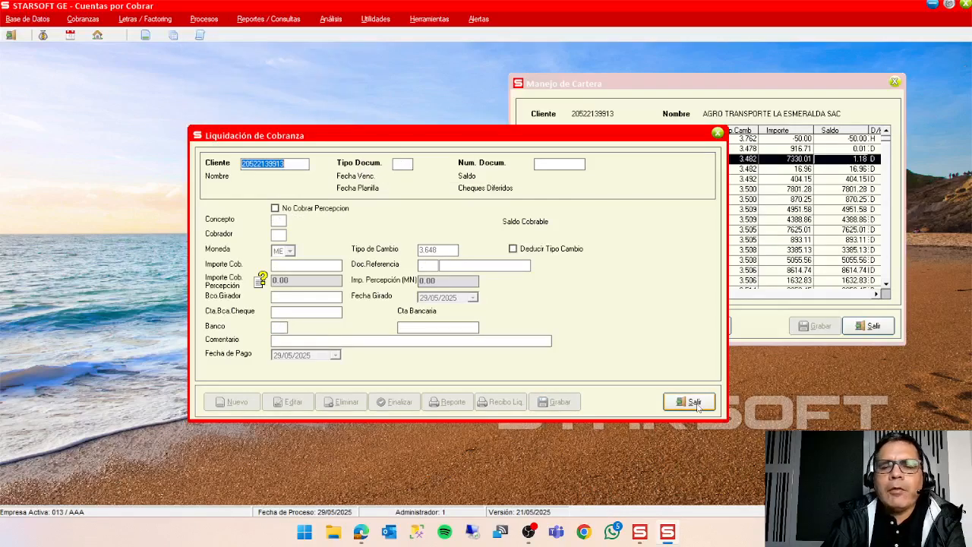
click(698, 406)
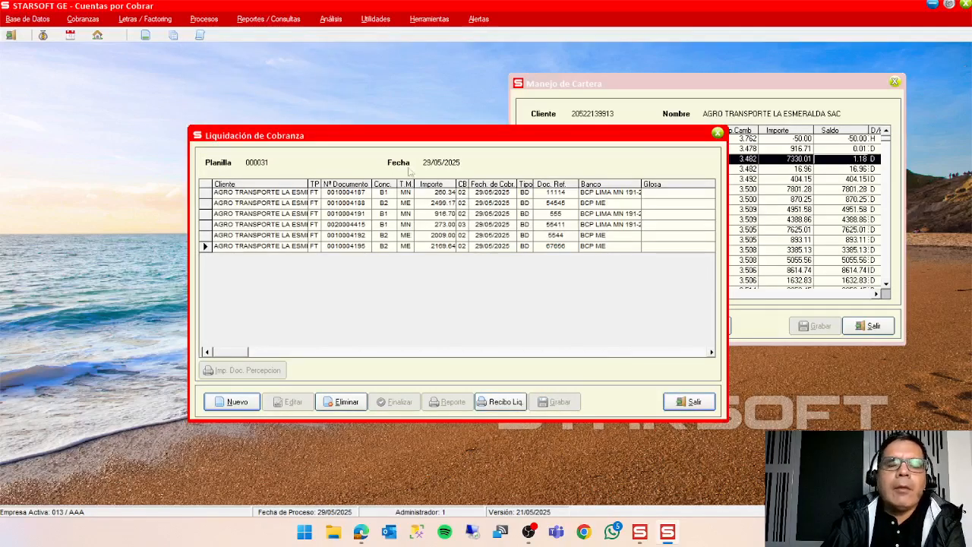
Close the collection liquidation and run the Regularización de Saldos process, accepting the insertion of its records into planilla 000031.
click(694, 402)
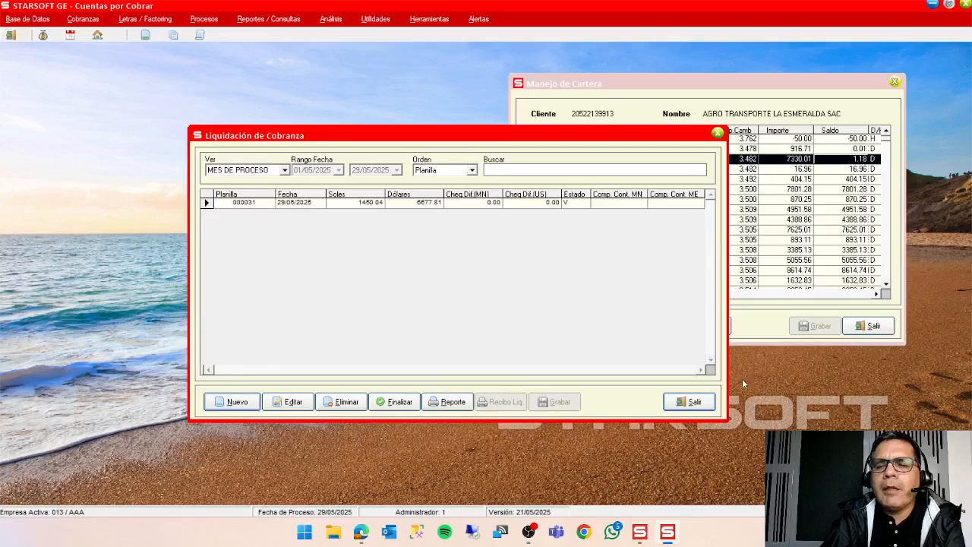
click(689, 402)
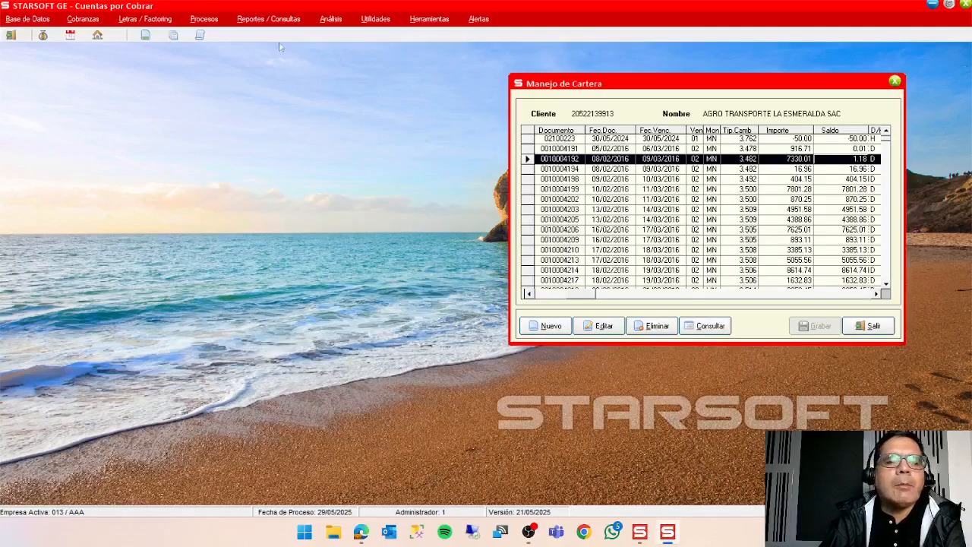
click(204, 18)
mouse_move(304, 125)
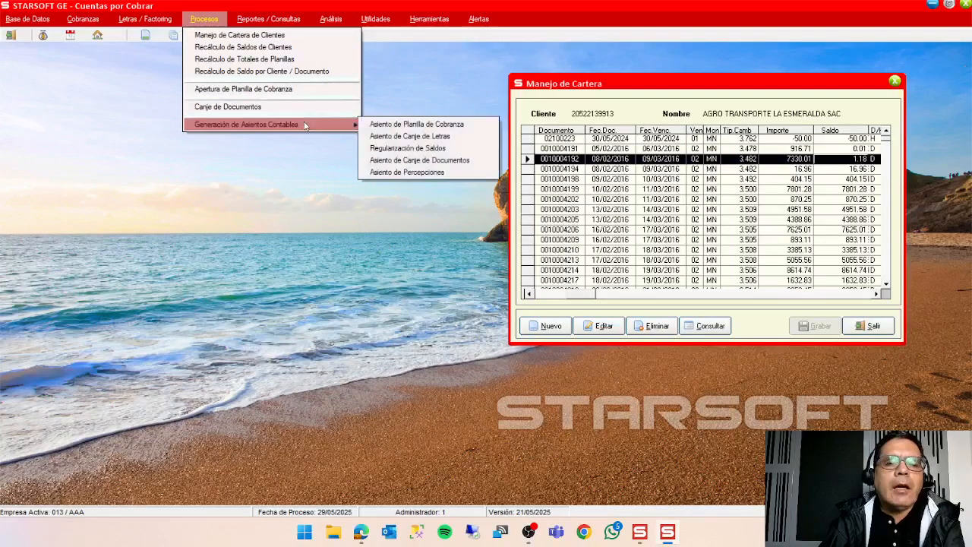
click(456, 150)
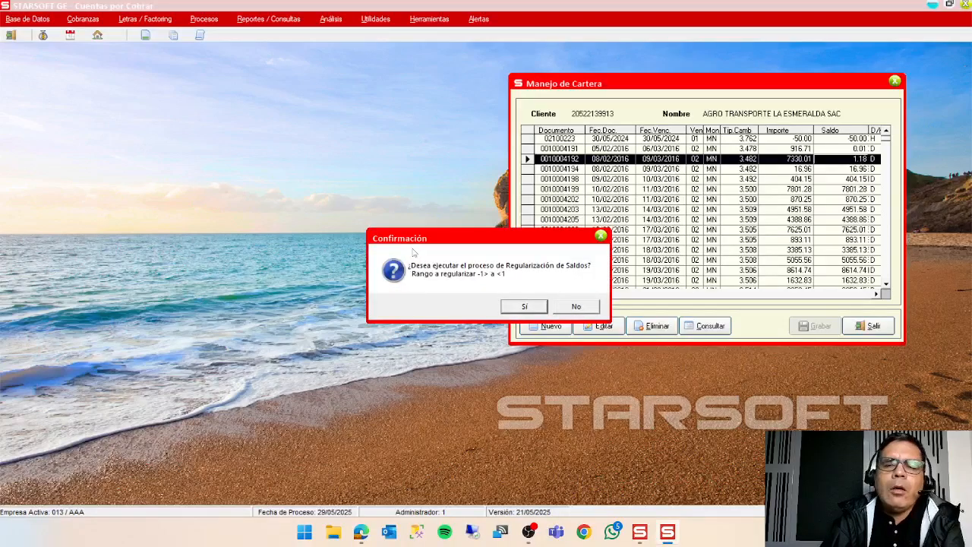
drag(460, 242, 319, 176)
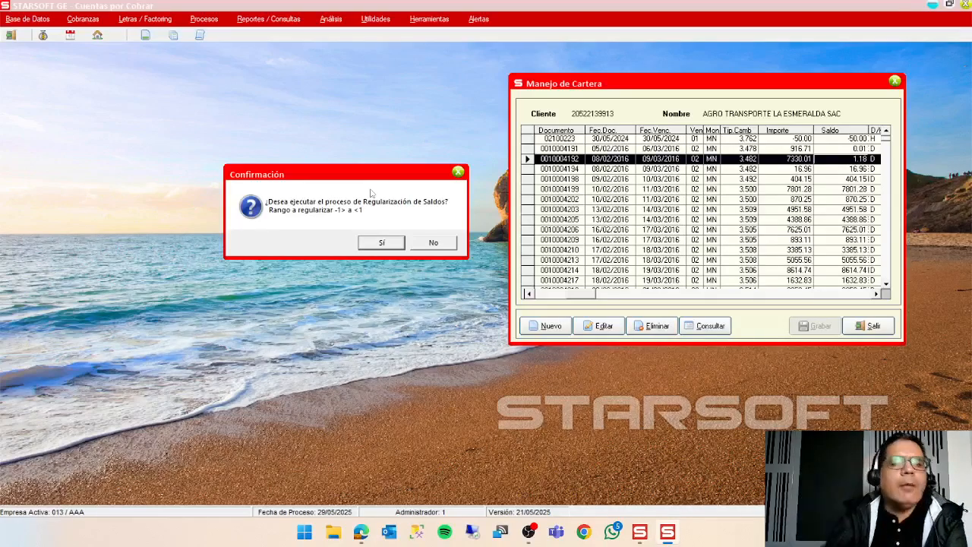
click(385, 244)
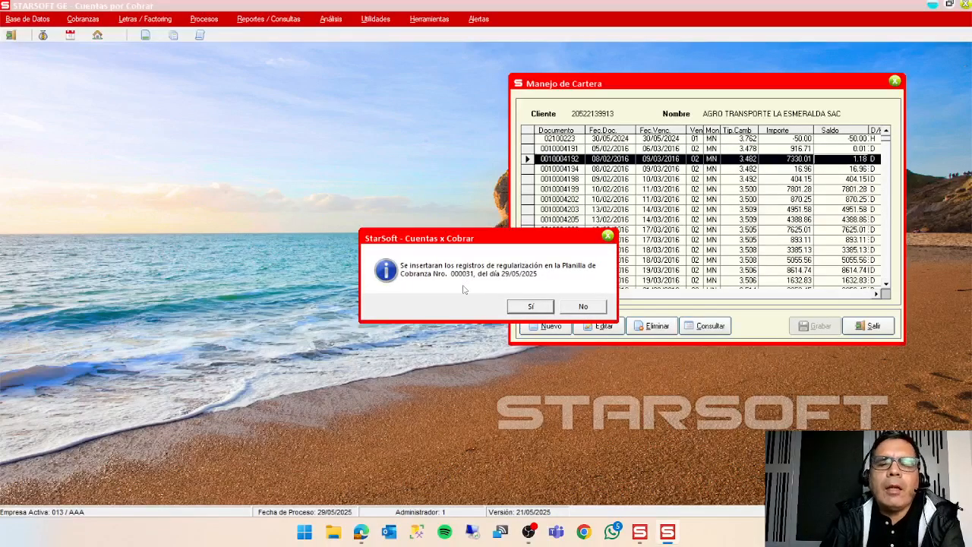
click(538, 311)
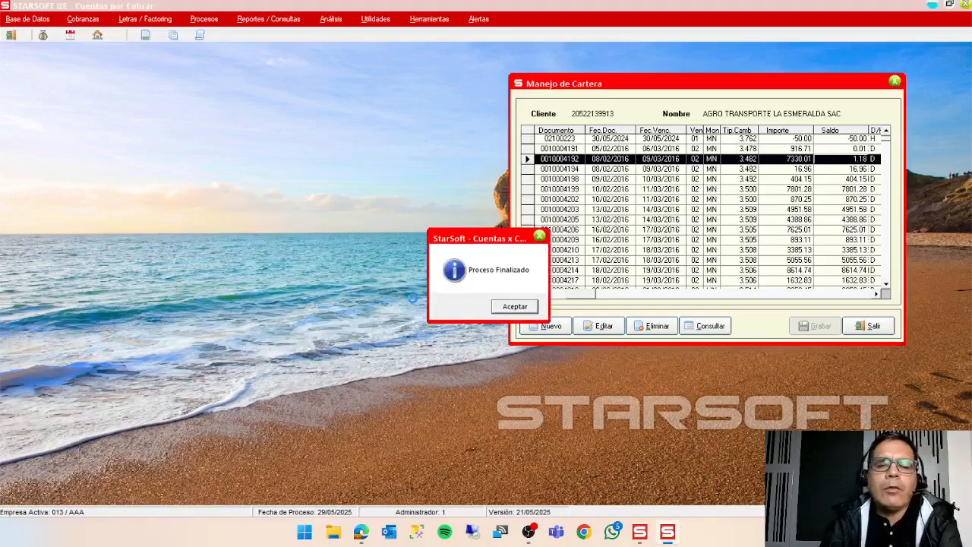
click(524, 307)
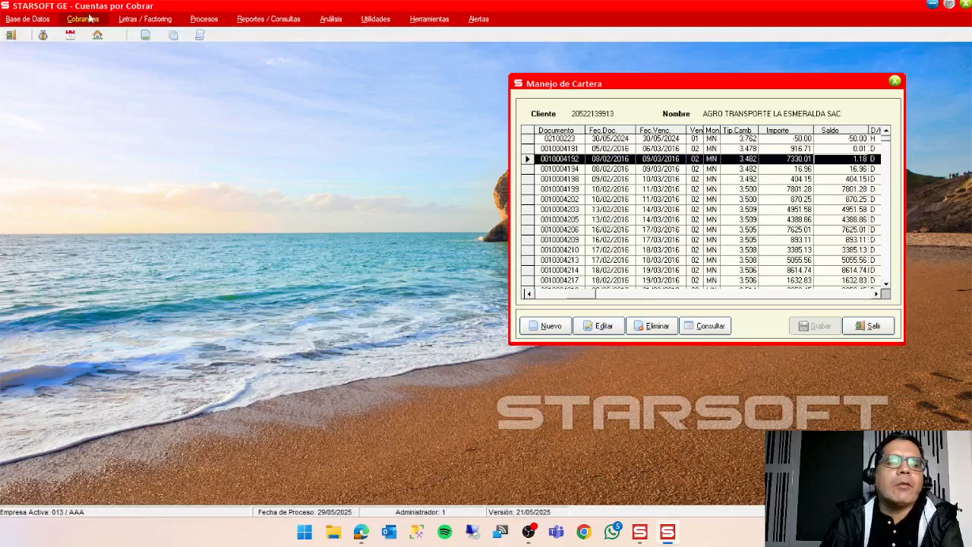
Open planilla 000031 in the collection liquidation to review its registered entries.
click(88, 19)
click(100, 35)
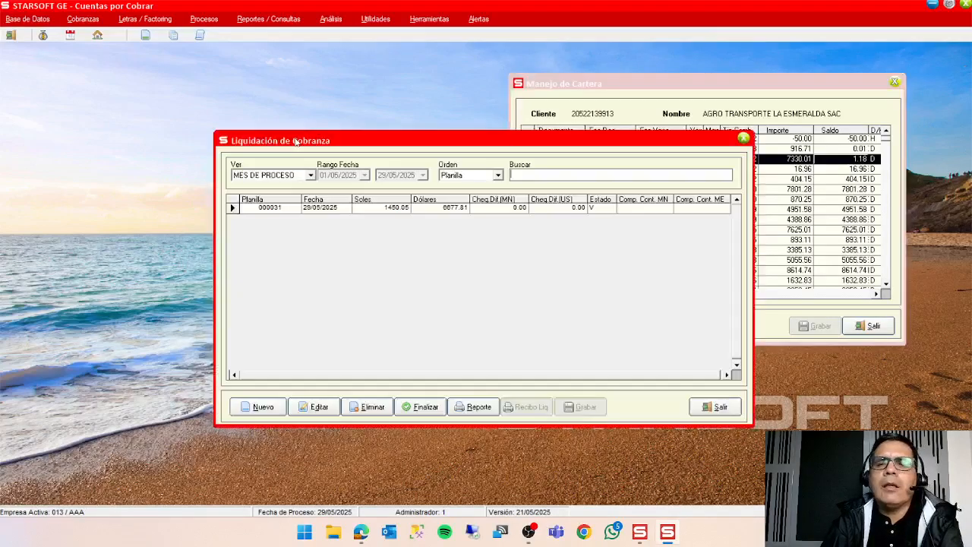
click(317, 406)
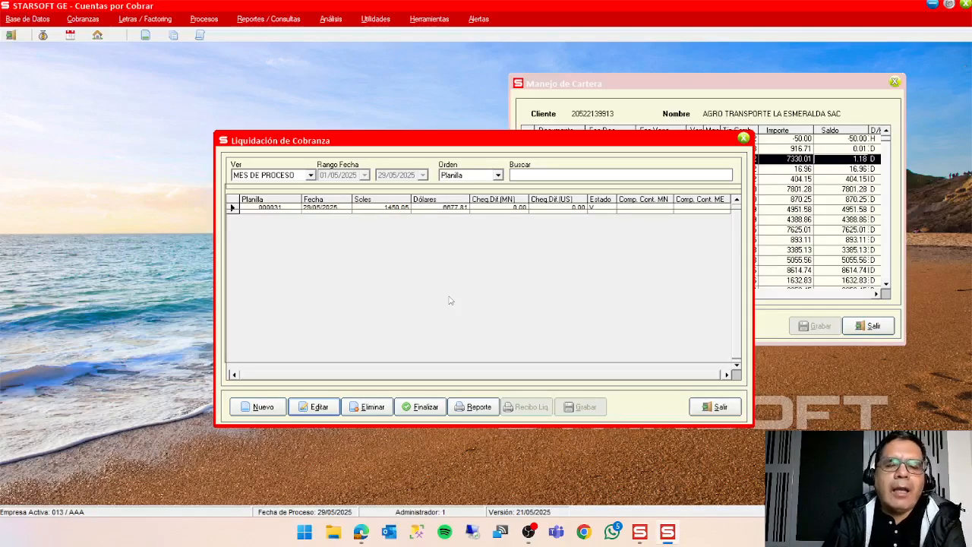
click(752, 92)
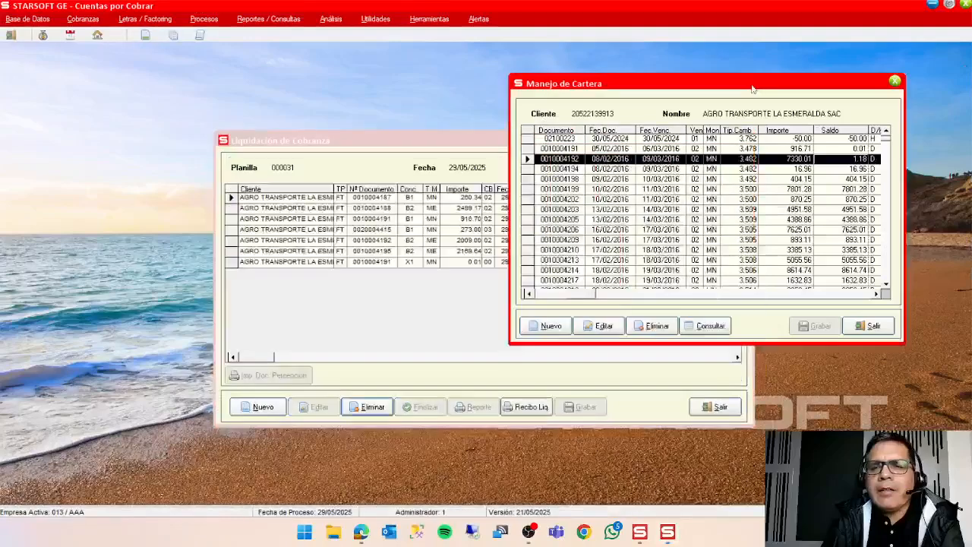
click(420, 303)
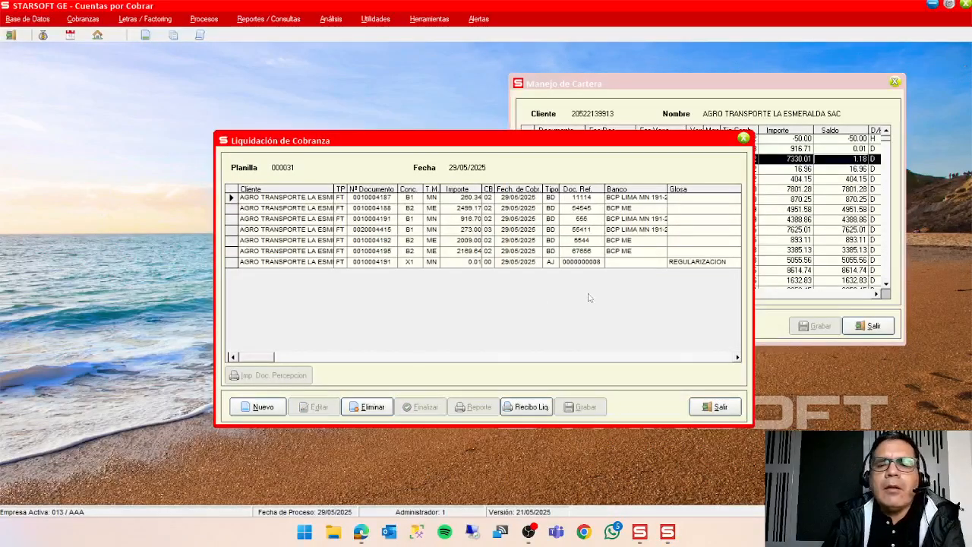
click(738, 93)
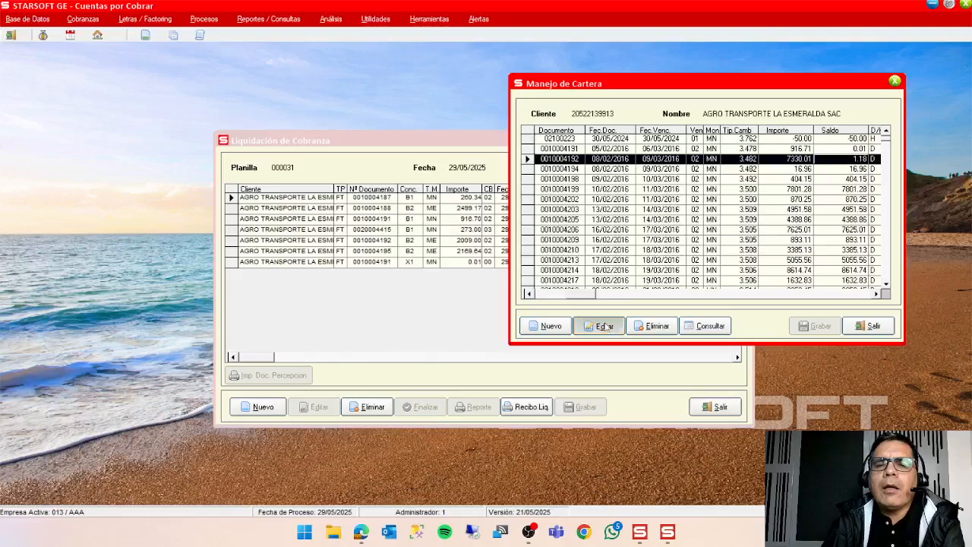
click(865, 331)
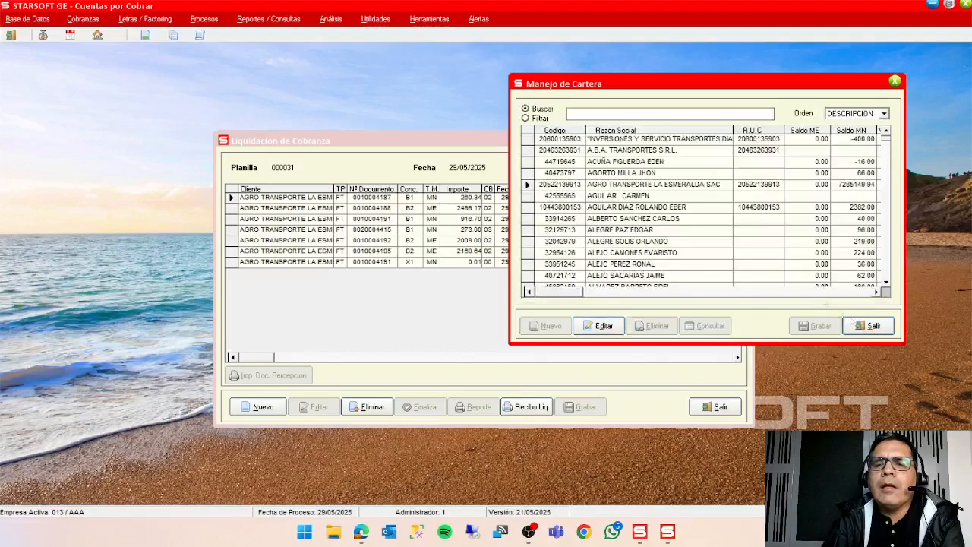
click(604, 326)
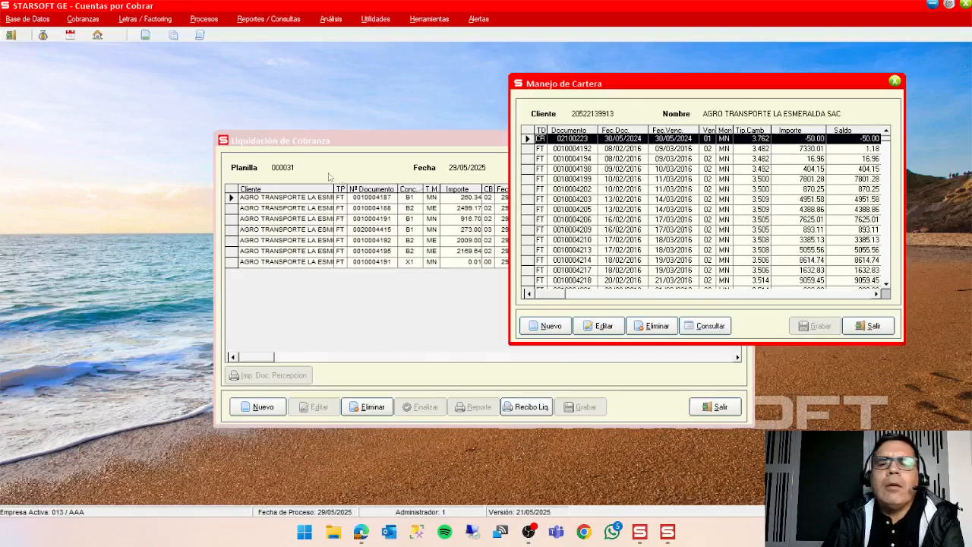
click(371, 147)
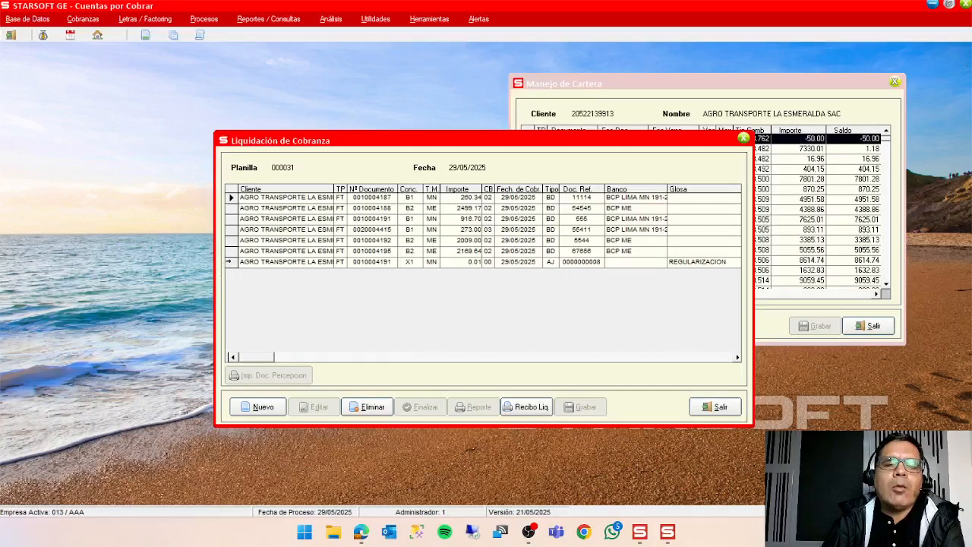
click(229, 262)
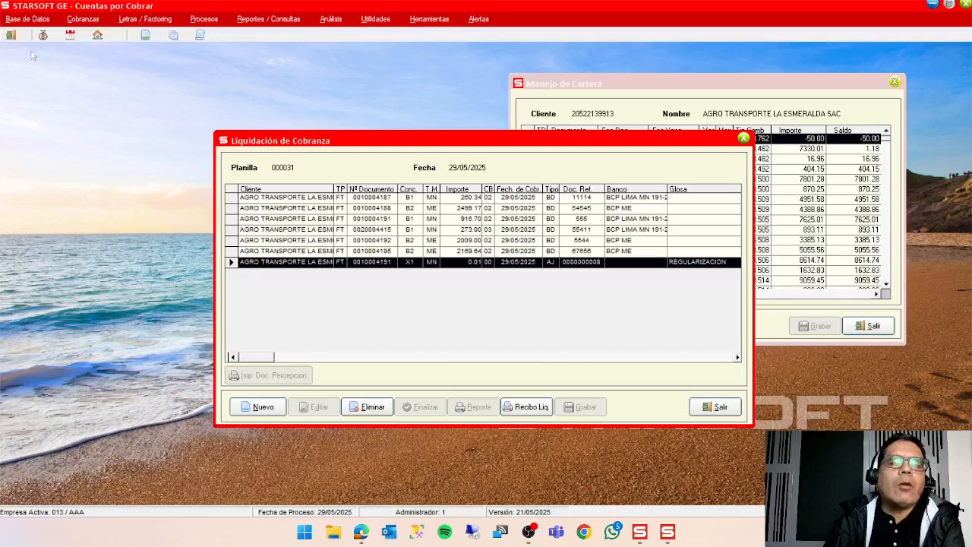
Open collection concept X1, PERDIDA POR DIFERENCIA DE CAMBIO MN, for accounting account modification.
click(38, 26)
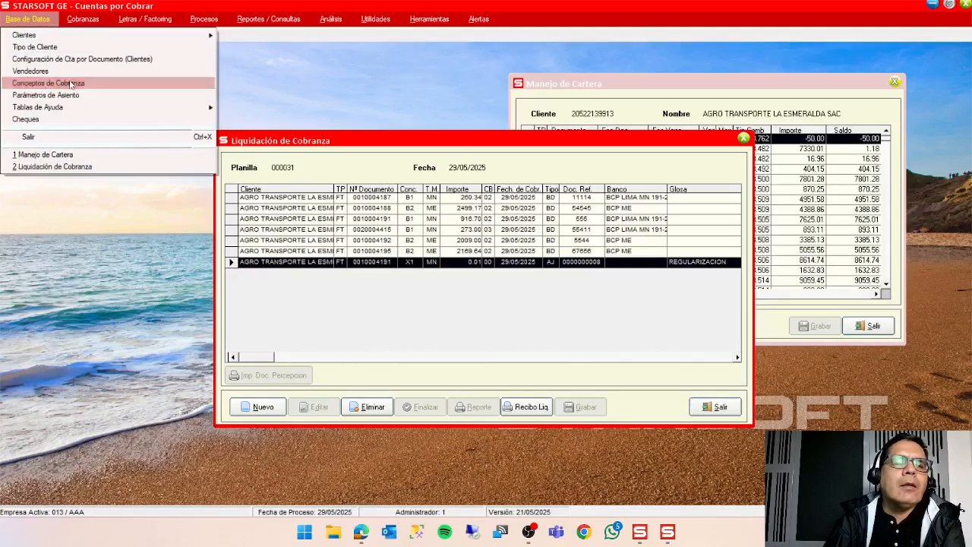
click(247, 161)
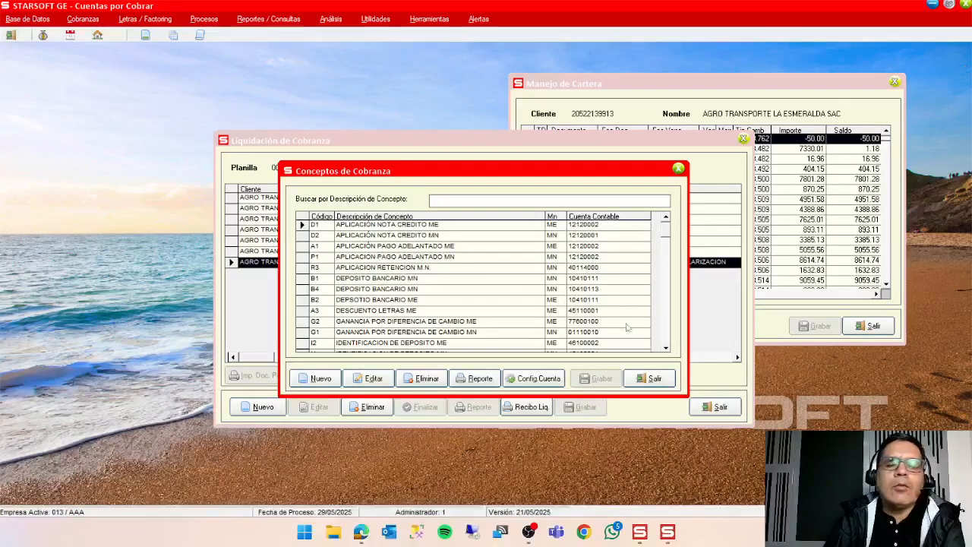
click(663, 341)
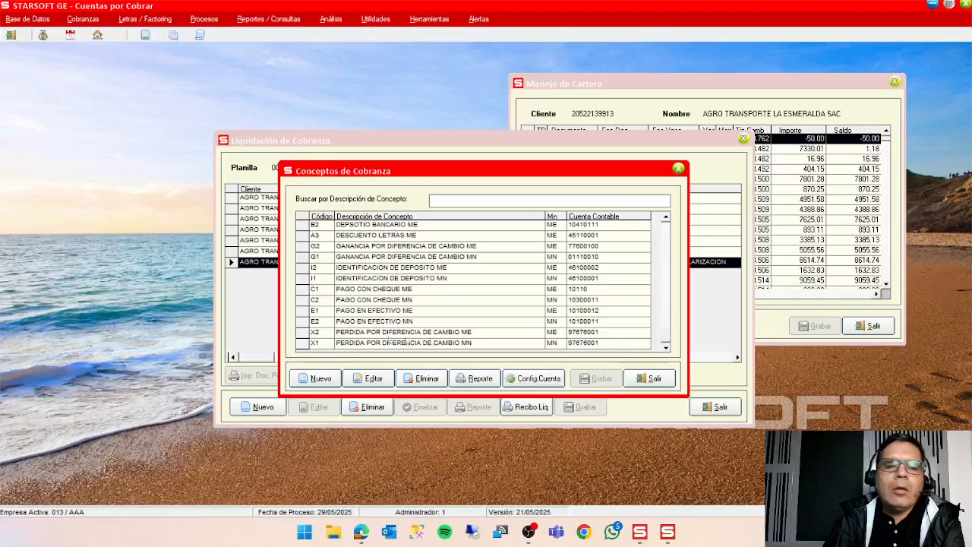
click(301, 344)
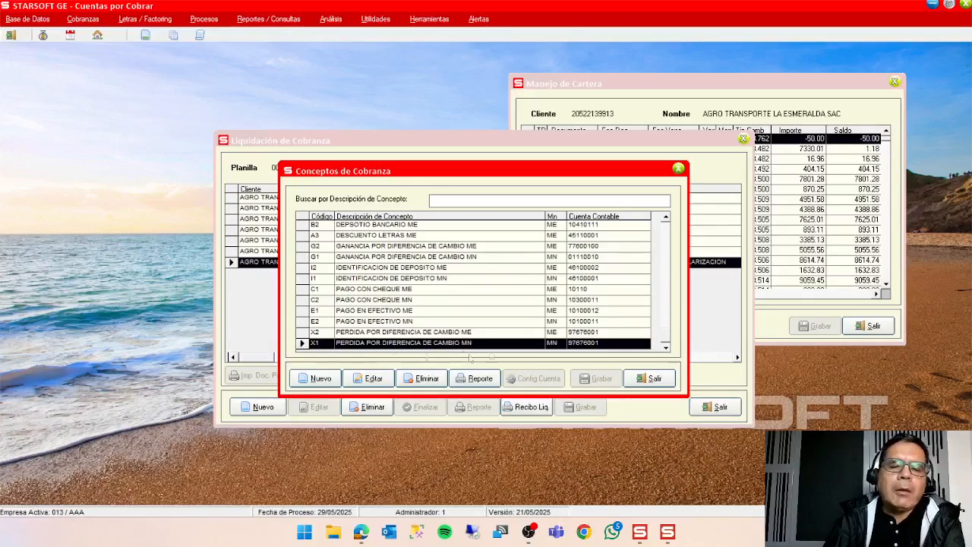
click(375, 380)
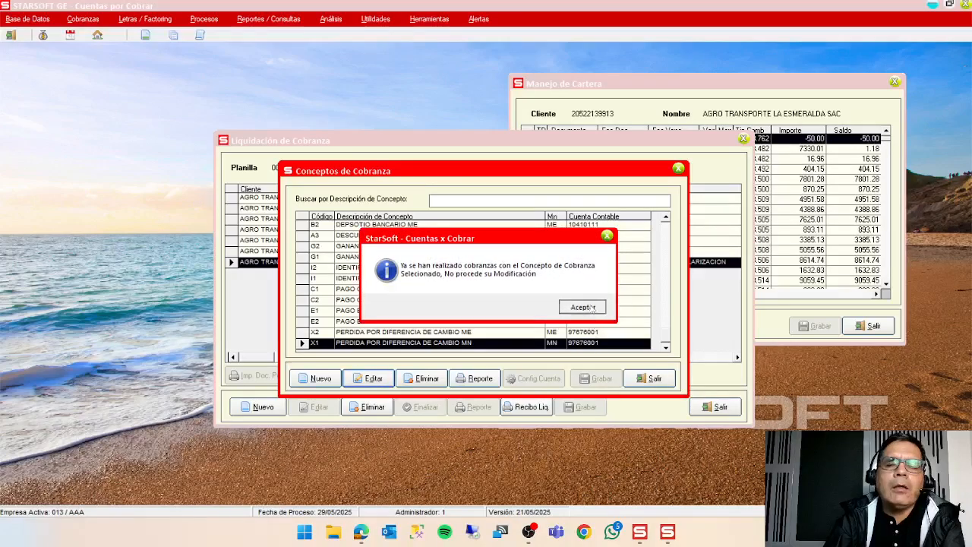
click(583, 307)
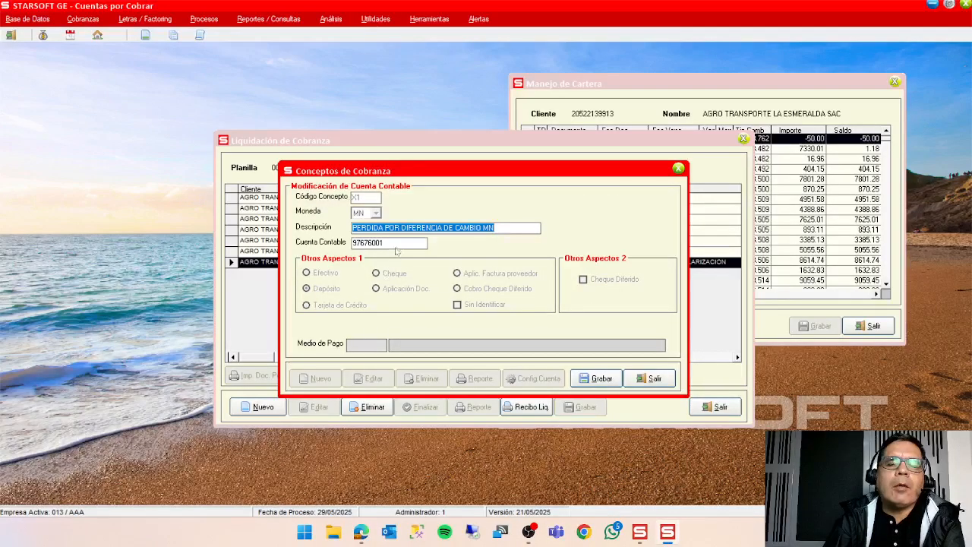
Check the Cuenta Contable of concept X1, leave it without saving, and look at concept X2 before closing the concepts.
click(400, 245)
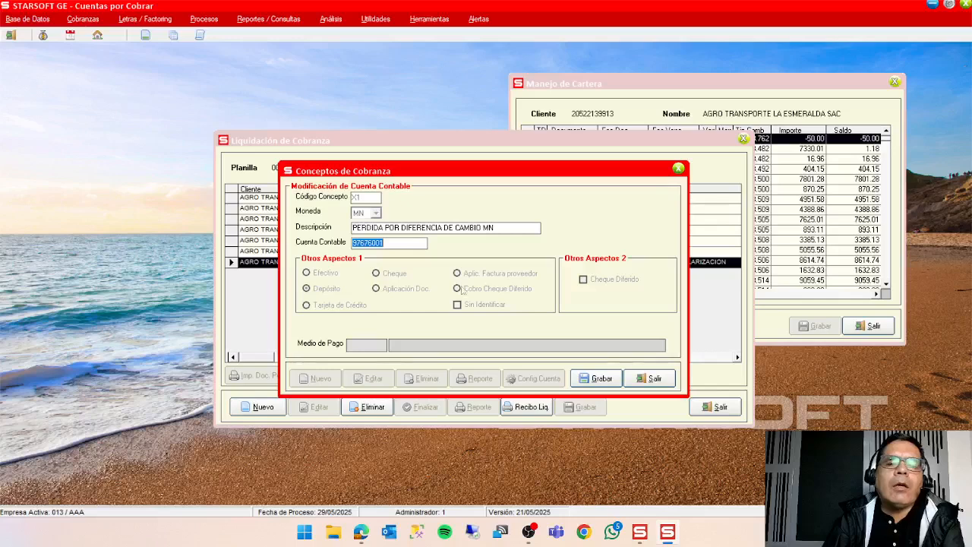
click(650, 381)
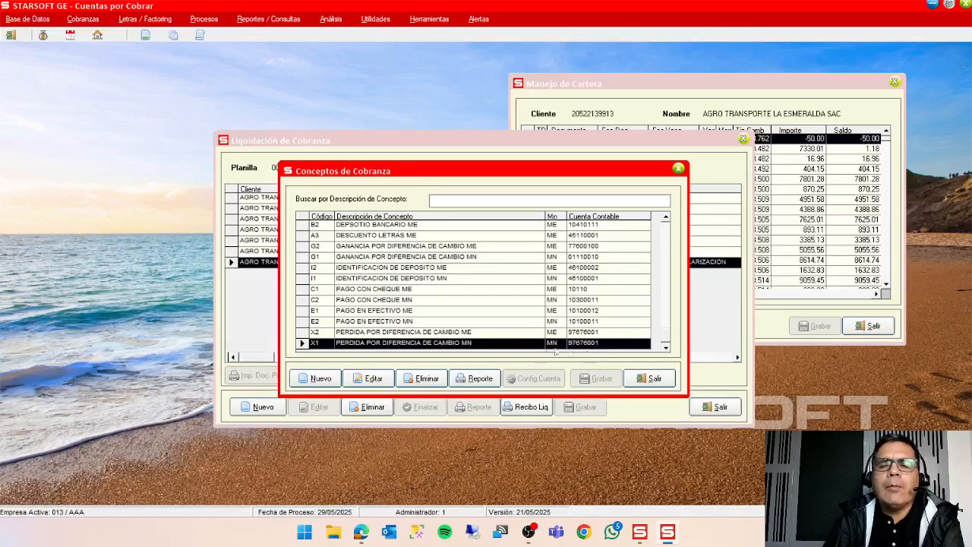
click(453, 334)
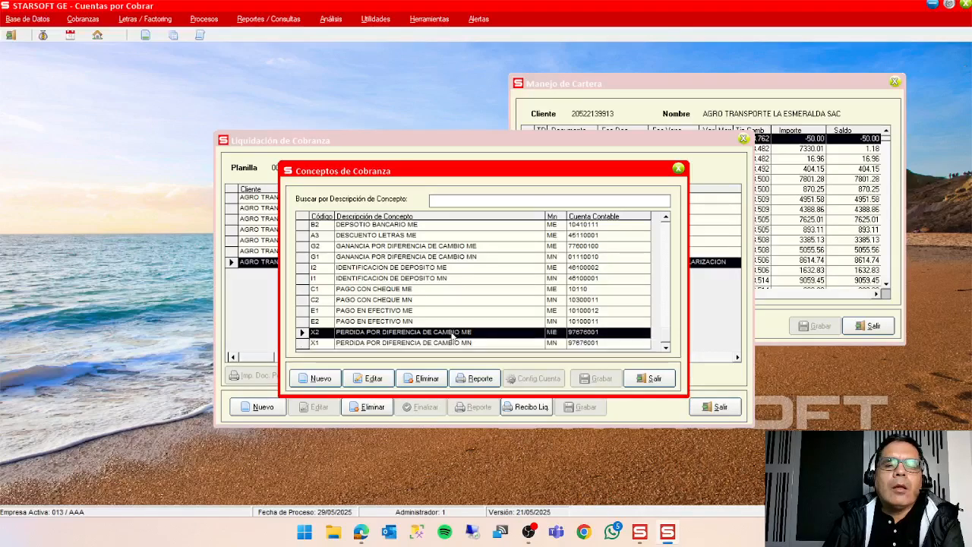
key(Escape)
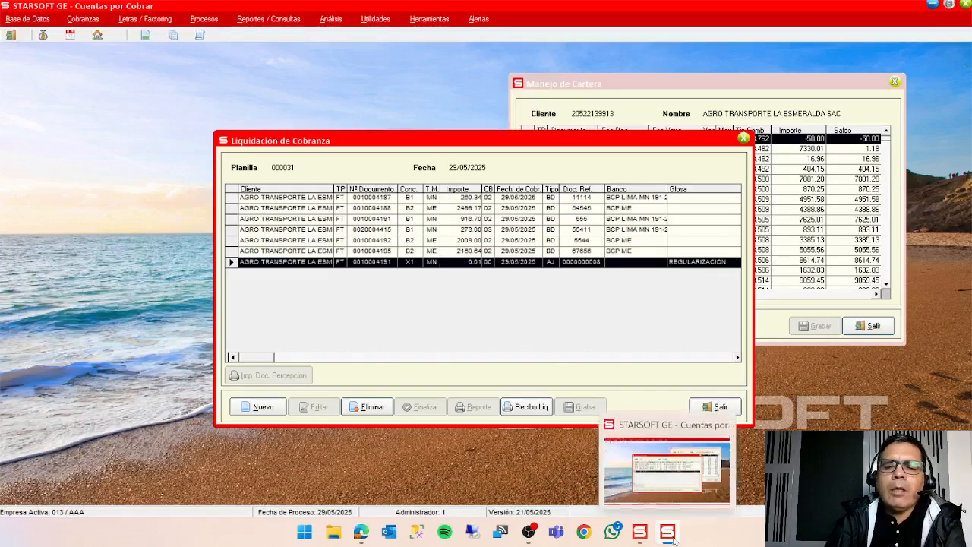
Move the collection liquidation window aside and view the list of collection concepts once more.
drag(541, 143, 680, 128)
click(329, 185)
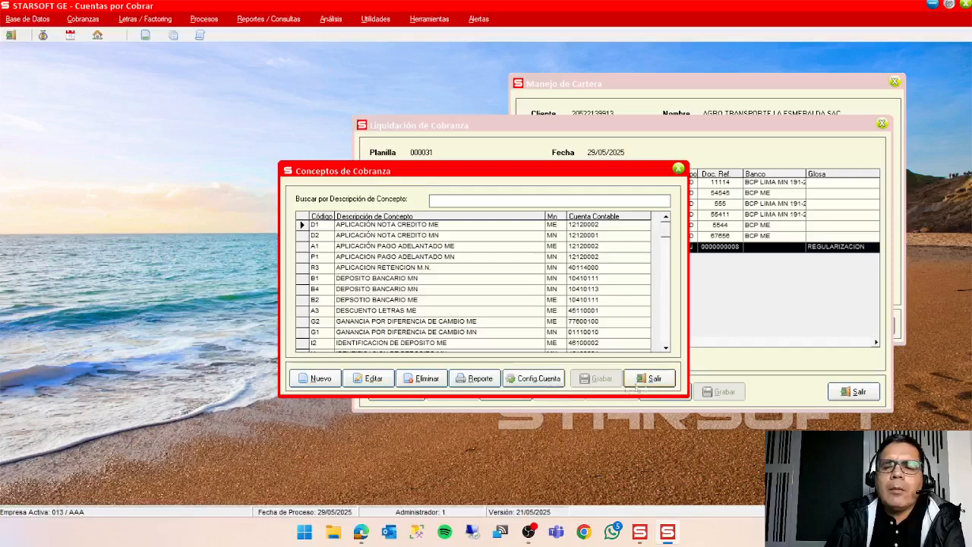
click(650, 380)
Start a new Cancelación de un documento collection in planilla 000031 and choose the third client in the reference list.
click(406, 392)
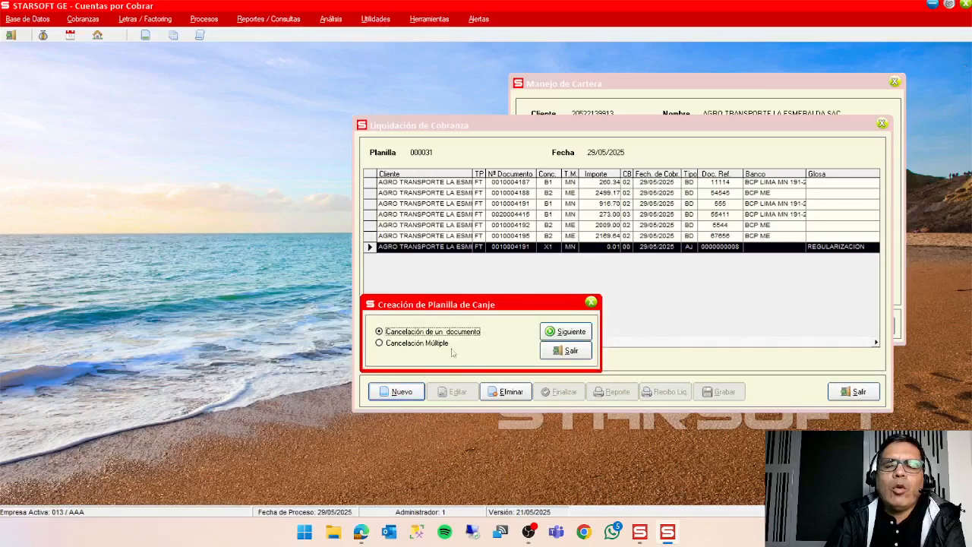
click(571, 332)
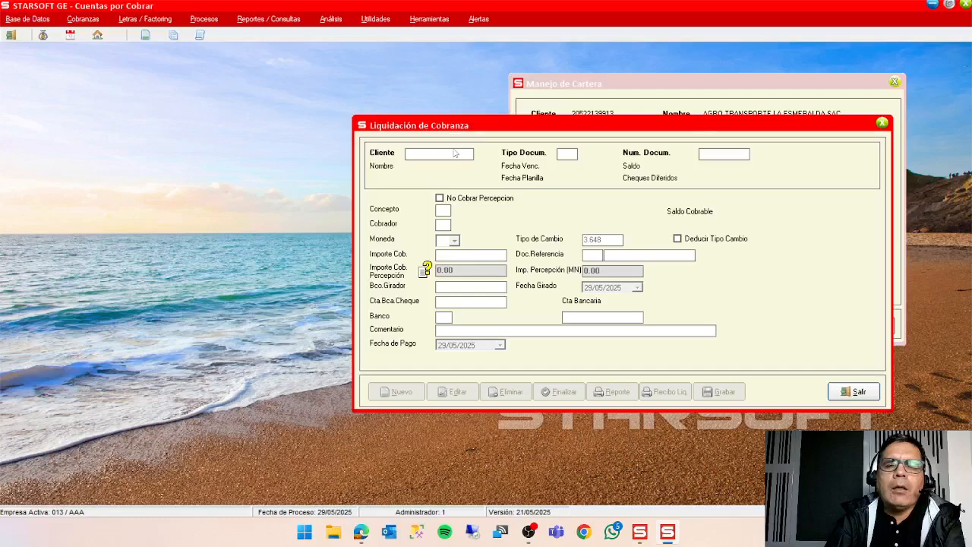
double_click(456, 153)
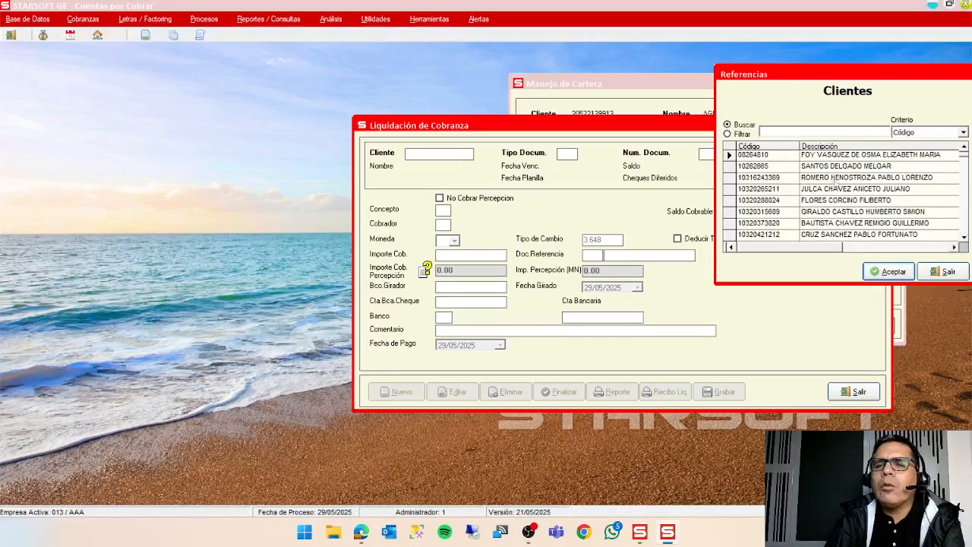
click(836, 177)
click(889, 271)
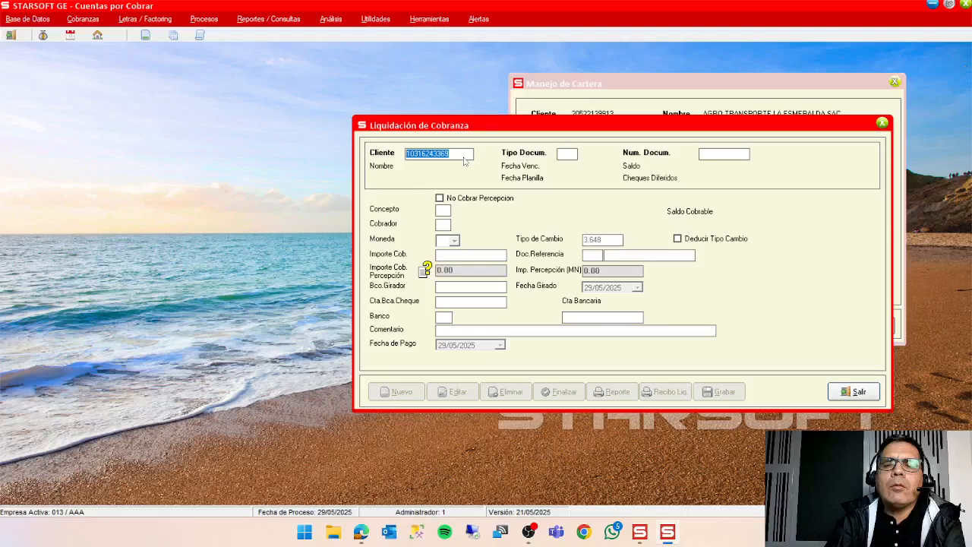
List the client's pending documents and load invoice FT F00100121 into the collection.
key(Return)
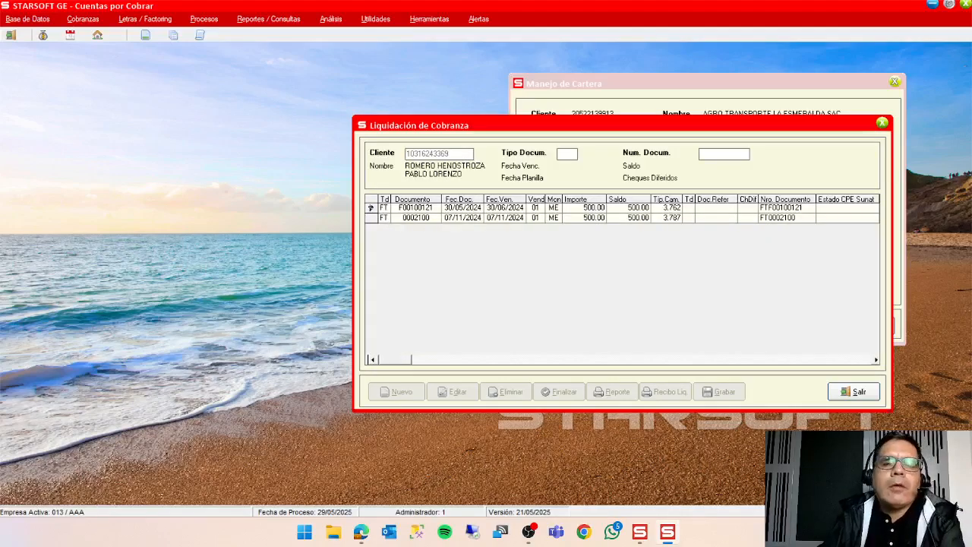
double_click(371, 209)
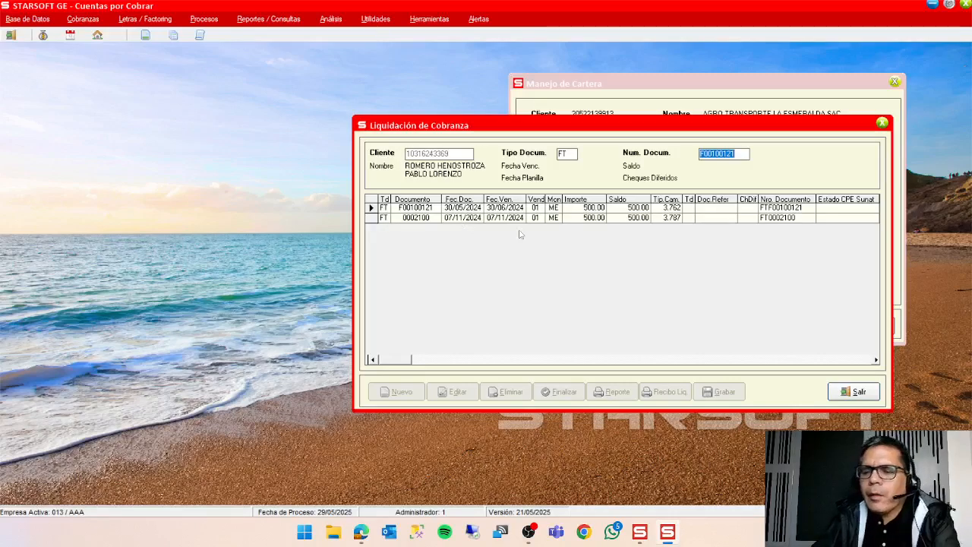
key(Return)
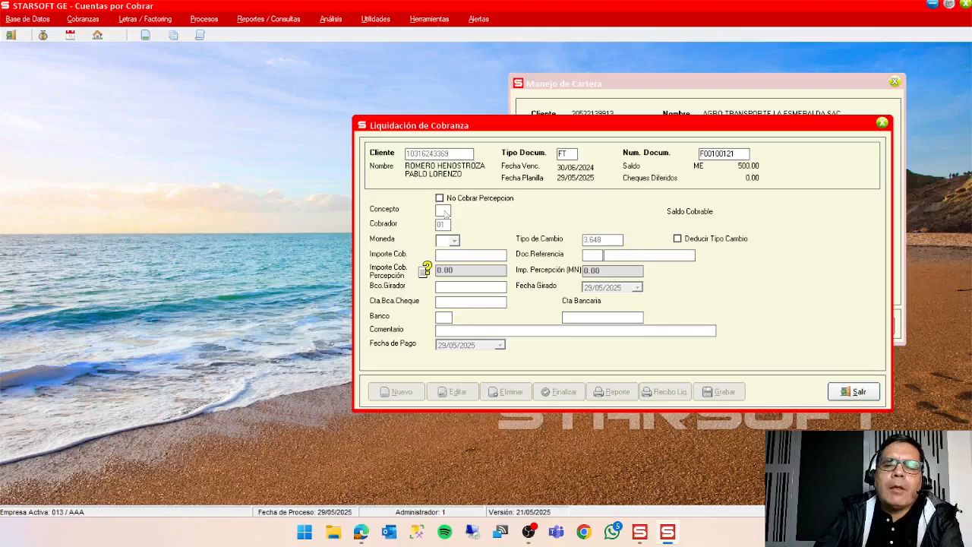
Assign collection concept C1, PAGO CON CHEQUE ME, to invoice FT F00100121.
double_click(447, 213)
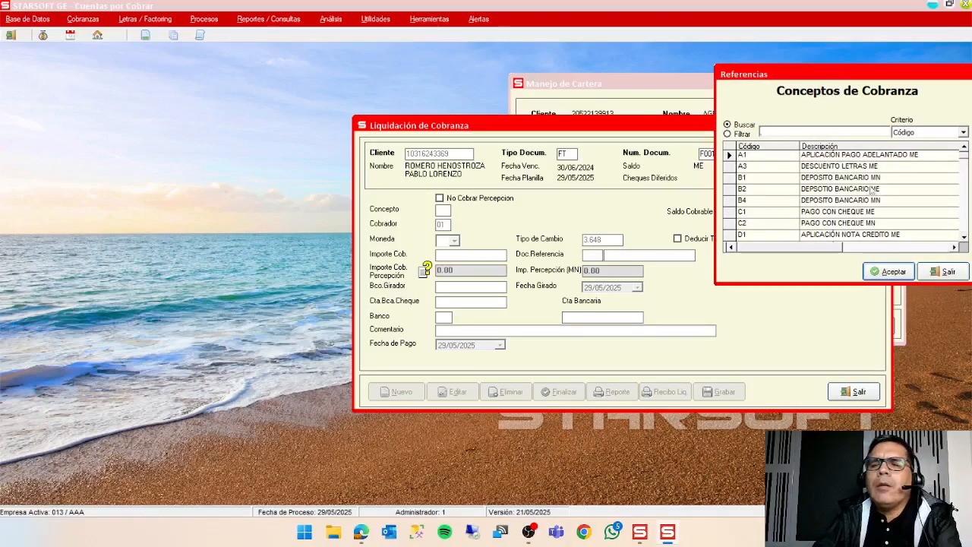
drag(854, 74, 830, 185)
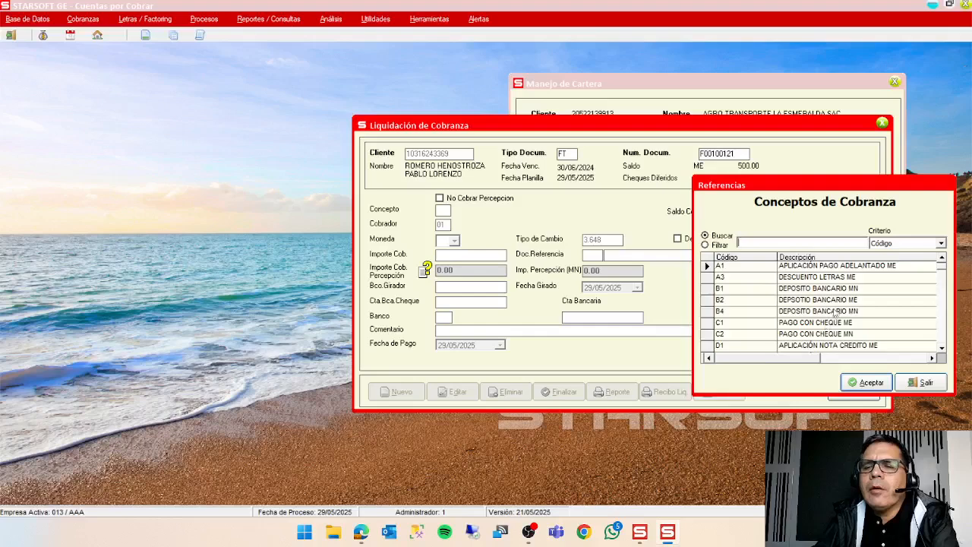
drag(837, 185, 660, 147)
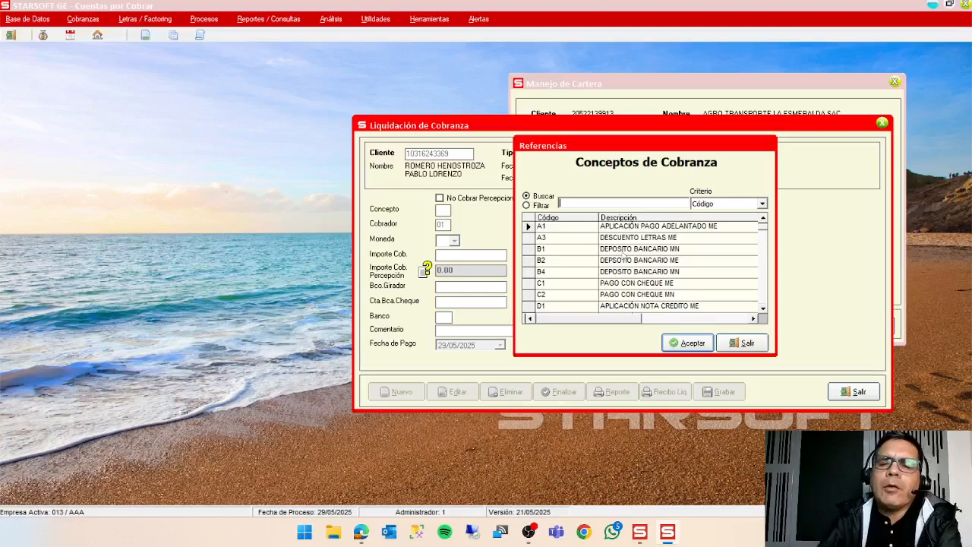
click(686, 287)
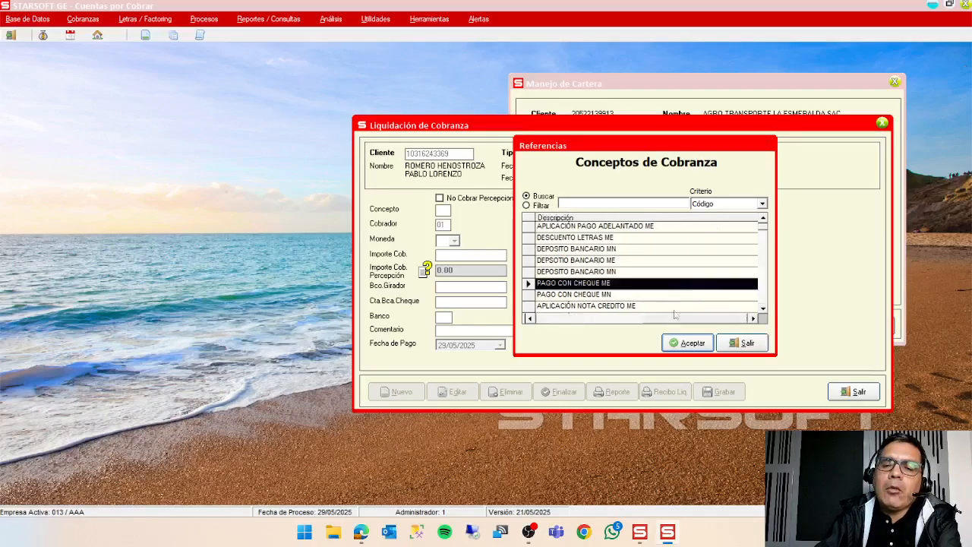
click(676, 344)
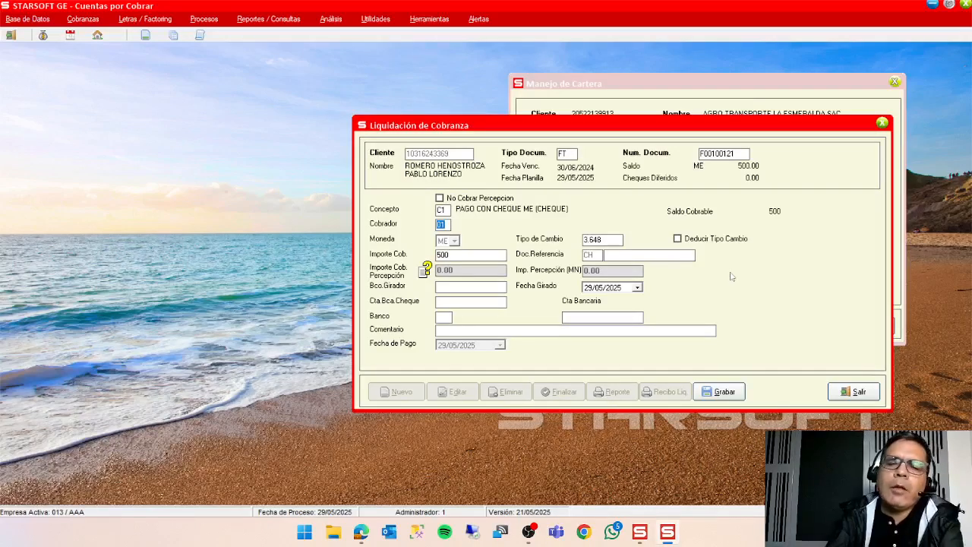
Accept collector 01 and the 500.00 amount, enter cheque reference 4545555 with BANCO DE CREDITO as drawing bank, and save the collection.
key(Return)
key(Return)
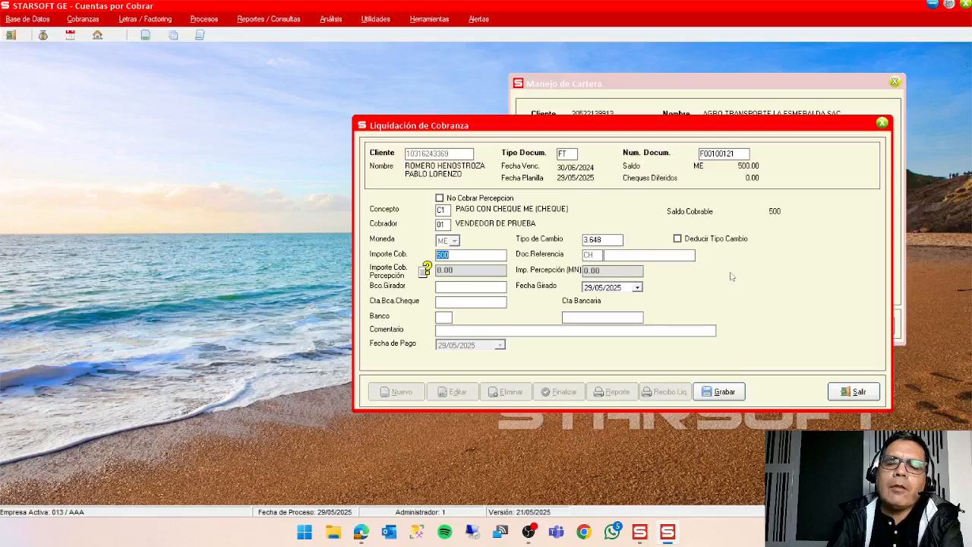
key(Return)
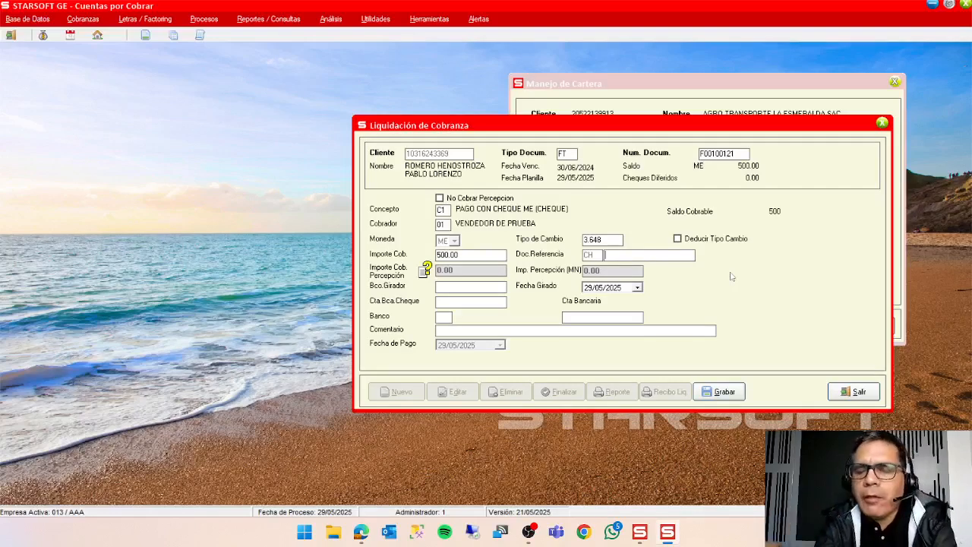
text(4545555)
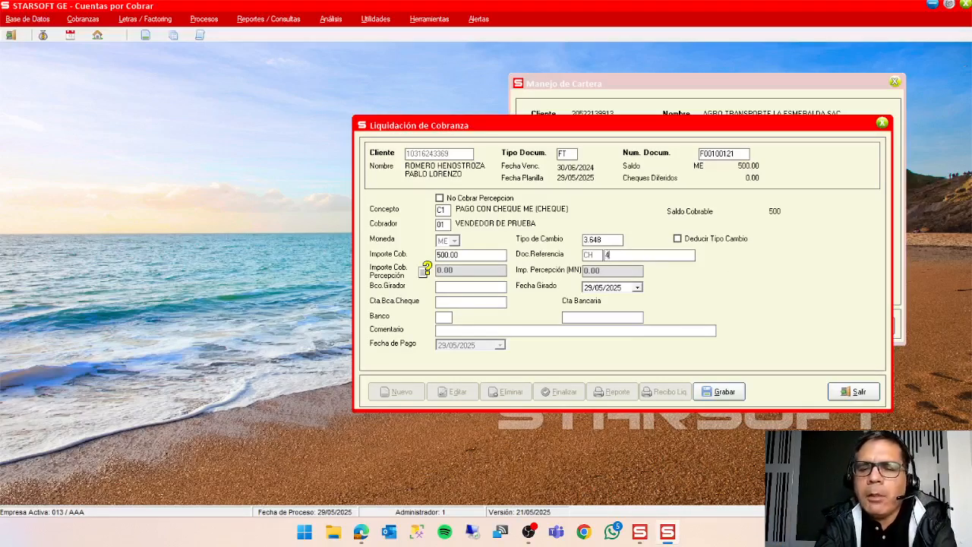
key(Return)
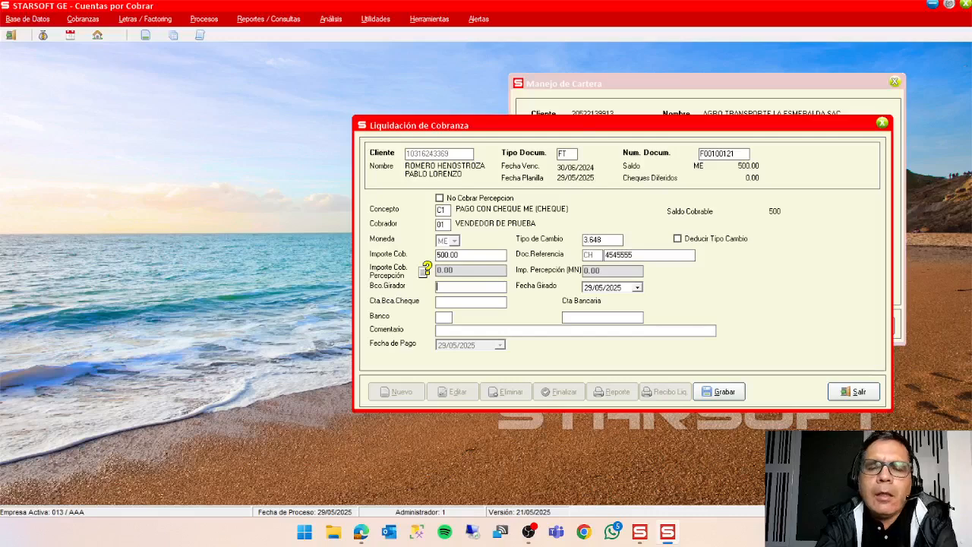
double_click(450, 291)
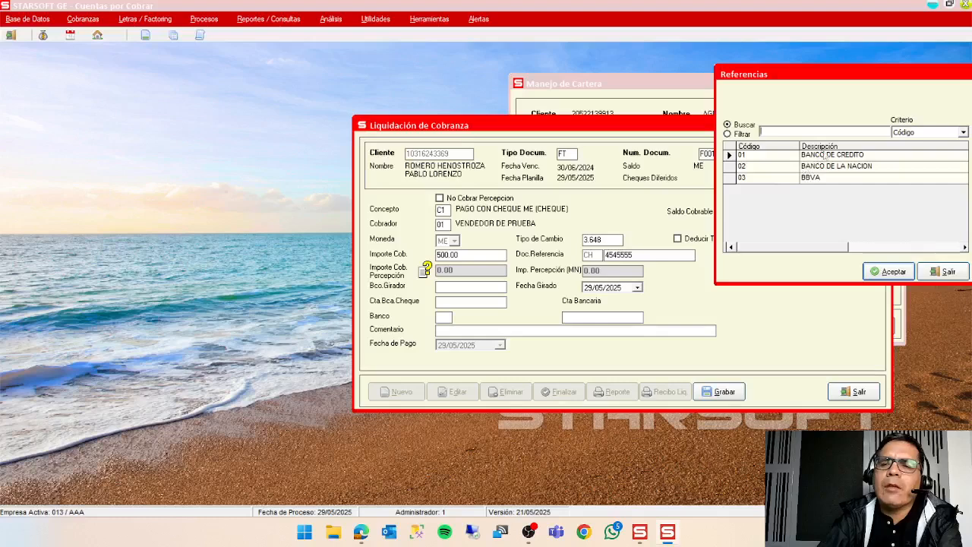
click(890, 272)
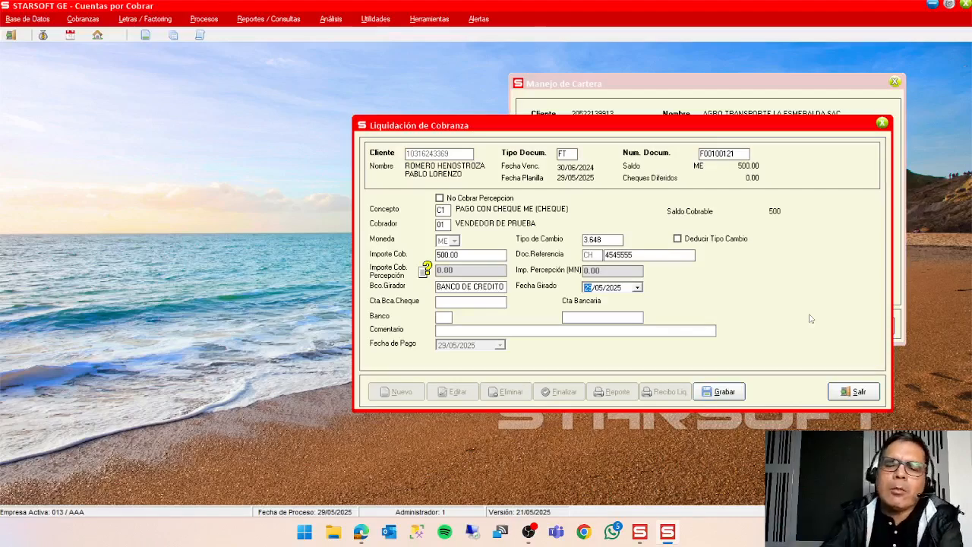
click(724, 395)
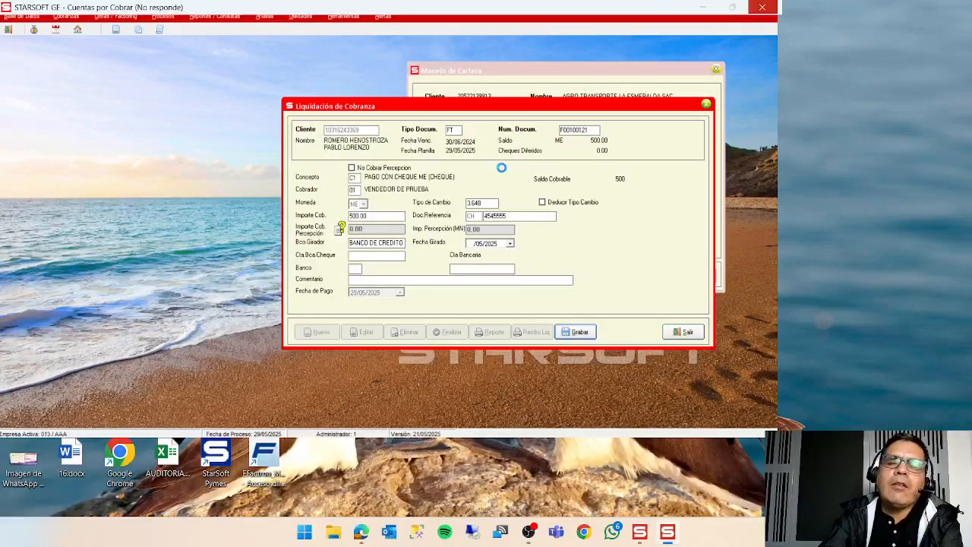
click(639, 533)
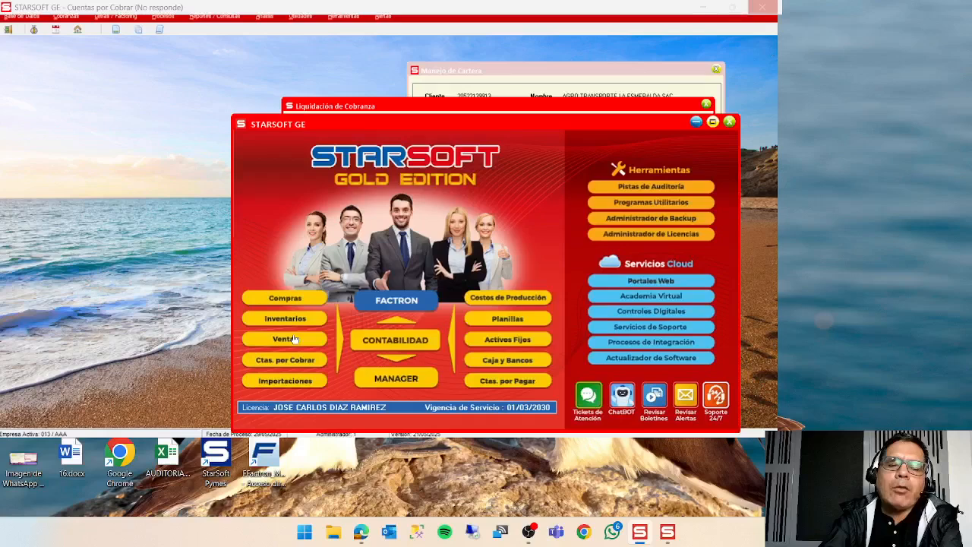
click(696, 121)
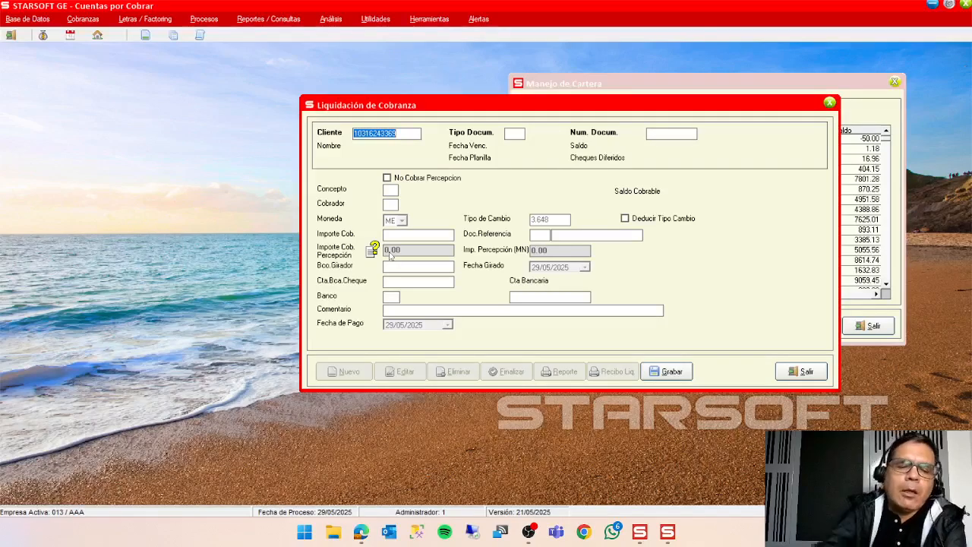
Choose AGRO TRANSPORTE LA ESMERALDA SAC as the client for the next collection, ordering the client references by Descripción.
key(F1)
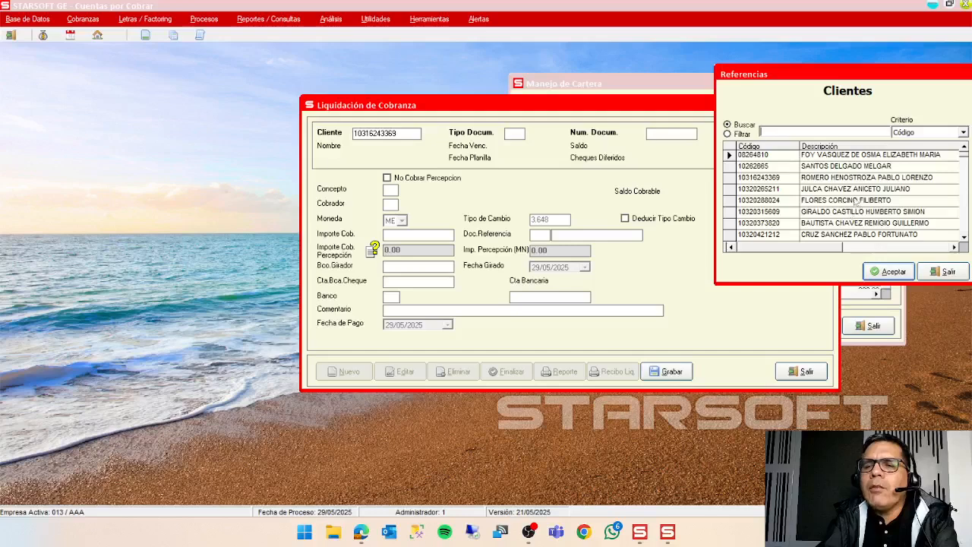
click(935, 134)
click(937, 155)
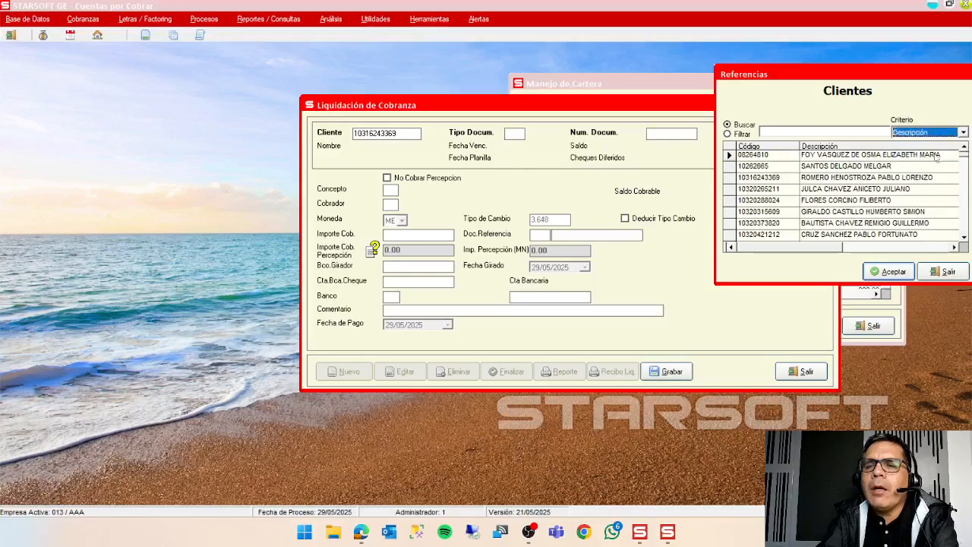
click(857, 201)
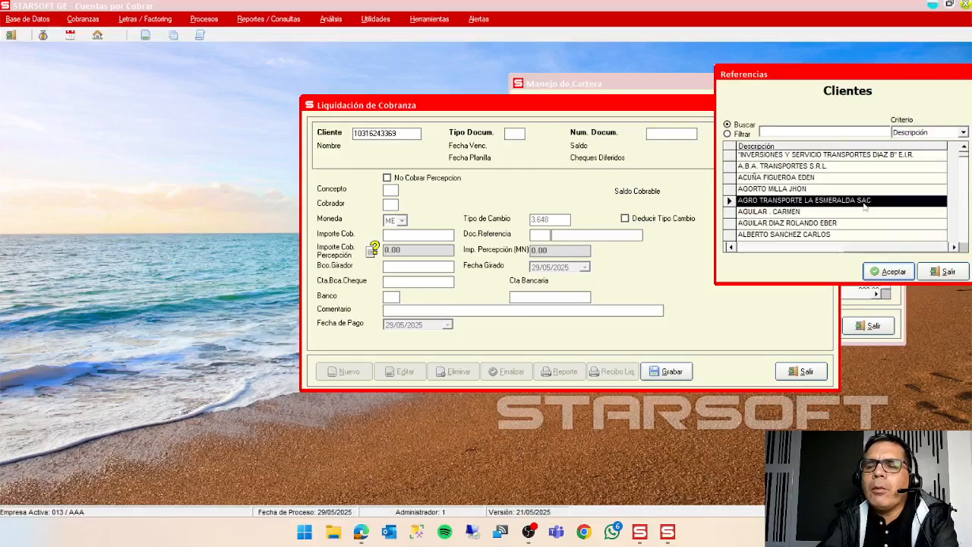
click(894, 273)
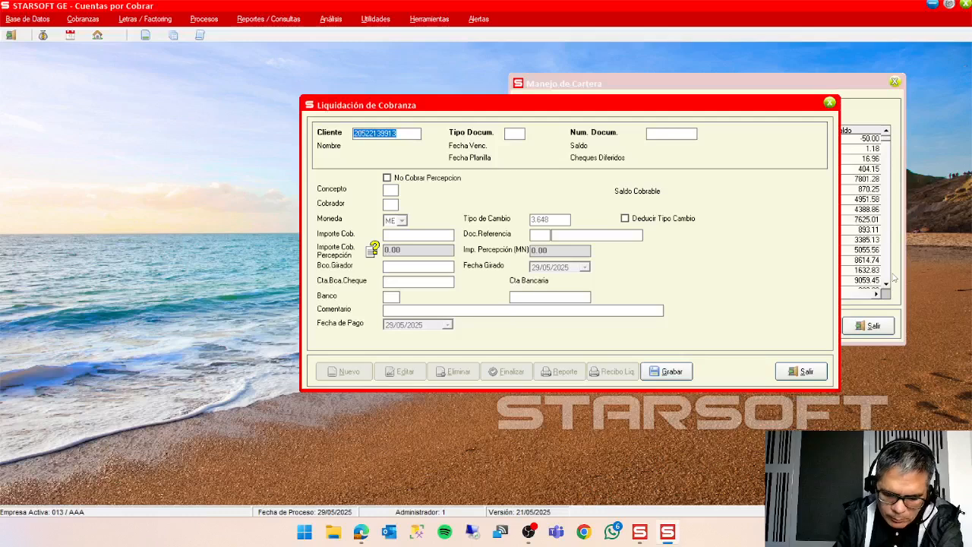
key(Return)
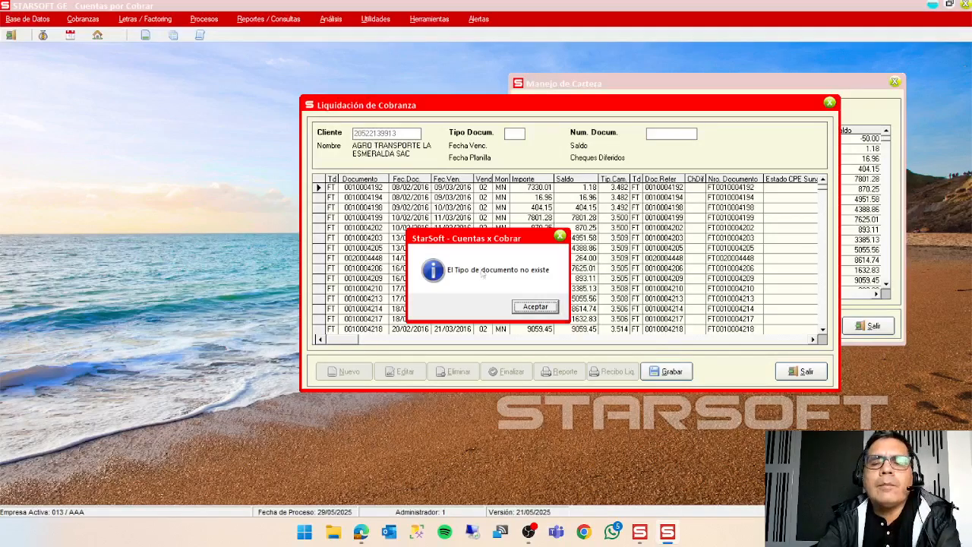
click(551, 312)
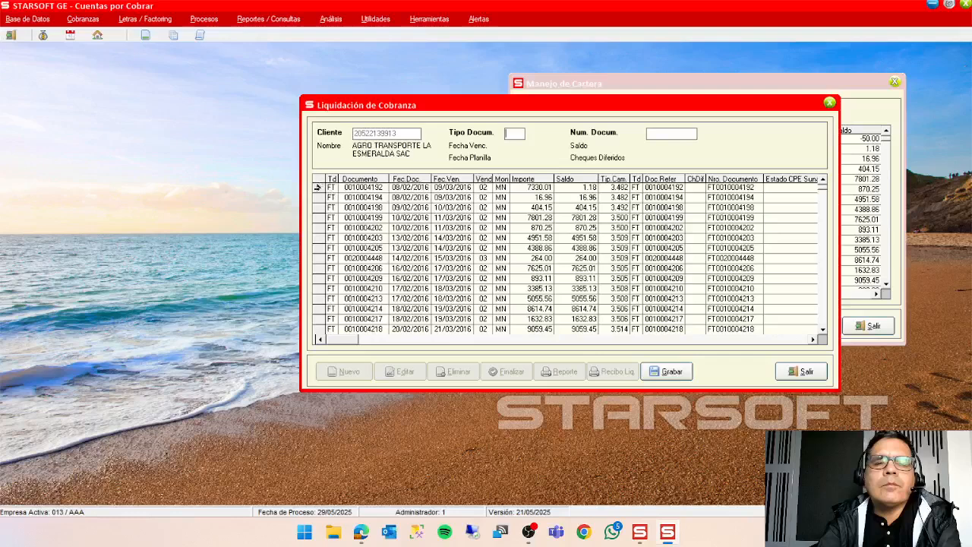
text(FT)
key(Return)
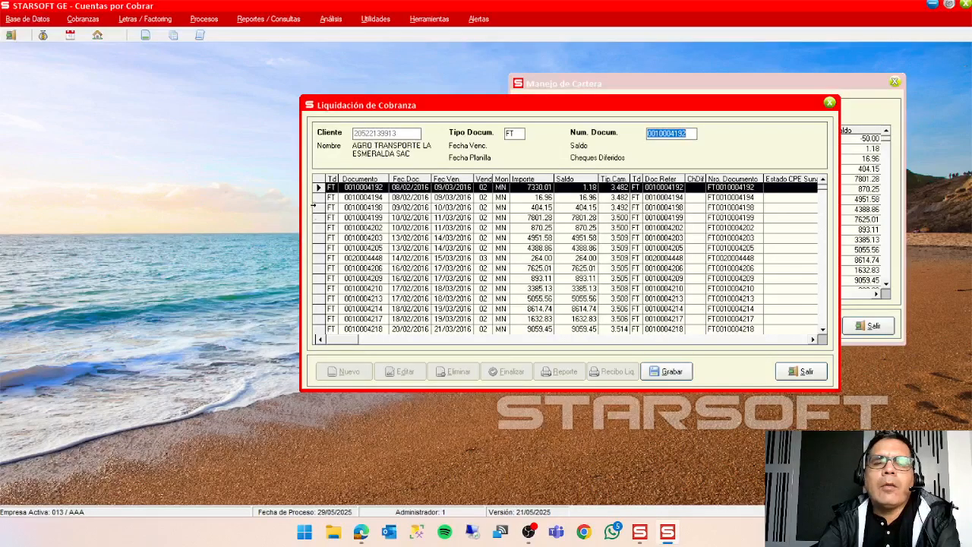
click(314, 206)
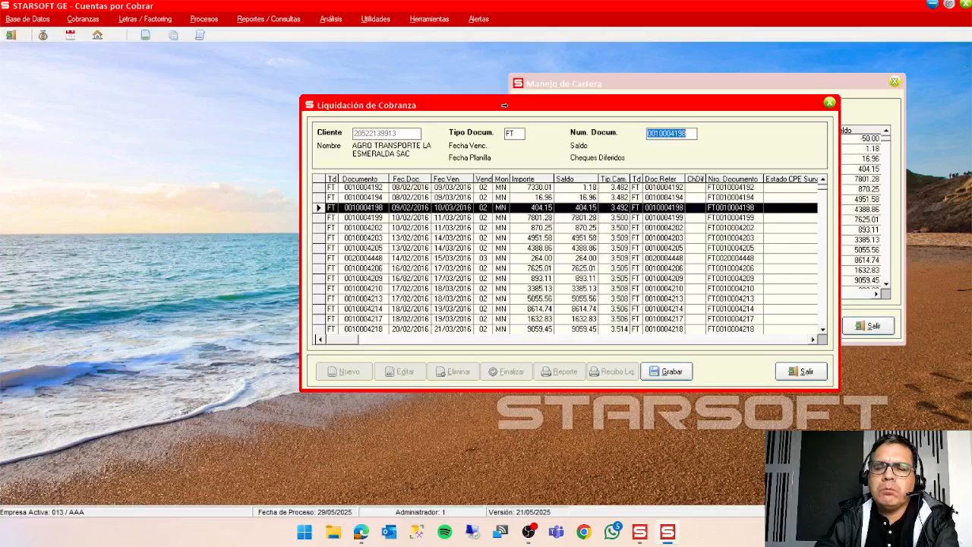
key(Return)
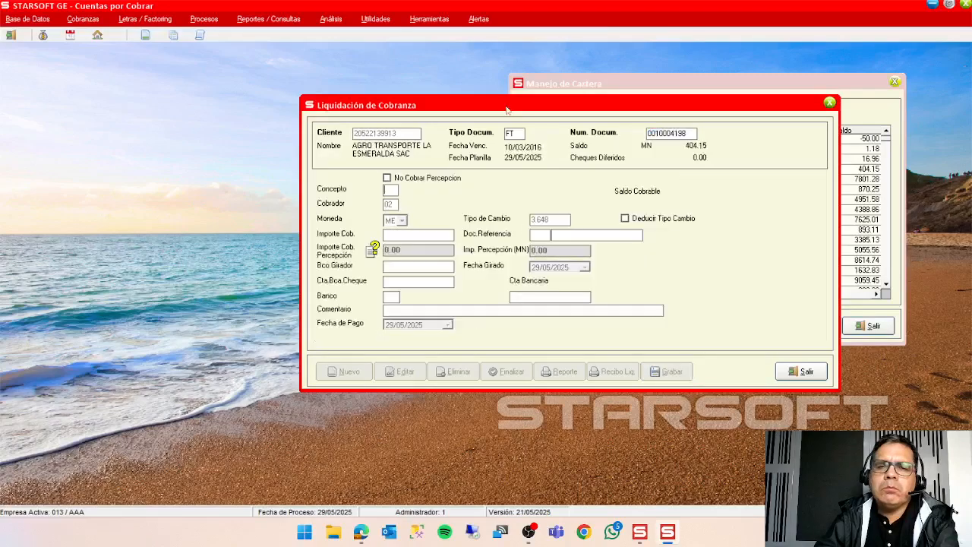
Collect the invoice with concept E2, PAGO EN EFECTIVO MN, save it, and return to the planilla's collection list.
double_click(392, 193)
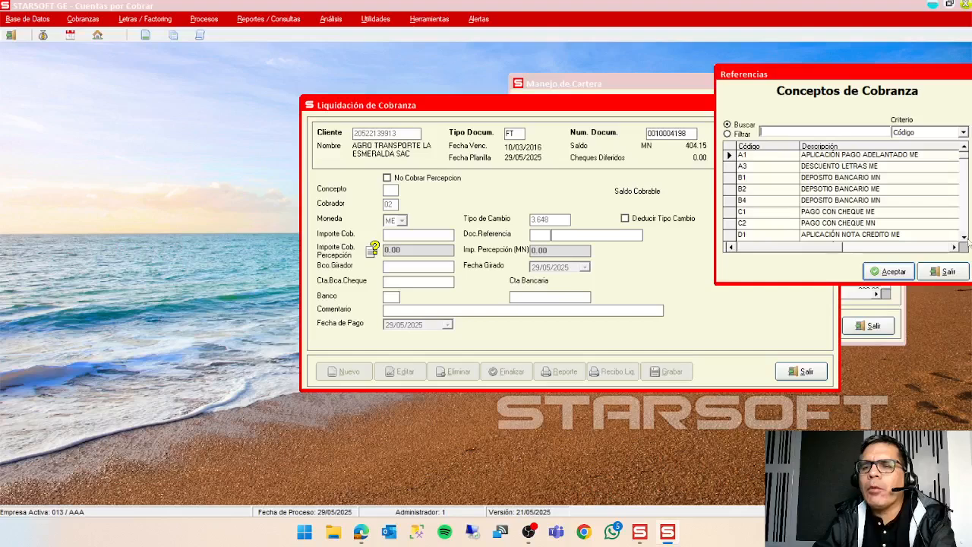
click(965, 237)
click(965, 237)
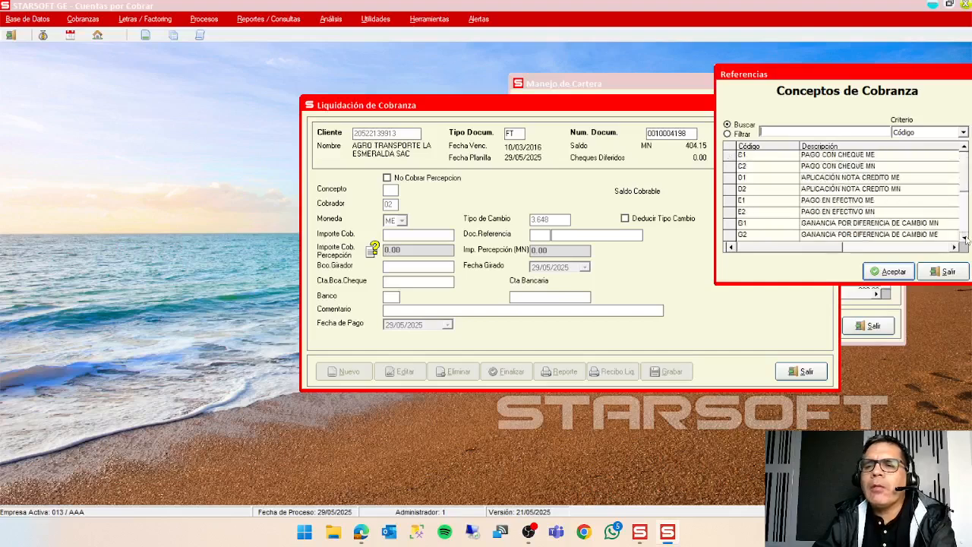
double_click(881, 212)
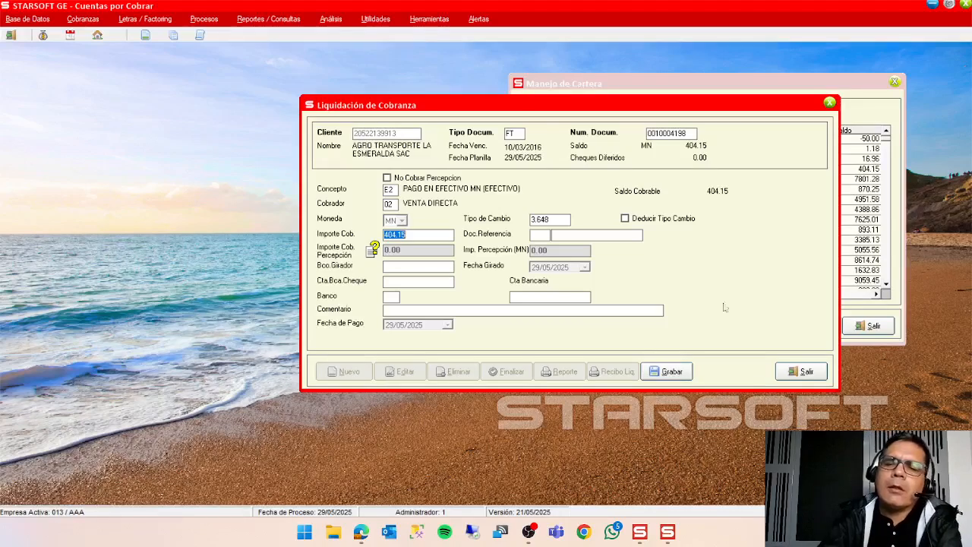
click(663, 377)
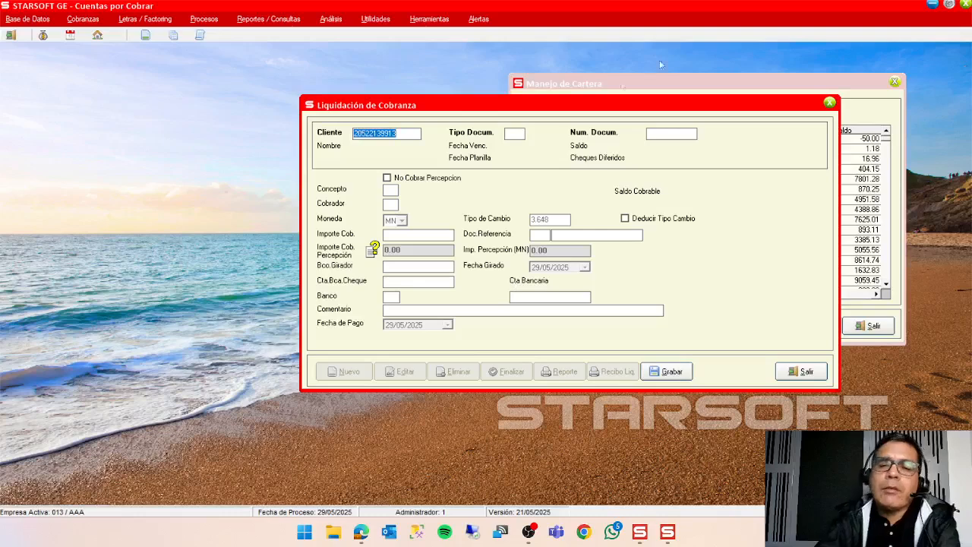
click(804, 370)
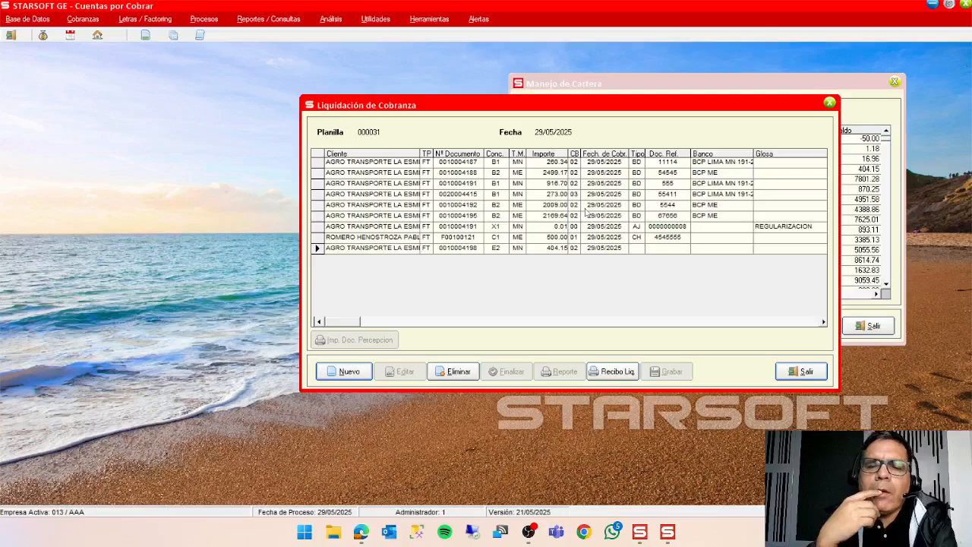
Start a new Cancelación Múltiple collection in planilla 000031 and move its window to the middle of the workspace.
click(351, 374)
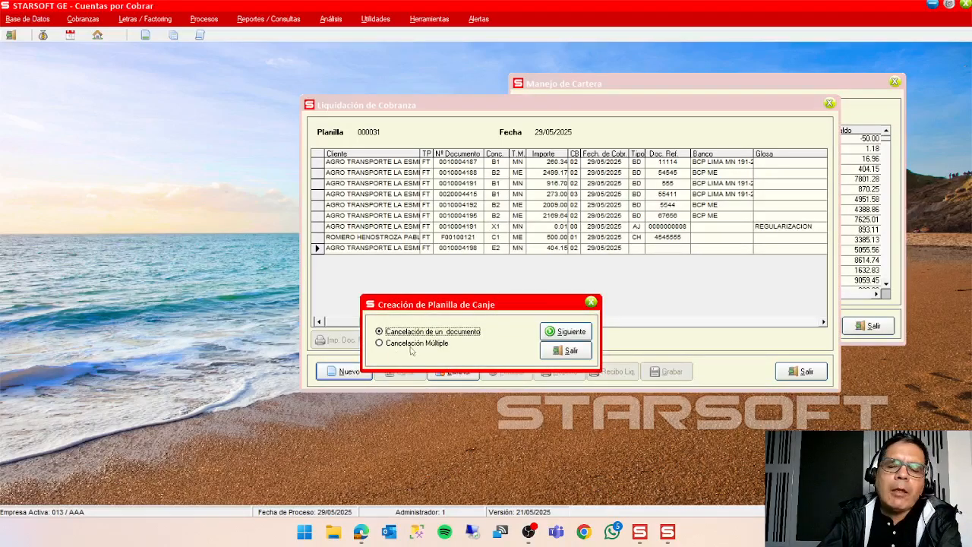
click(414, 346)
click(566, 332)
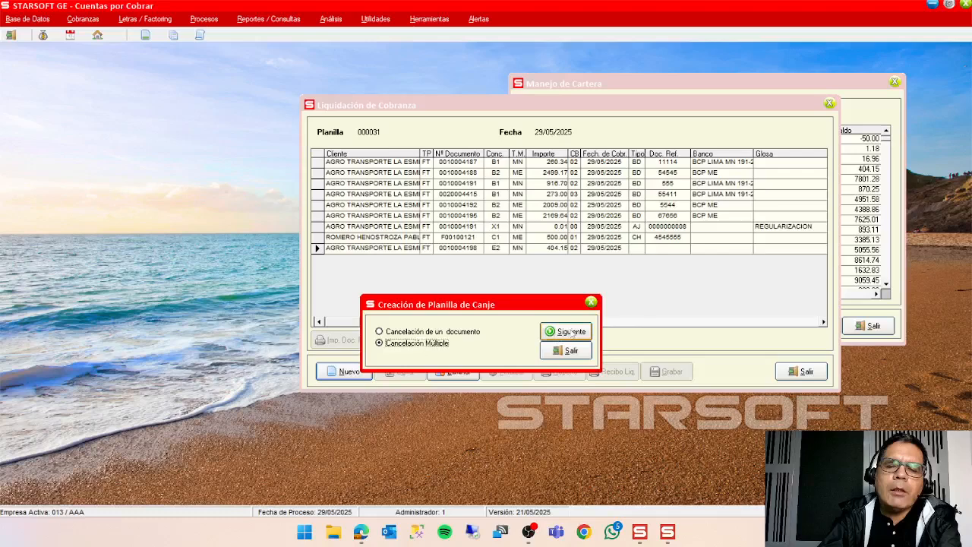
drag(269, 23, 601, 87)
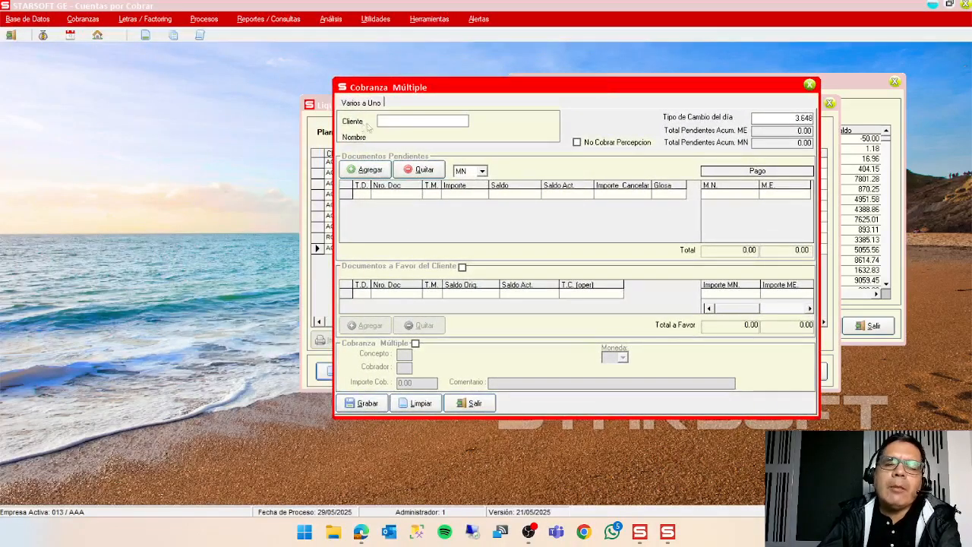
Set AGRO TRANSPORTE LA ESMERALDA SAC as the client of the multiple collection, ordering the client references by Descripción.
double_click(392, 125)
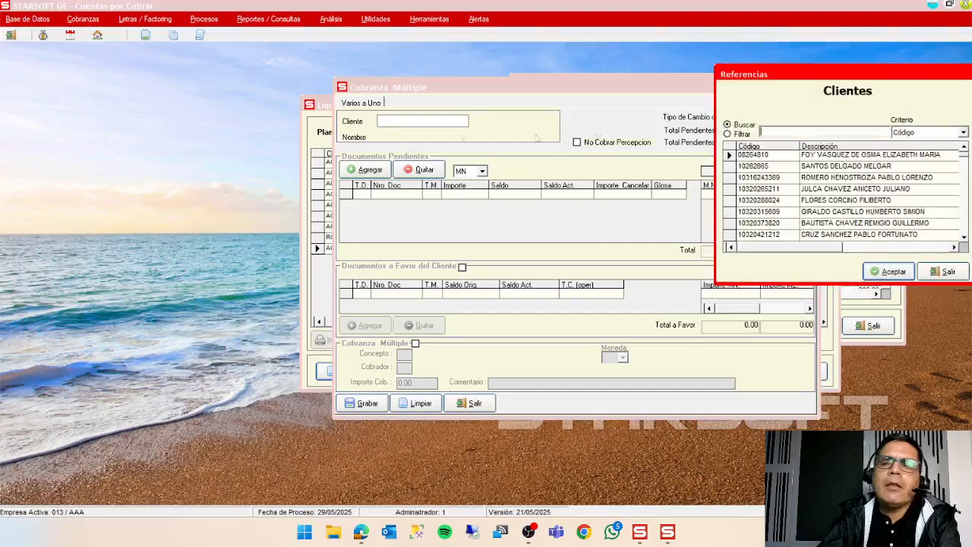
click(911, 132)
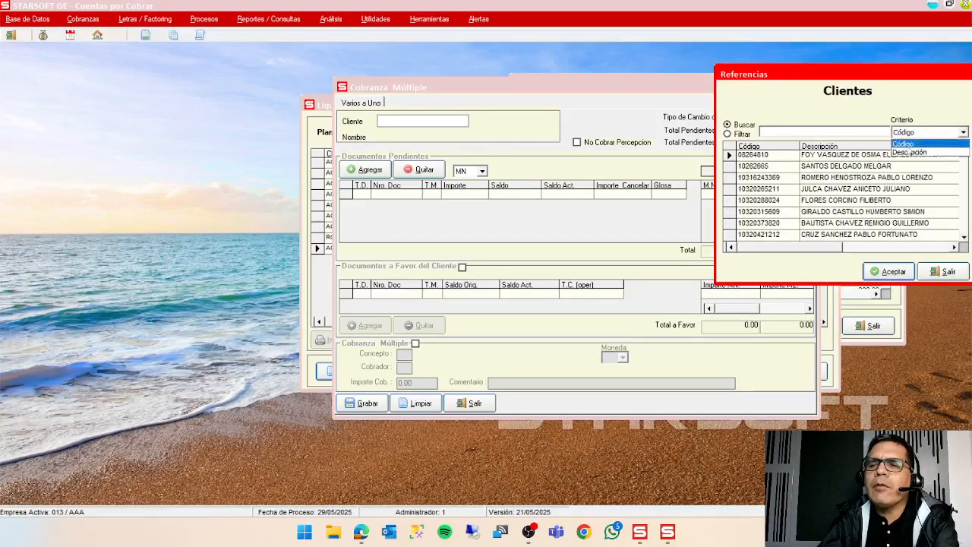
click(912, 145)
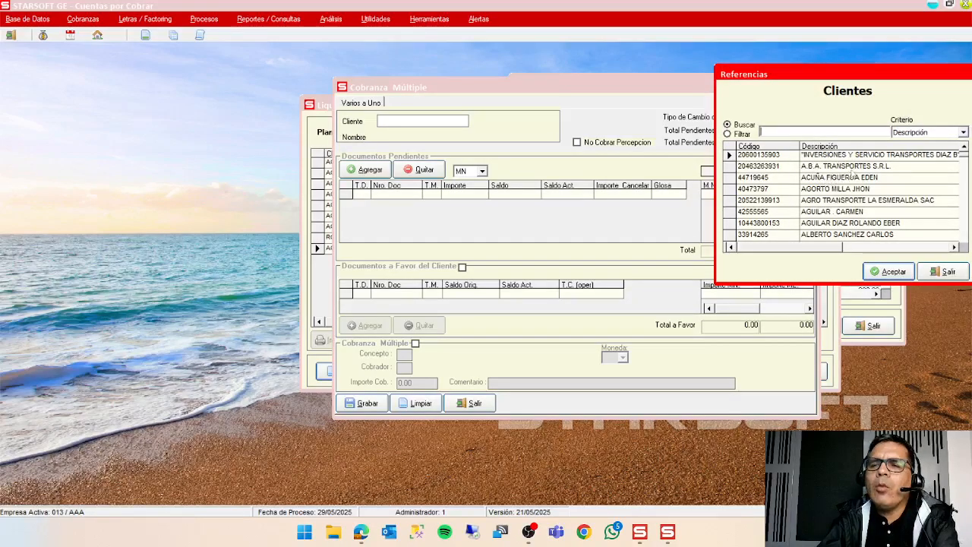
double_click(842, 200)
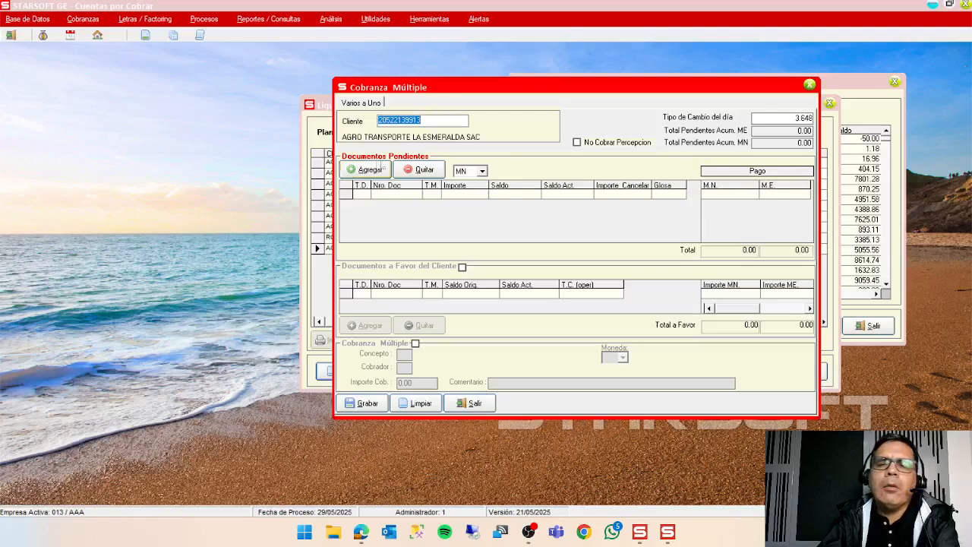
click(364, 171)
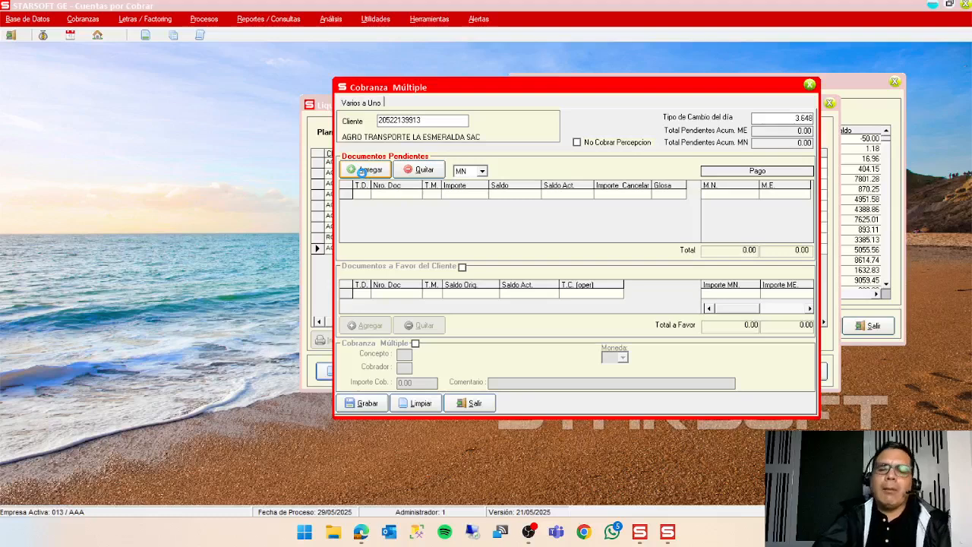
click(363, 170)
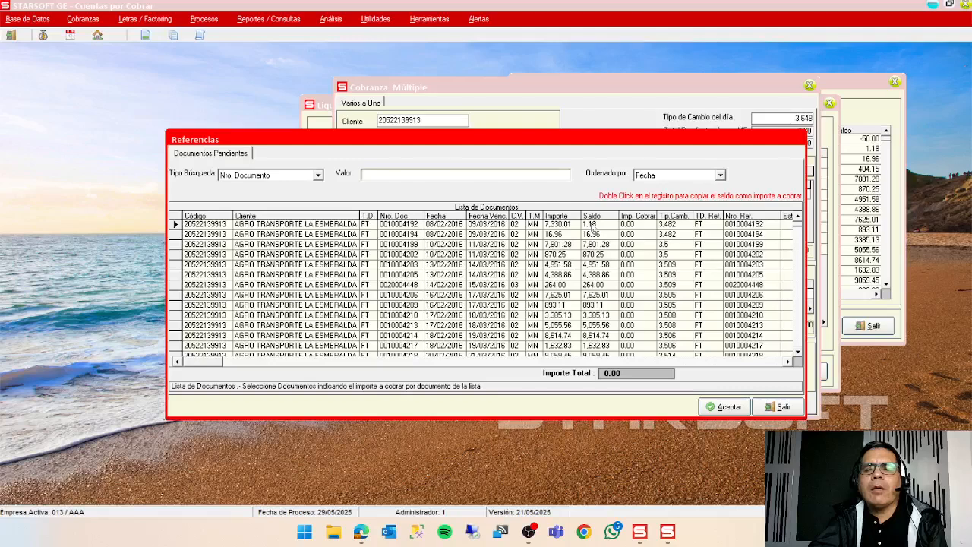
double_click(592, 225)
double_click(596, 235)
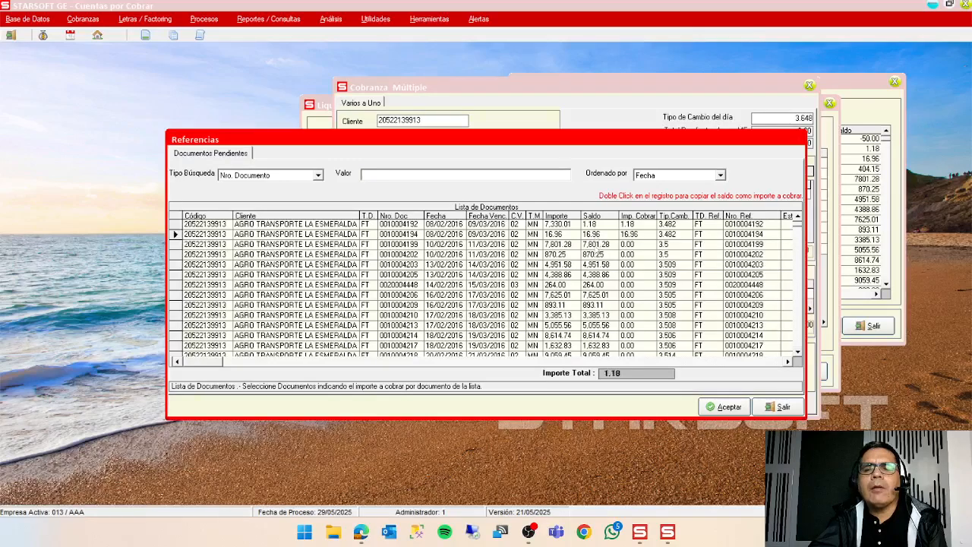
double_click(597, 244)
double_click(596, 255)
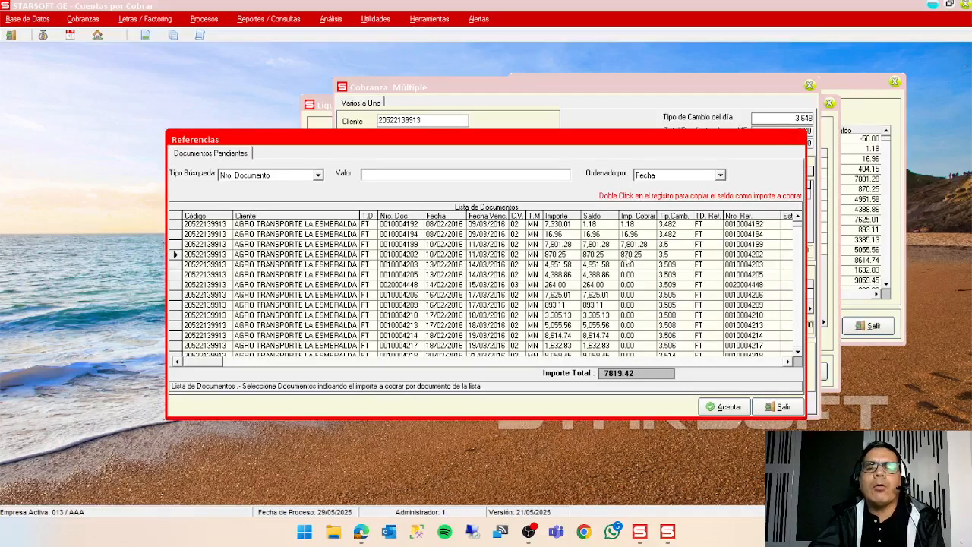
click(629, 225)
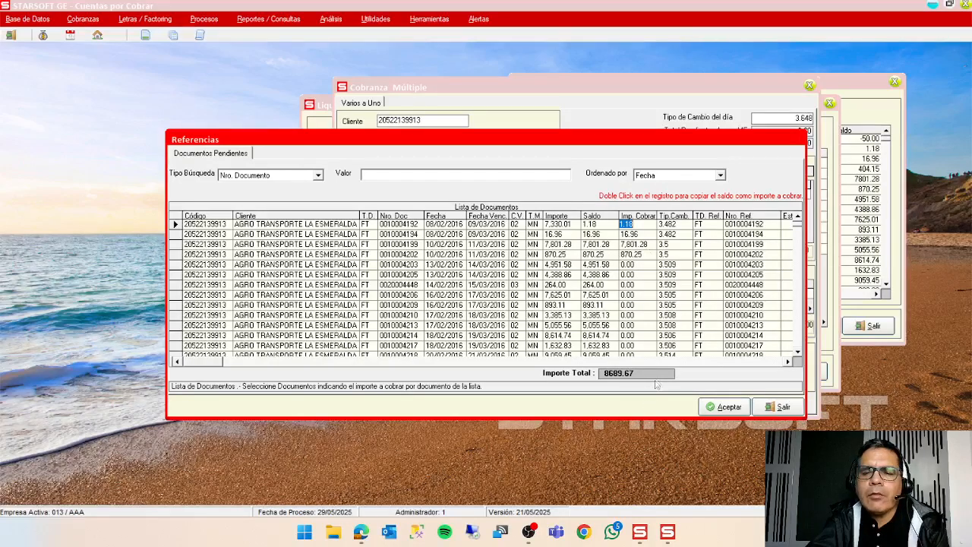
click(719, 408)
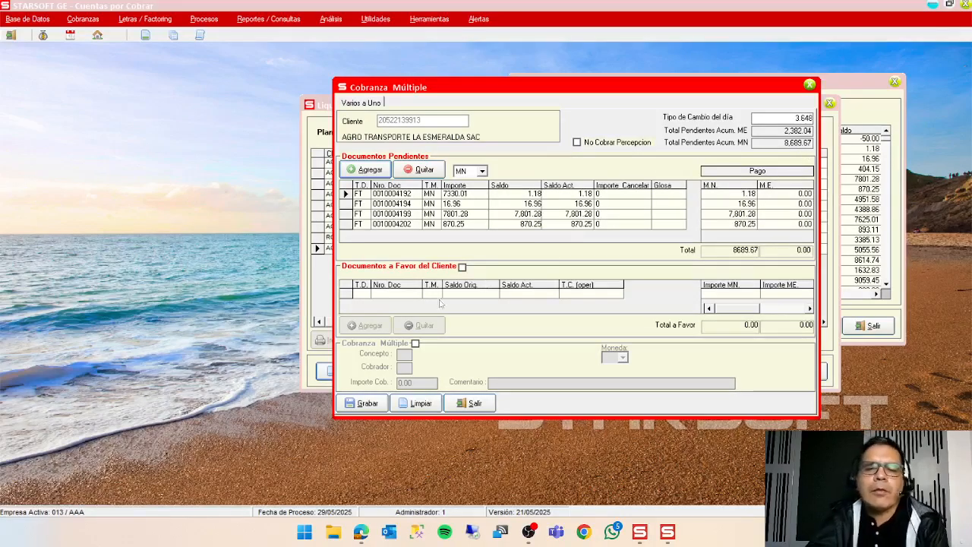
Enable documents in the client's favour, setting their currency to MN=Moneda Nacional and the concept to B1, DEPOSITO BANCARIO MN.
click(463, 270)
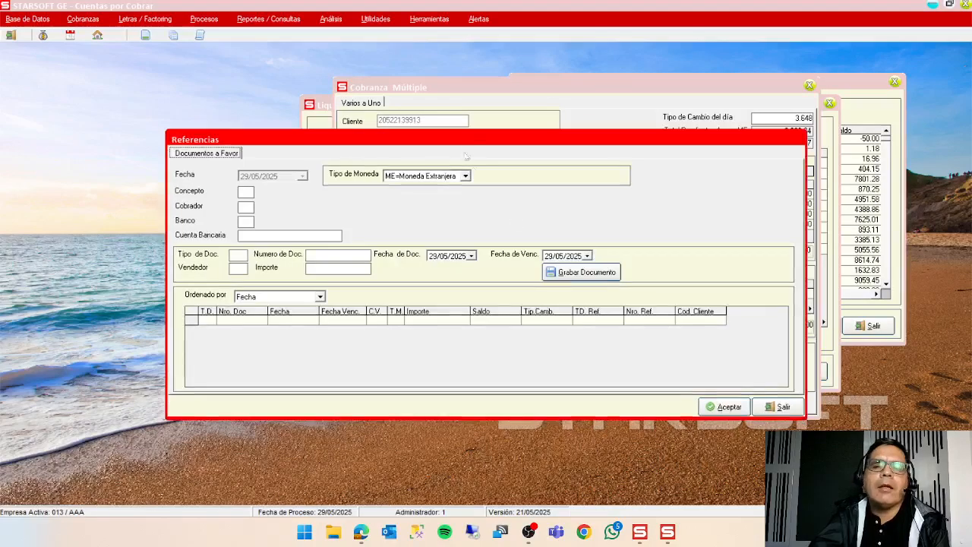
drag(471, 141, 597, 215)
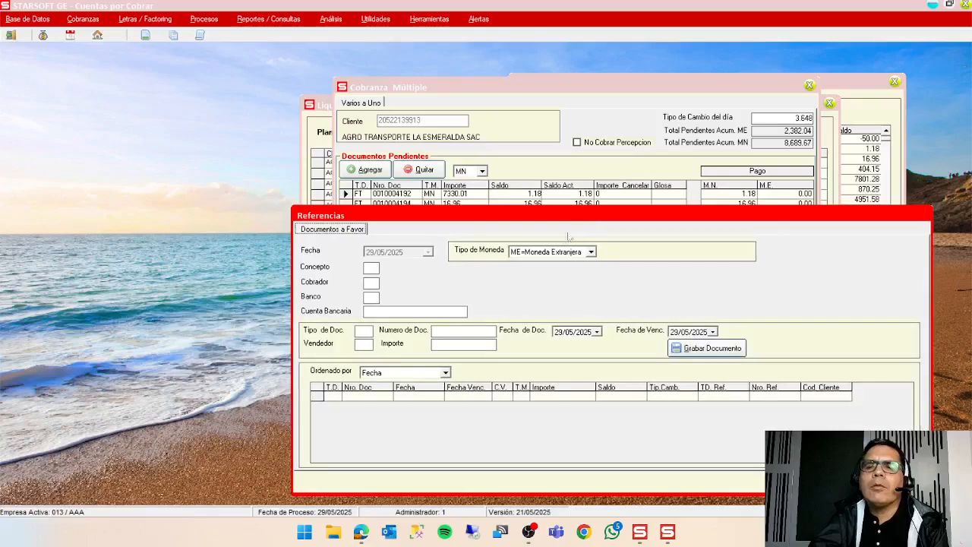
click(564, 254)
click(559, 273)
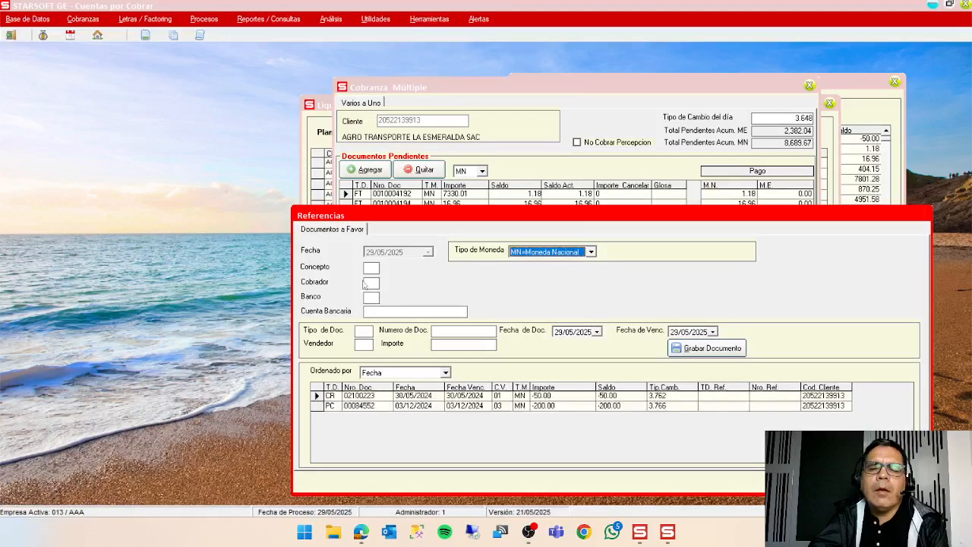
click(371, 270)
double_click(372, 271)
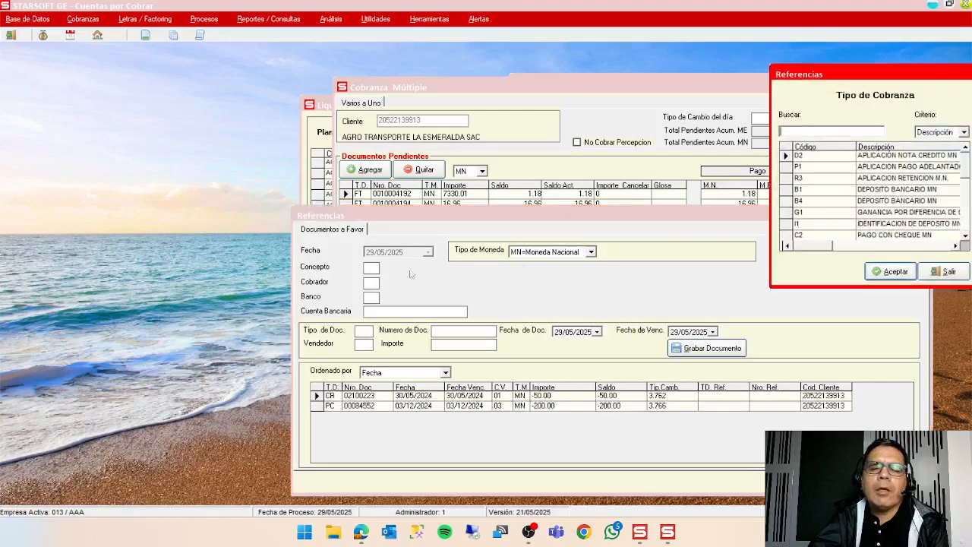
double_click(860, 190)
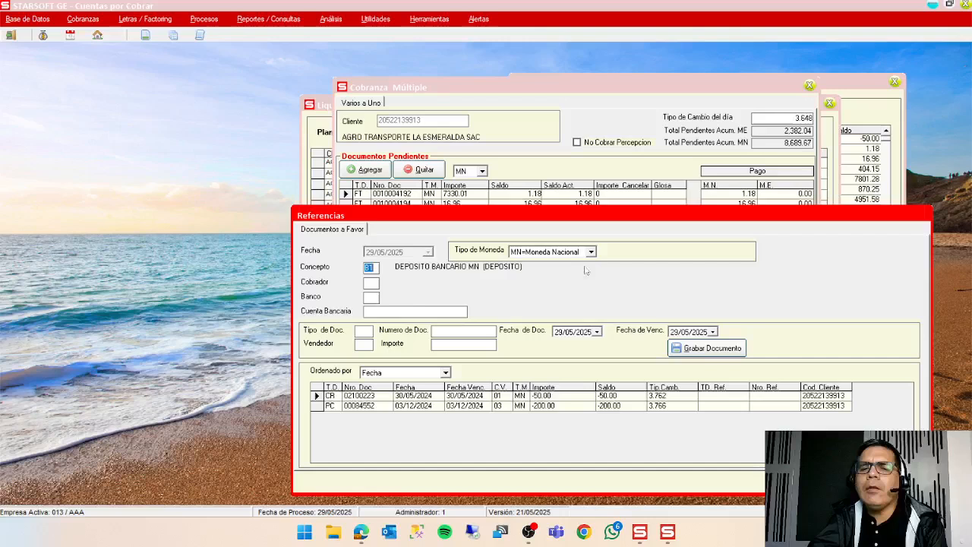
Set the deposit's collector to code 24 and its bank to 01, the BCP LIMA MN account.
click(377, 286)
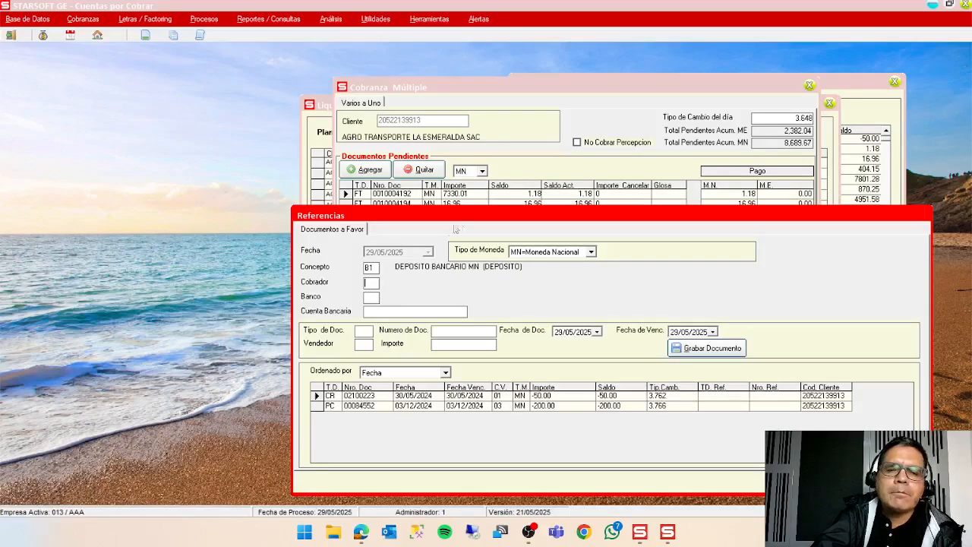
click(496, 220)
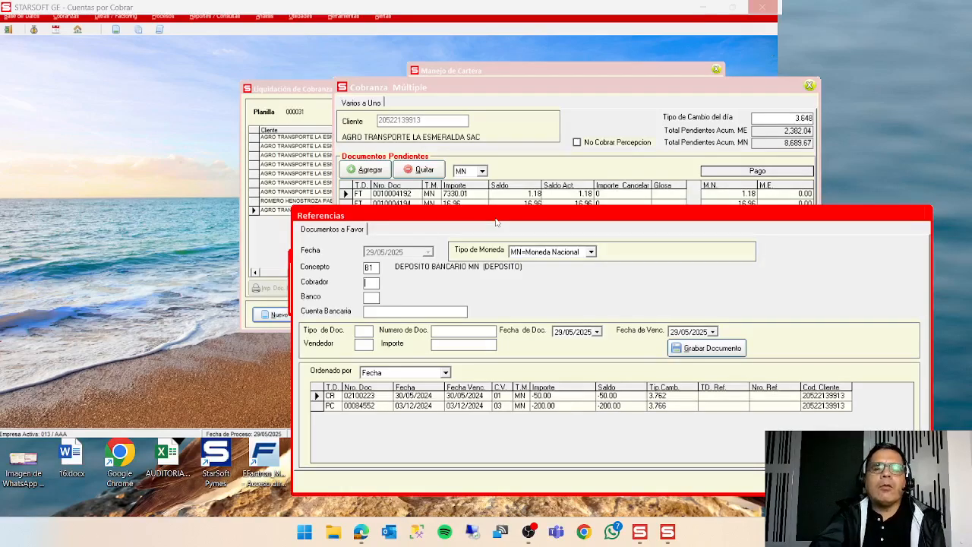
key(F1)
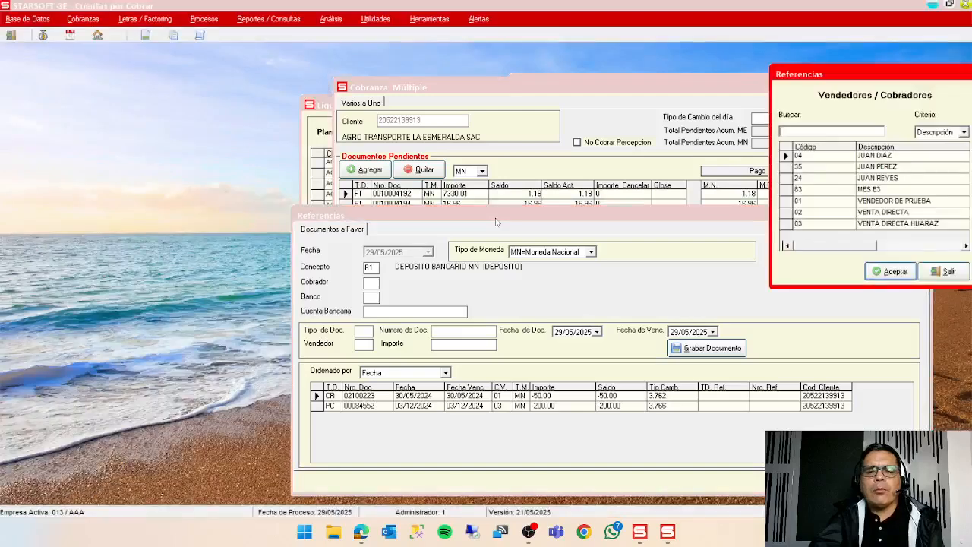
double_click(876, 178)
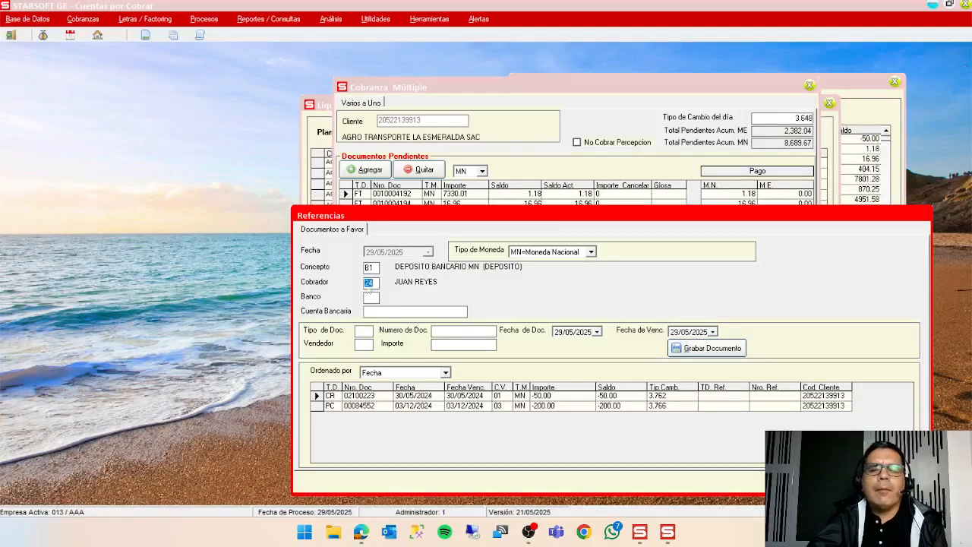
key(F1)
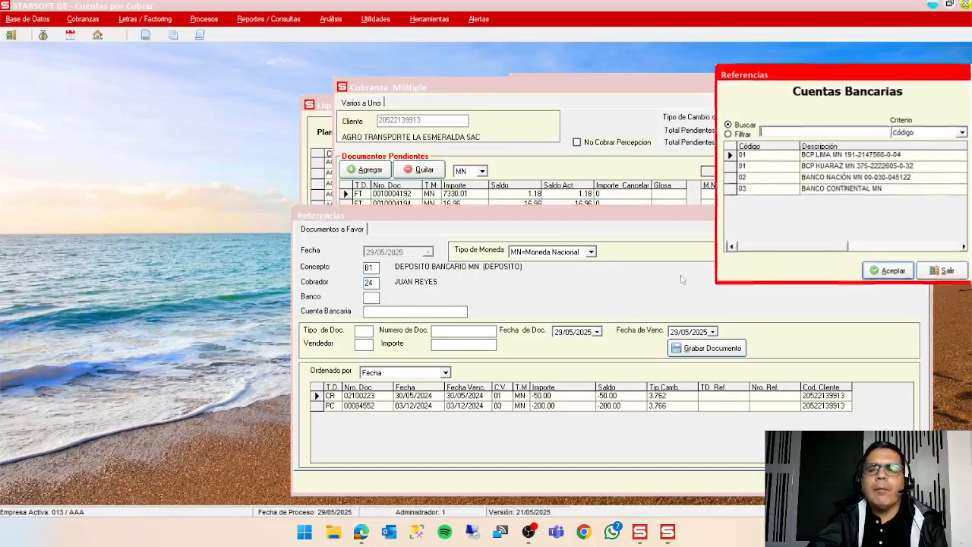
click(900, 271)
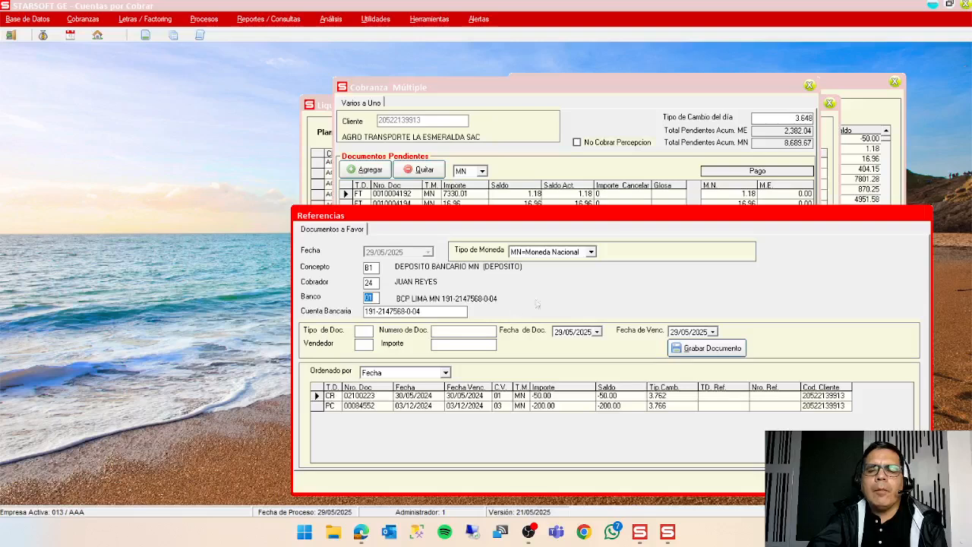
Record document EN 43453 in the client's favour with seller 24 and amount 8689.67, and save it.
click(369, 333)
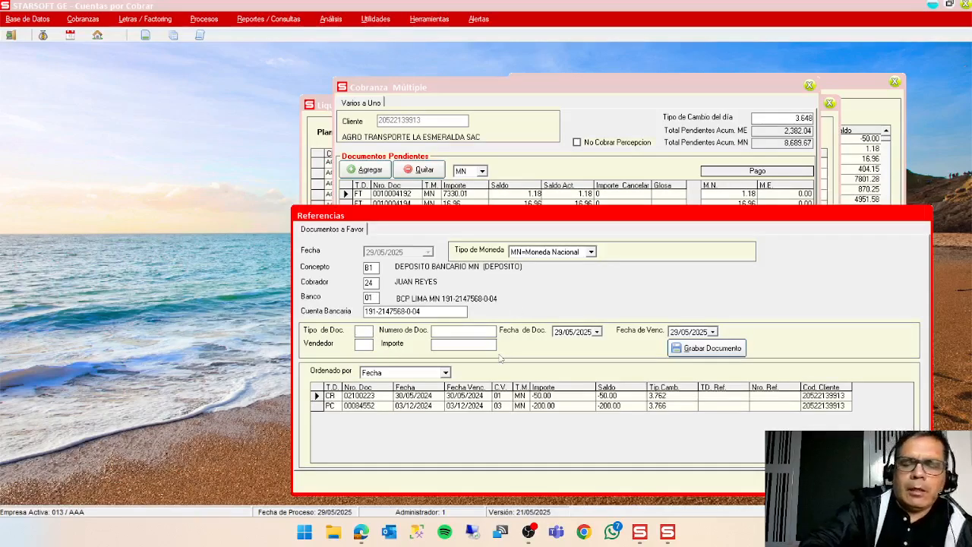
key(Caps_Lock)
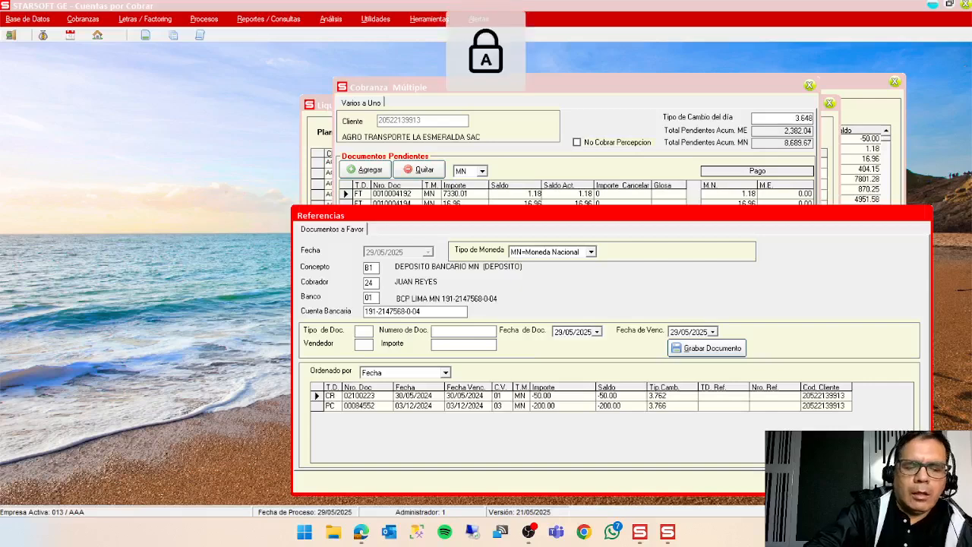
text(EN)
text(43453)
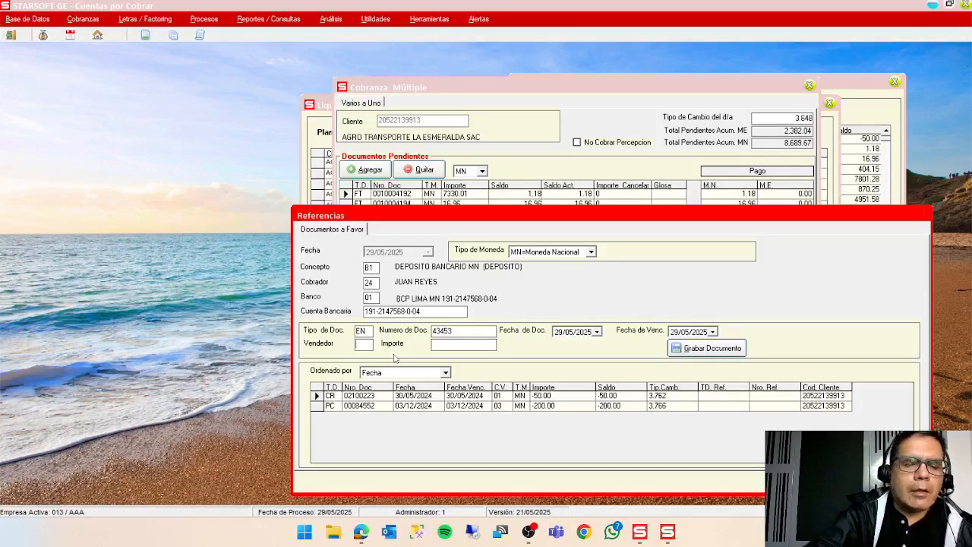
text(24)
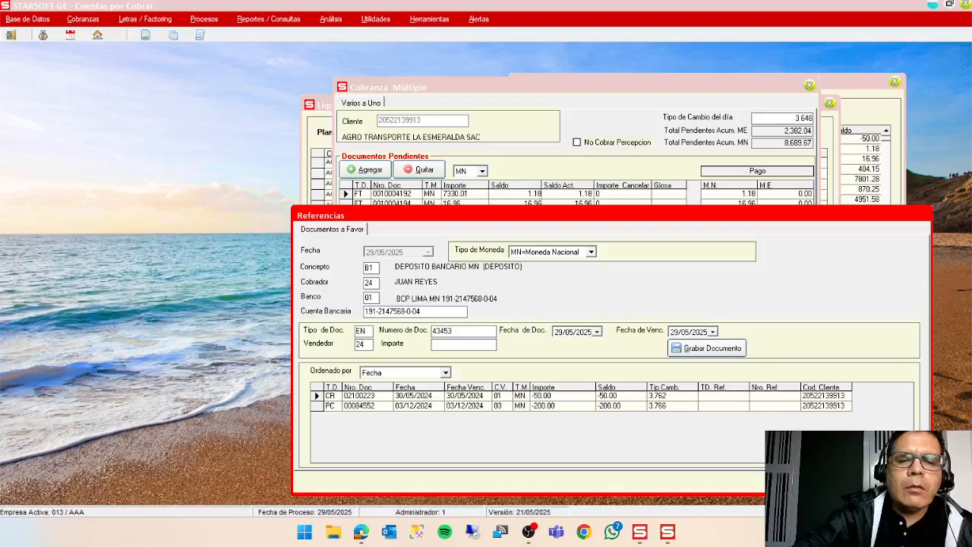
key(Return)
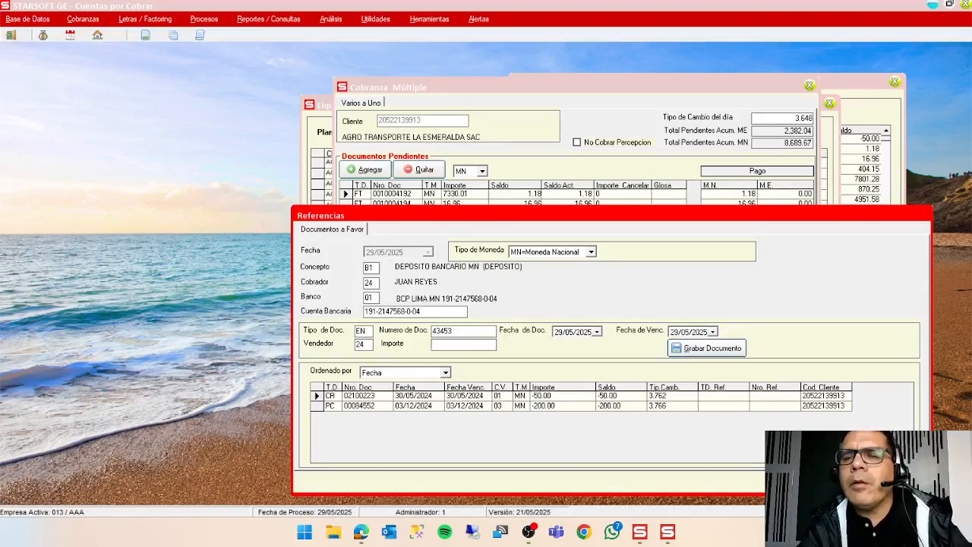
text(86)
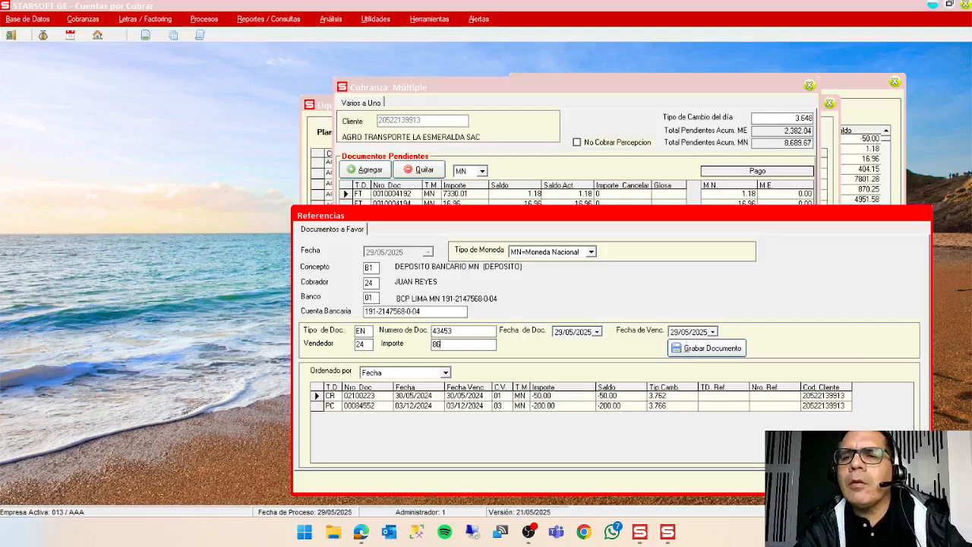
text(89.67)
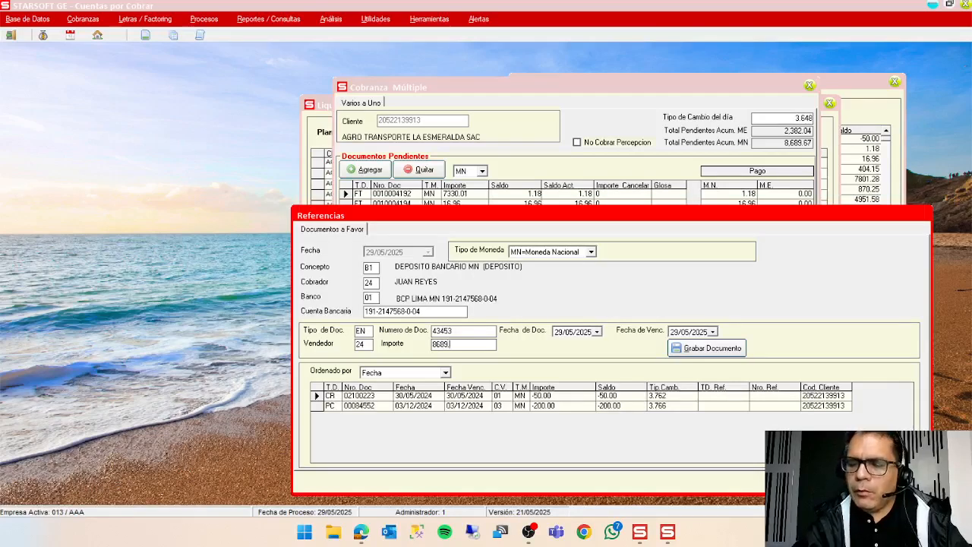
key(Return)
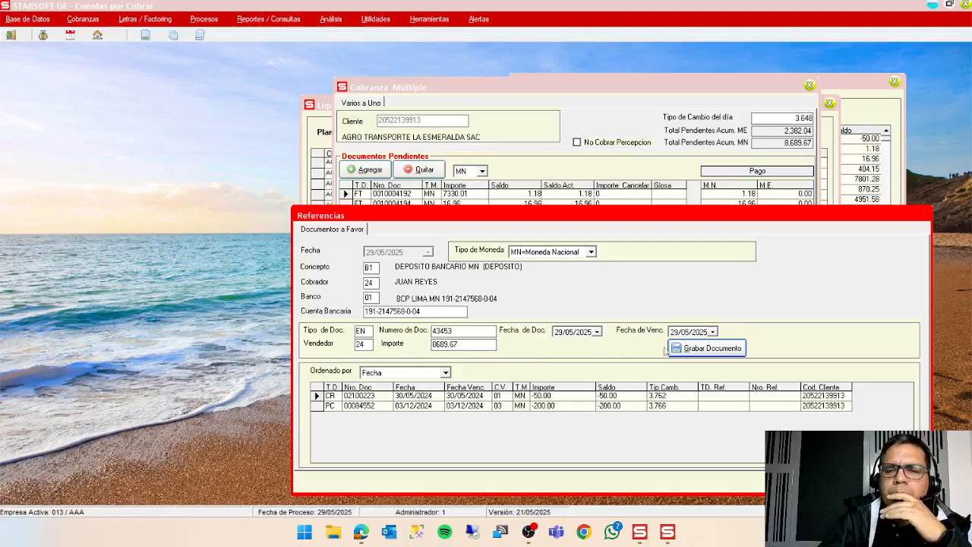
click(698, 349)
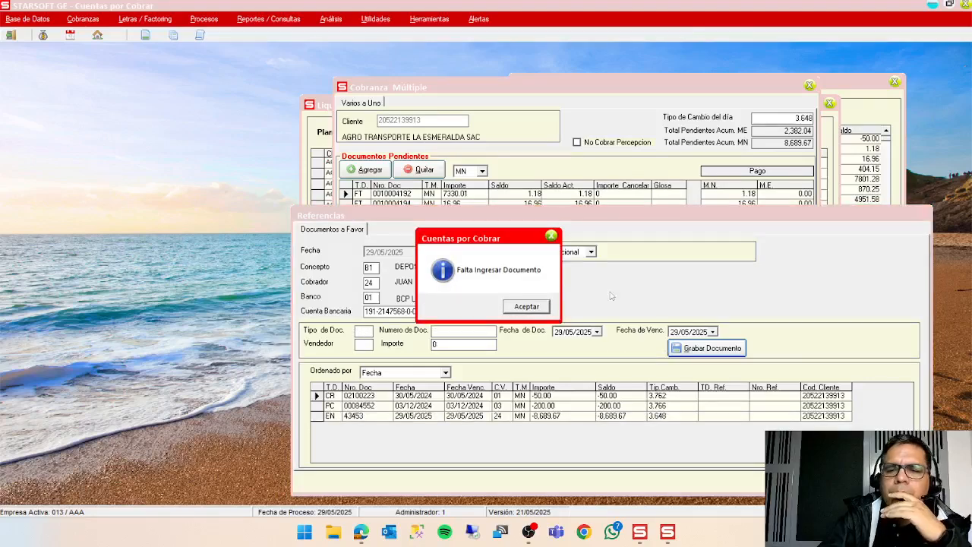
click(524, 308)
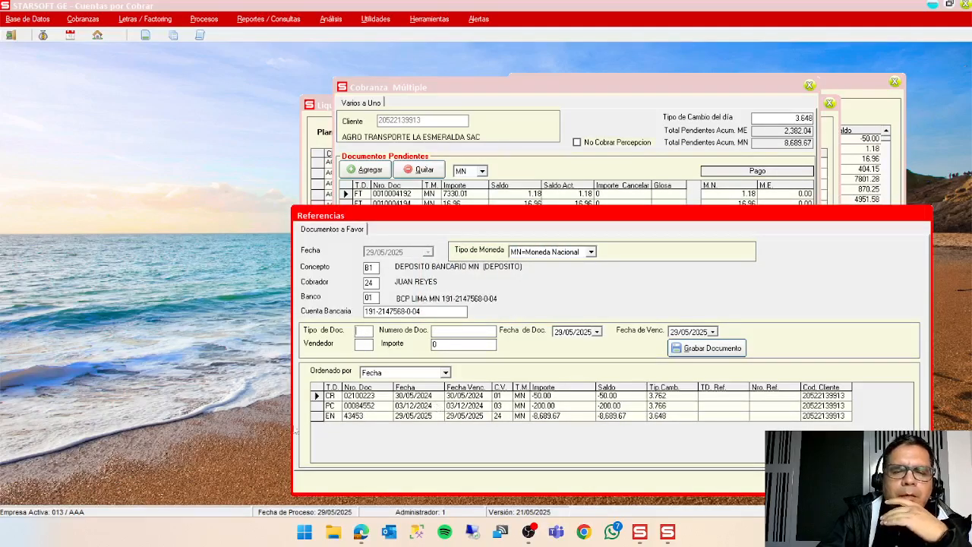
Apply document EN 43453 to the pending invoices and save the multiple collection.
click(318, 416)
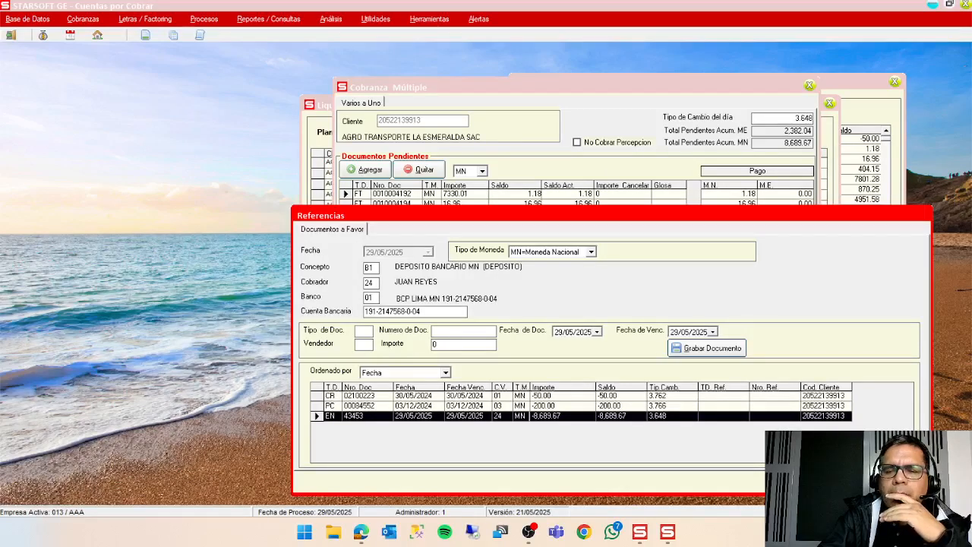
click(839, 481)
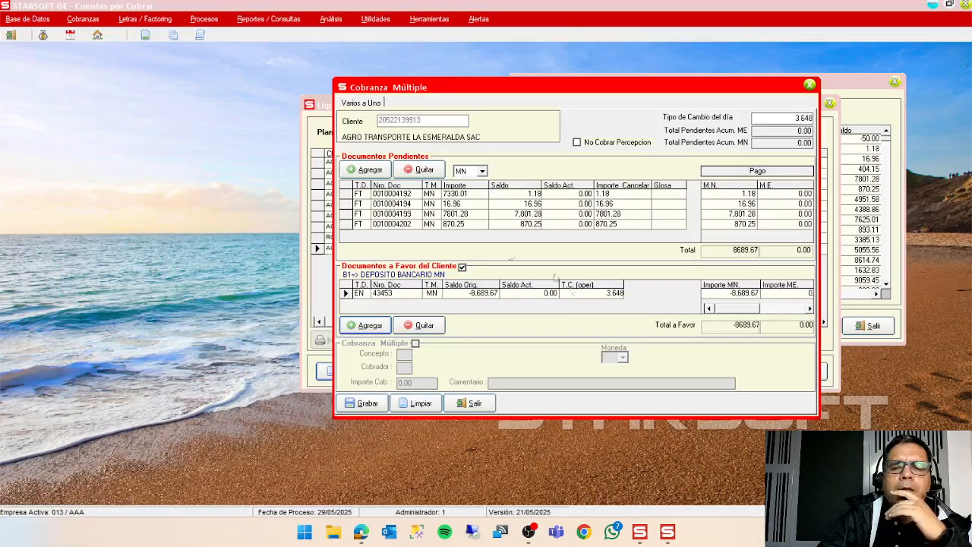
click(371, 405)
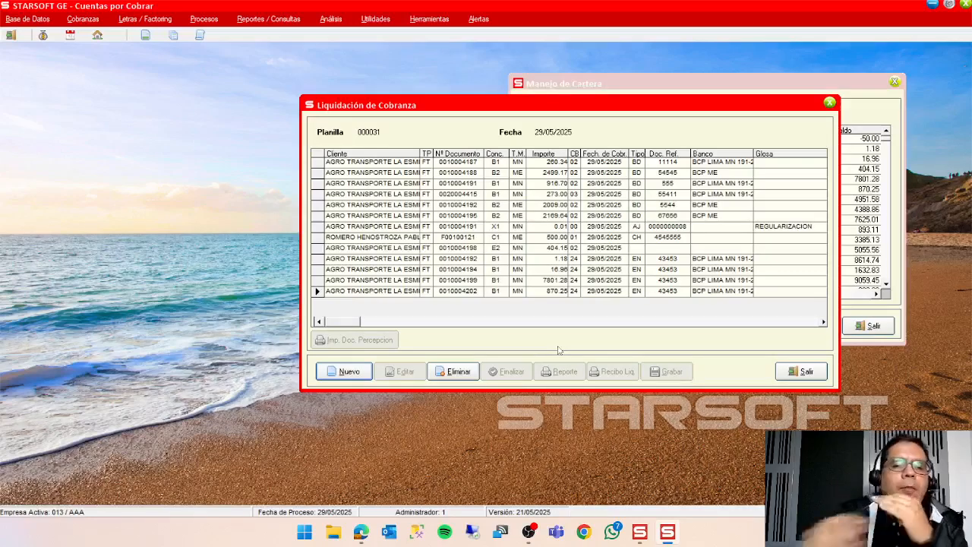
Start another Cancelación Múltiple collection in planilla 000031 and move its window toward the middle of the workspace.
click(346, 372)
click(365, 323)
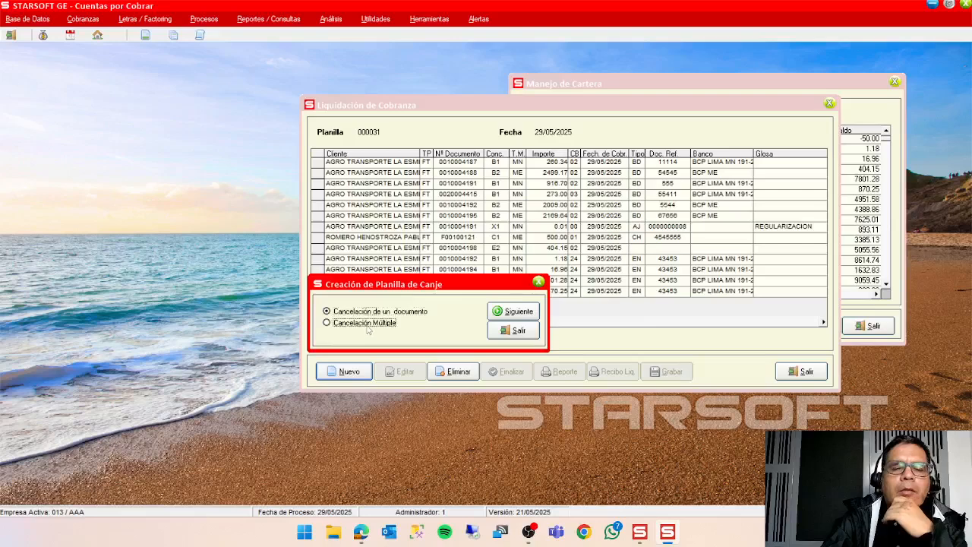
click(517, 315)
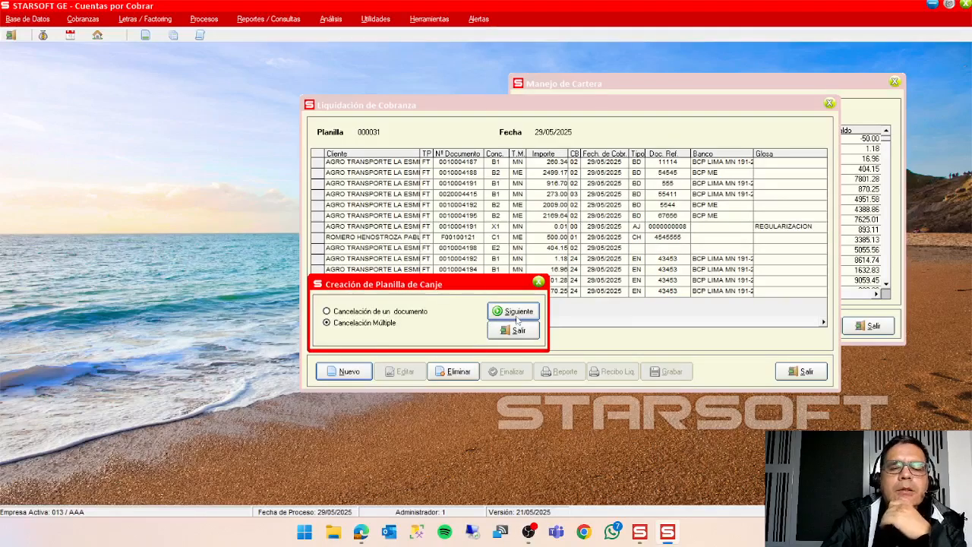
drag(326, 24, 677, 163)
Find AGRO TRANSPORTE LA ESMERALDA SAC in the client list by Descripción and assign it to the multiple collection.
double_click(469, 195)
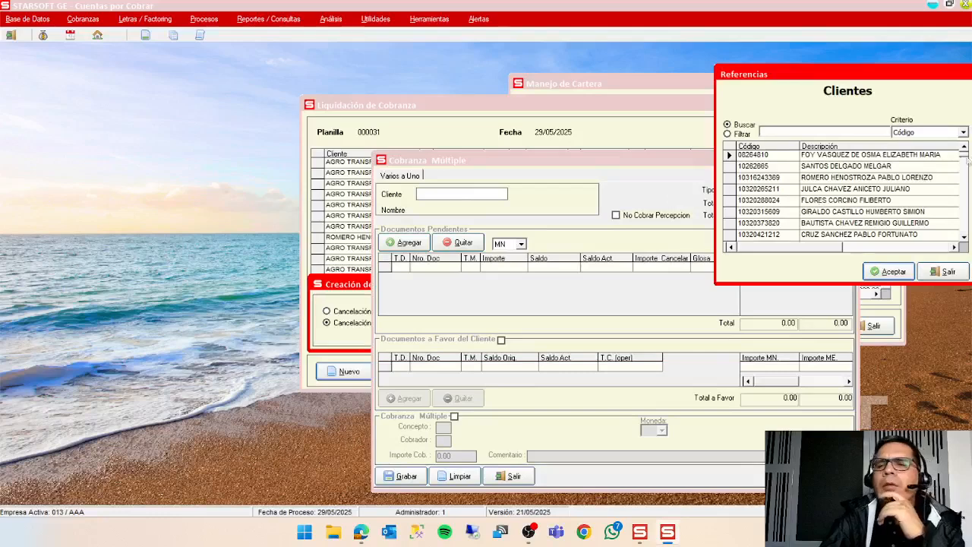
click(922, 134)
click(905, 156)
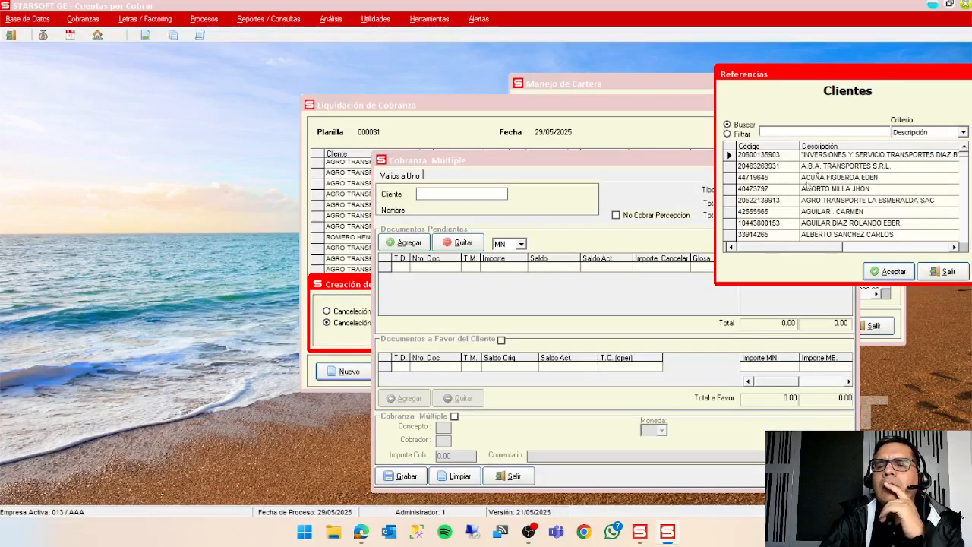
click(797, 201)
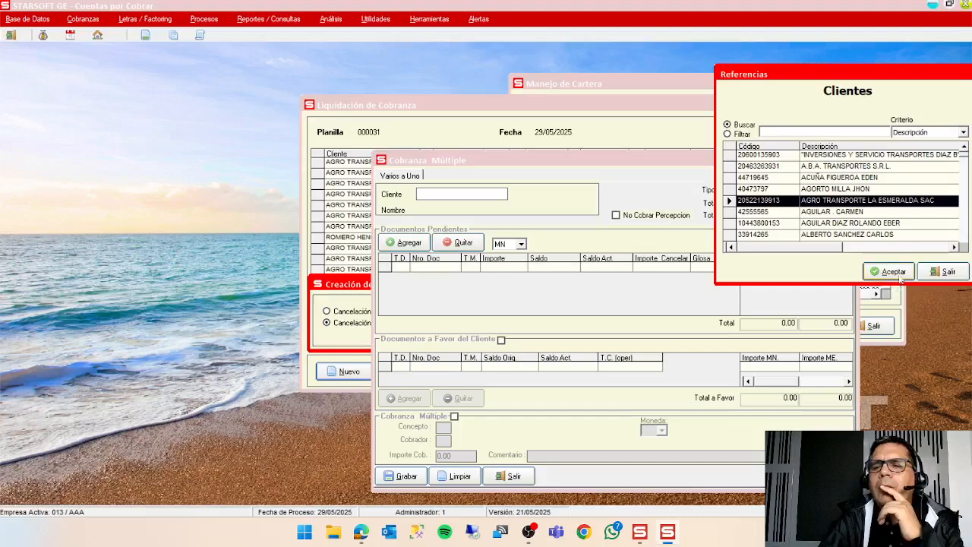
click(891, 271)
click(406, 242)
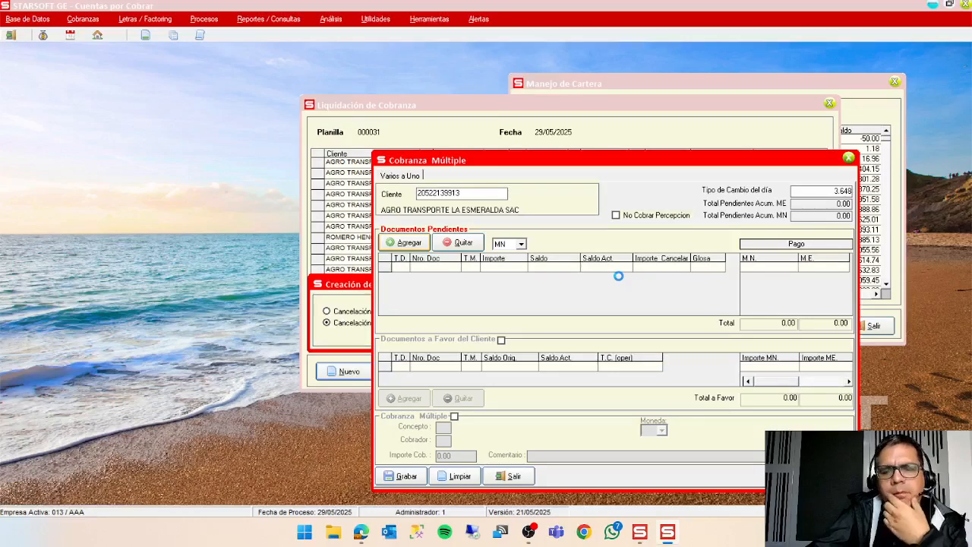
click(640, 532)
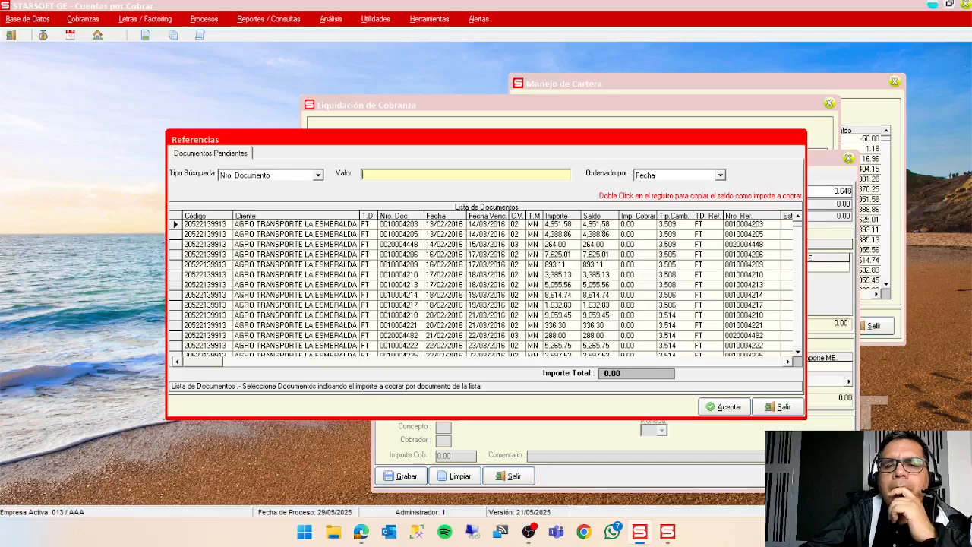
double_click(604, 227)
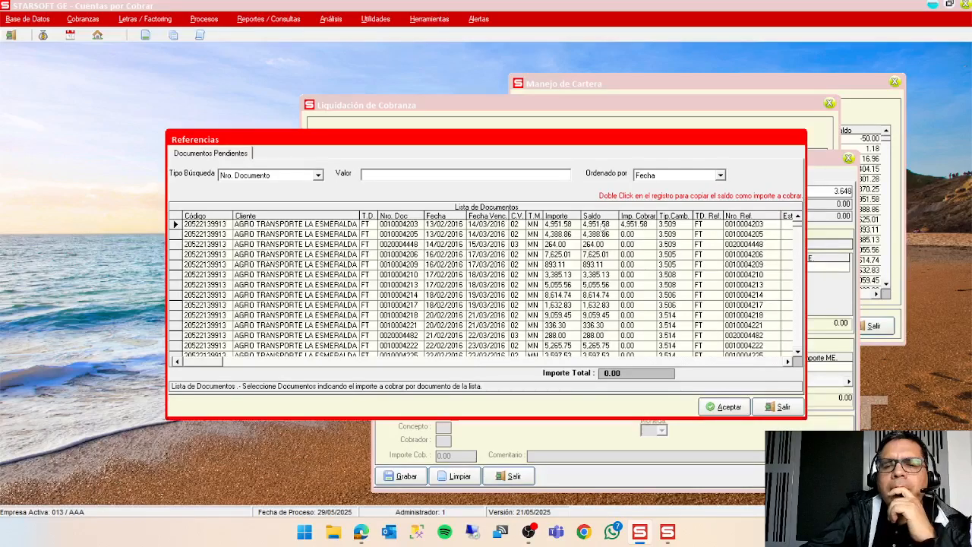
click(734, 411)
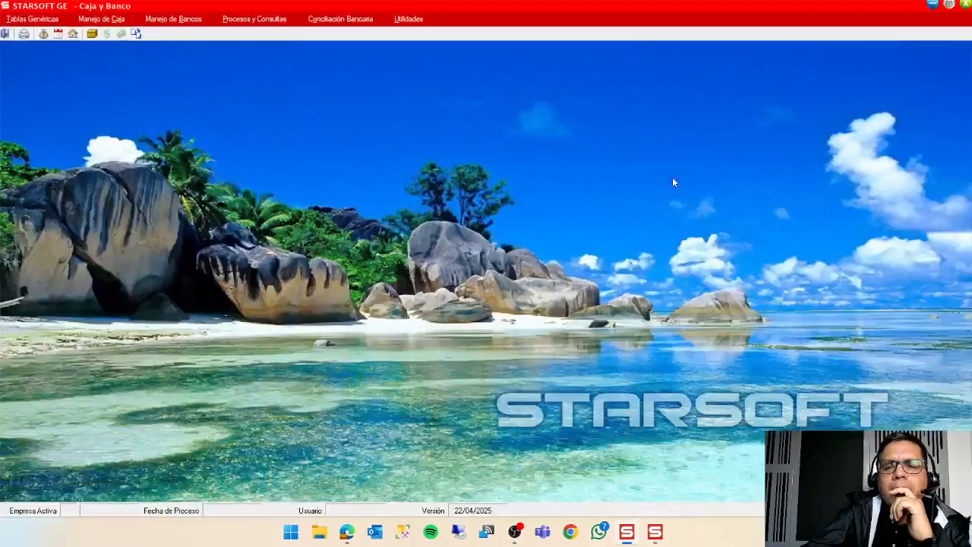
click(655, 532)
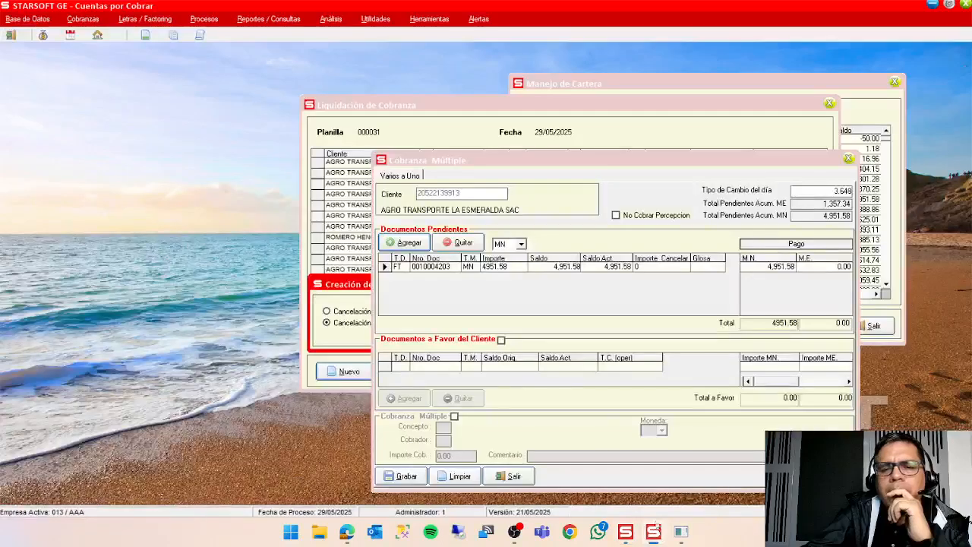
Enable documents in the client's favour, set their currency to MN=Moneda Nacional, and move the window clear of the pending invoice.
click(501, 340)
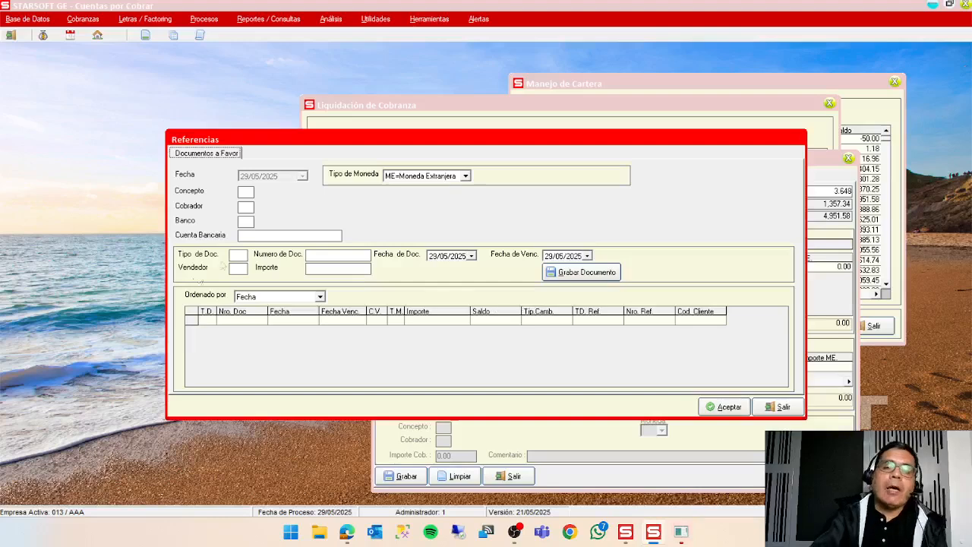
drag(454, 145, 585, 200)
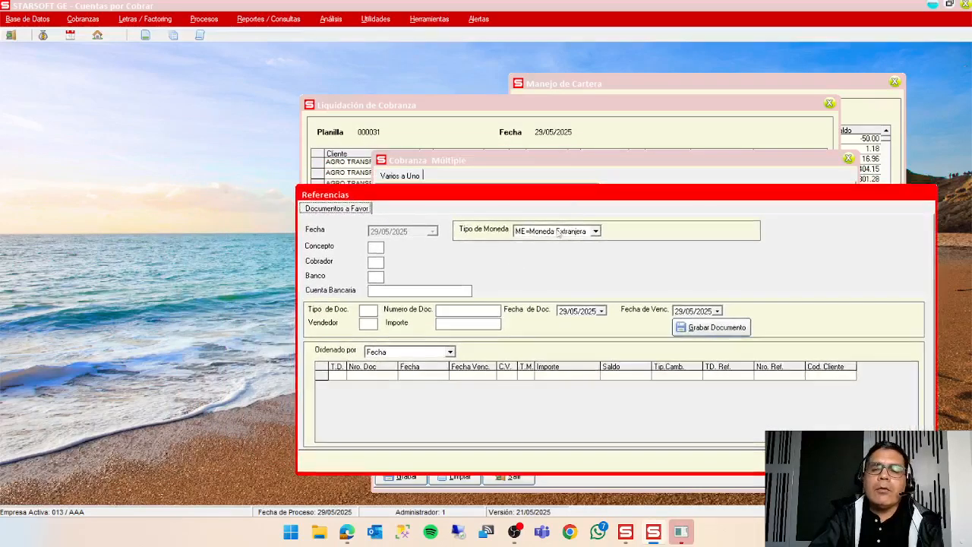
click(596, 231)
click(561, 251)
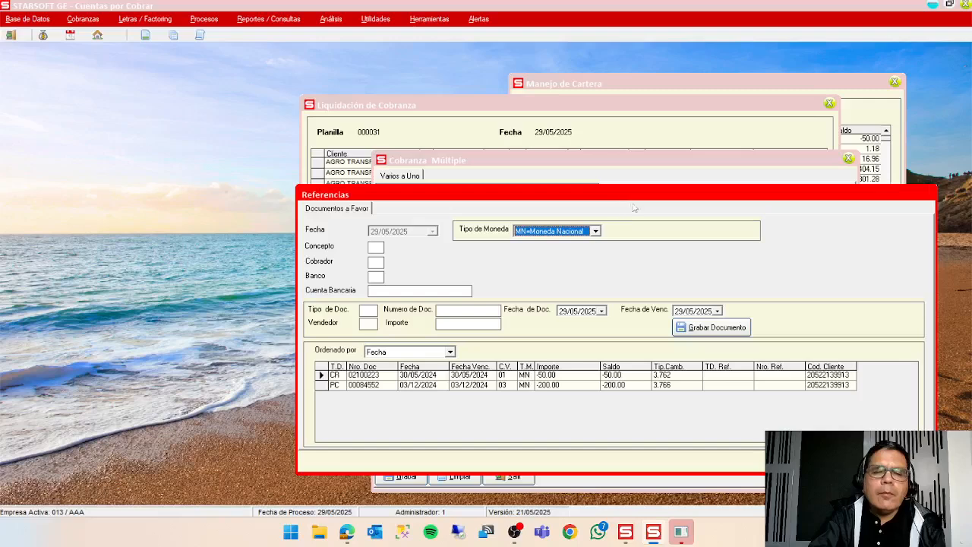
drag(640, 205, 682, 310)
Set the concept to R3, APLICACION RETENCION M.N., and the collector to code 04 for the document in favour.
click(418, 357)
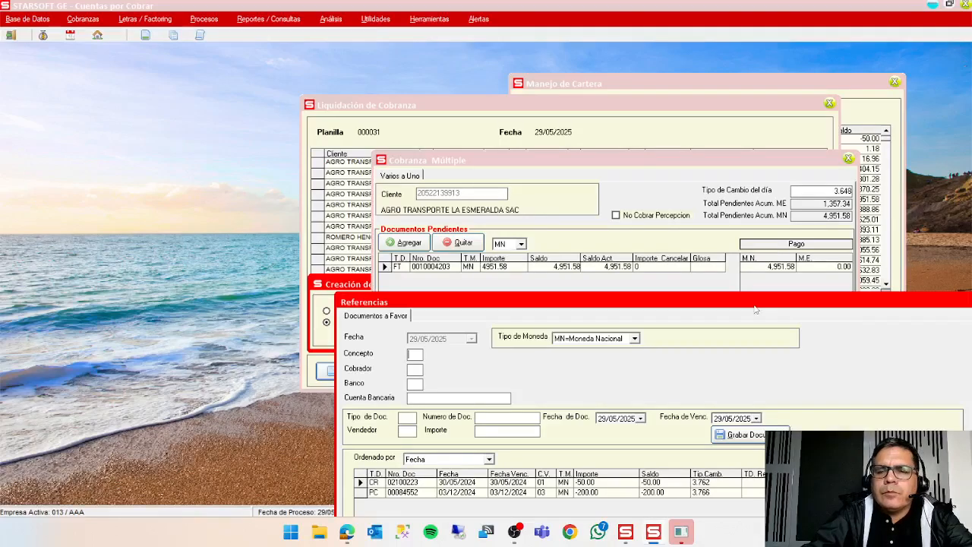
key(F1)
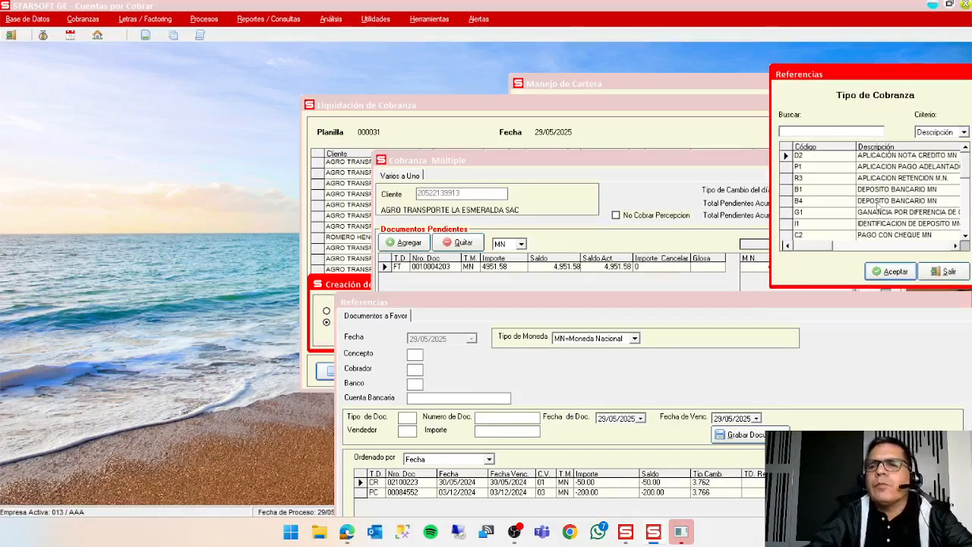
click(887, 177)
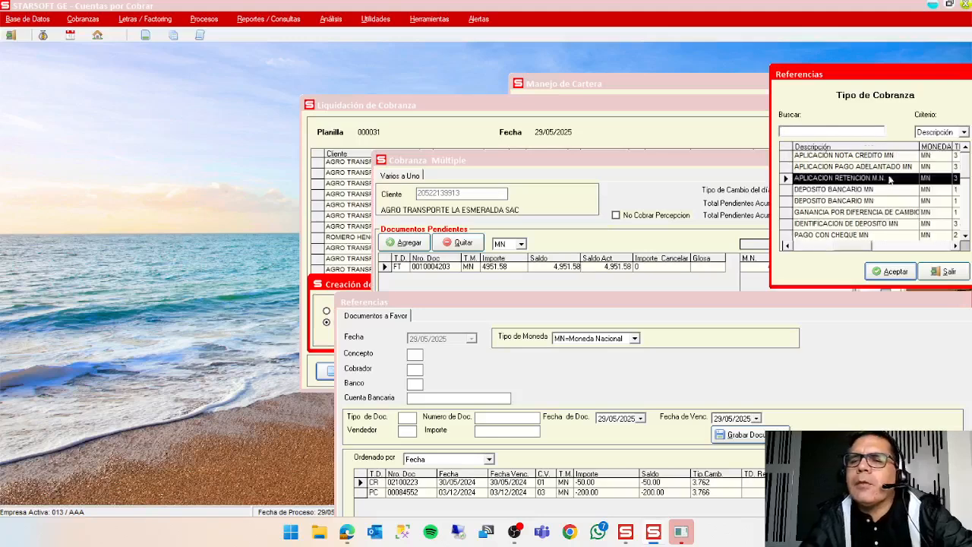
click(892, 273)
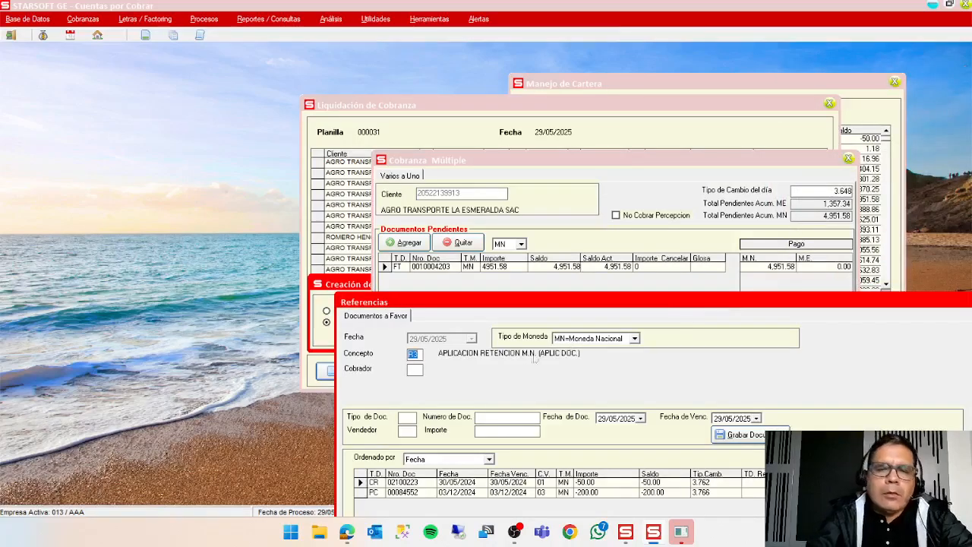
click(414, 370)
key(F1)
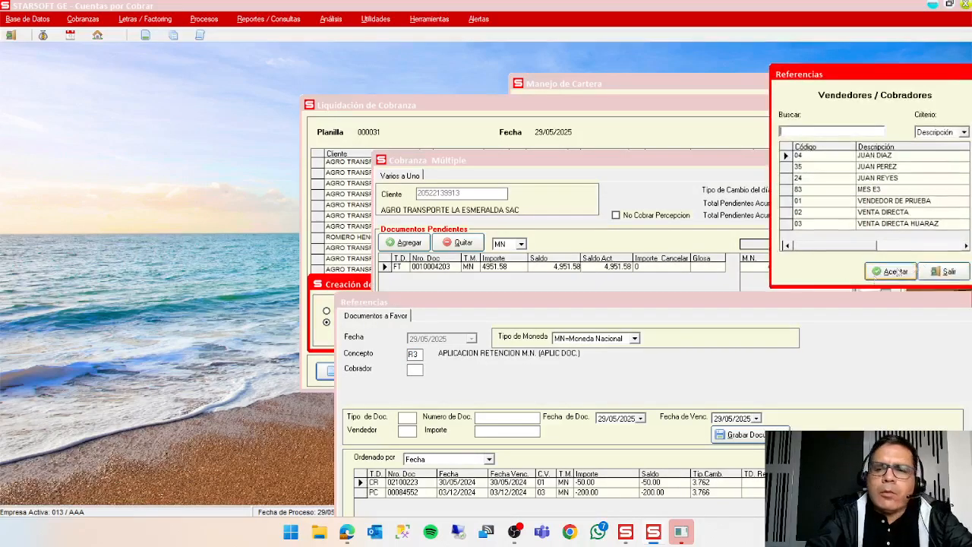
click(895, 272)
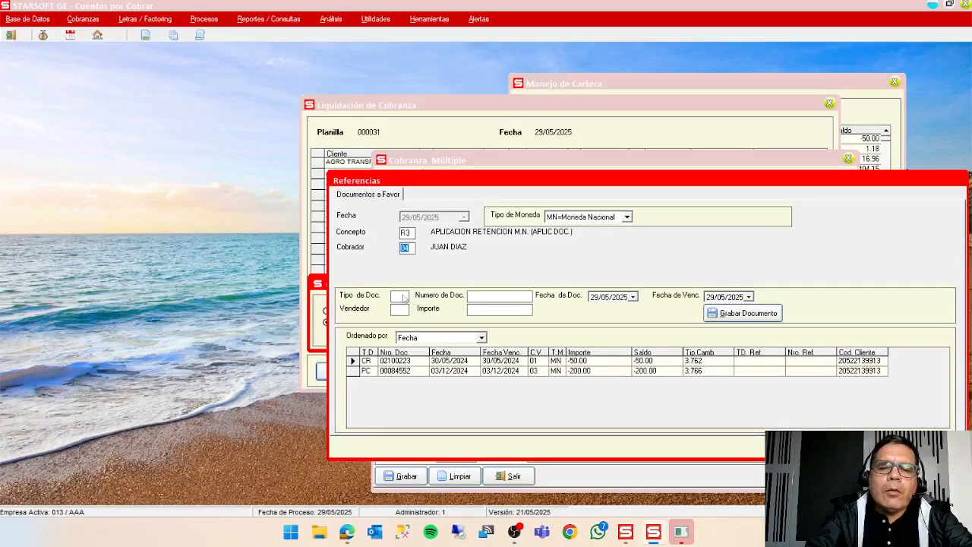
Enter document type CR, number R00102115 and seller 01 for the retention document.
click(403, 296)
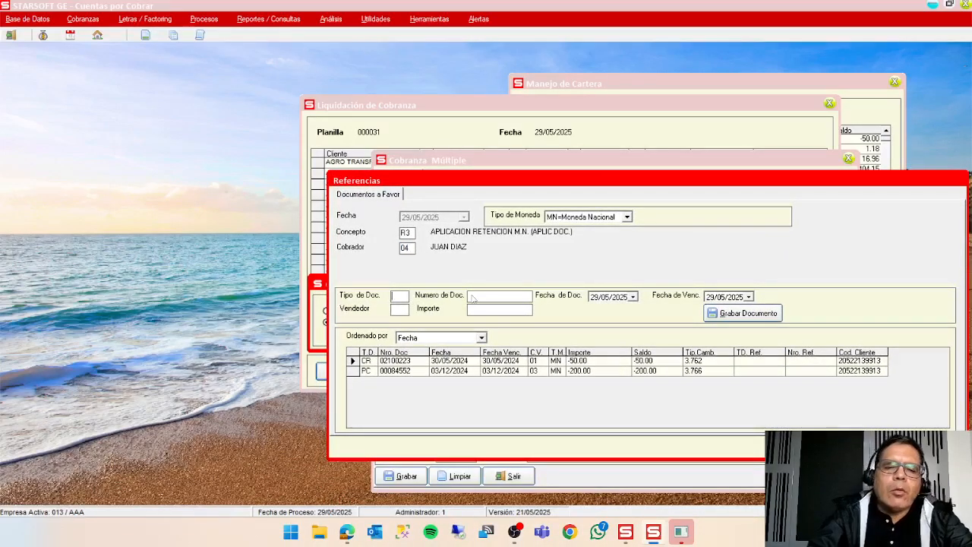
text(CR)
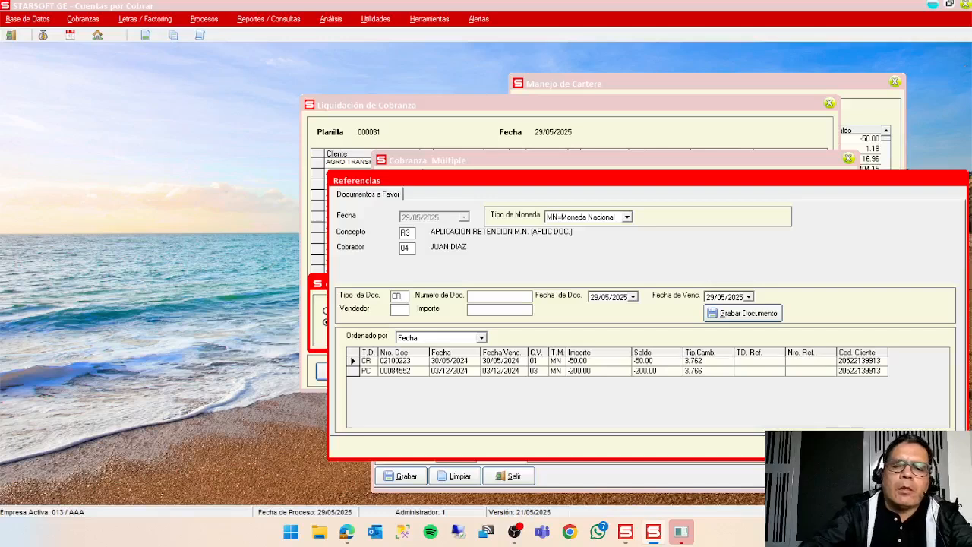
text(R)
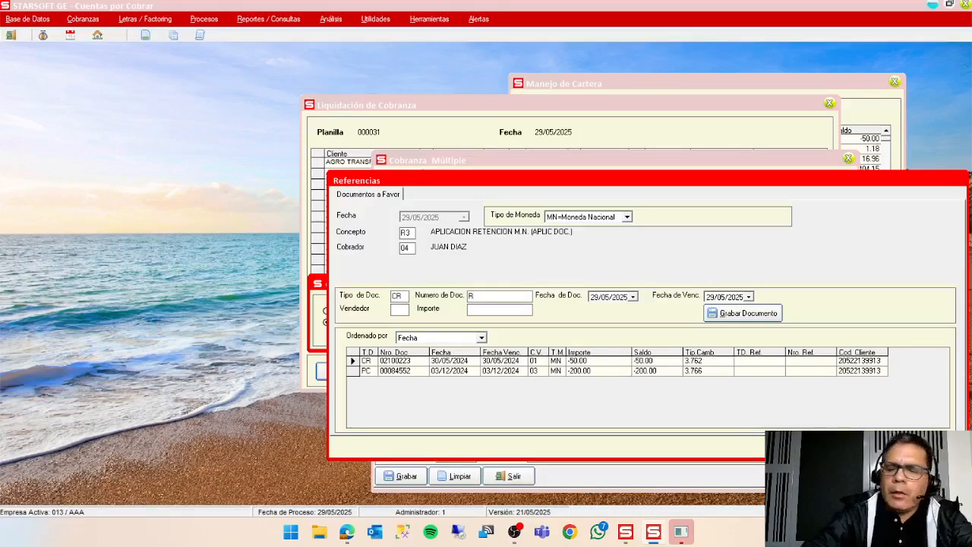
text(00102115)
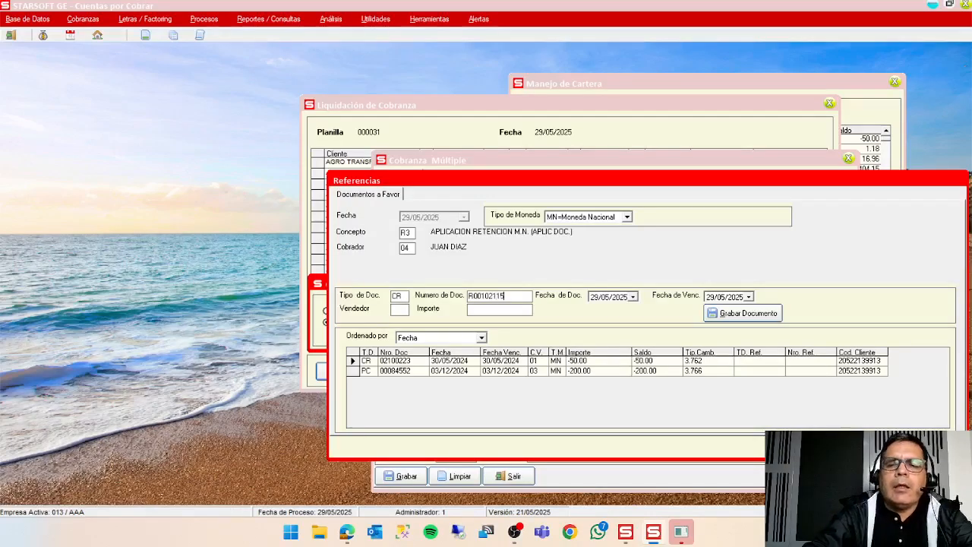
key(Tab)
key(Tab)
key(Tab)
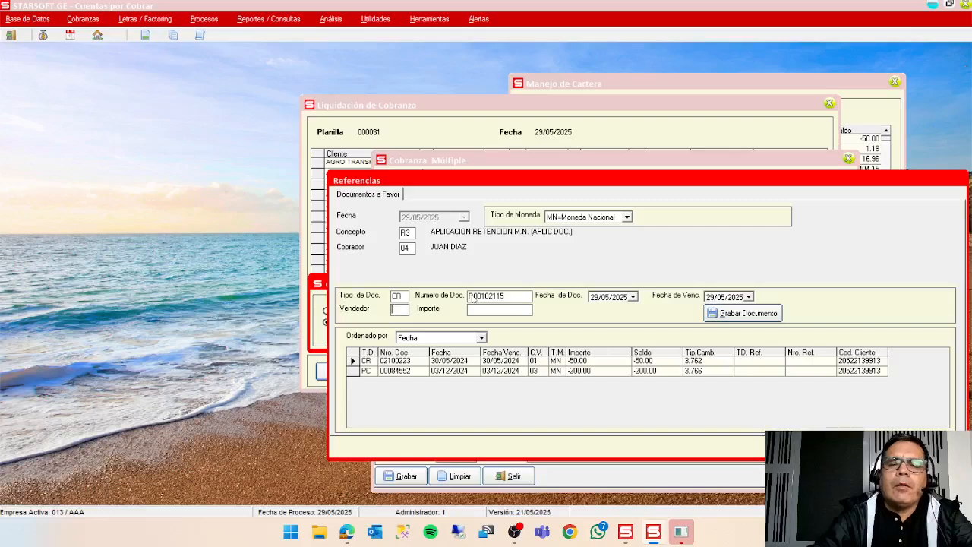
text(01)
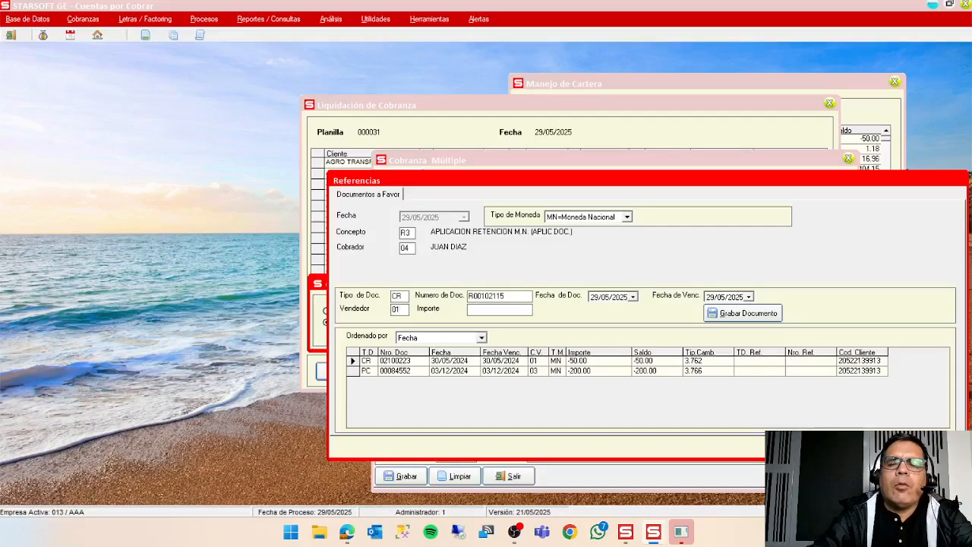
key(Tab)
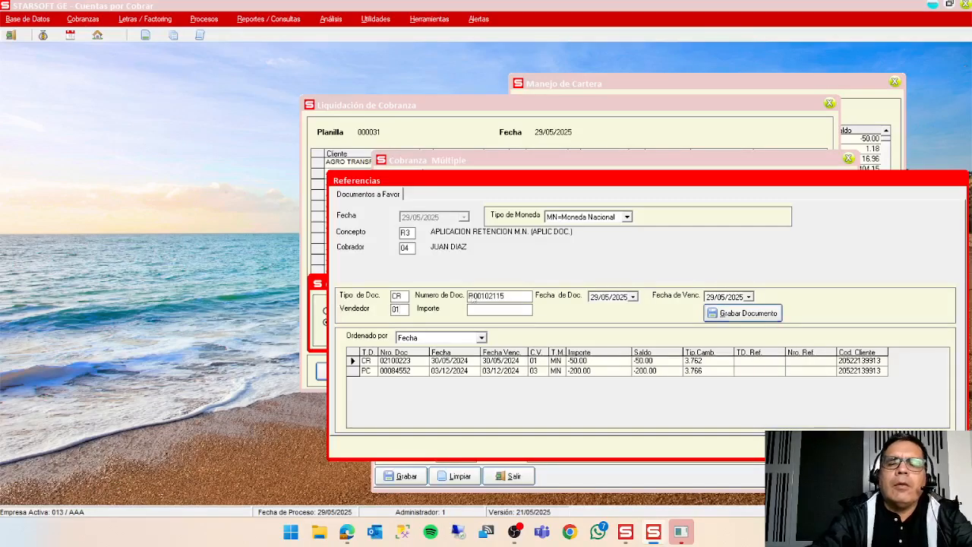
Set the retention document's amount to 4951.58 and save the document.
click(499, 312)
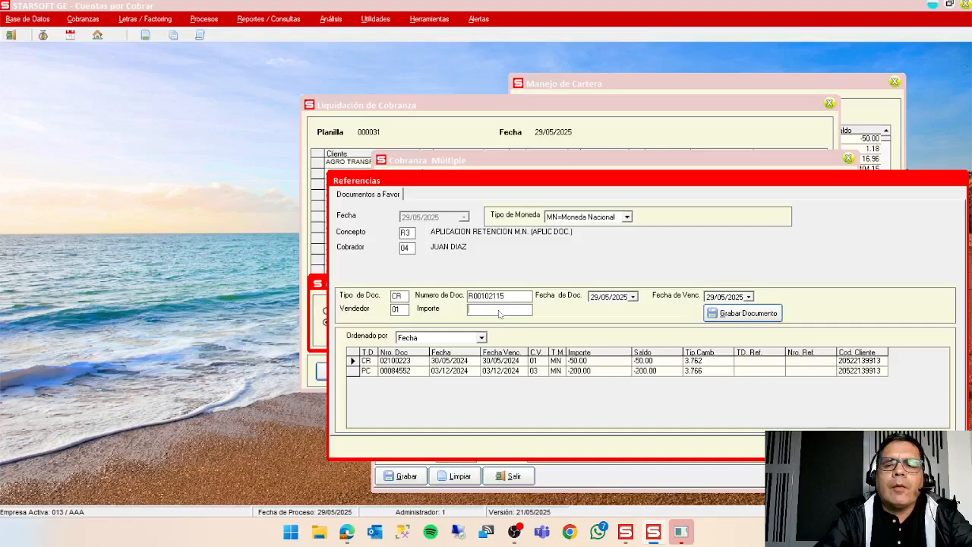
drag(610, 183, 526, 238)
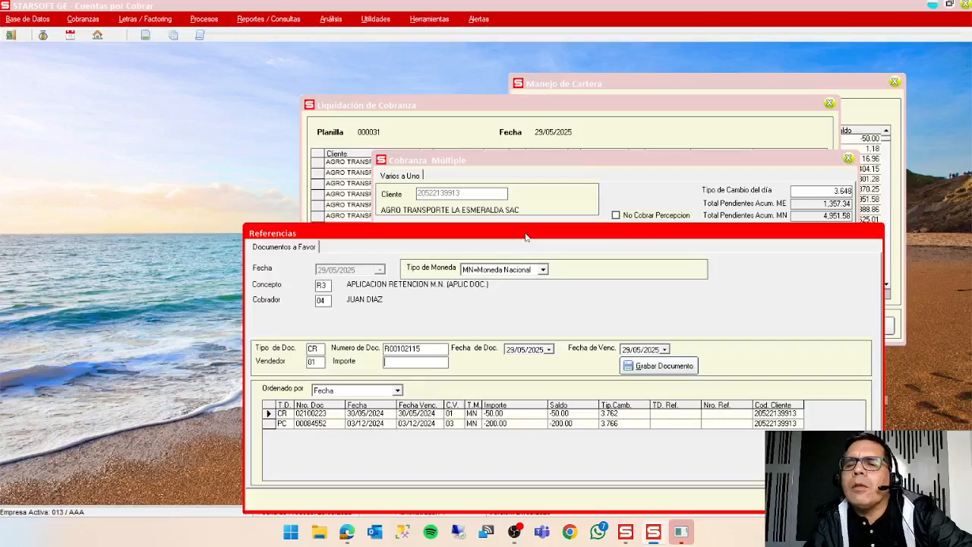
text(4951.58)
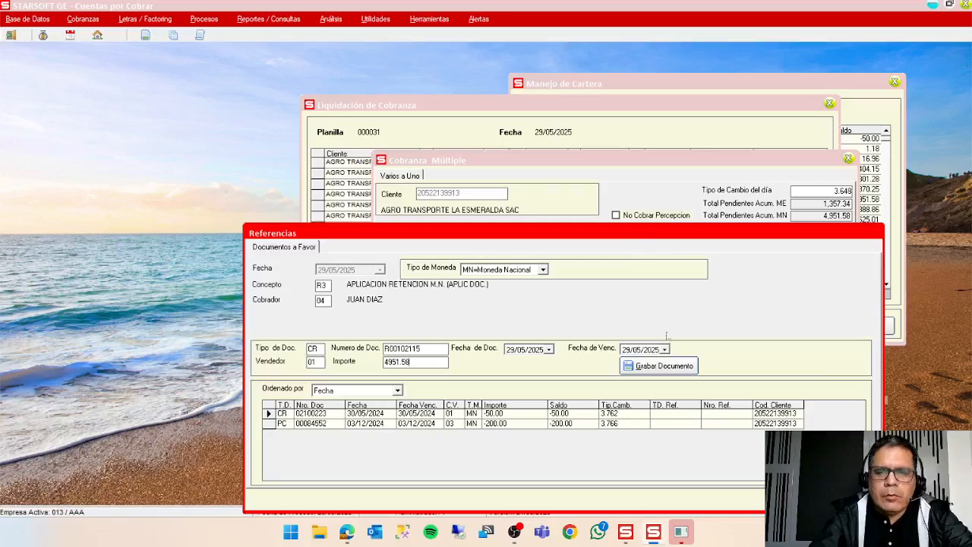
click(661, 365)
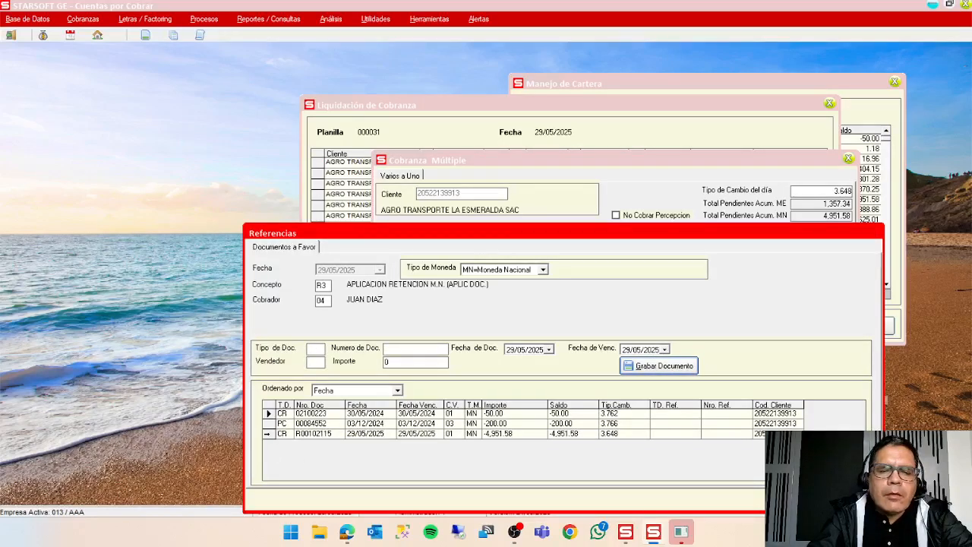
Apply retention document CR R00102115 to the pending invoice and save the multiple collection.
click(267, 434)
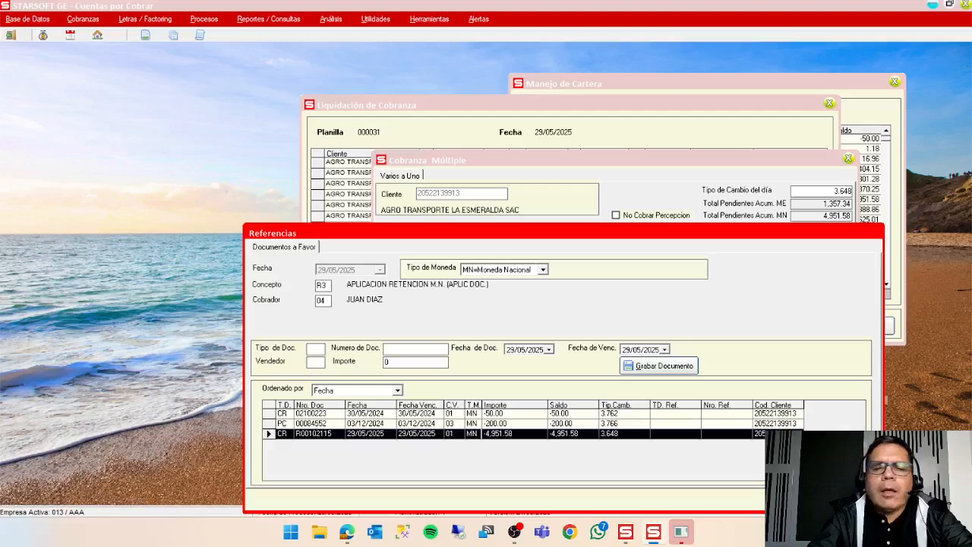
click(793, 499)
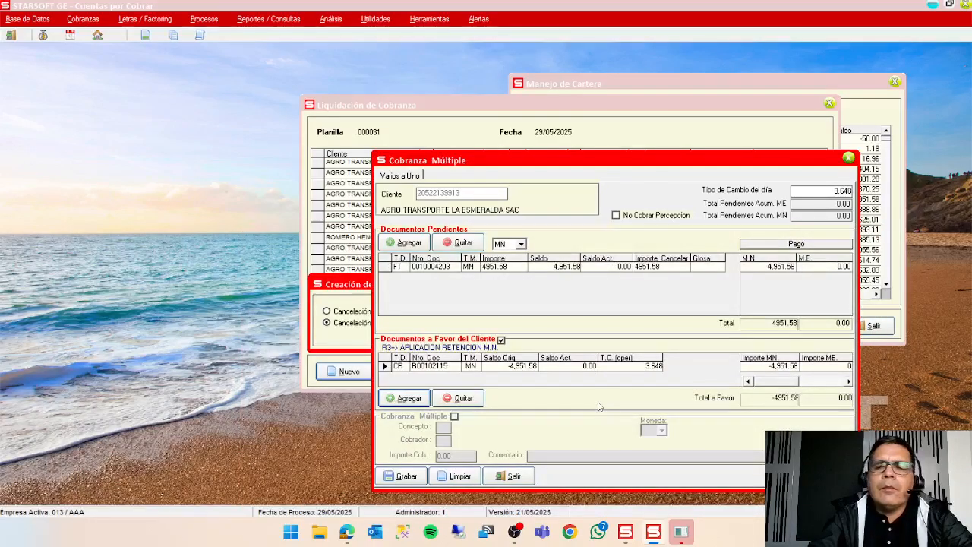
click(410, 479)
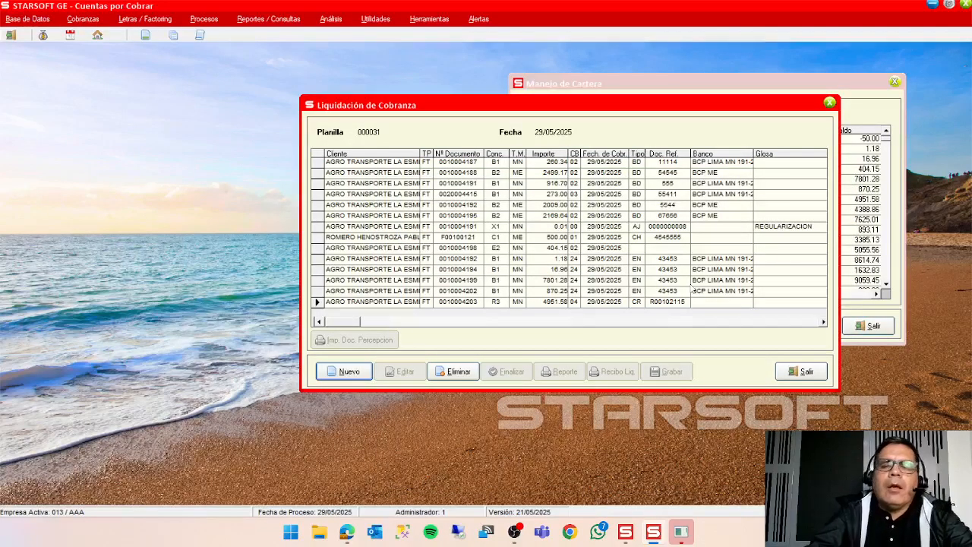
Start a new portfolio document for AGRO TRANSPORTE LA ESMERALDA SAC with type NC and number F0012545, keeping the proposed dates and seller.
click(203, 19)
click(215, 35)
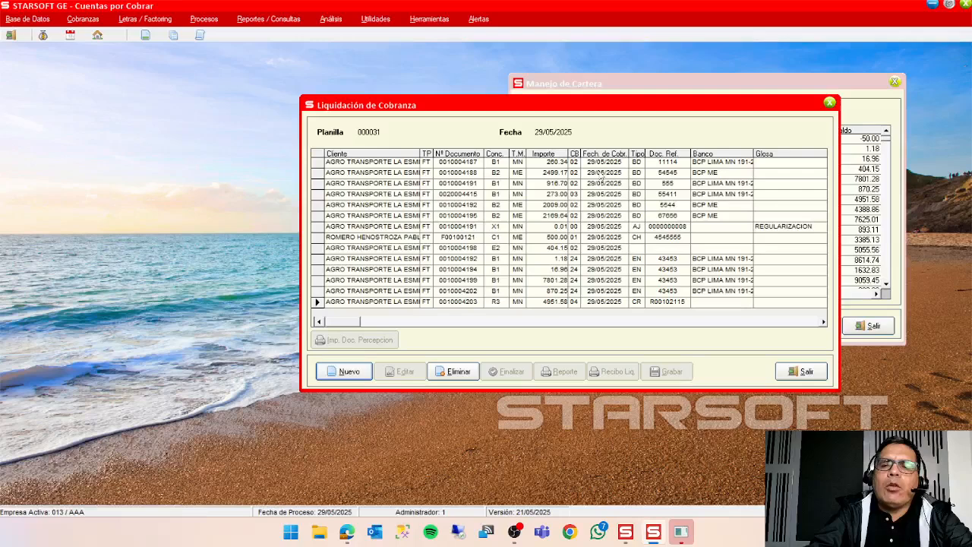
click(672, 93)
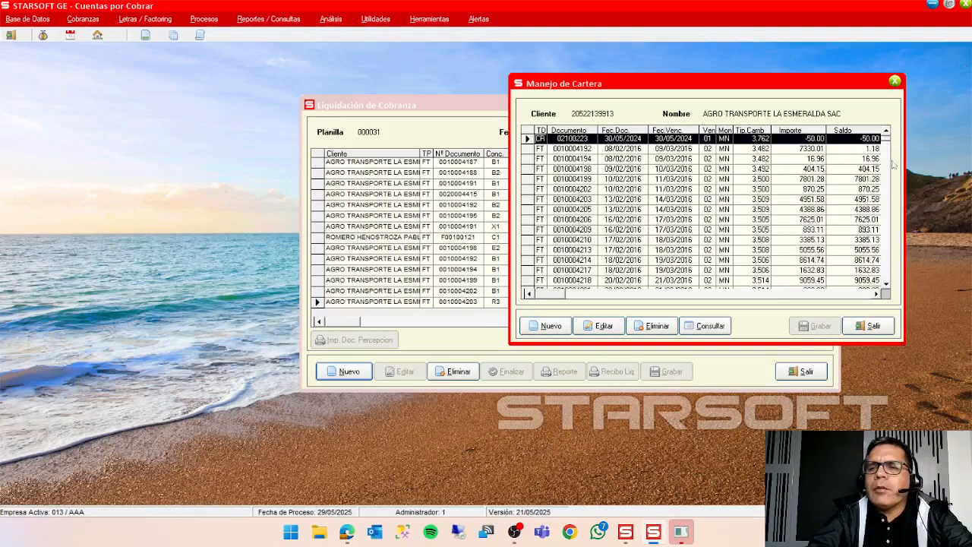
drag(886, 146, 887, 281)
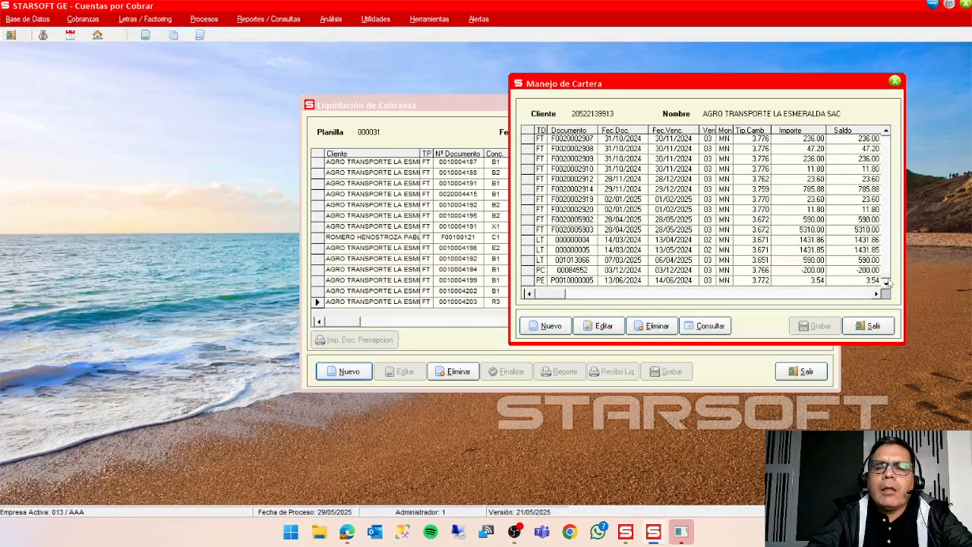
click(550, 329)
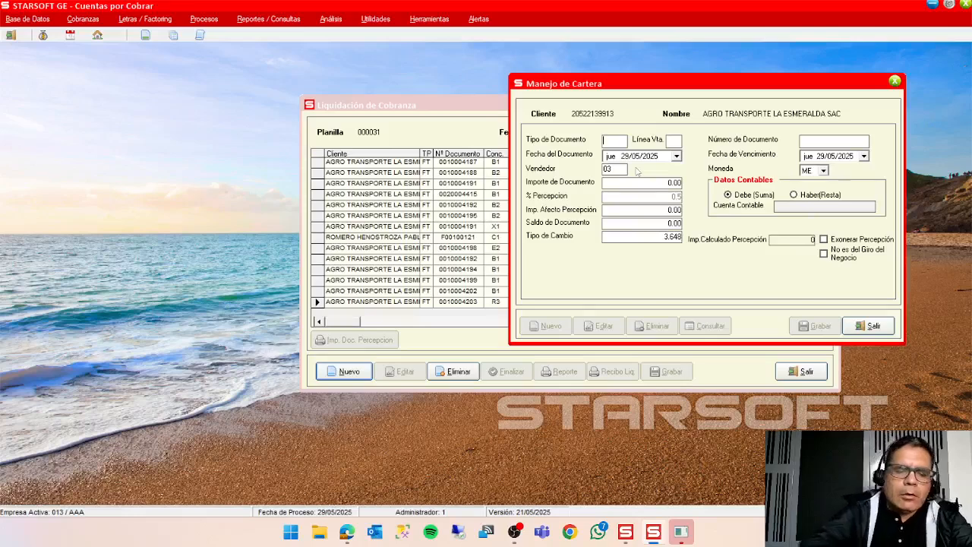
text(NC)
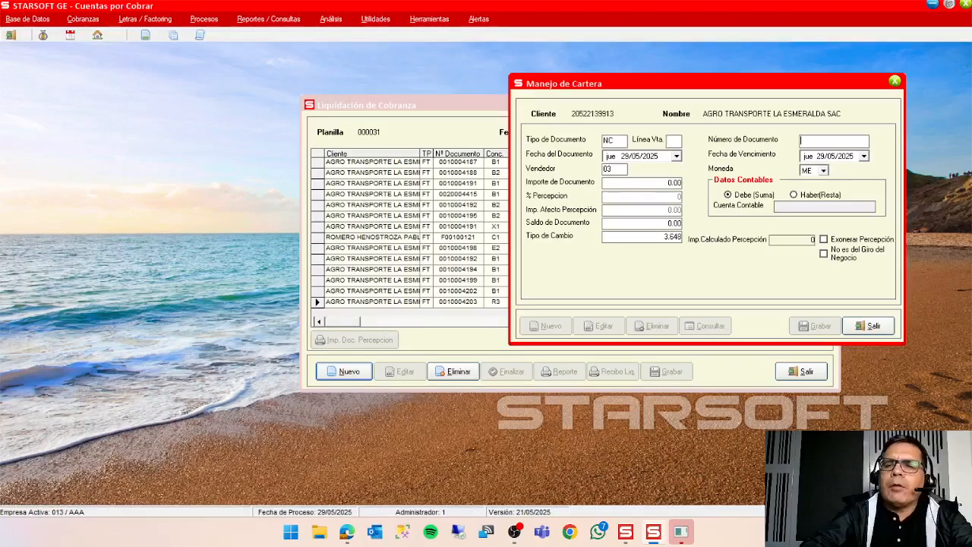
key(Return)
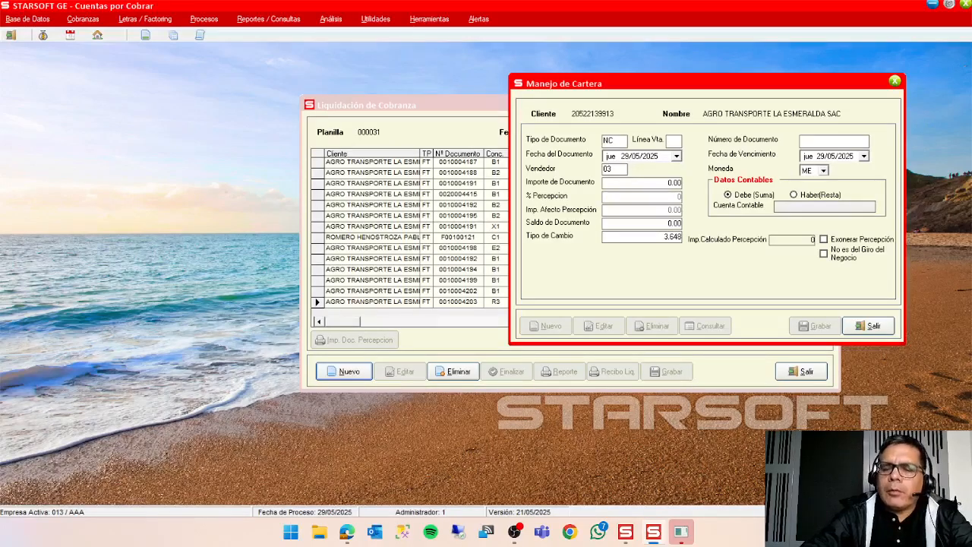
text(F0)
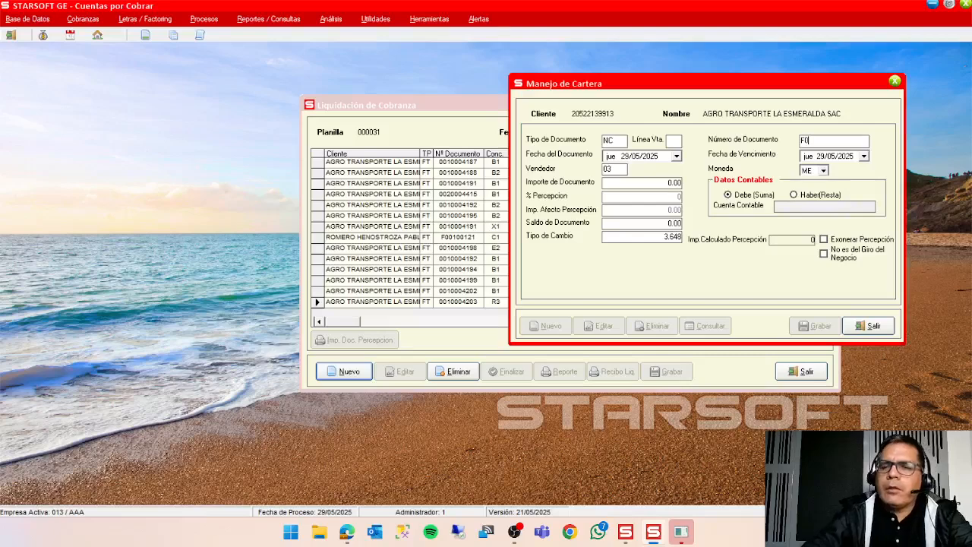
text(012545)
key(Return)
key(Return)
key(Return)
key(Return)
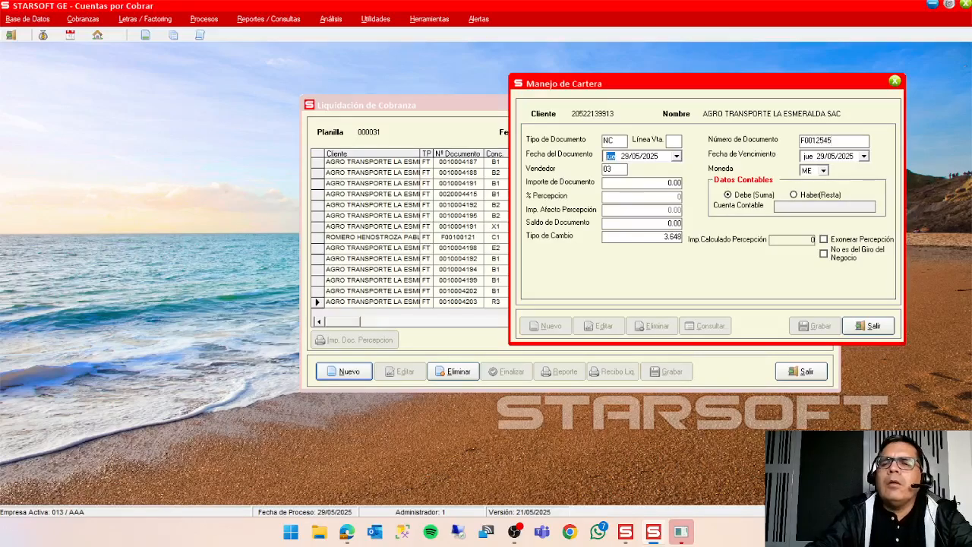
key(Return)
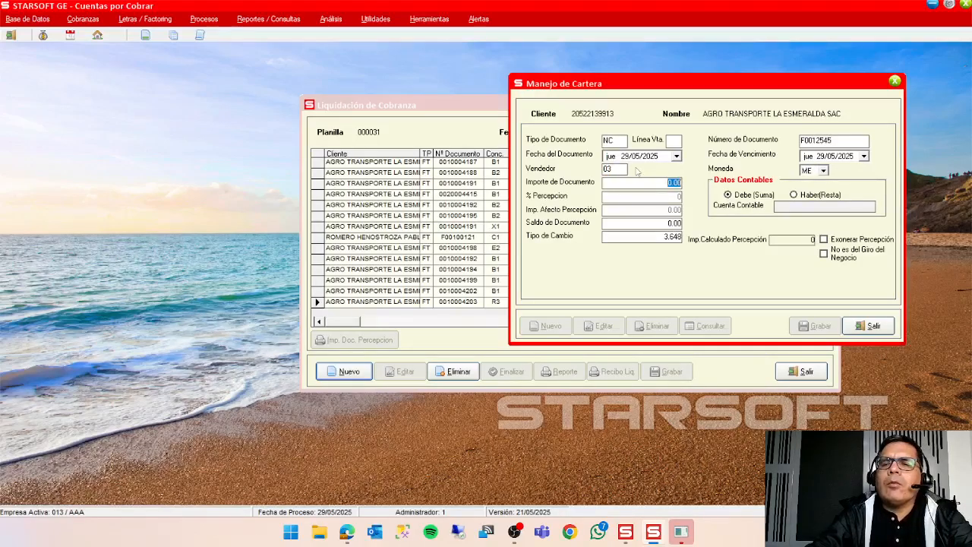
Set the credit note's amount to 100 and its currency to MN, accept the exchange rate and save the document.
text(100)
key(Return)
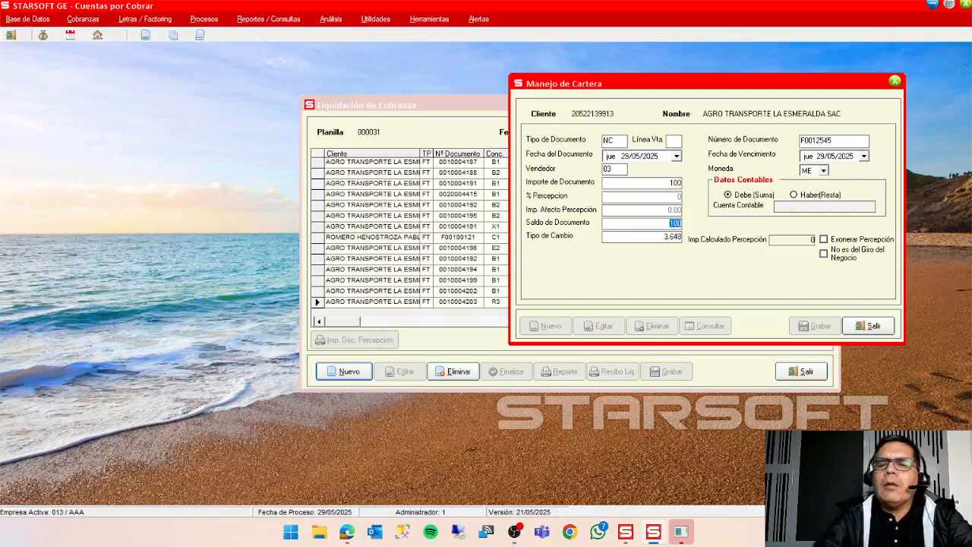
click(824, 170)
click(812, 190)
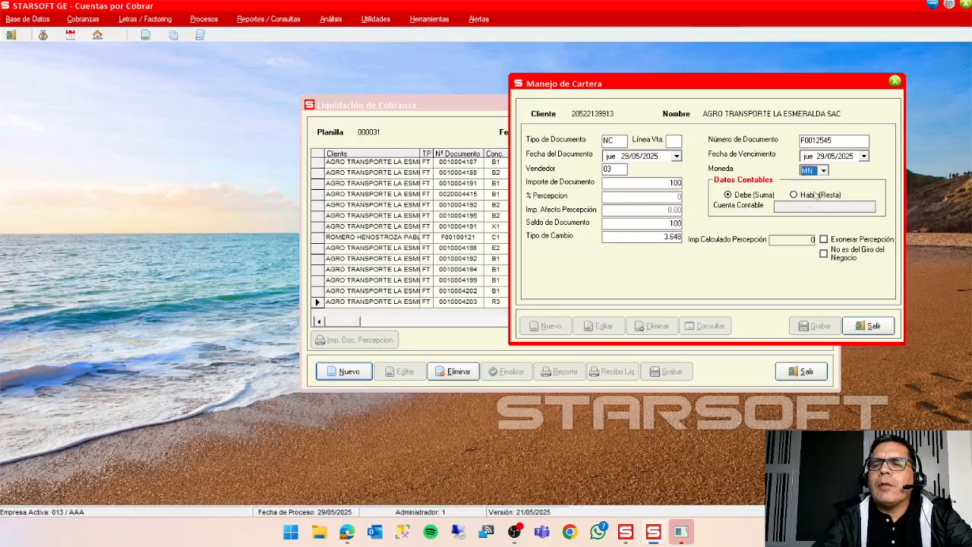
click(664, 225)
click(672, 236)
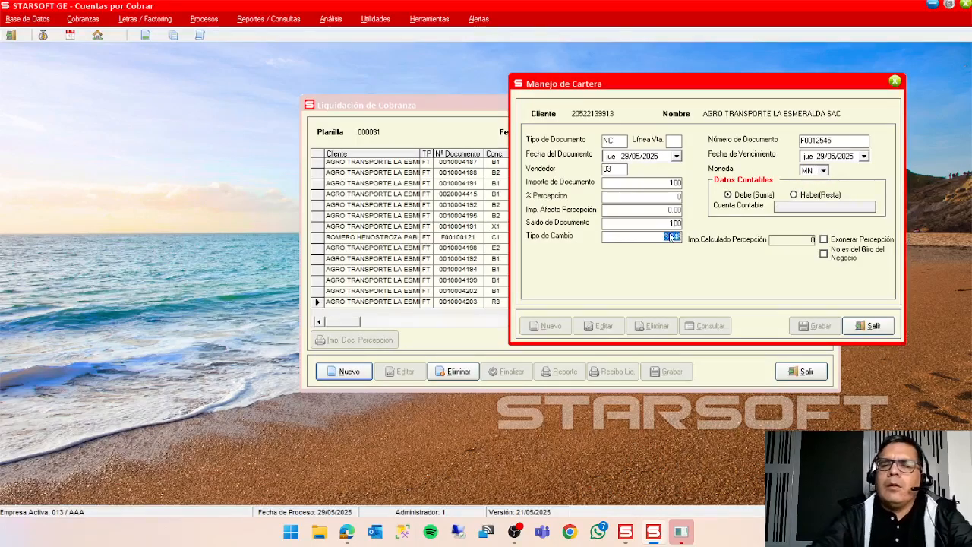
key(Return)
key(Return)
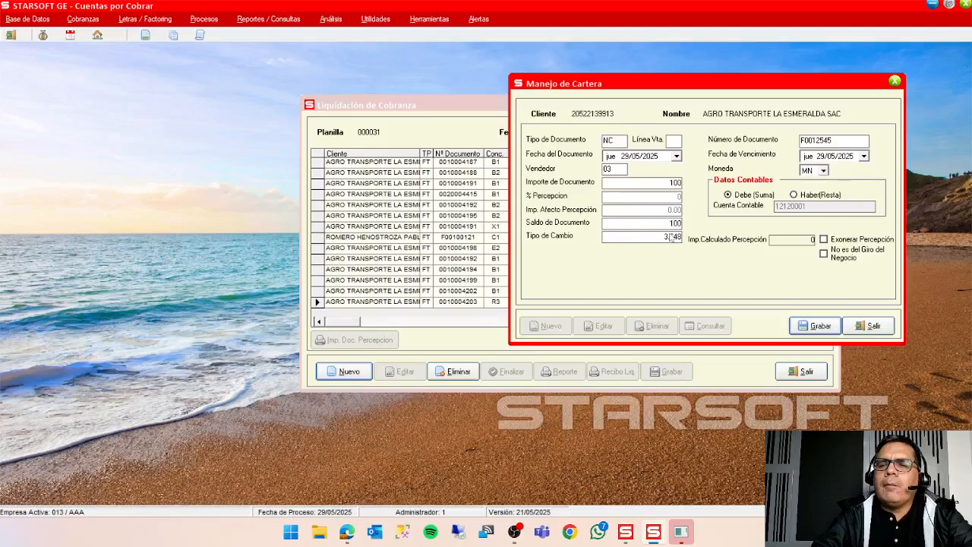
click(866, 326)
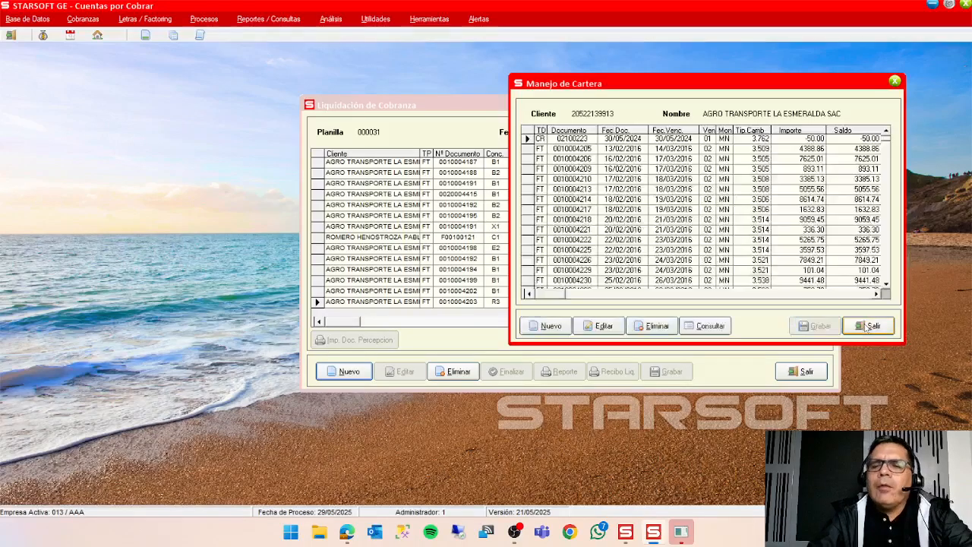
Check credit note NC F0012545 in the client's document list and close the portfolio window.
click(887, 278)
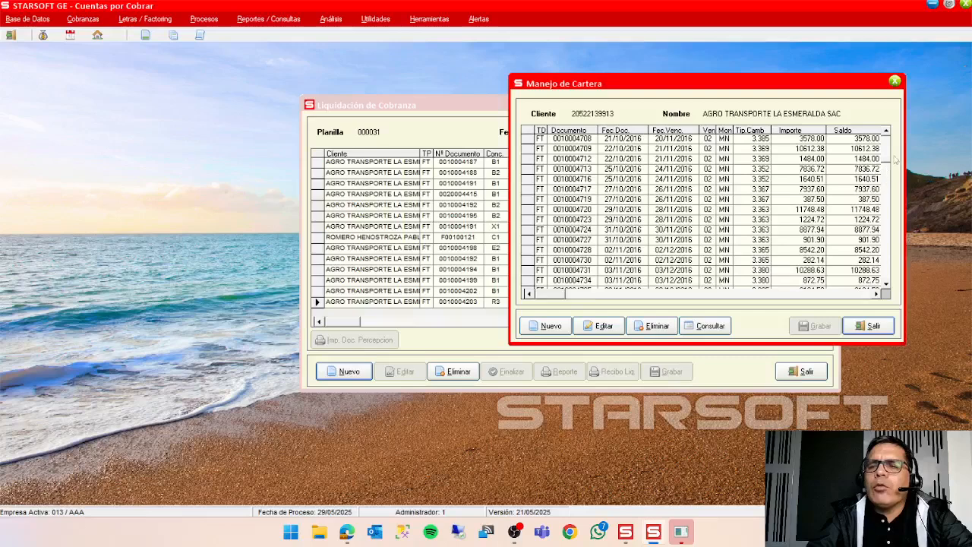
drag(887, 164, 887, 287)
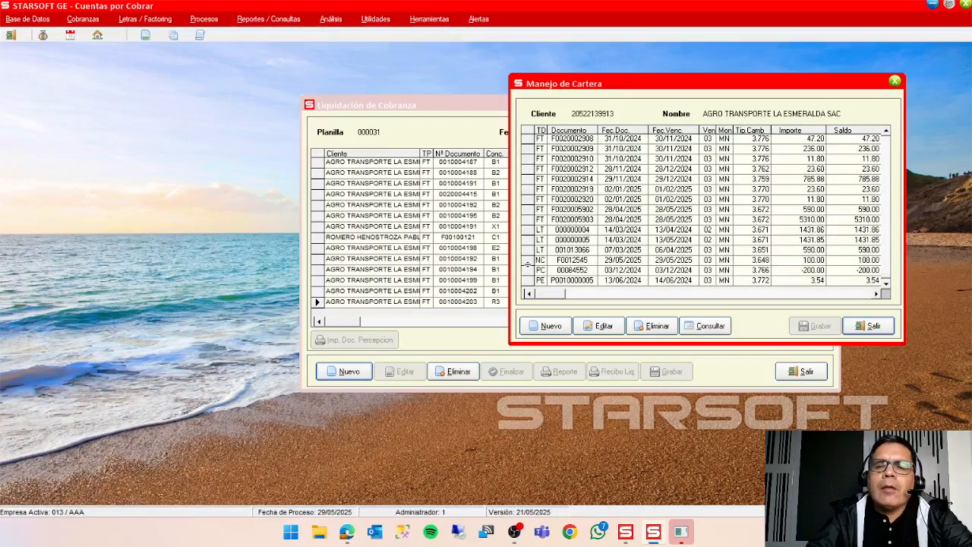
click(524, 260)
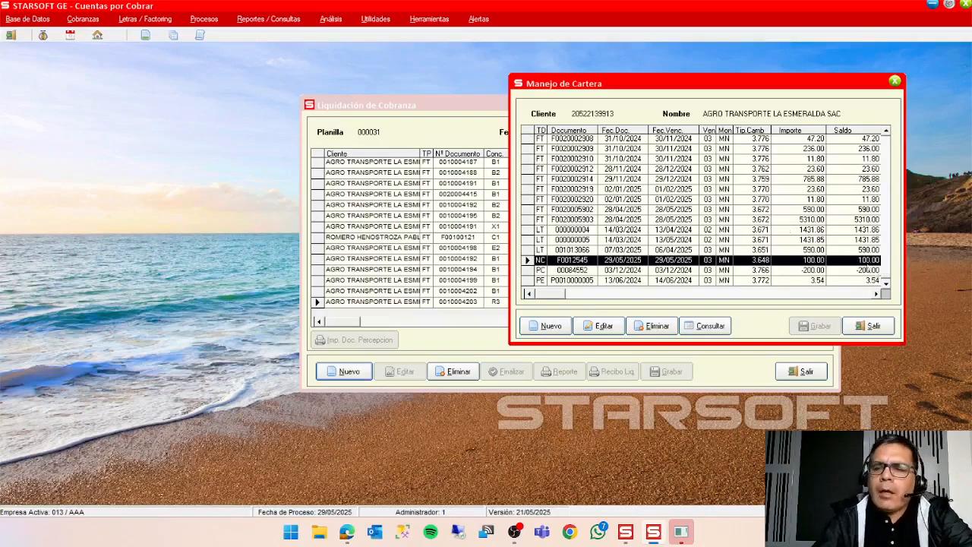
click(887, 328)
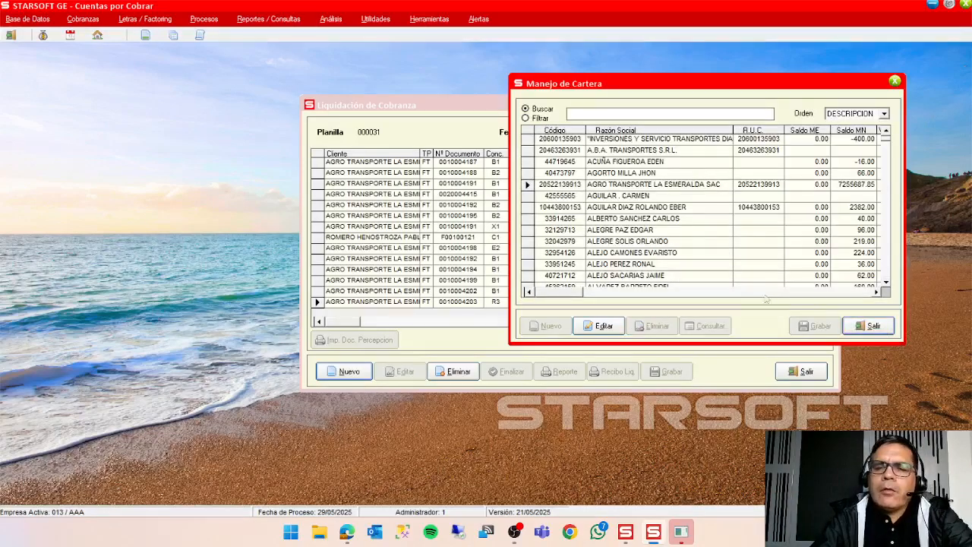
click(874, 326)
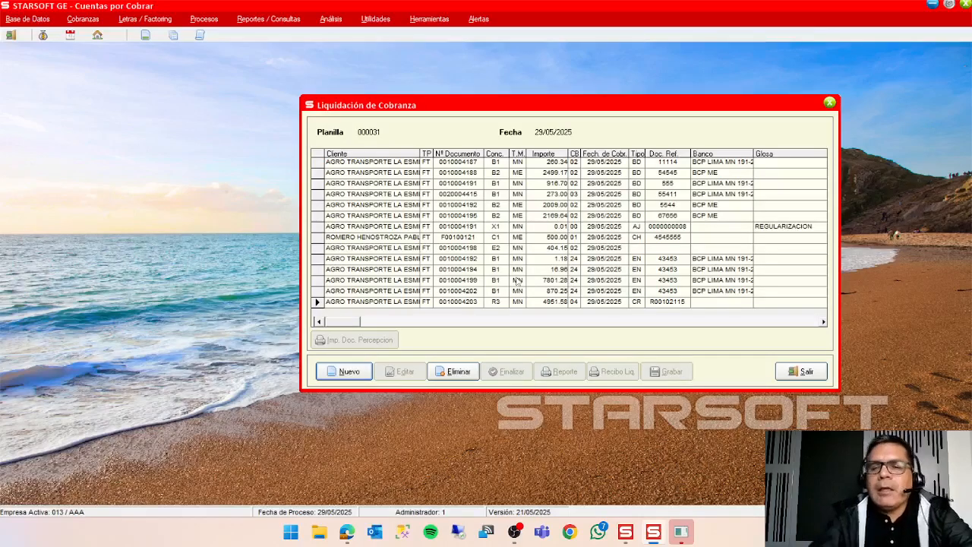
Create a new multiple cancellation in the planilla for client AGRO TRANSPORTE LA ESMERALDA SAC.
click(346, 373)
click(363, 323)
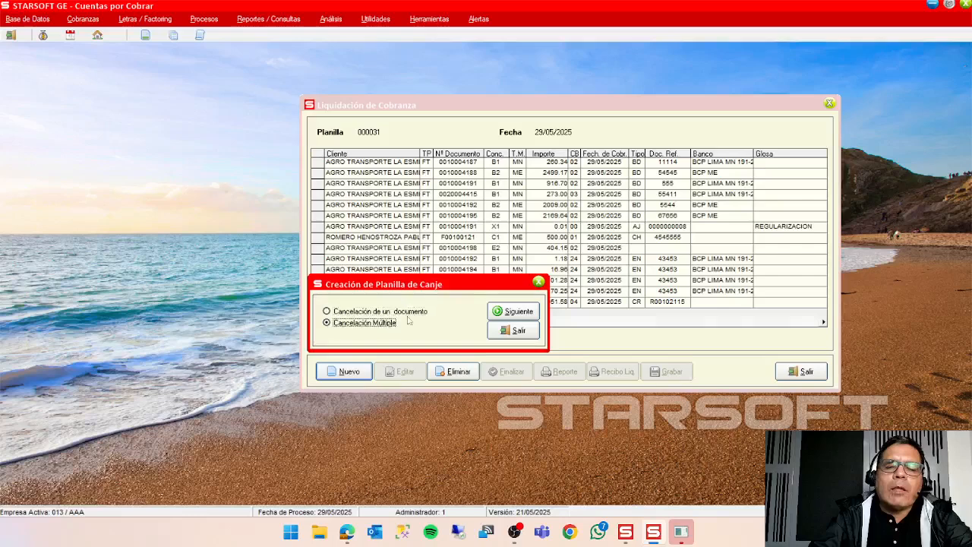
click(511, 312)
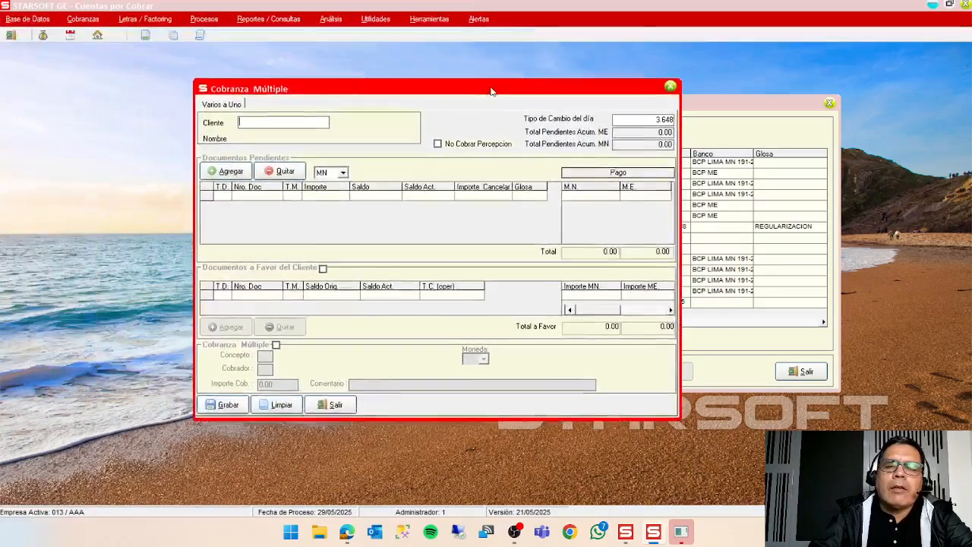
double_click(276, 125)
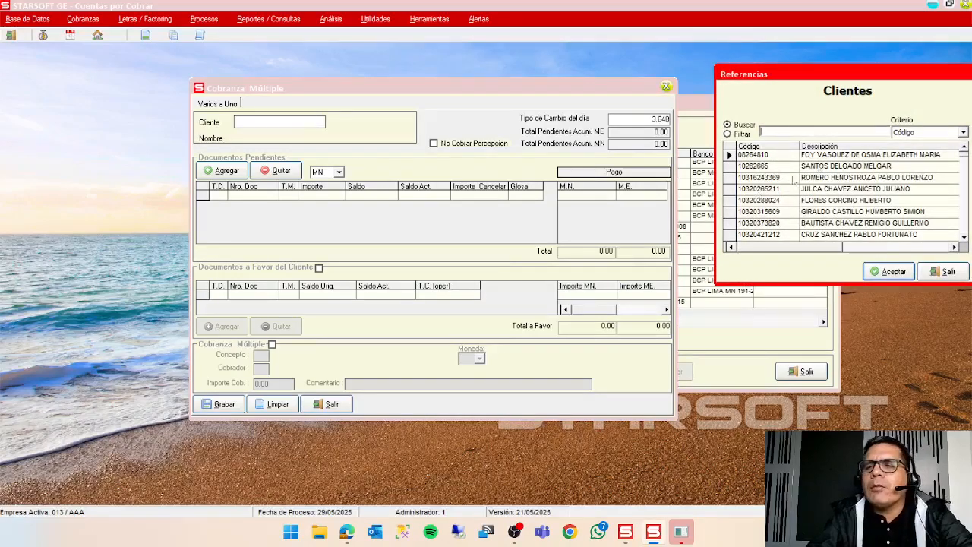
click(919, 134)
click(923, 152)
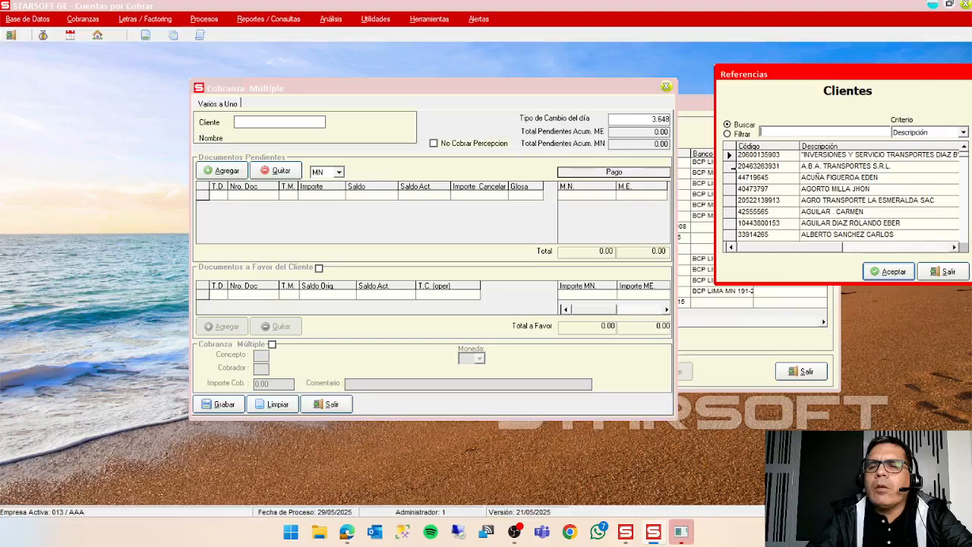
click(767, 200)
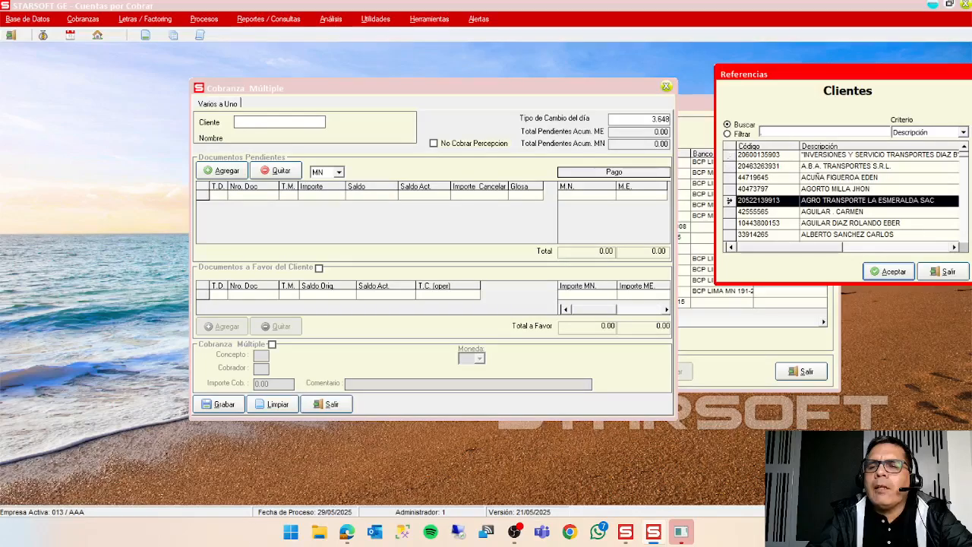
click(888, 272)
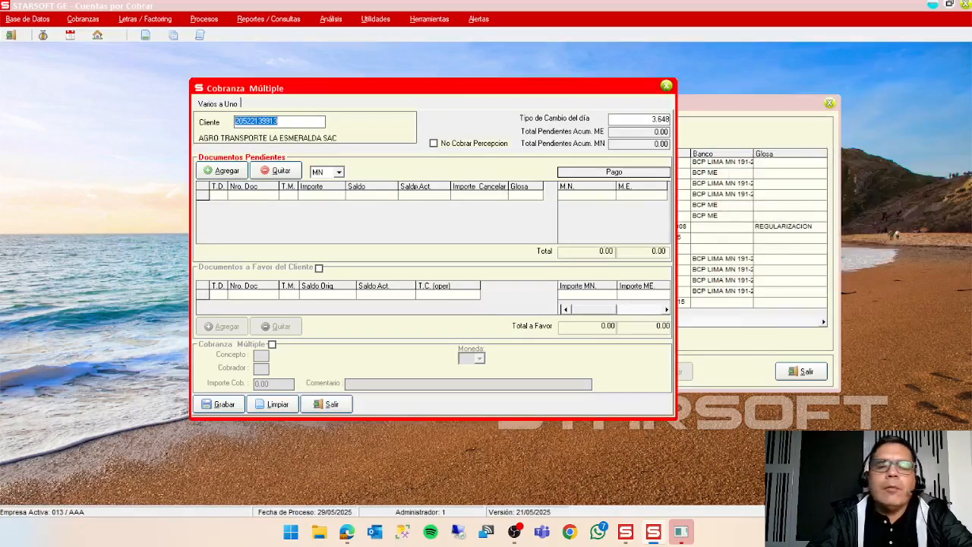
click(238, 174)
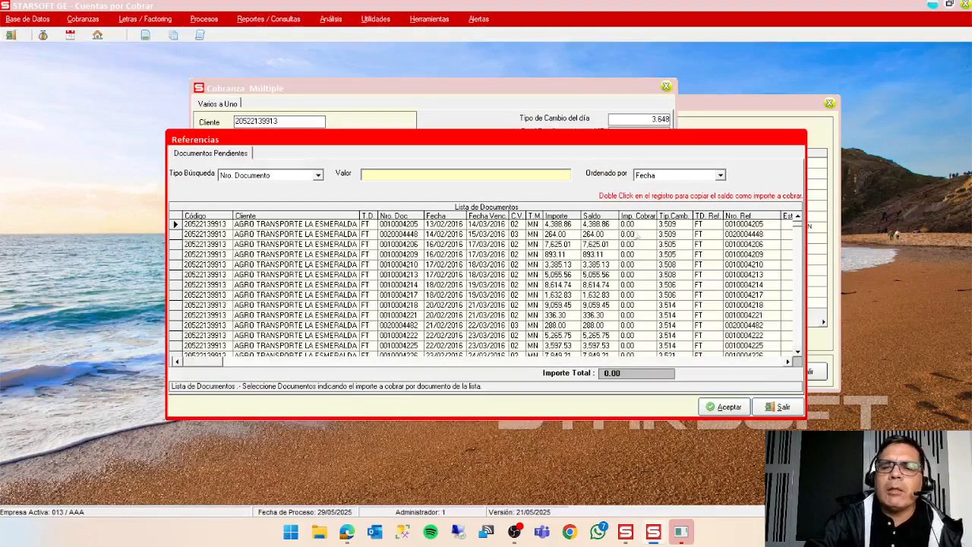
click(645, 225)
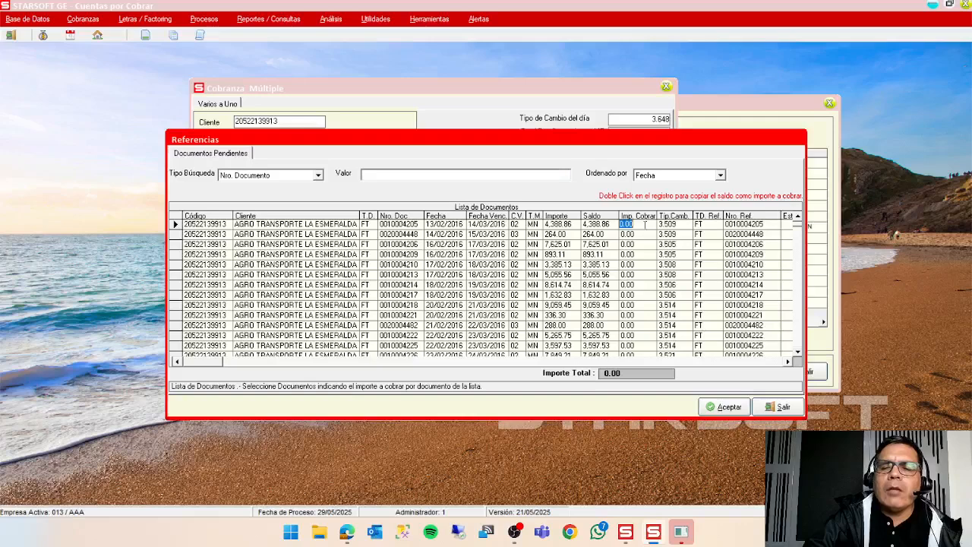
text(100)
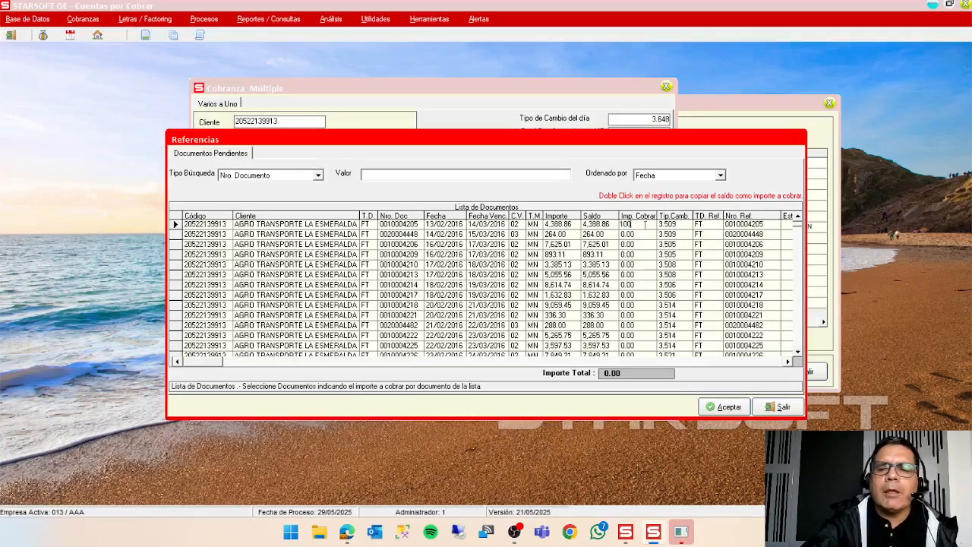
key(Return)
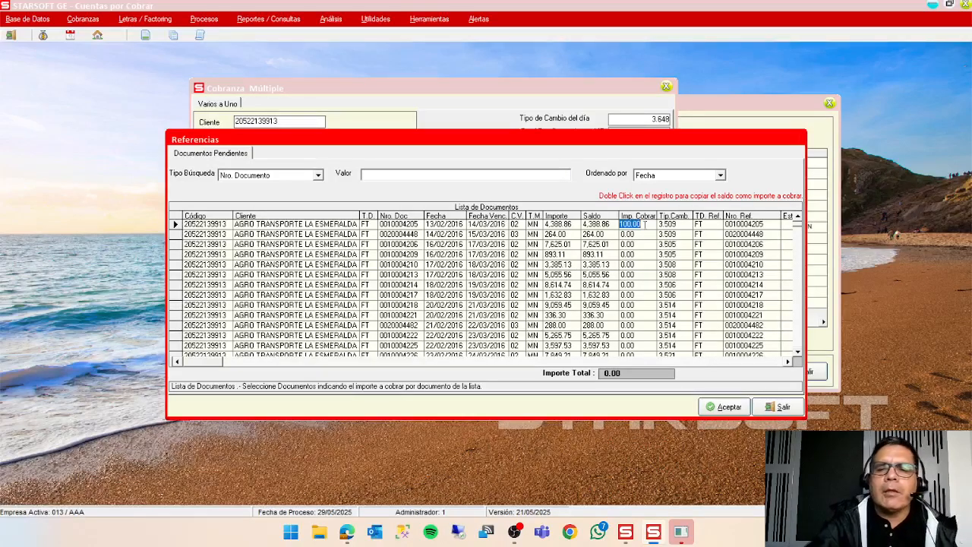
click(176, 225)
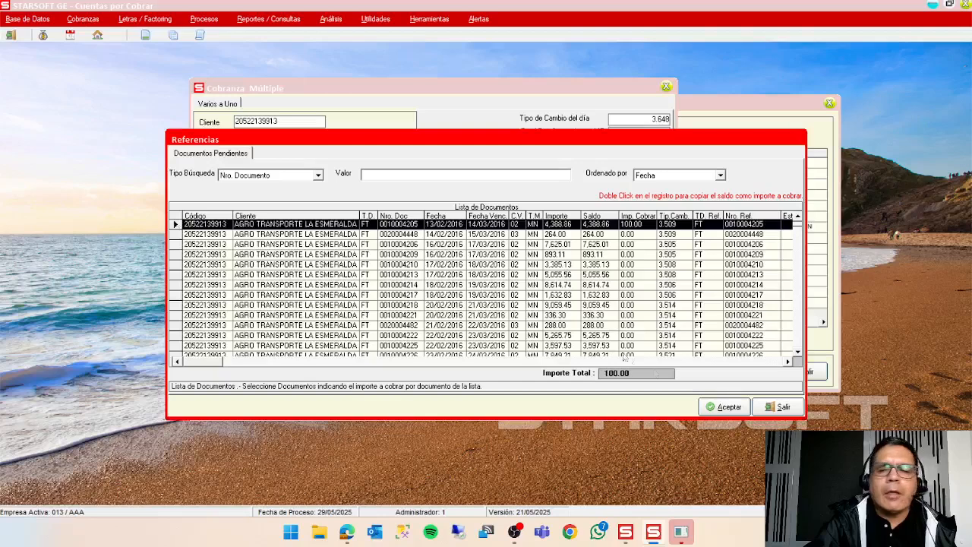
click(718, 406)
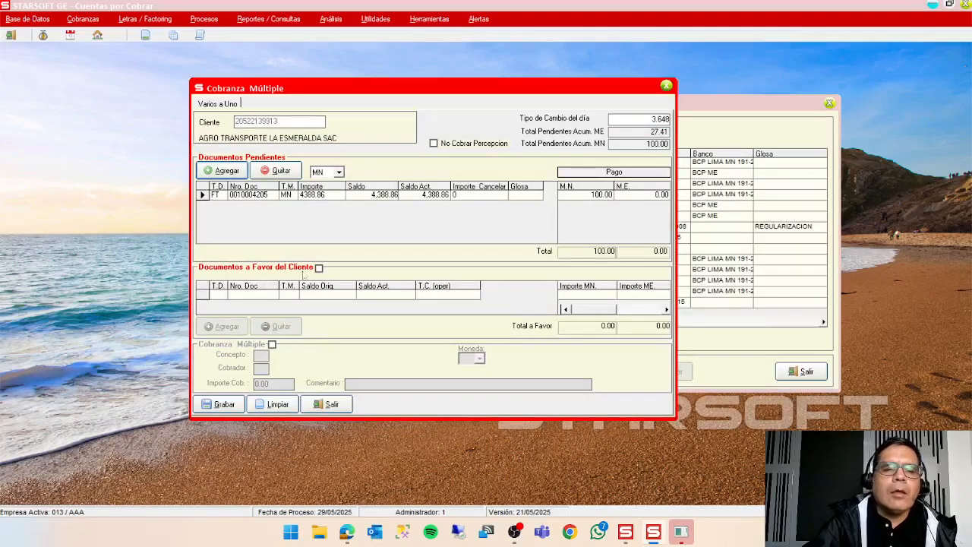
Try to apply a document in the client's favour to the multiple collection in MN with concept D2 (APLICACIÓN NOTA CREDITO MN).
click(319, 269)
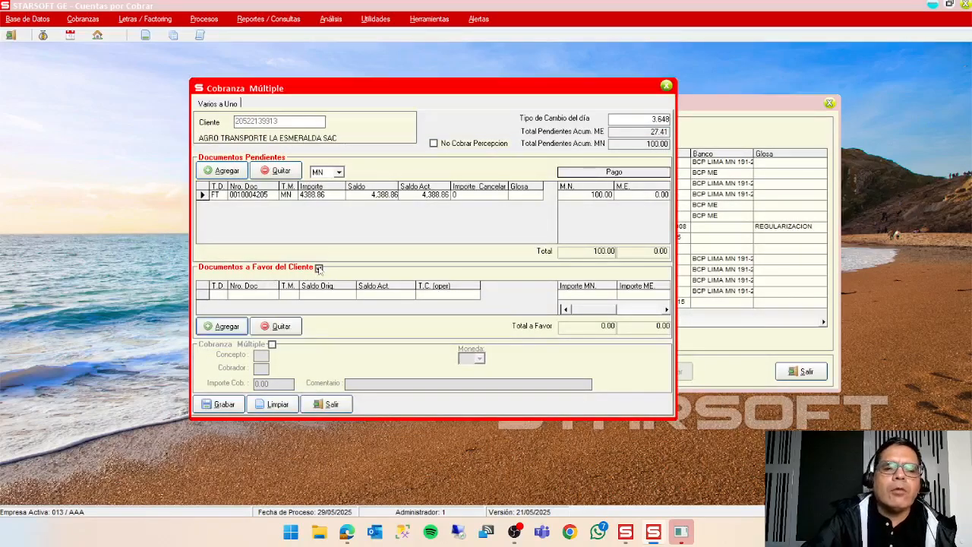
click(228, 327)
click(431, 176)
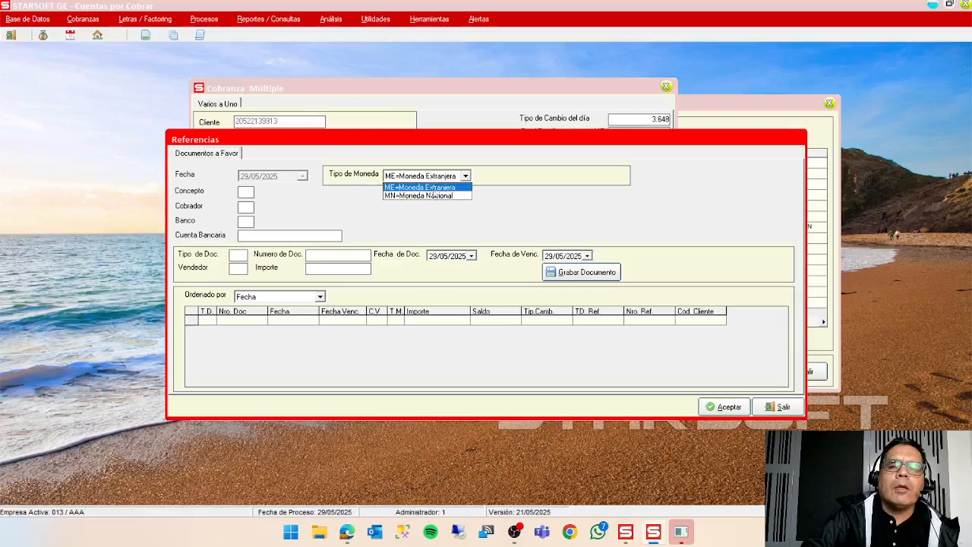
click(436, 197)
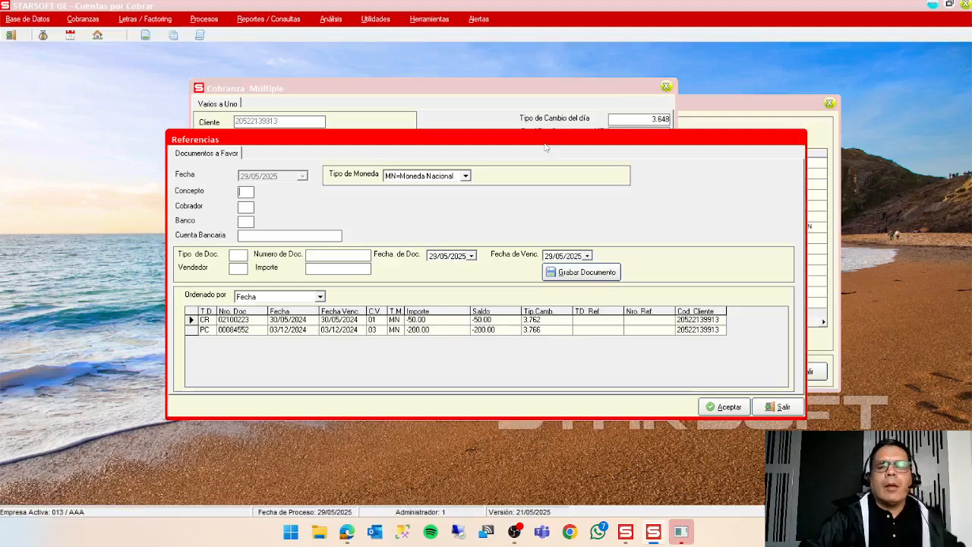
key(F1)
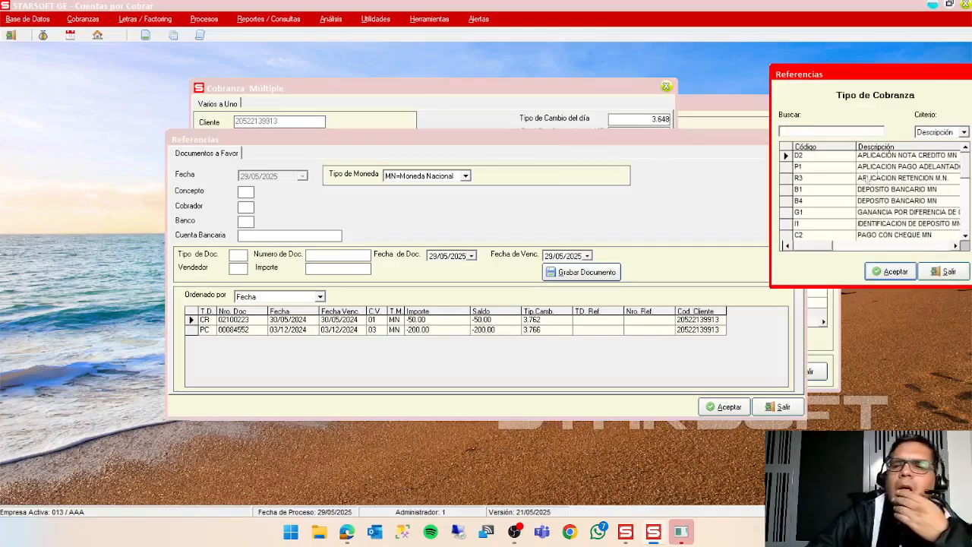
click(920, 157)
click(892, 273)
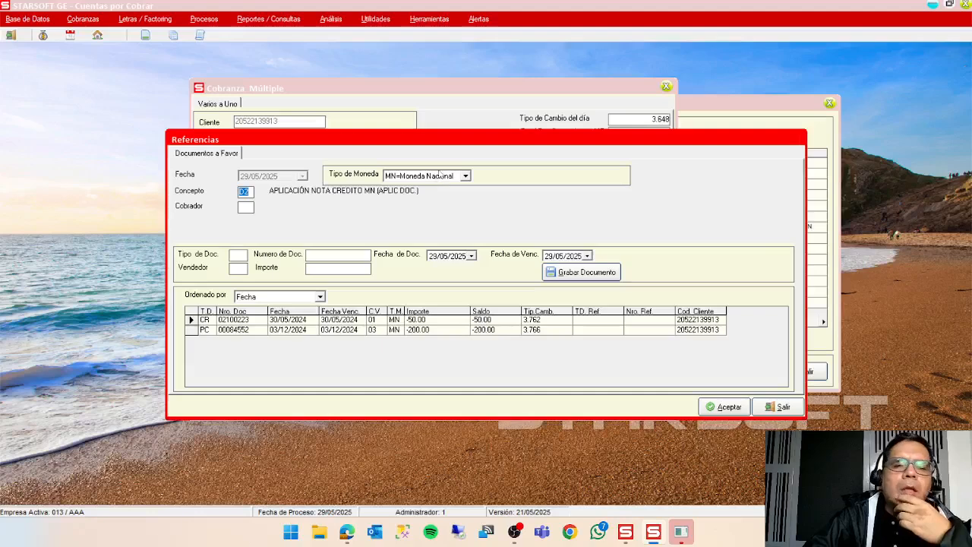
Look for the credit note among the client's favour documents in ME and leave the multiple collection without saving.
click(443, 175)
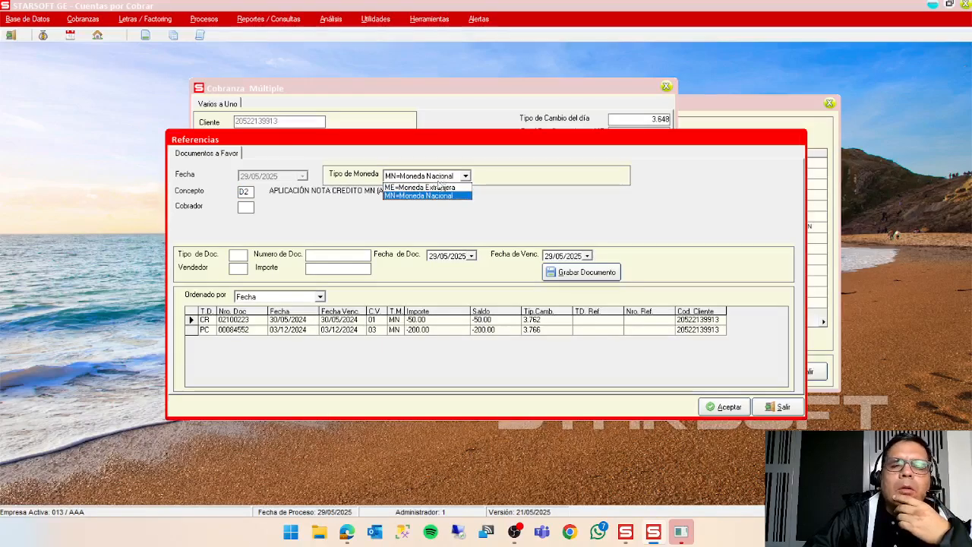
click(438, 189)
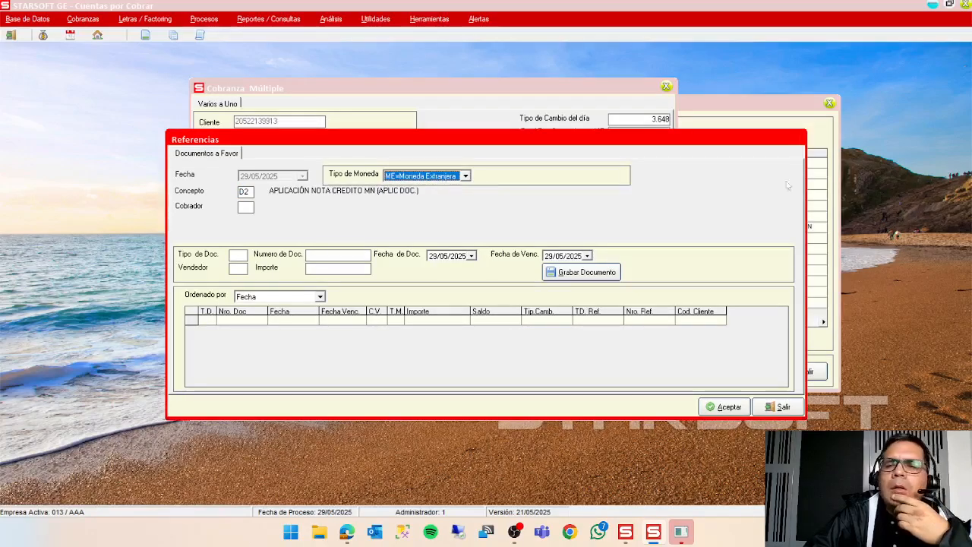
click(782, 407)
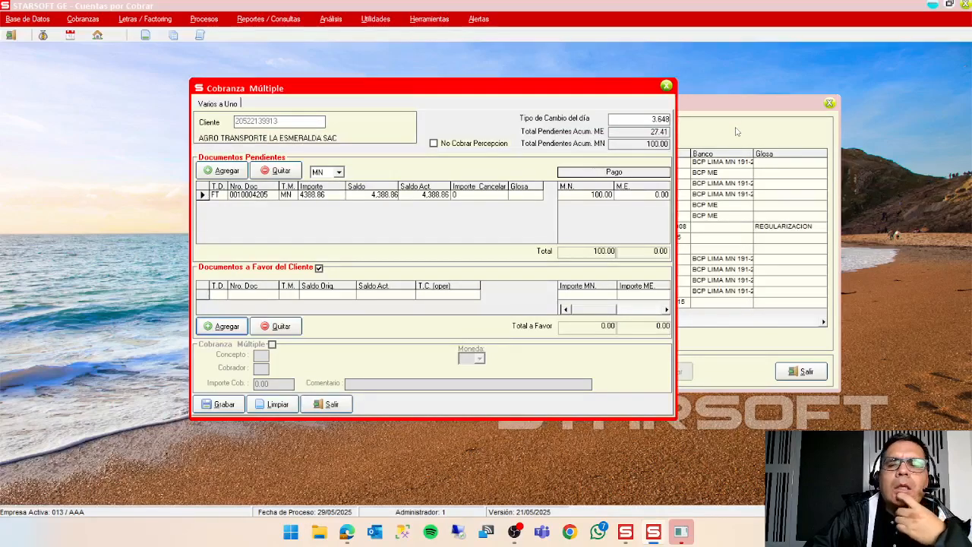
click(335, 405)
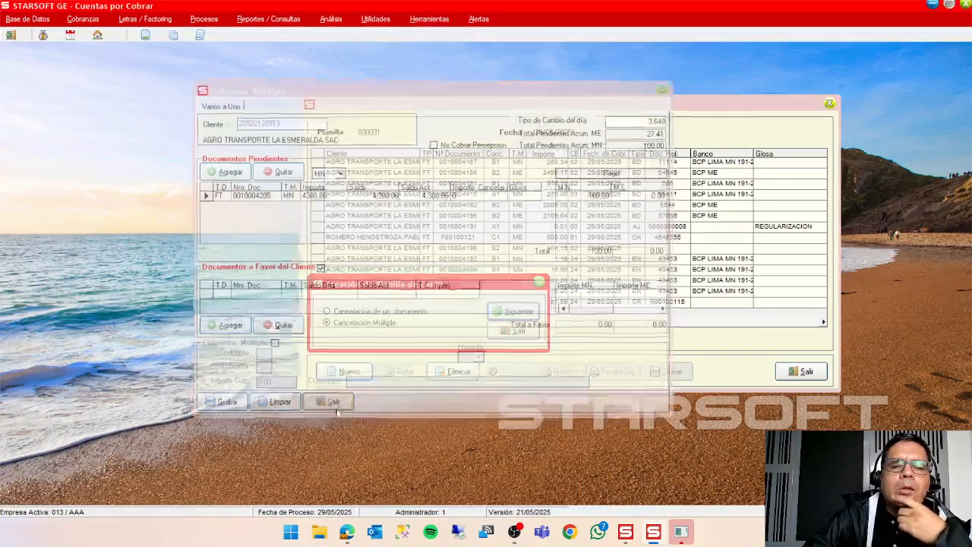
Open the client portfolio, order it by DESCRIPCION and open the documents of AGRO TRANSPORTE LA ESMERALDA SAC for editing.
click(206, 20)
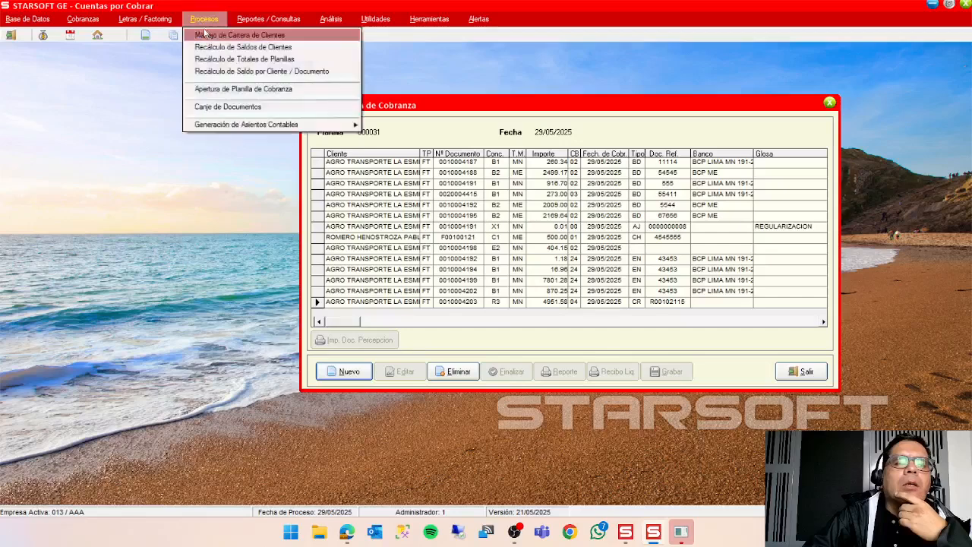
click(225, 35)
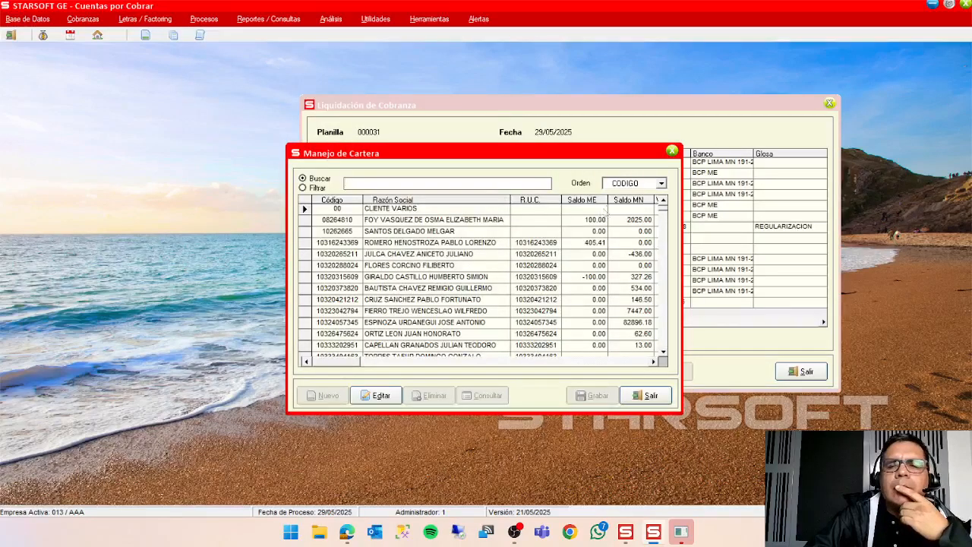
click(629, 184)
click(630, 199)
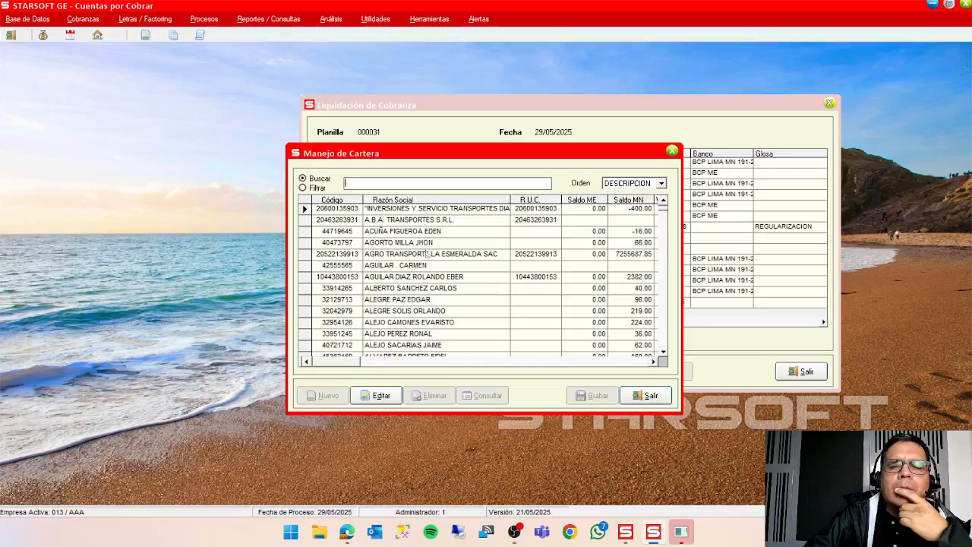
click(430, 256)
click(395, 394)
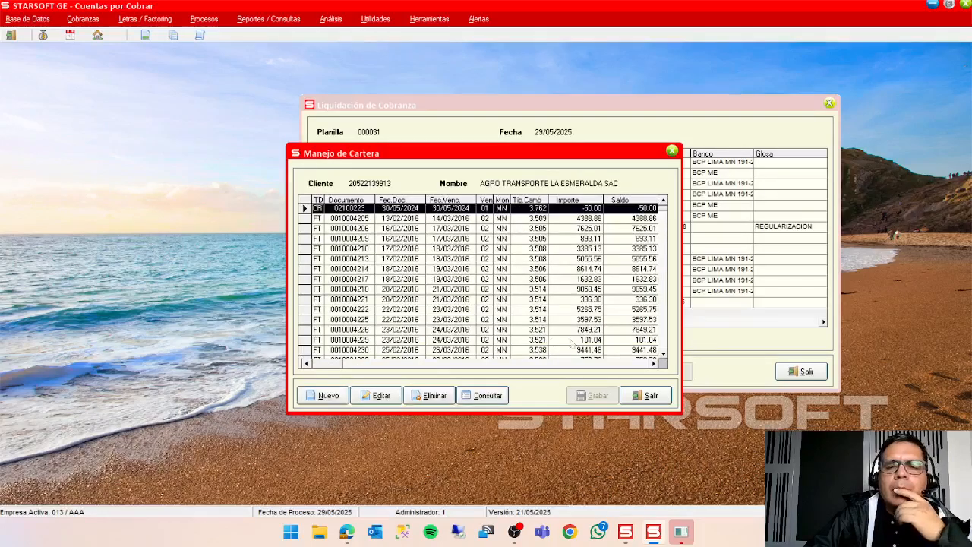
Change credit note NC F0012545 to Haber (Resta) in its accounting data, save it and close the portfolio window.
scroll(663, 344, down, 10)
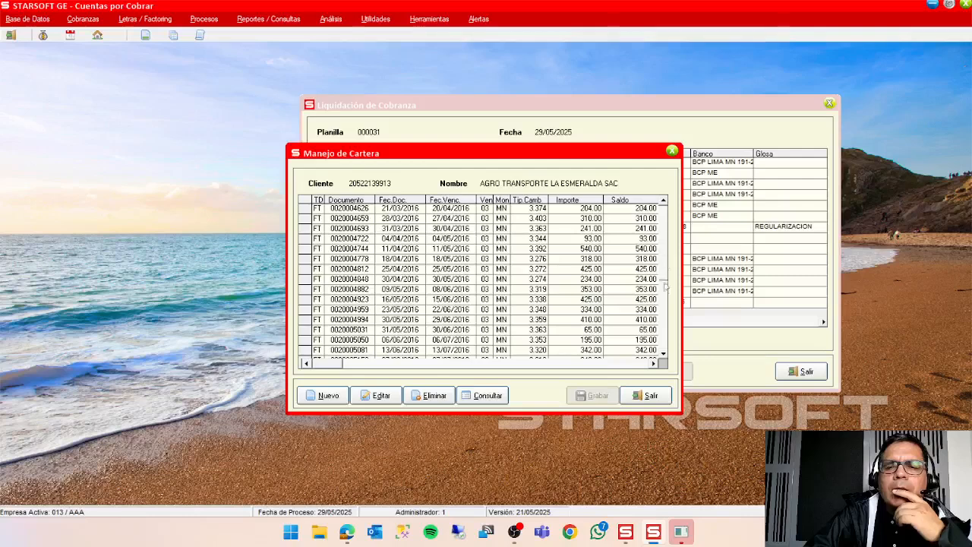
drag(664, 245, 666, 364)
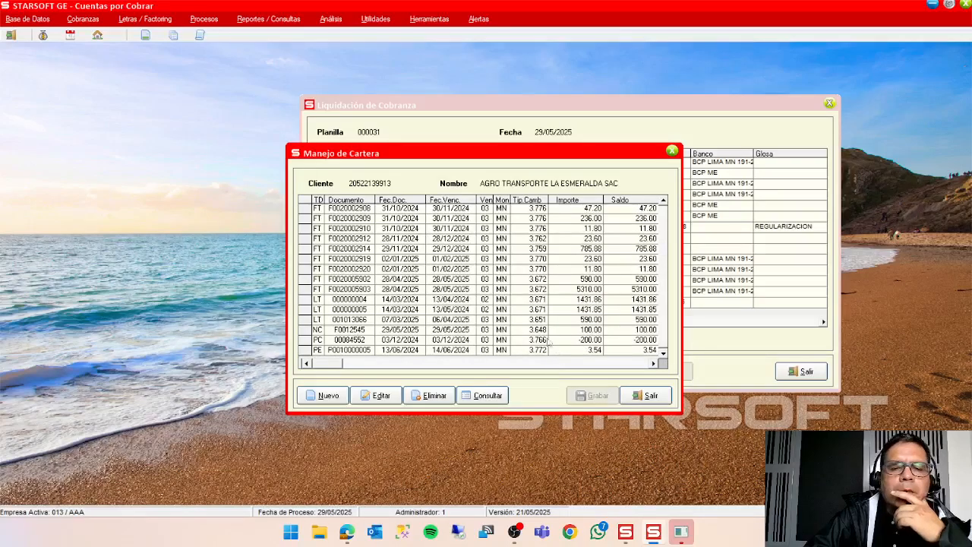
click(310, 333)
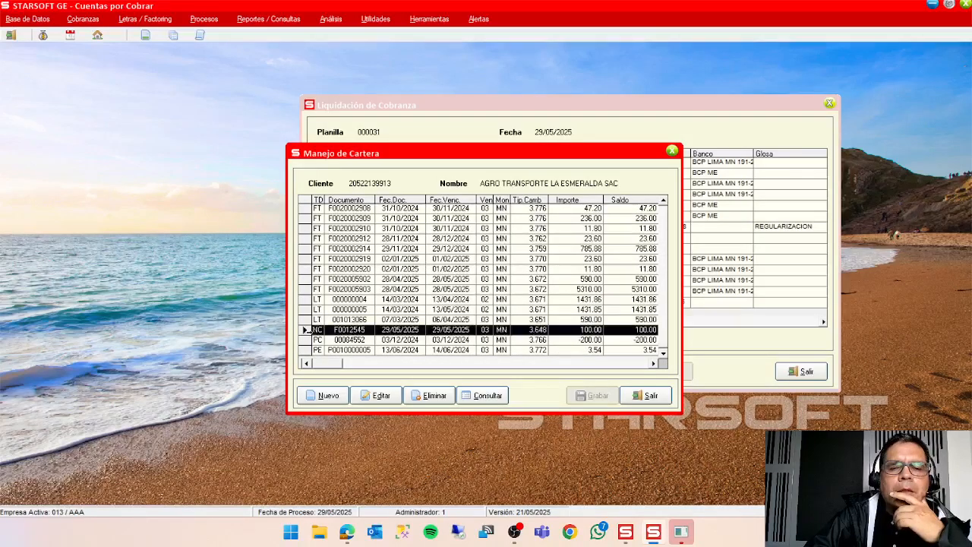
click(381, 396)
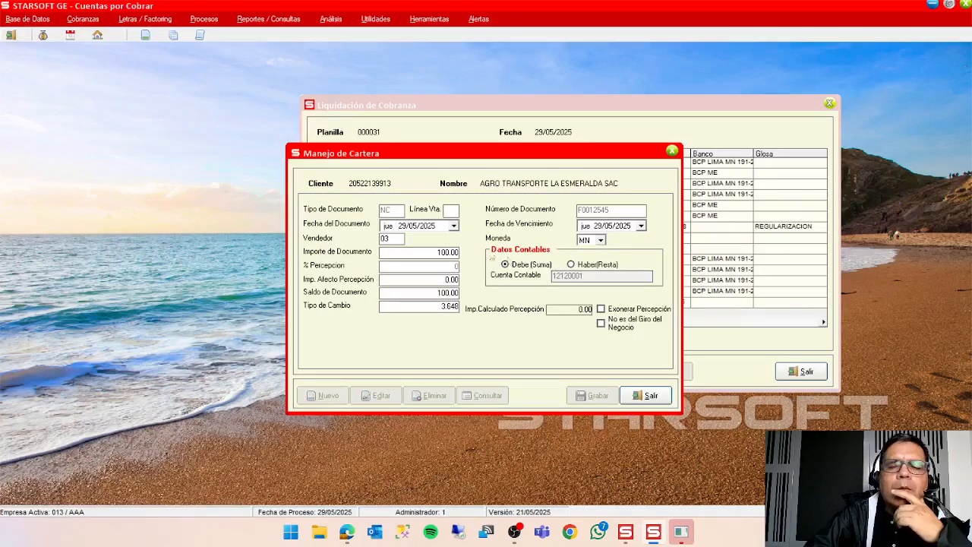
click(571, 265)
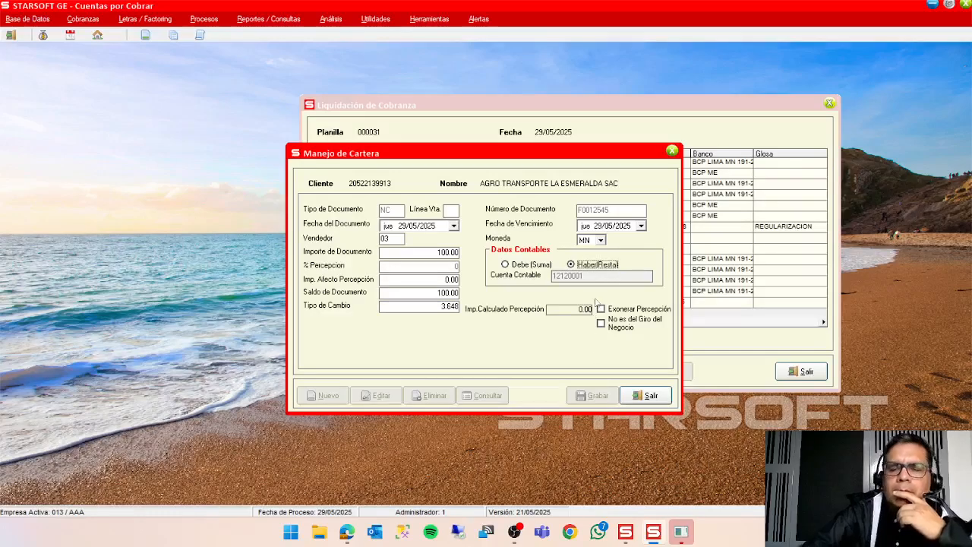
key(Return)
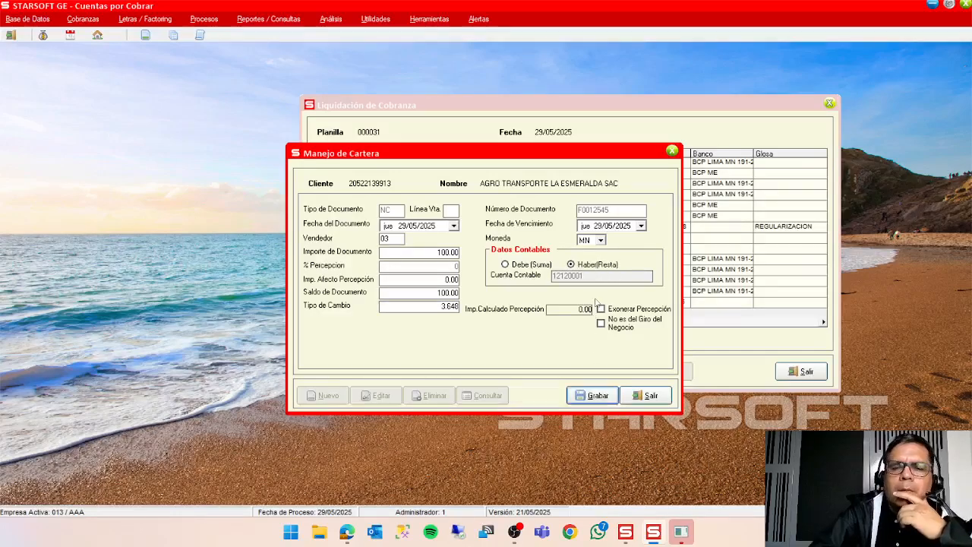
click(597, 400)
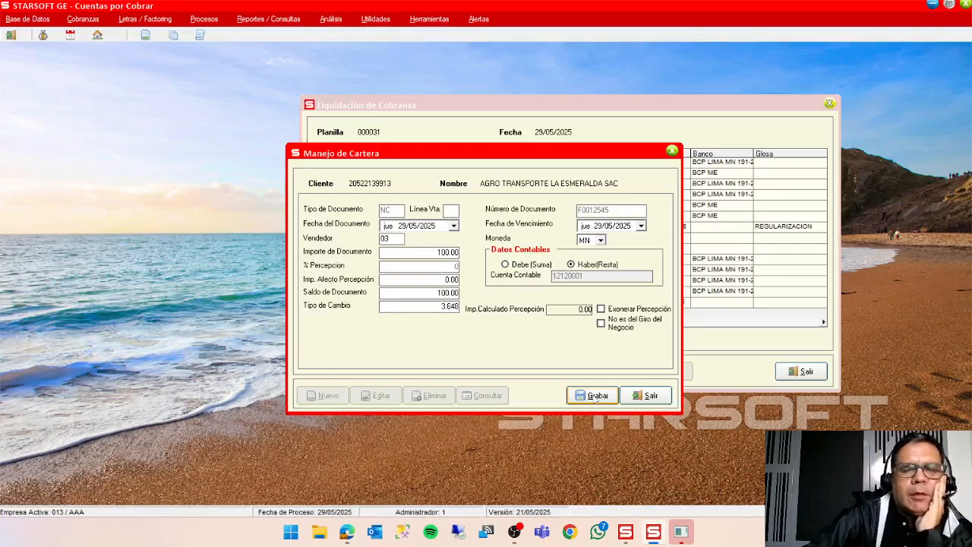
click(596, 396)
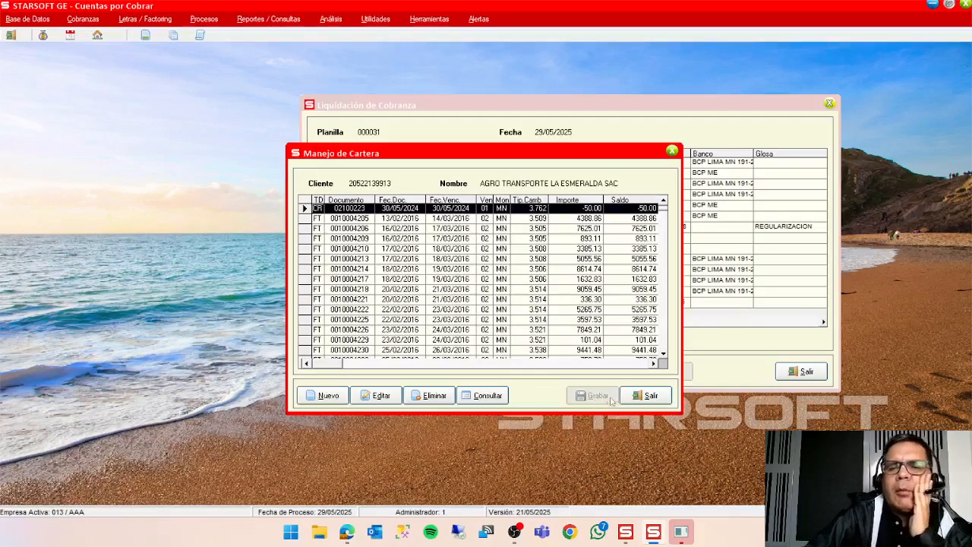
click(637, 403)
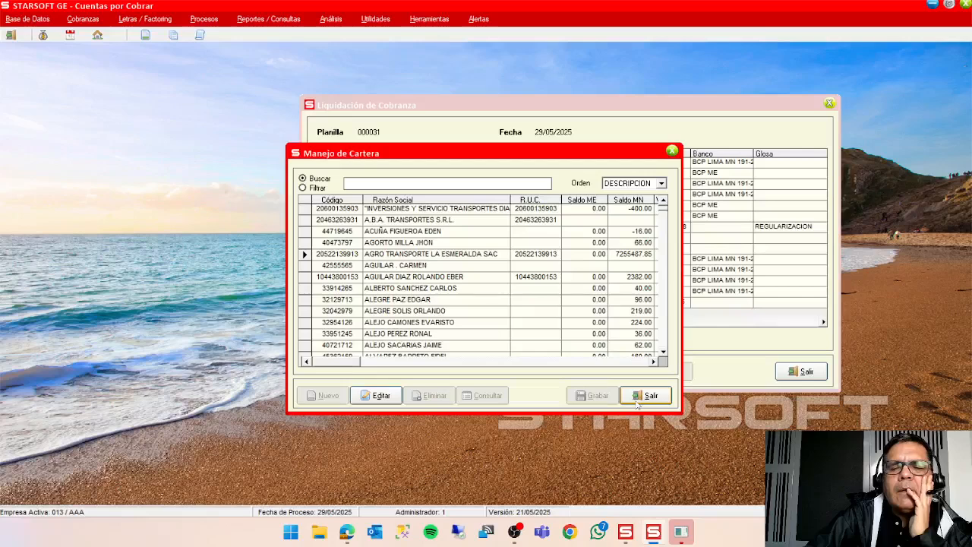
click(639, 403)
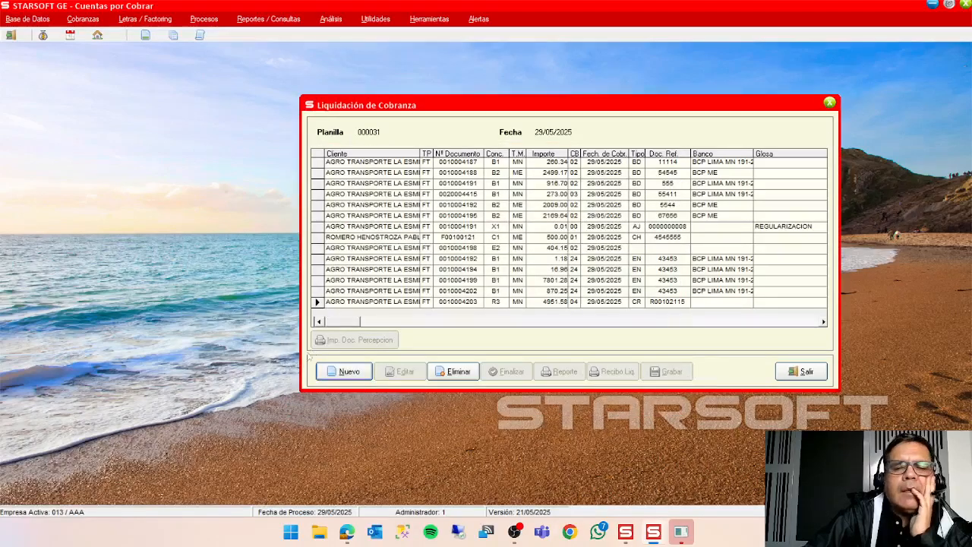
Create a new multiple cancellation in planilla 000031 and select AGRO TRANSPORTE LA ESMERALDA SAC as the client.
click(348, 372)
click(380, 325)
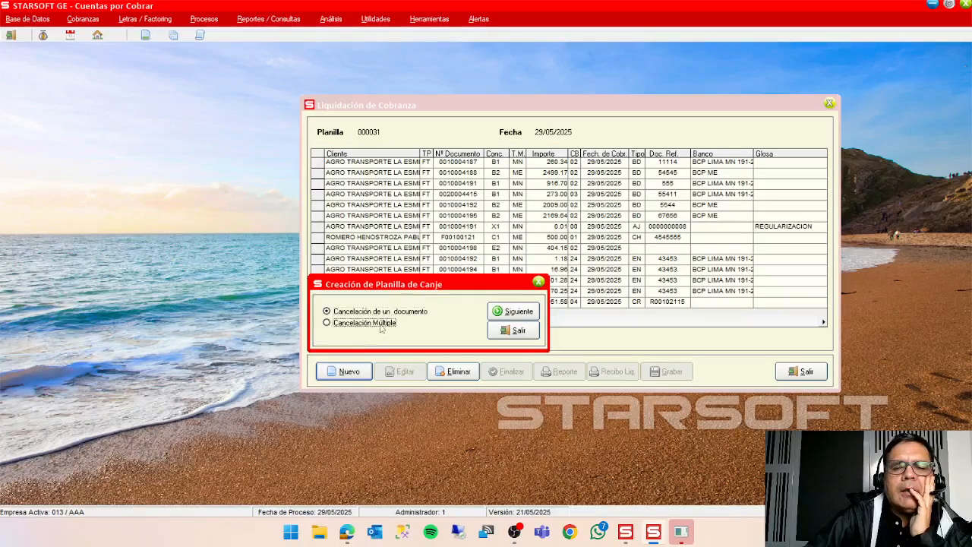
click(517, 312)
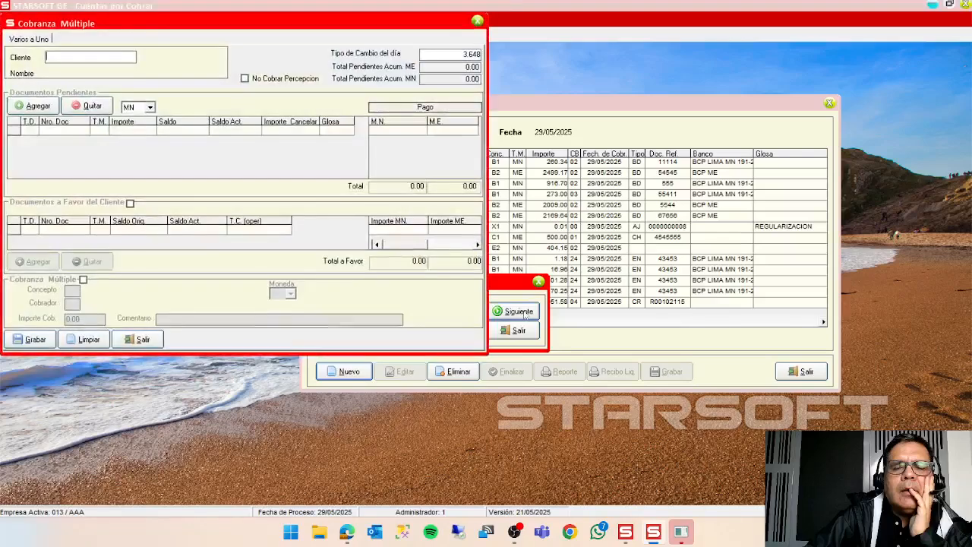
double_click(114, 56)
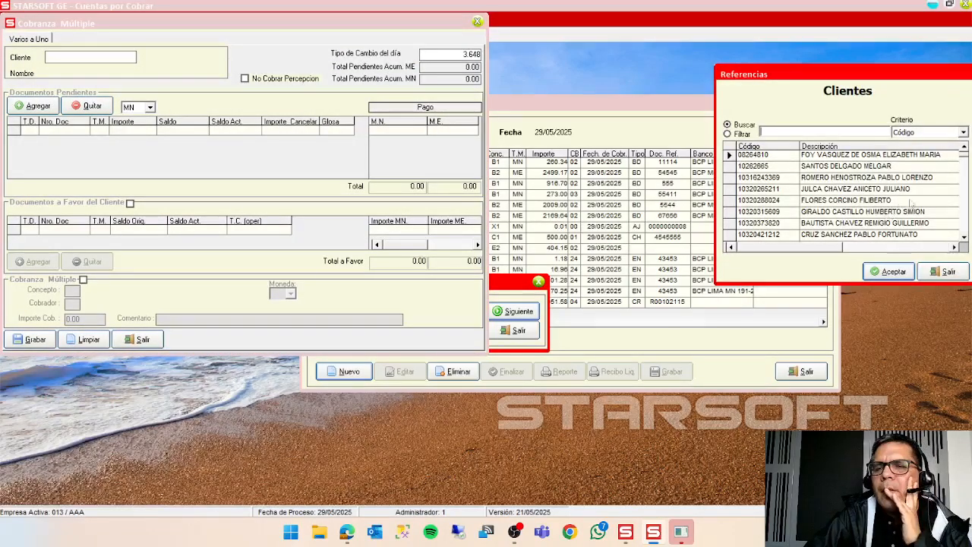
click(963, 213)
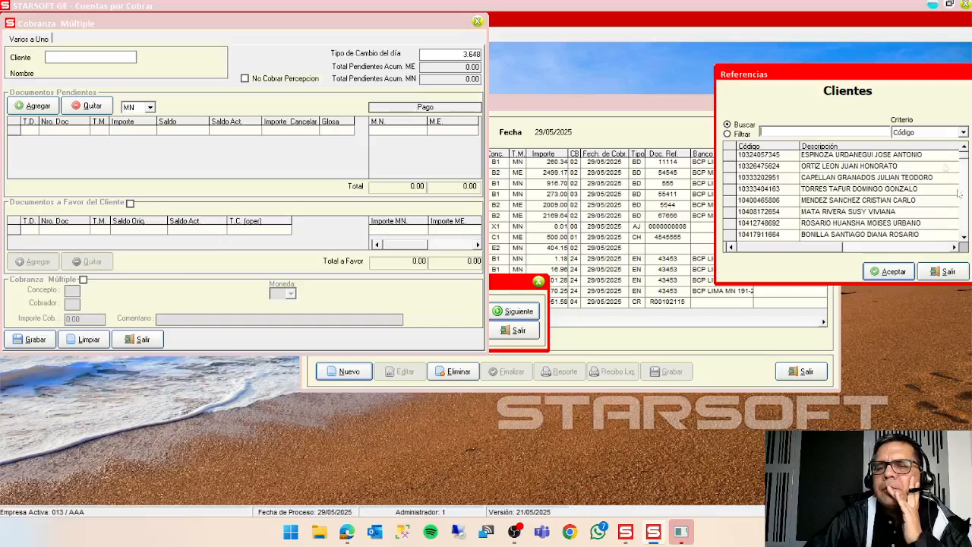
click(932, 136)
click(930, 151)
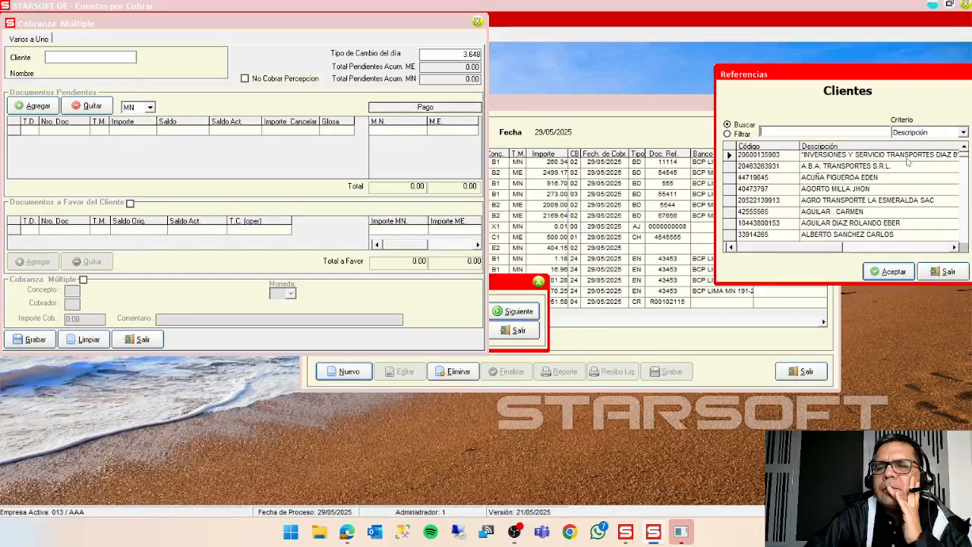
double_click(854, 201)
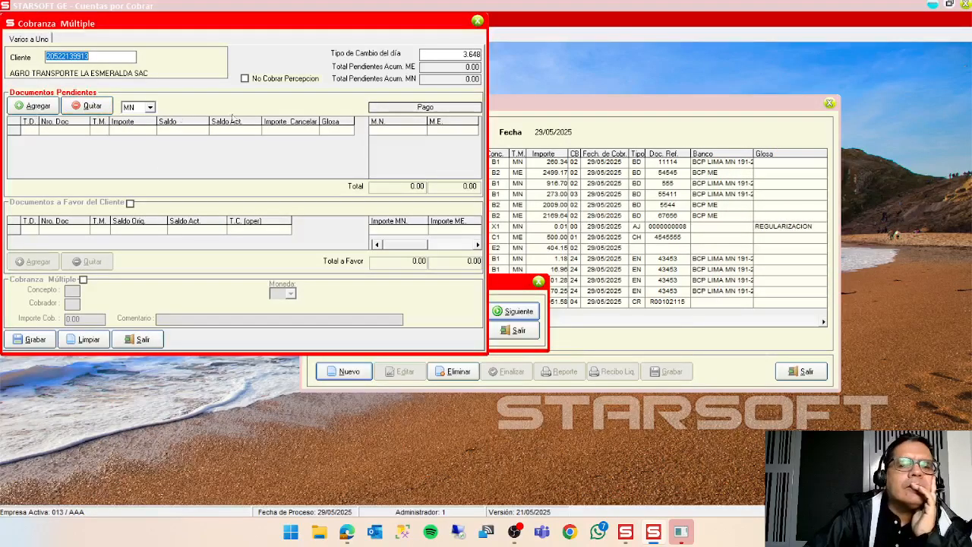
Open the selection of the client's pending documents for the multiple collection.
click(49, 107)
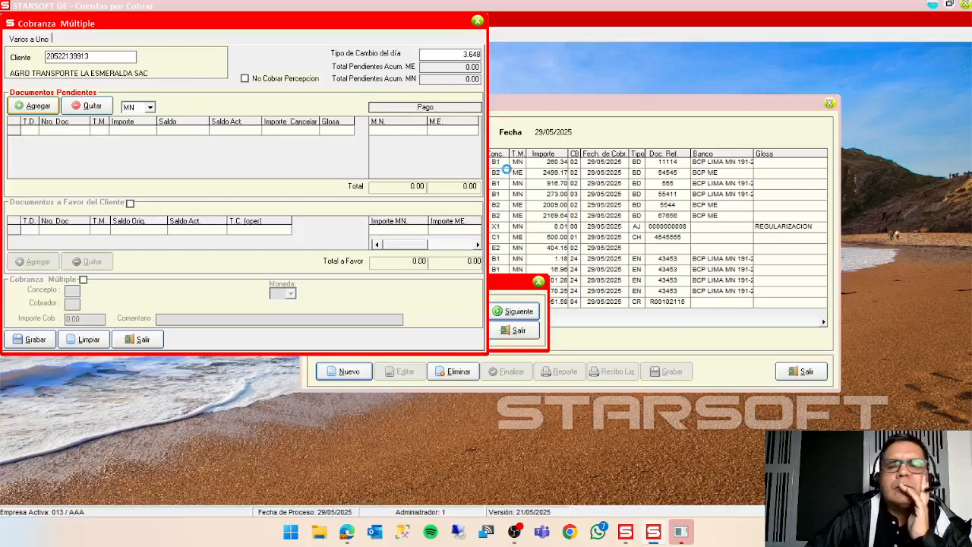
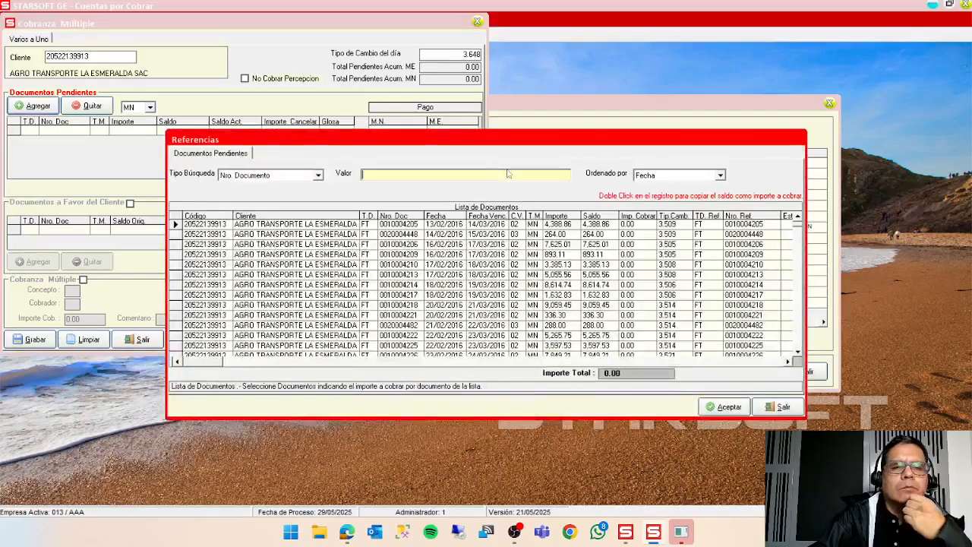
click(634, 229)
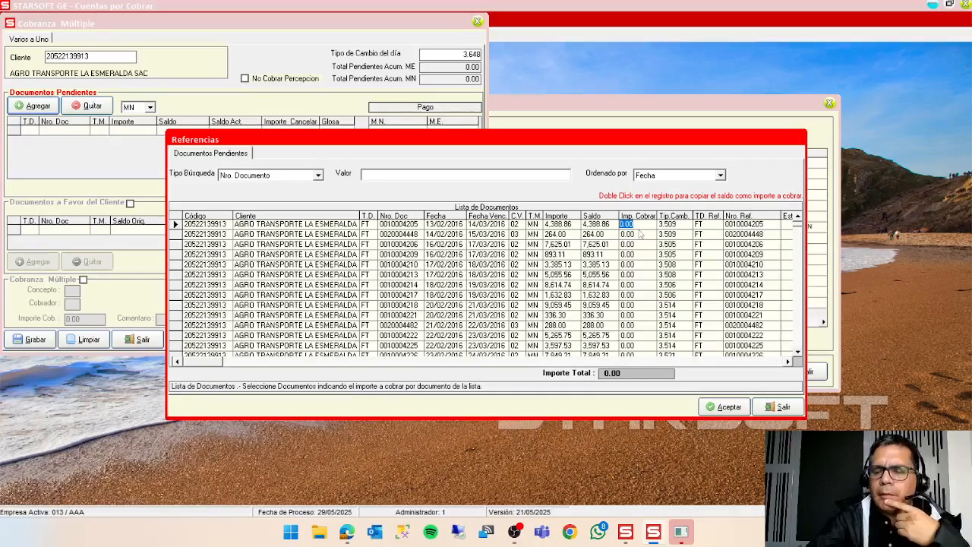
text(100)
key(Return)
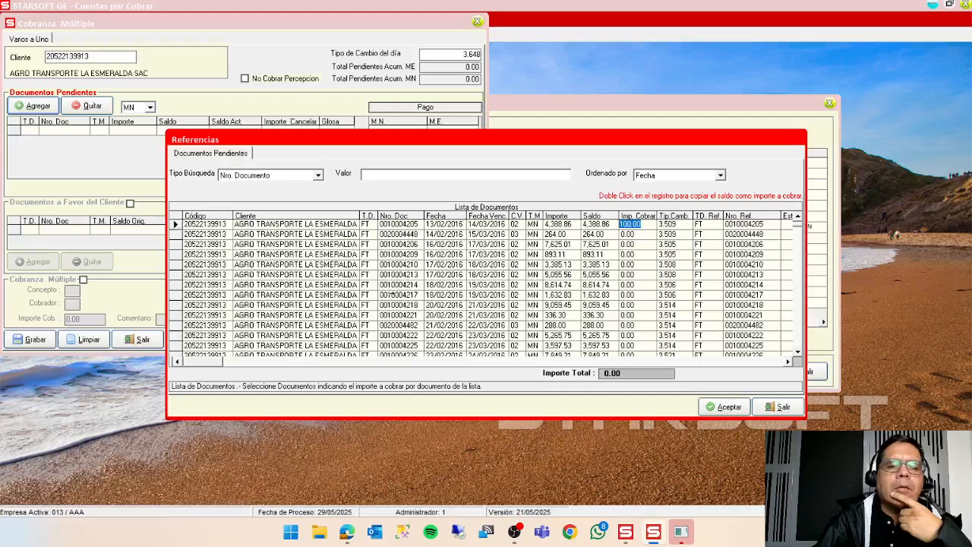
click(724, 406)
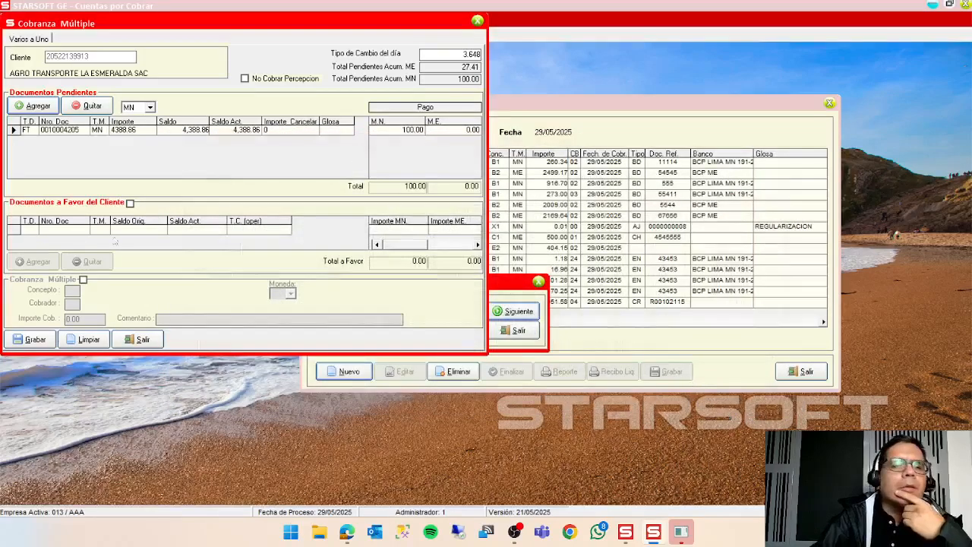
Enable the client's documents in favour in MN=Moneda Nacional, with concept D2 (credit note application) and collector code 04.
click(131, 205)
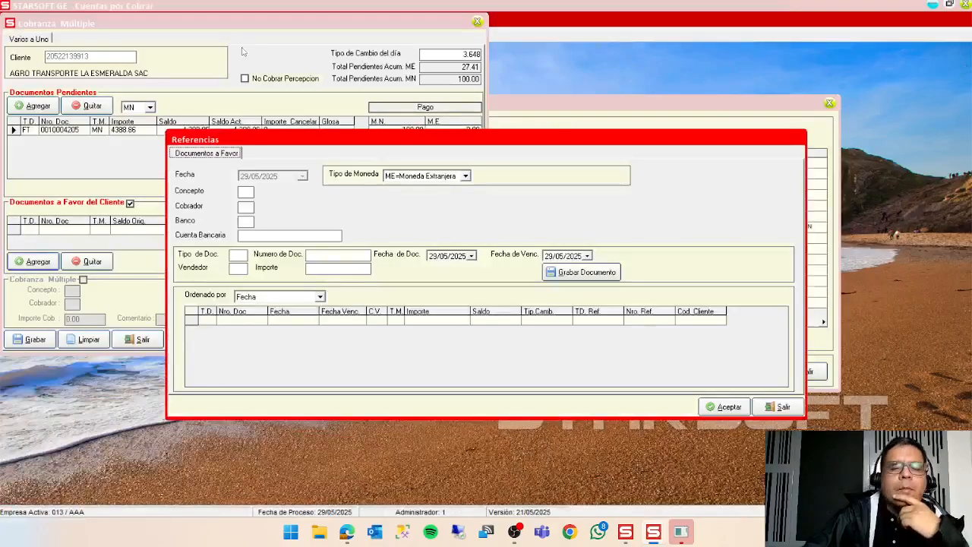
click(429, 177)
click(431, 196)
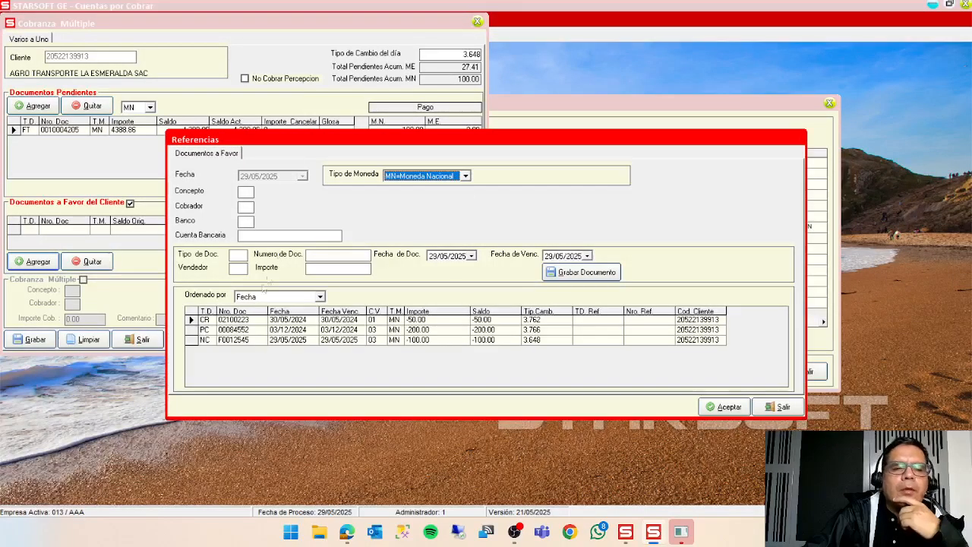
double_click(248, 195)
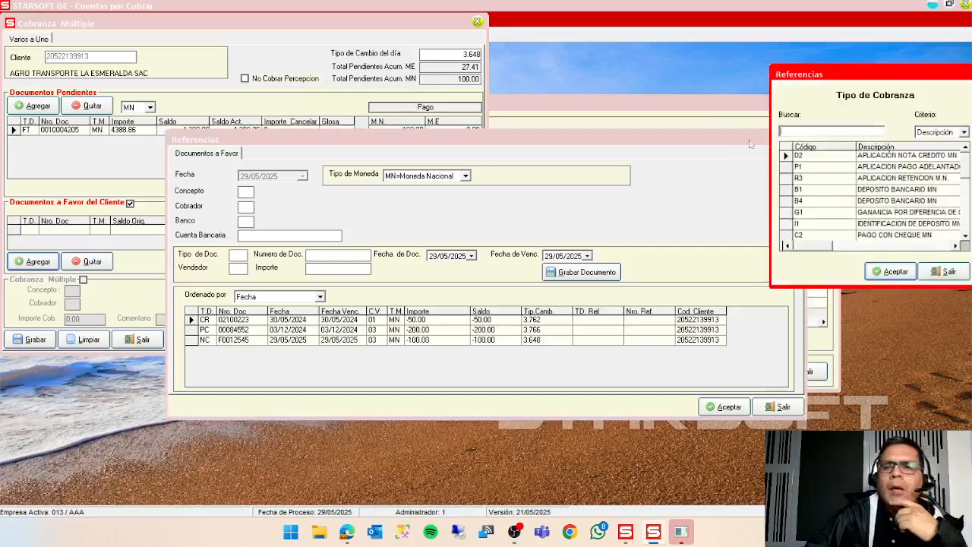
double_click(886, 158)
double_click(250, 210)
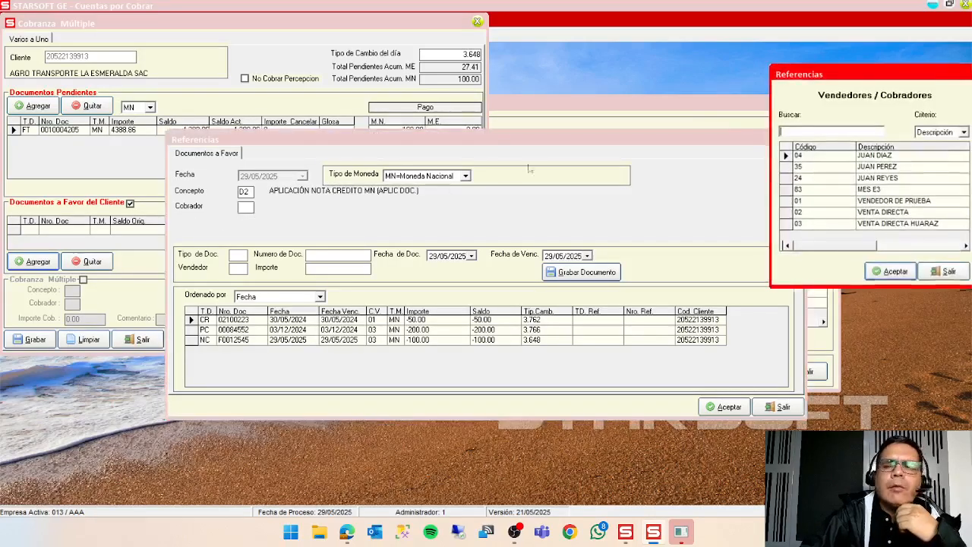
click(893, 274)
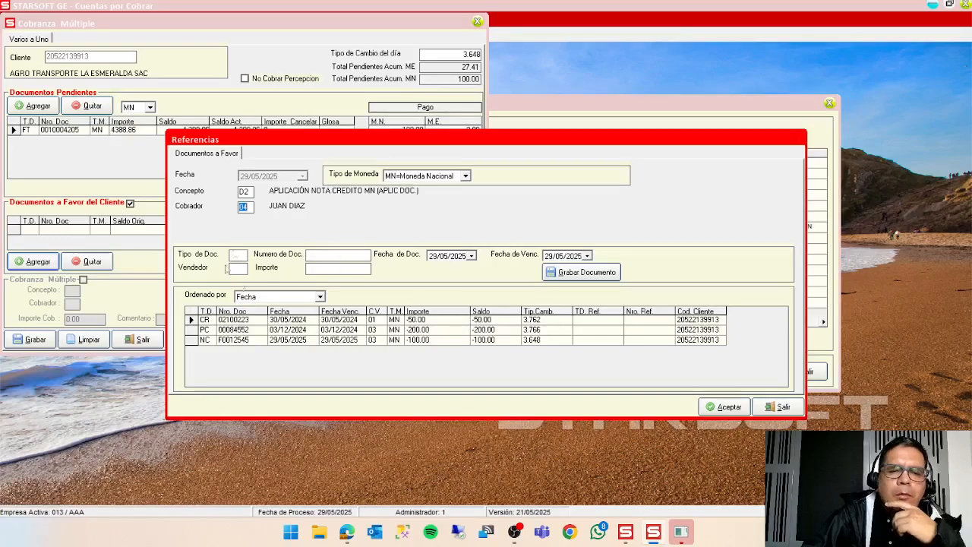
Apply credit note NC F0012545 to the collection and save the multiple cancellation.
click(196, 340)
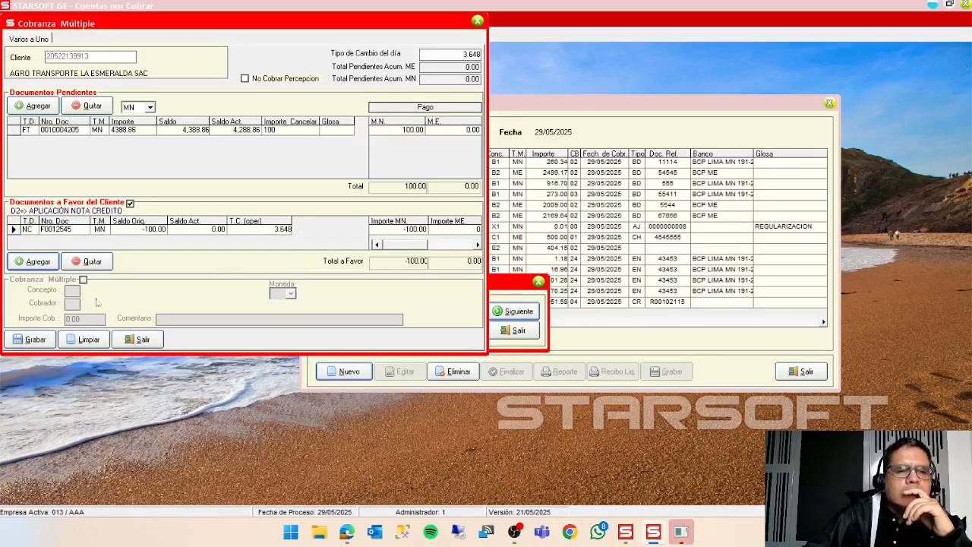
click(35, 340)
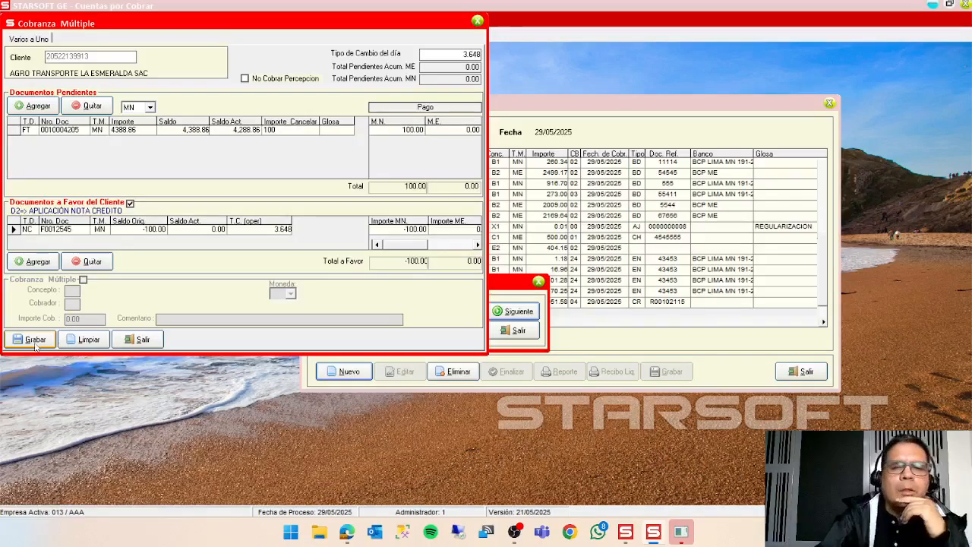
click(35, 345)
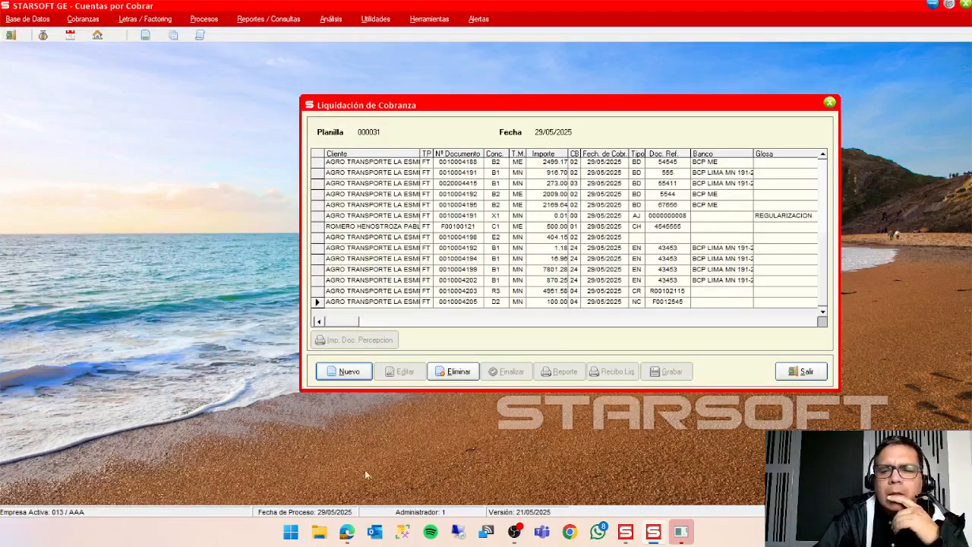
Switch to Caja y Banco and log in to company AAA as ADMINISTRADOR with the user name and account password.
mouse_move(627, 542)
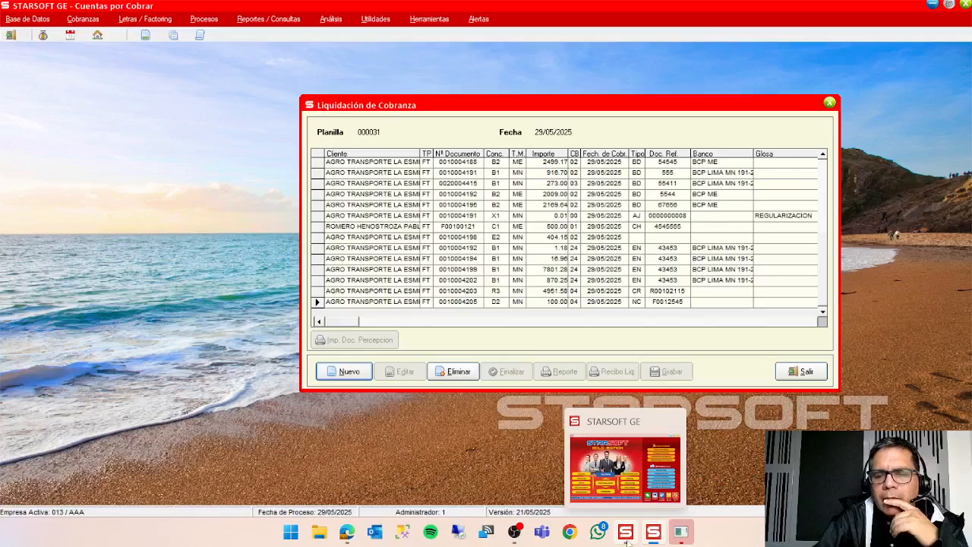
mouse_move(654, 534)
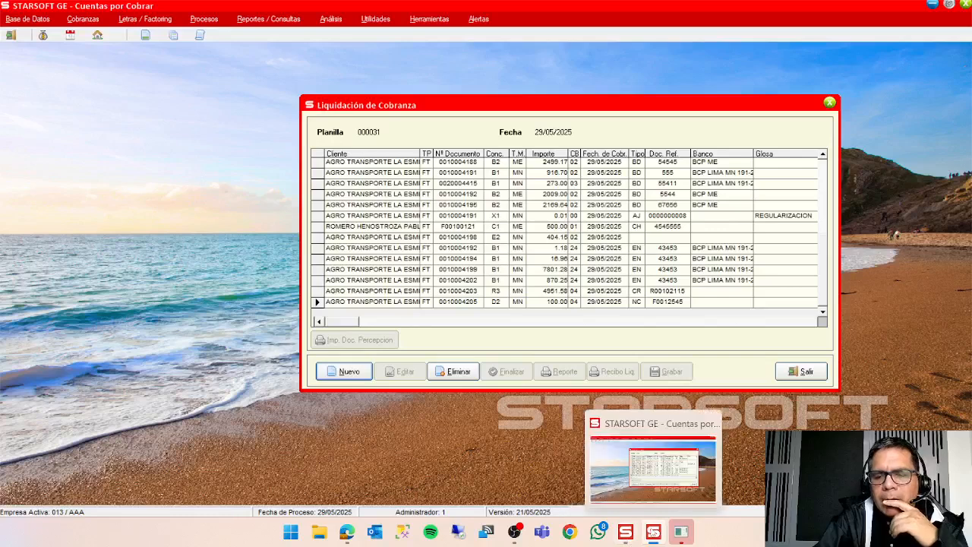
click(681, 532)
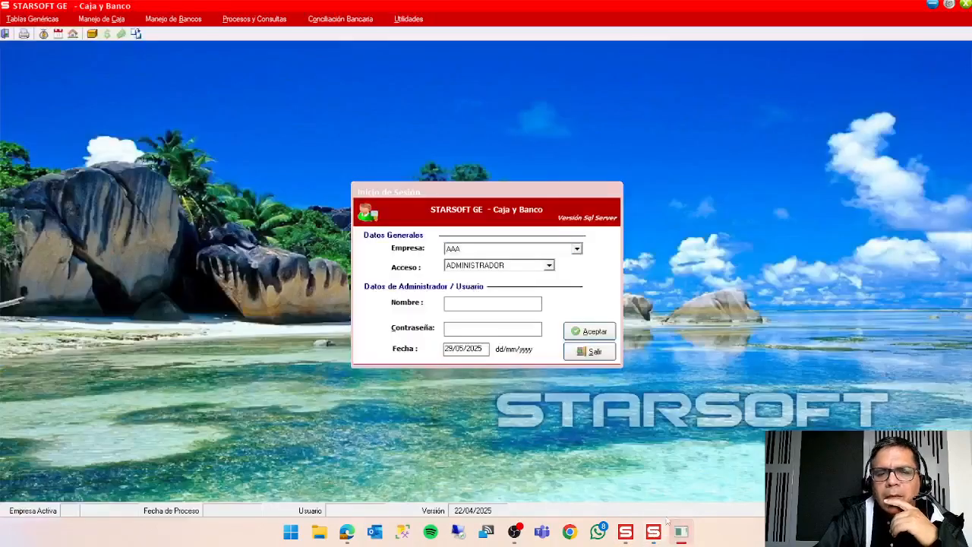
click(458, 303)
text(1)
click(473, 330)
text(1)
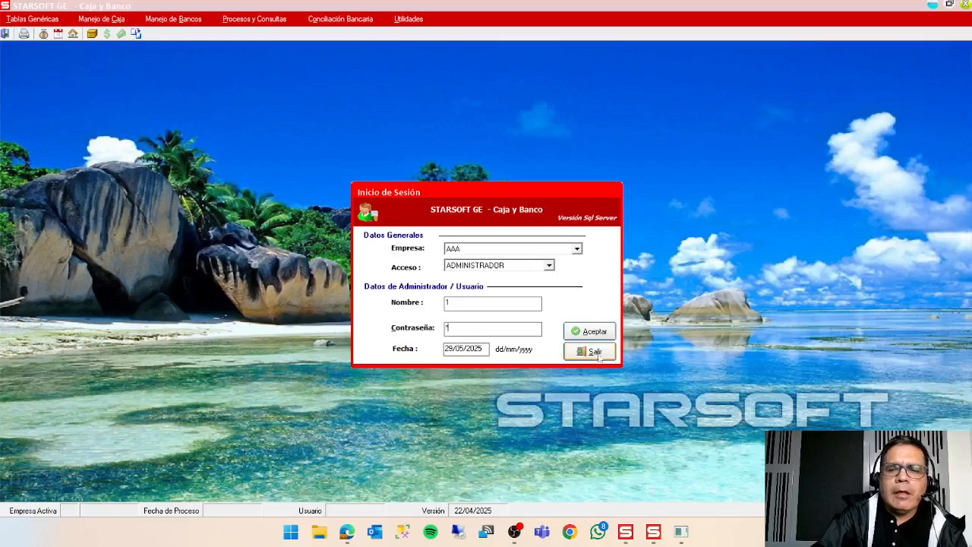
click(597, 334)
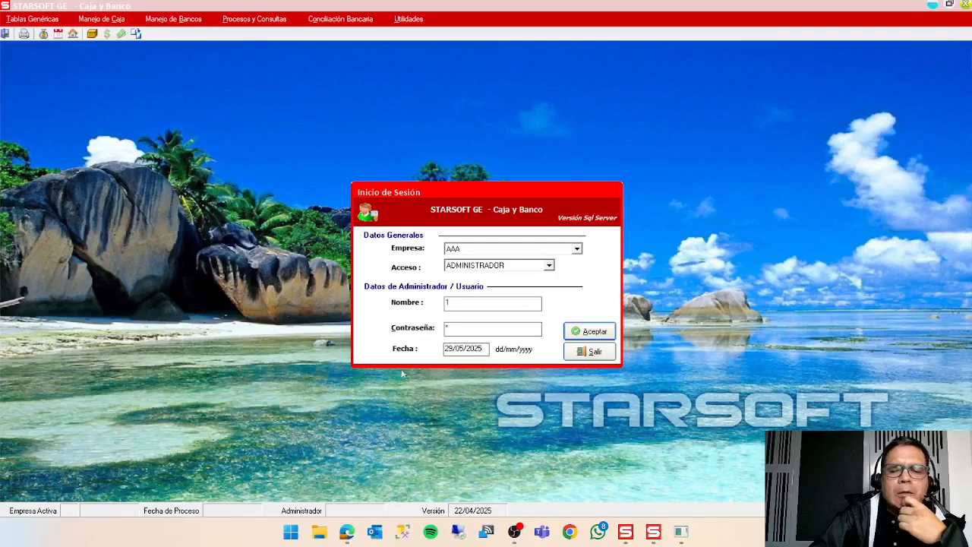
Return to Cuentas por Cobrar and review the collection lines of planilla 000031 from the first document to the last.
mouse_move(632, 534)
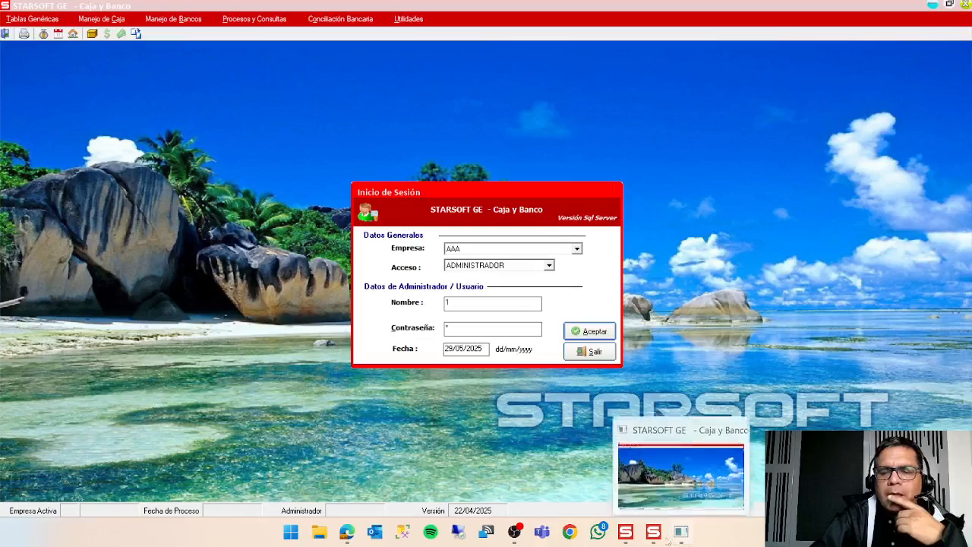
click(659, 536)
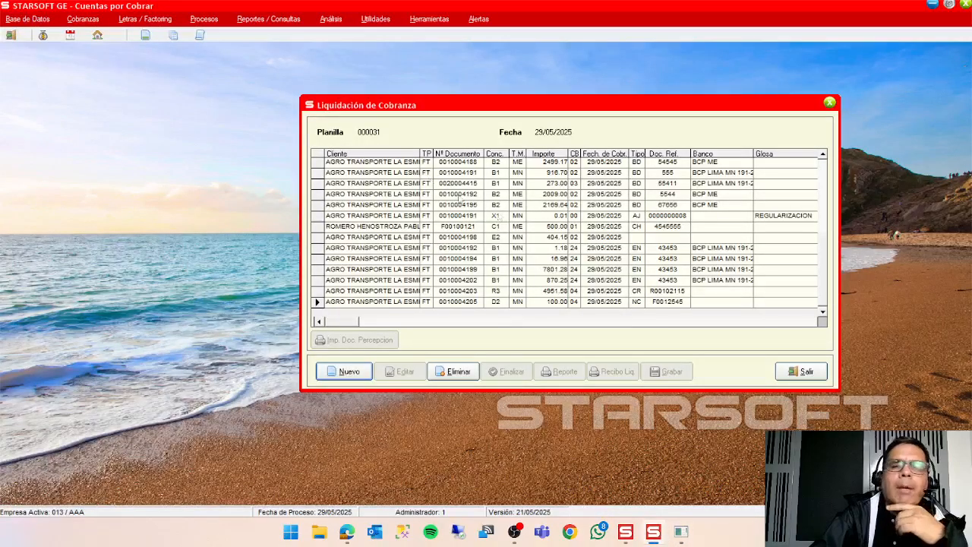
click(823, 154)
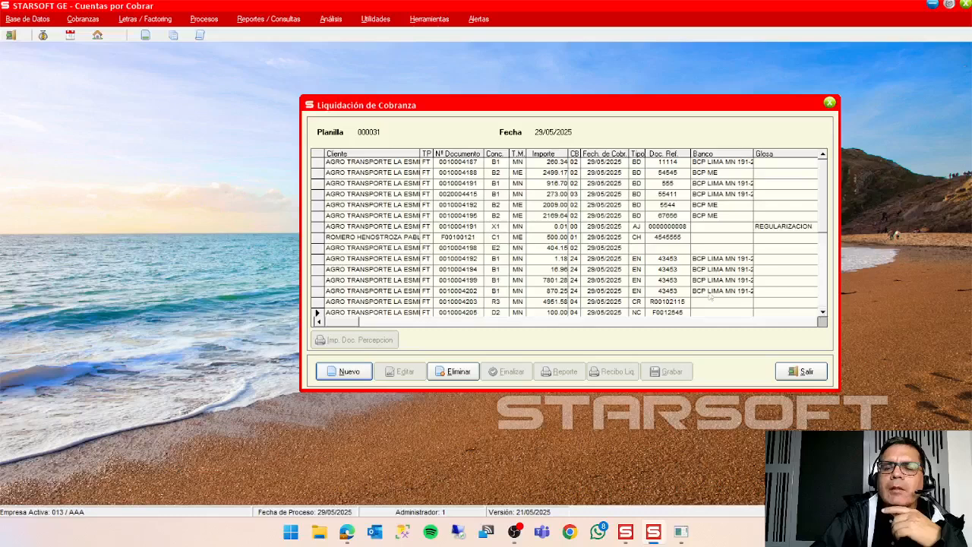
click(392, 164)
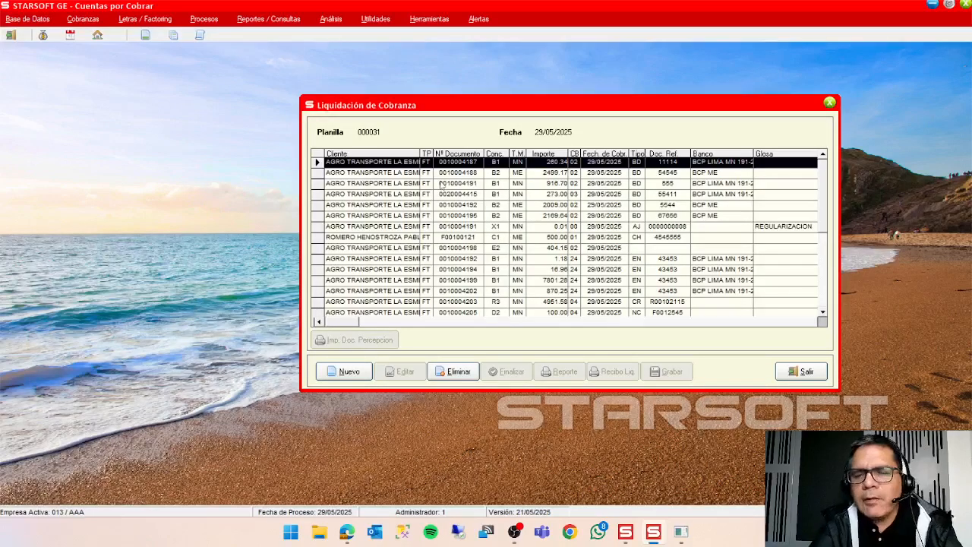
key(Down)
key(Down)
key(Down)
key(Down)
key(Down)
key(Down)
key(Down)
key(Down)
key(Down)
key(Down)
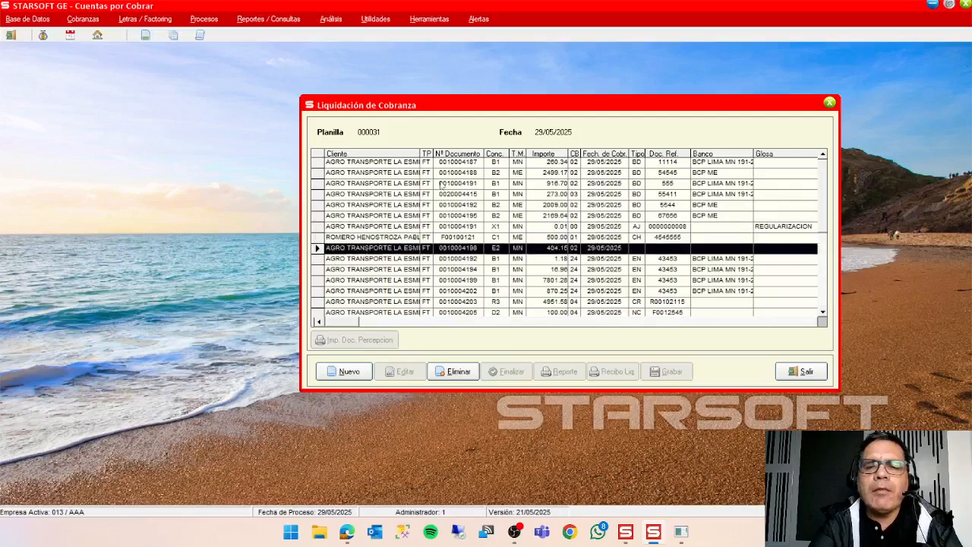
key(Down)
key(Down)
key(Down)
key(Down)
key(Up)
key(Up)
key(Up)
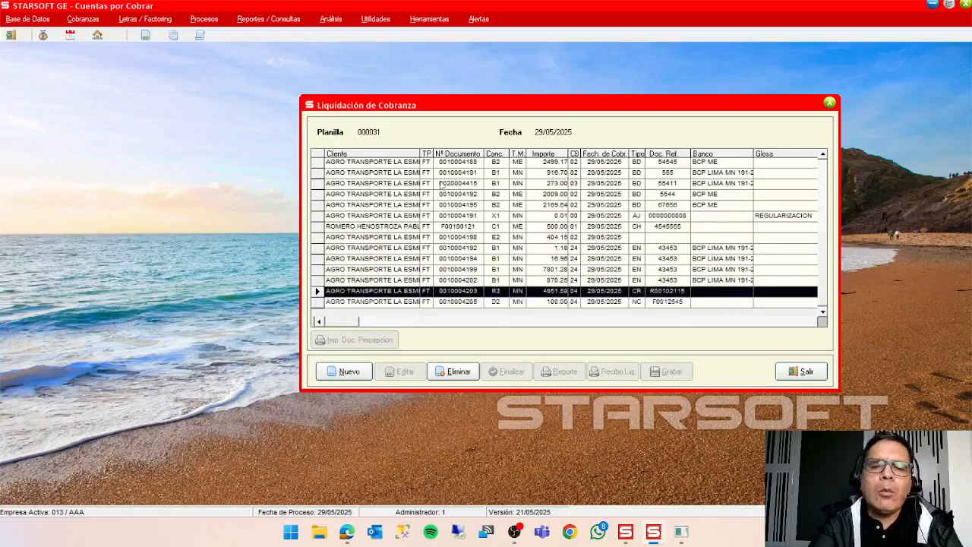
key(Up)
key(Up)
key(Up)
key(Up)
key(Up)
key(Up)
key(Up)
key(Up)
key(Up)
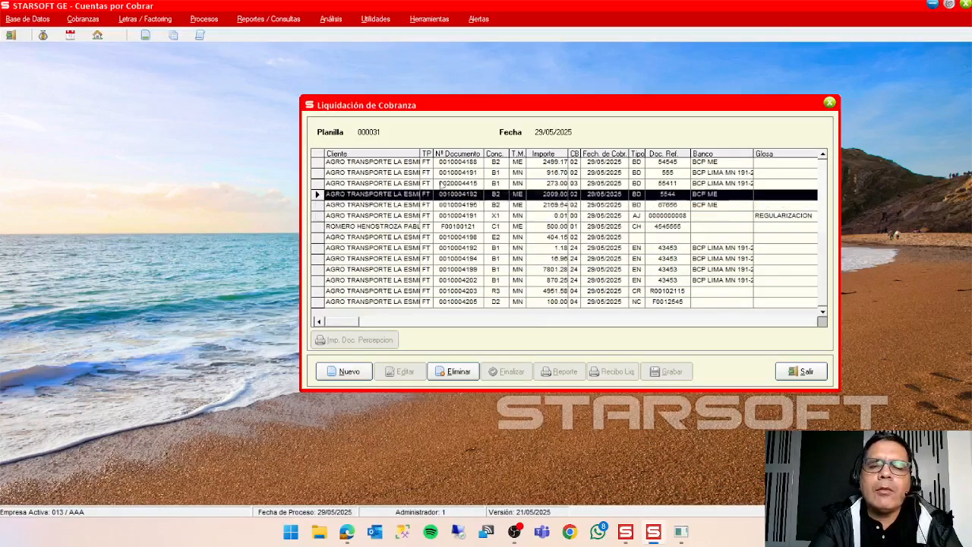
key(Up)
key(Up)
key(Down)
key(Down)
key(Down)
key(Down)
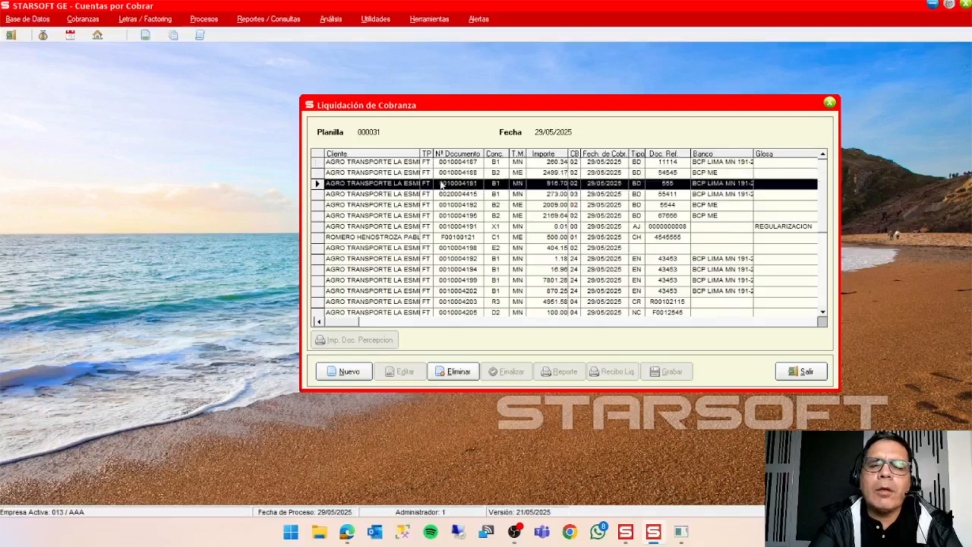
key(Down)
key(Down)
key(Down)
key(Down)
key(Down)
key(Down)
key(Down)
key(Down)
key(Down)
key(Down)
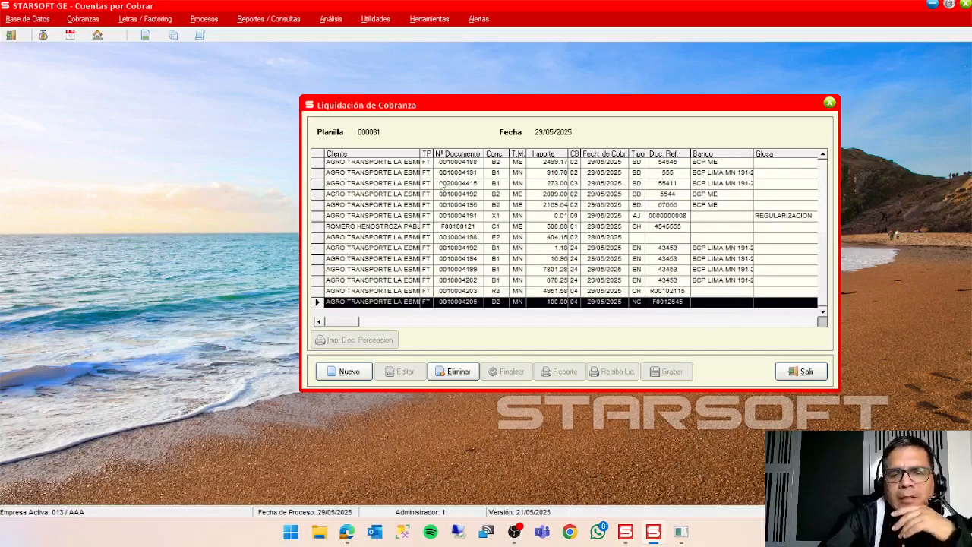
Switch to Caja y Banco and open Registro masivo de Planilla de Cobranza with the detail of planilla 000031.
click(682, 536)
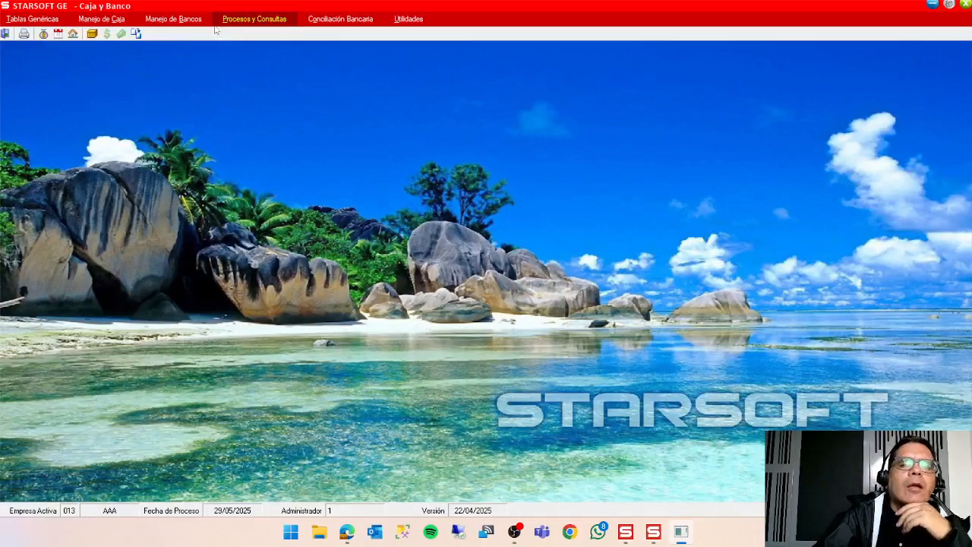
click(267, 19)
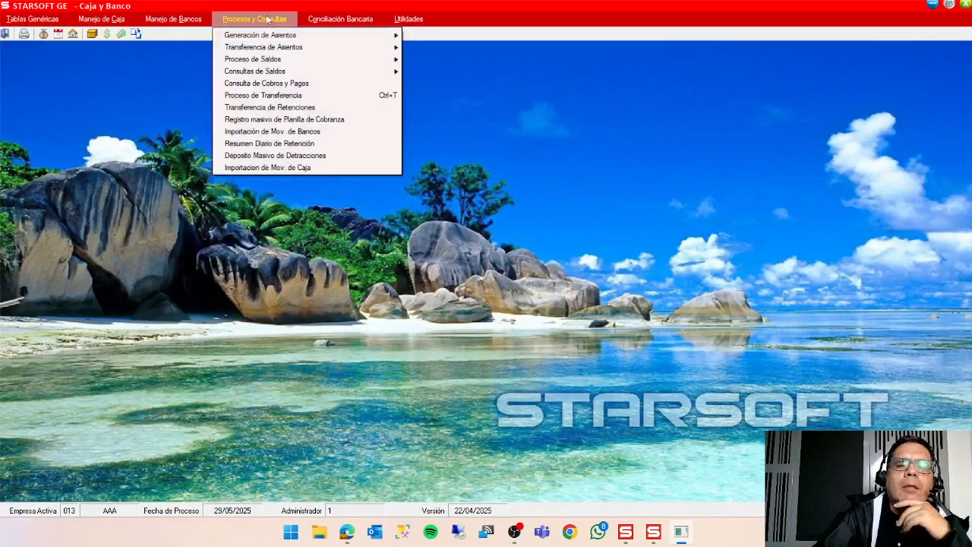
click(299, 122)
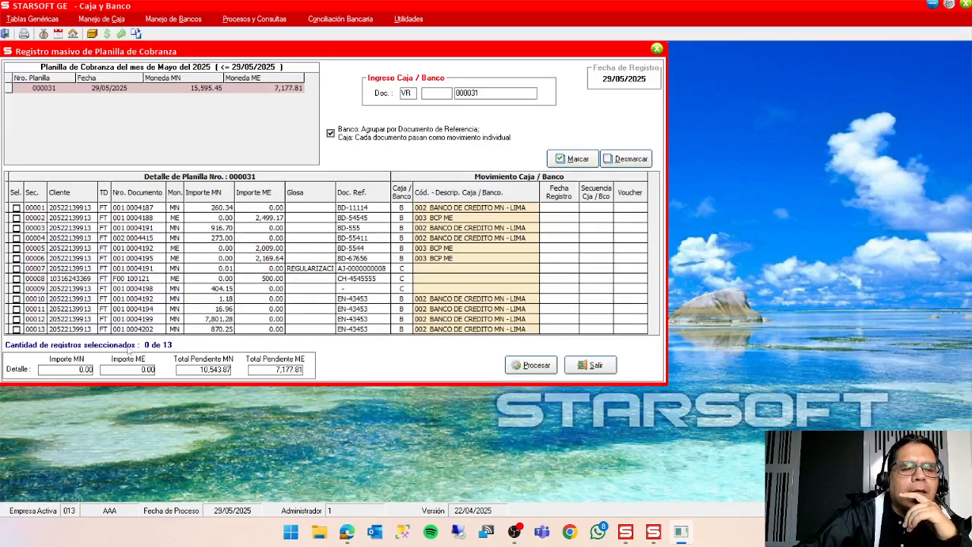
Return to Cuentas por Cobrar and examine the retention line R3 and credit note line D2 of planilla 000031.
click(653, 535)
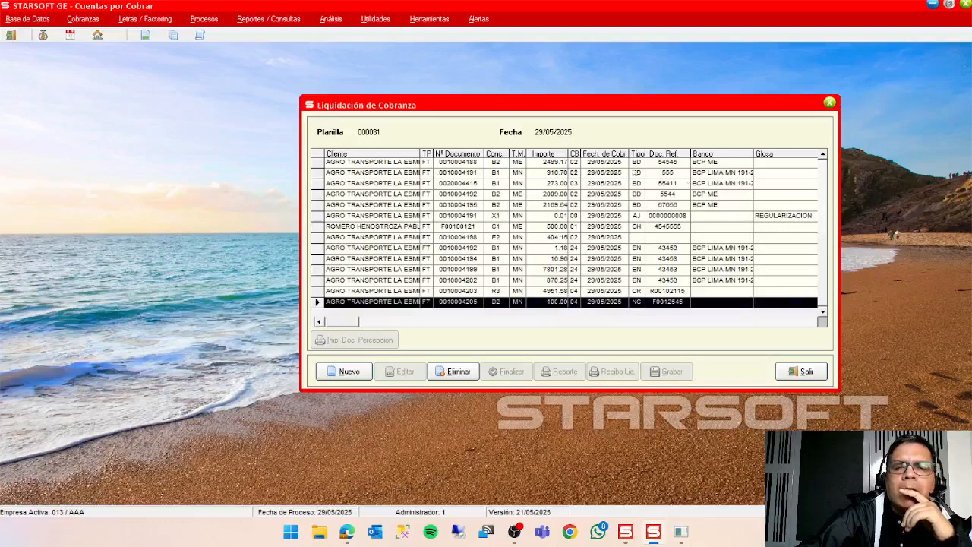
click(822, 154)
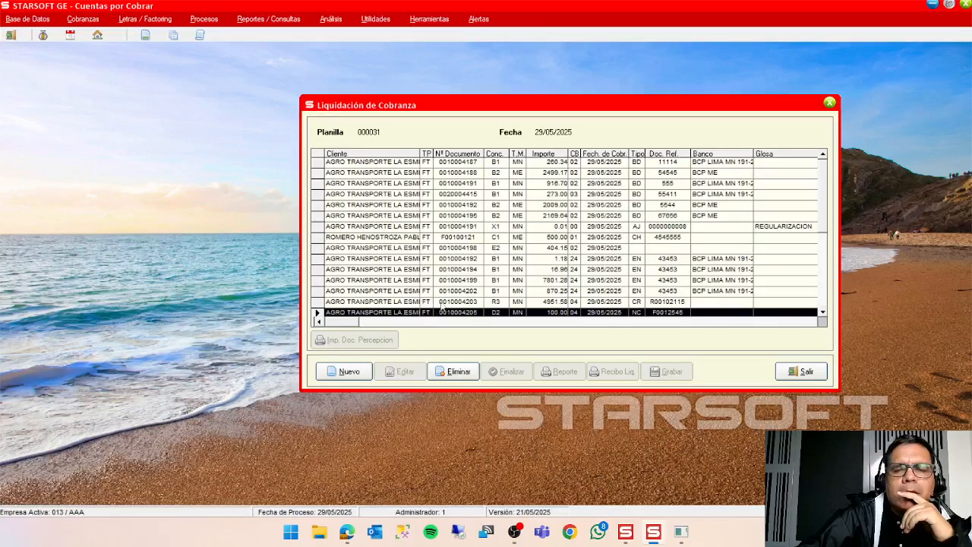
click(448, 305)
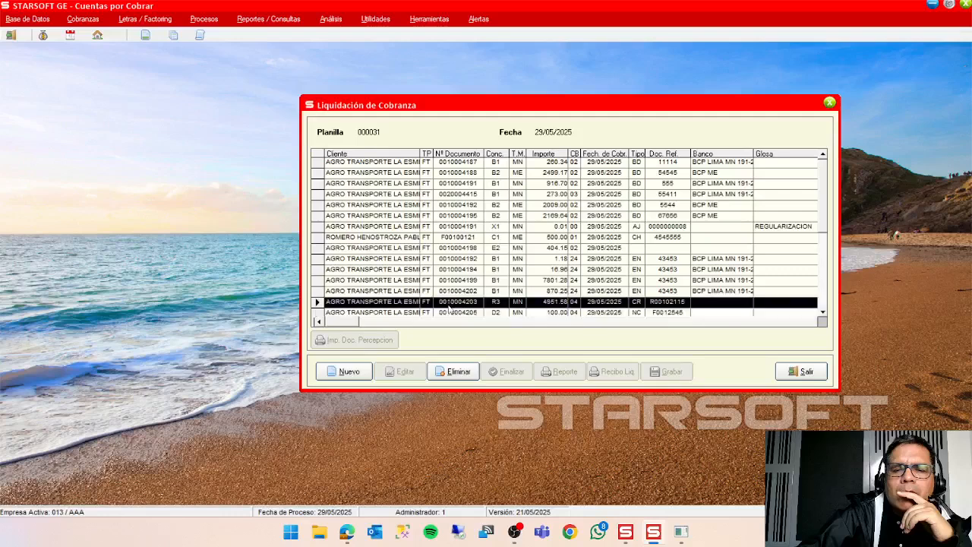
scroll(450, 312, down, 1)
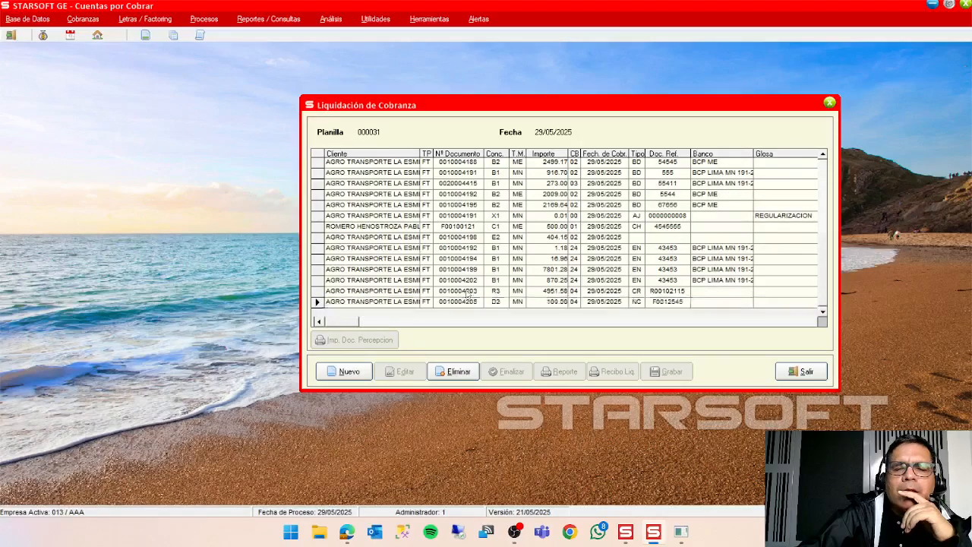
click(462, 302)
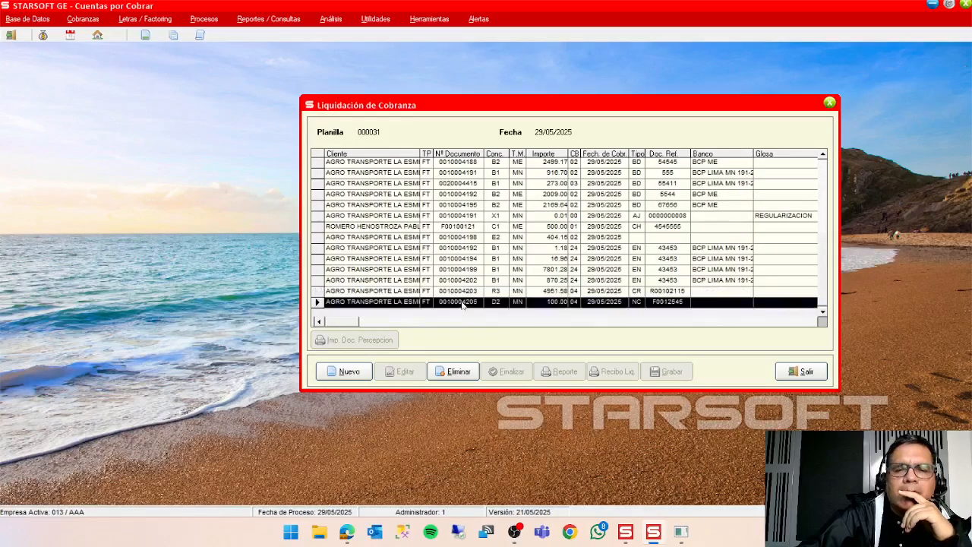
click(464, 295)
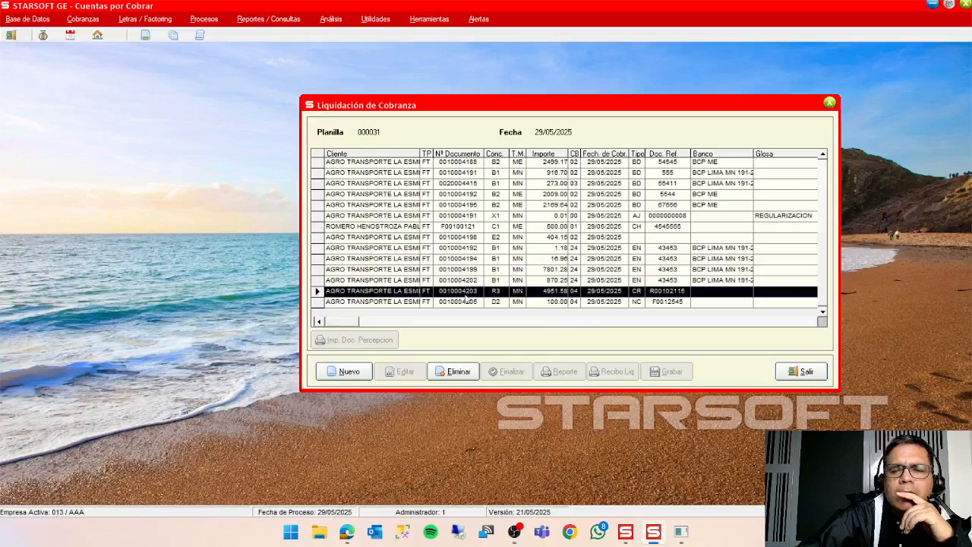
click(632, 302)
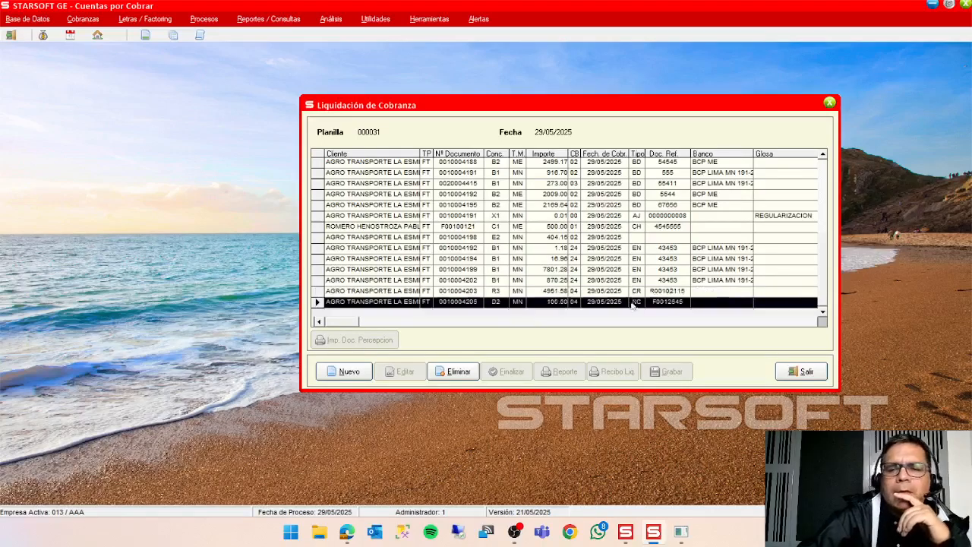
Switch to Caja y Banco and process only the first detail line of planilla 000031, document reference BD-11114.
click(633, 292)
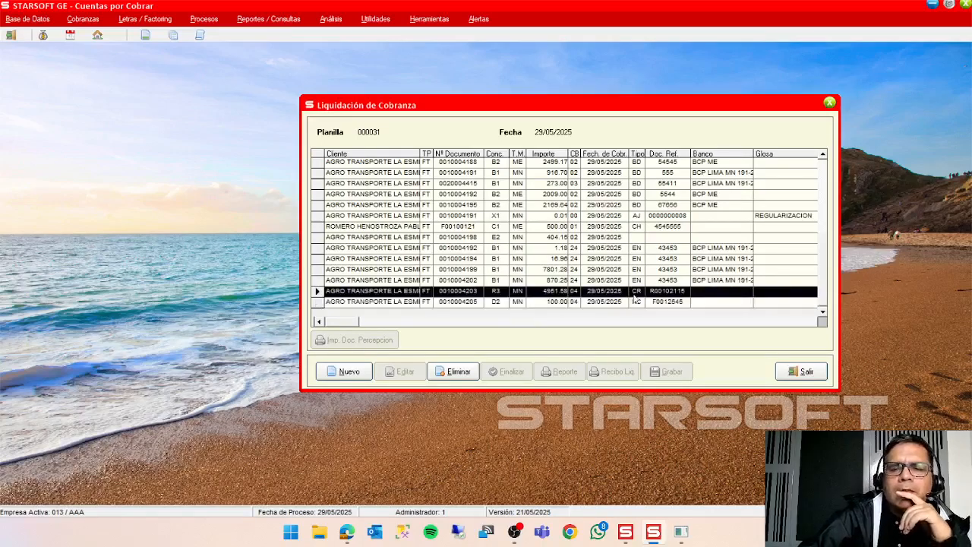
click(681, 532)
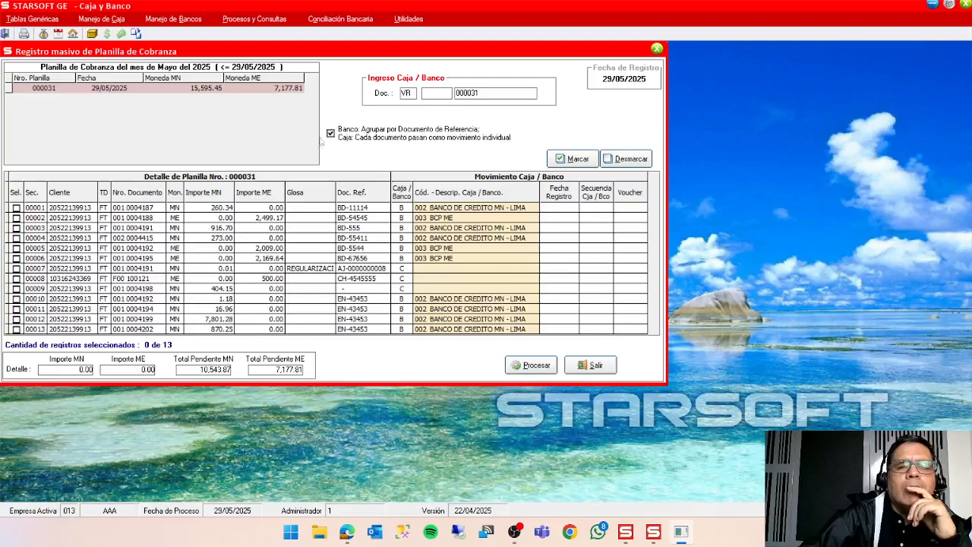
drag(268, 56, 287, 71)
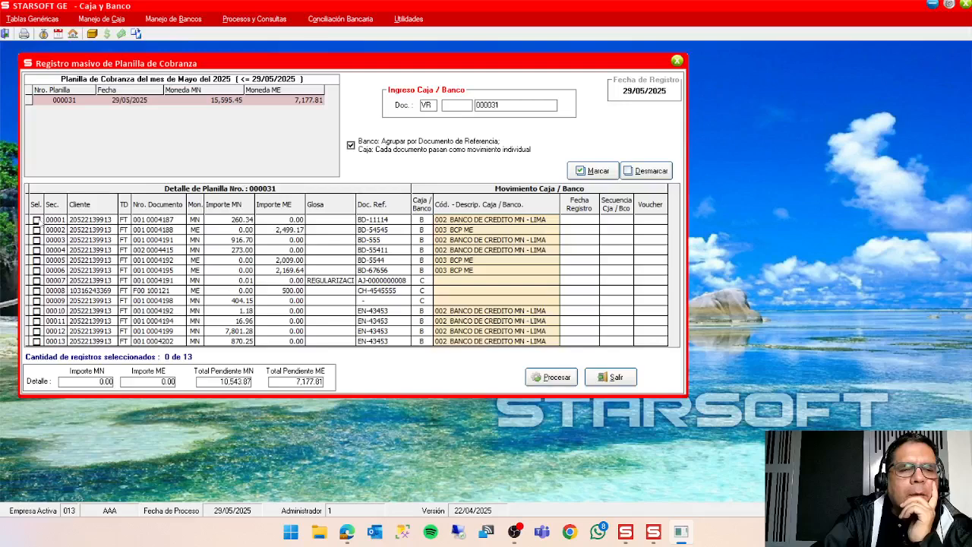
click(36, 220)
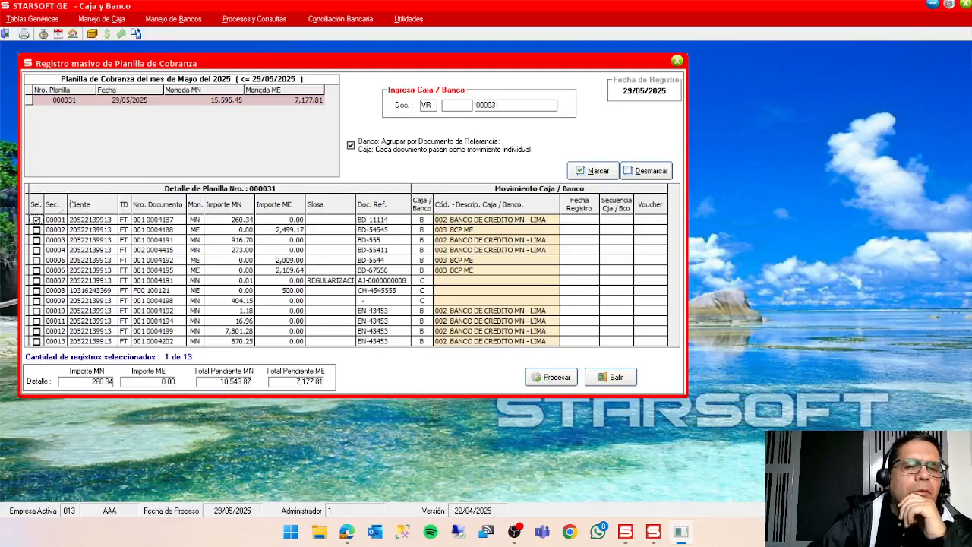
click(549, 383)
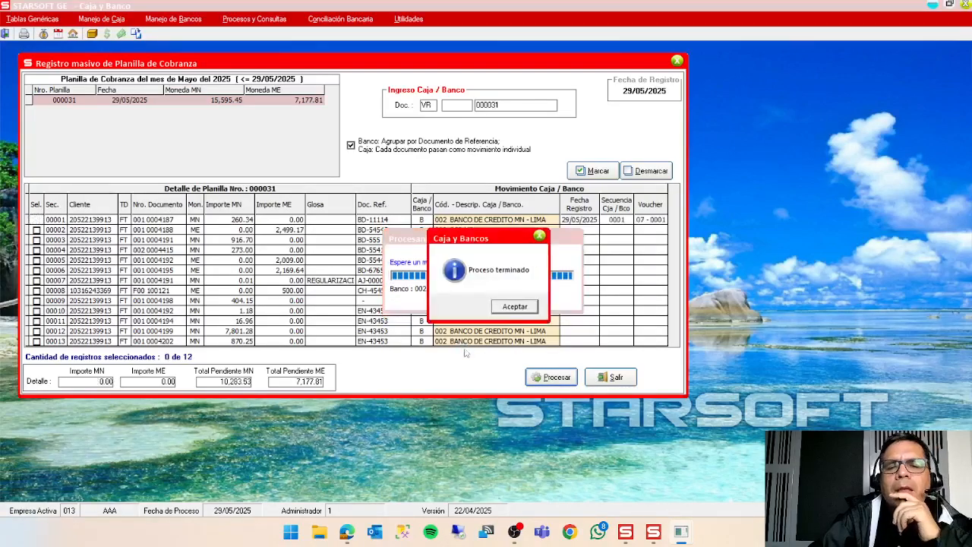
click(515, 310)
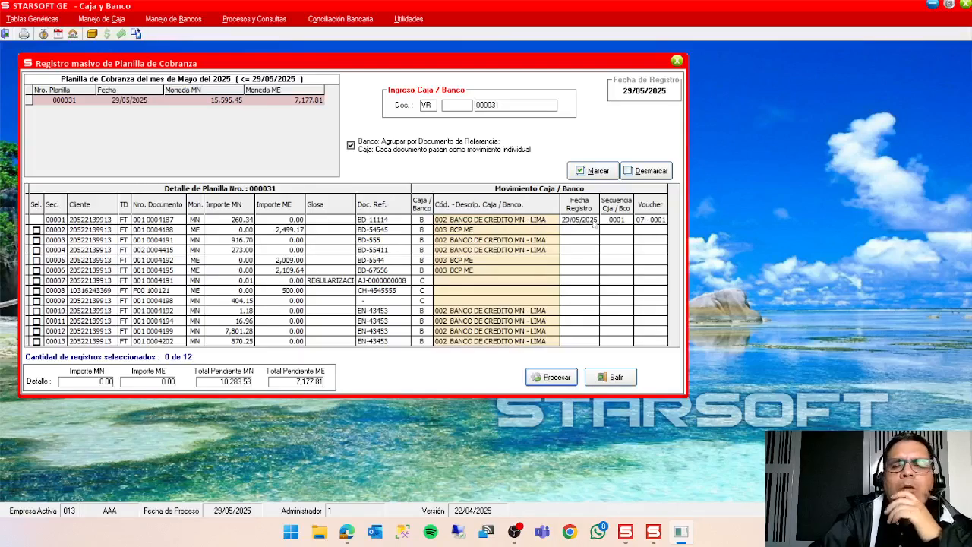
click(35, 220)
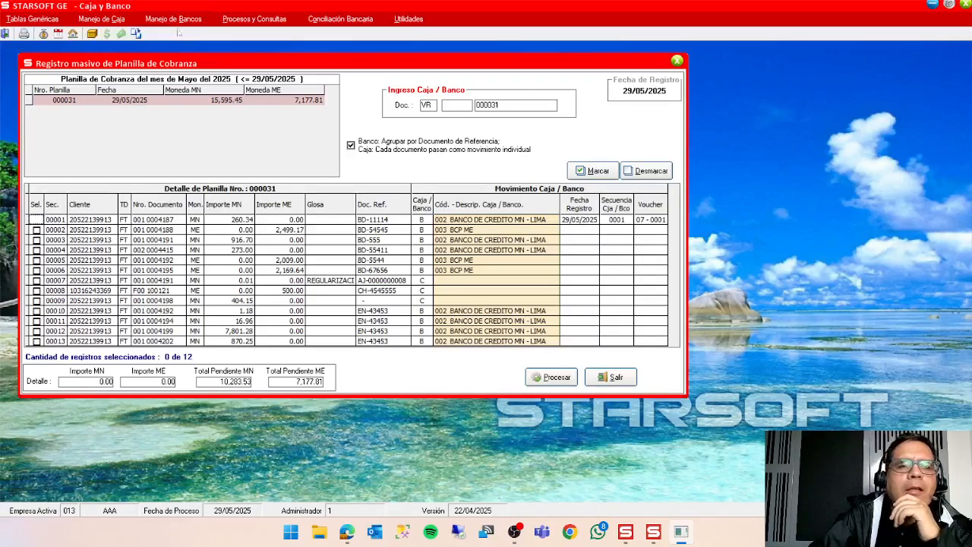
Open the bank operations register for bank 002 BANCO DE CREDITO MN - LIMA and bring its movement list to the front.
click(173, 18)
mouse_move(190, 51)
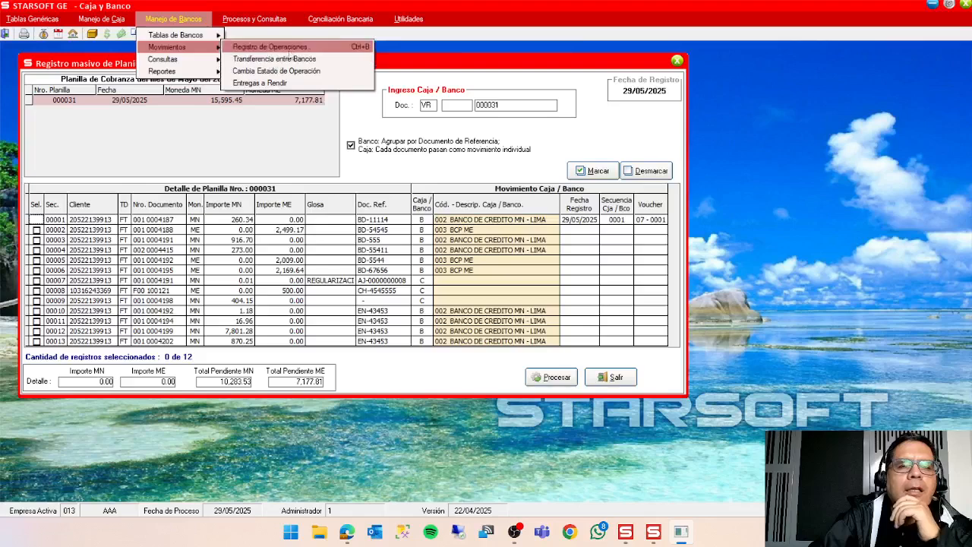
click(291, 48)
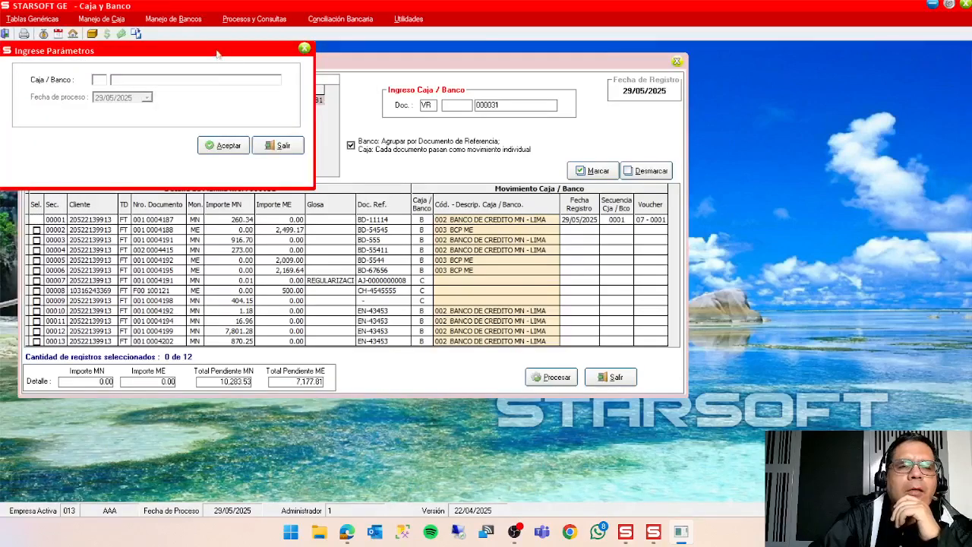
drag(219, 60, 725, 249)
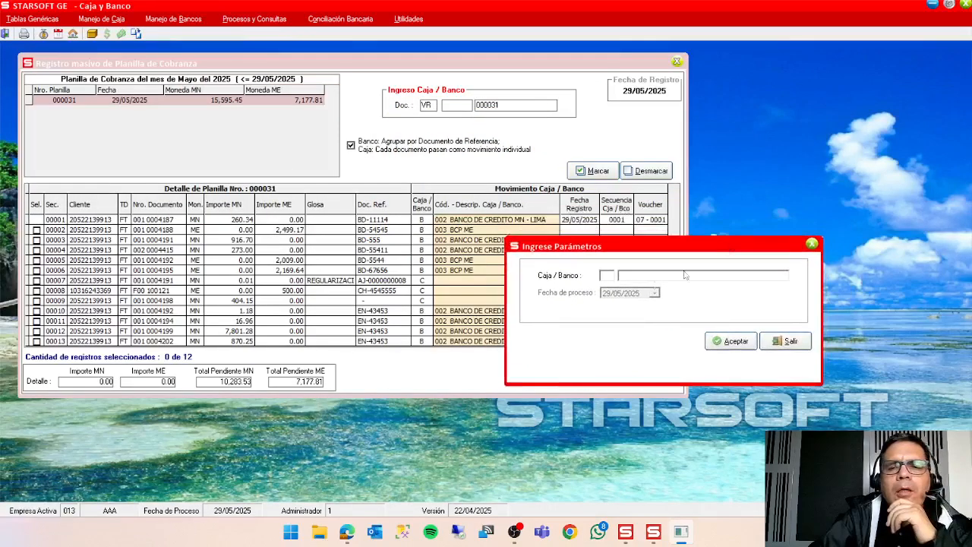
double_click(607, 275)
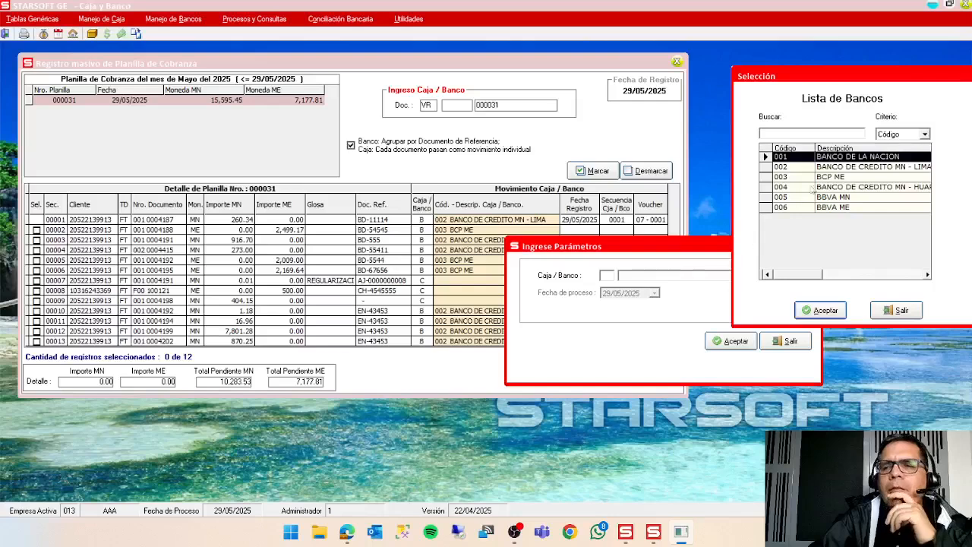
double_click(834, 168)
click(743, 342)
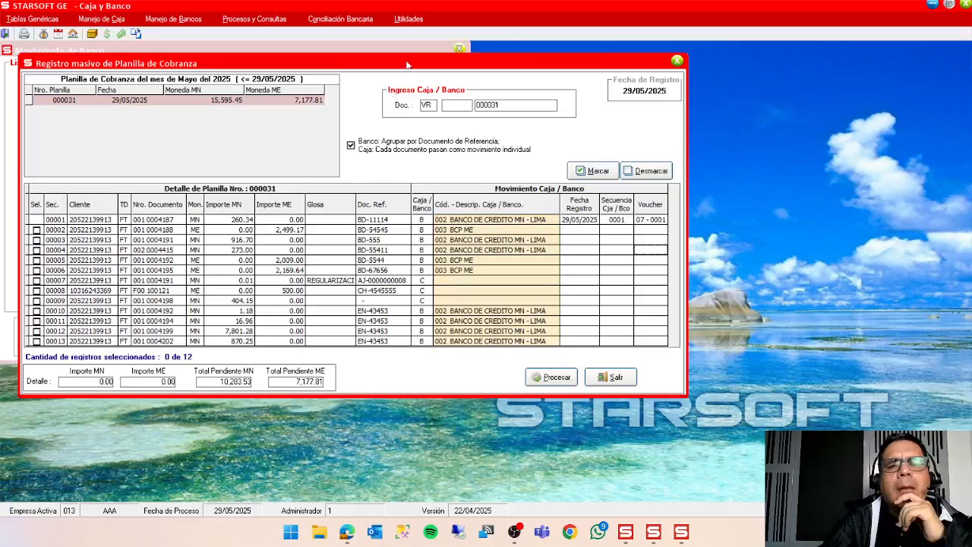
drag(415, 65, 569, 87)
click(354, 62)
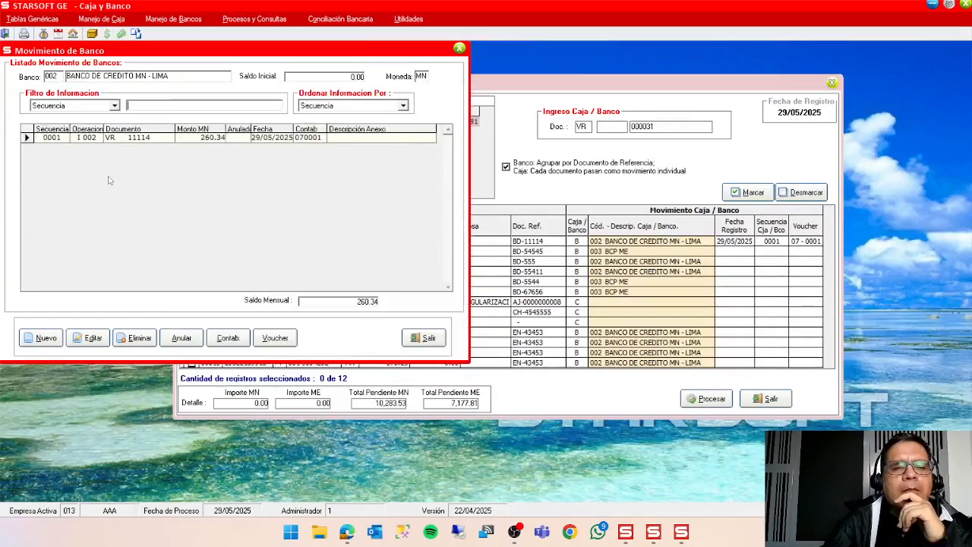
Open bank movement 0001 for editing and start a new concept line with concept 006 DEPOSITO EN EXCESO.
click(90, 338)
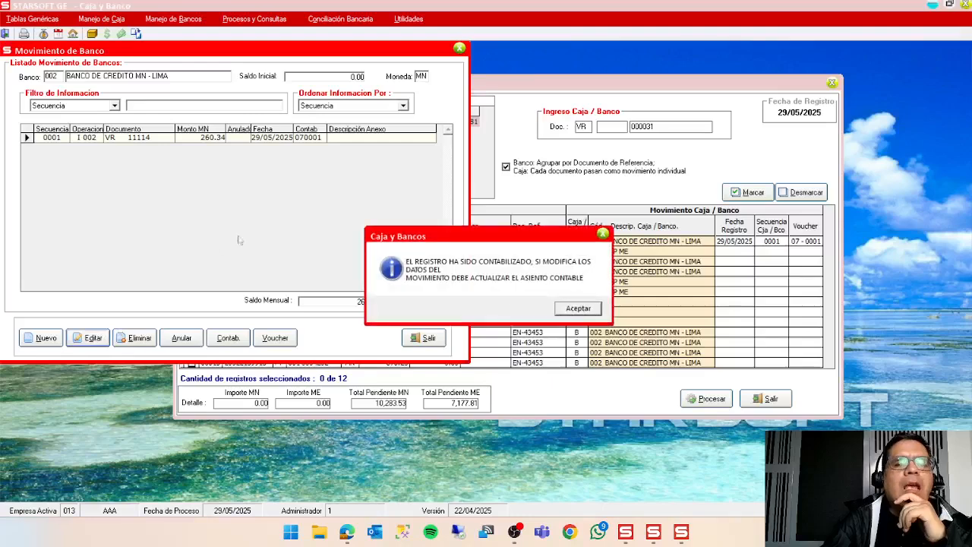
click(599, 308)
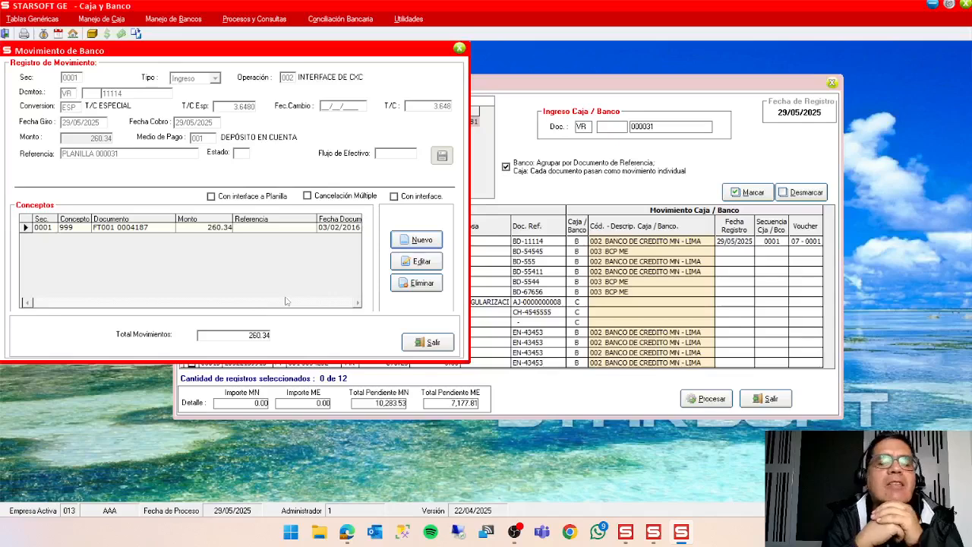
click(422, 241)
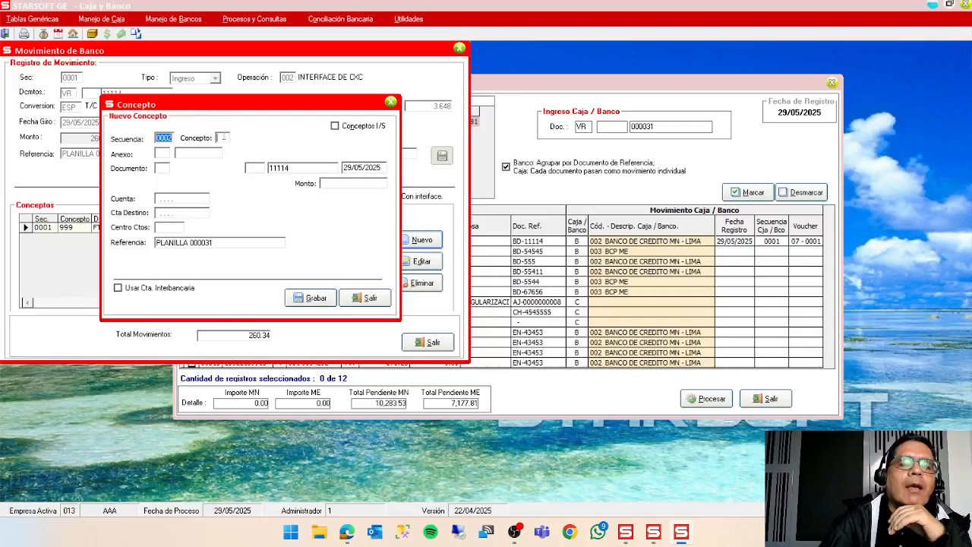
double_click(222, 138)
drag(863, 77, 526, 62)
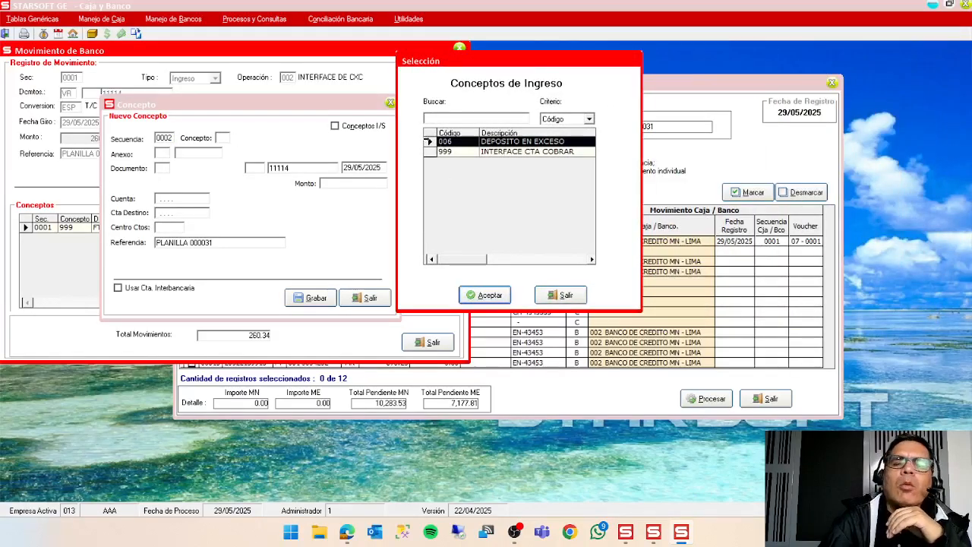
click(567, 297)
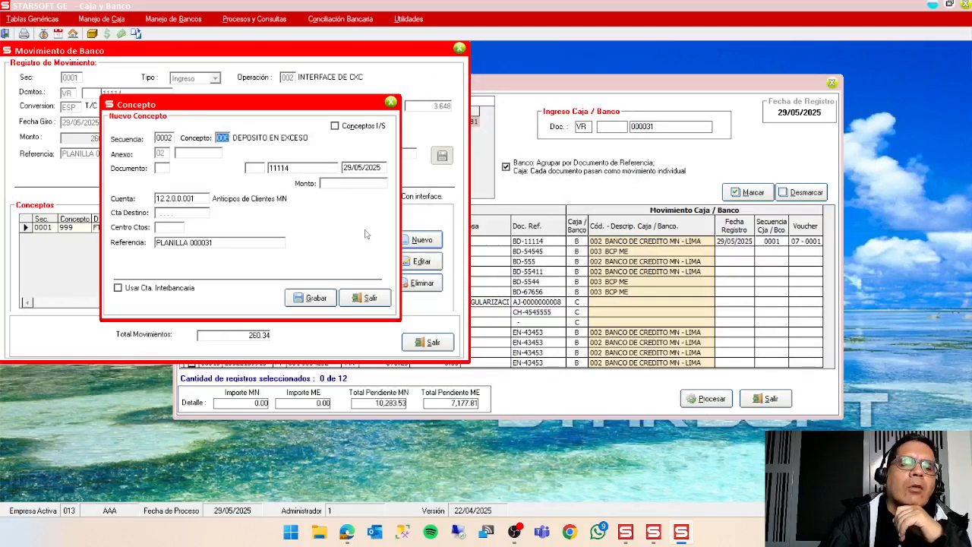
key(Return)
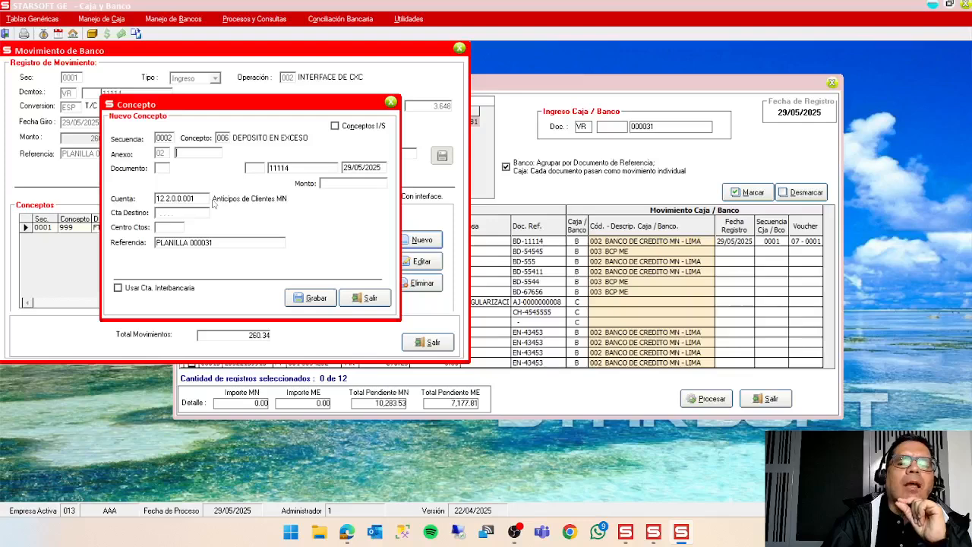
Complete the excess deposit concept with a customer annex, document type VR and an amount of 0.66, and save it.
double_click(209, 154)
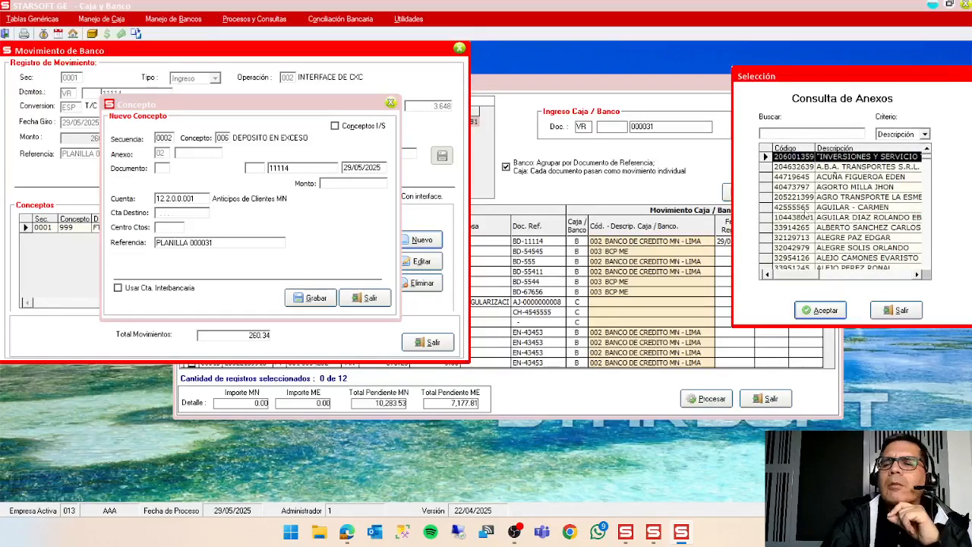
double_click(807, 206)
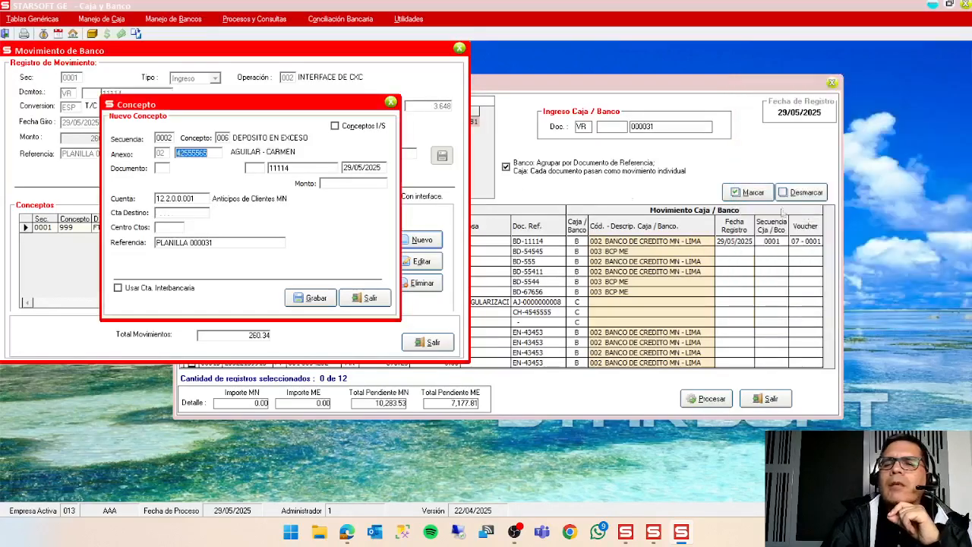
click(170, 171)
text(VR)
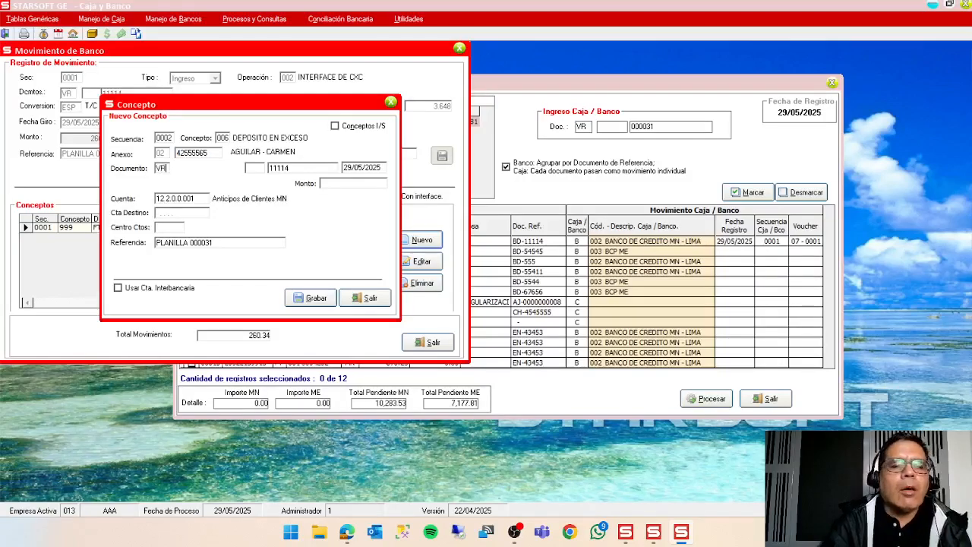
key(Return)
key(Return)
key(Return)
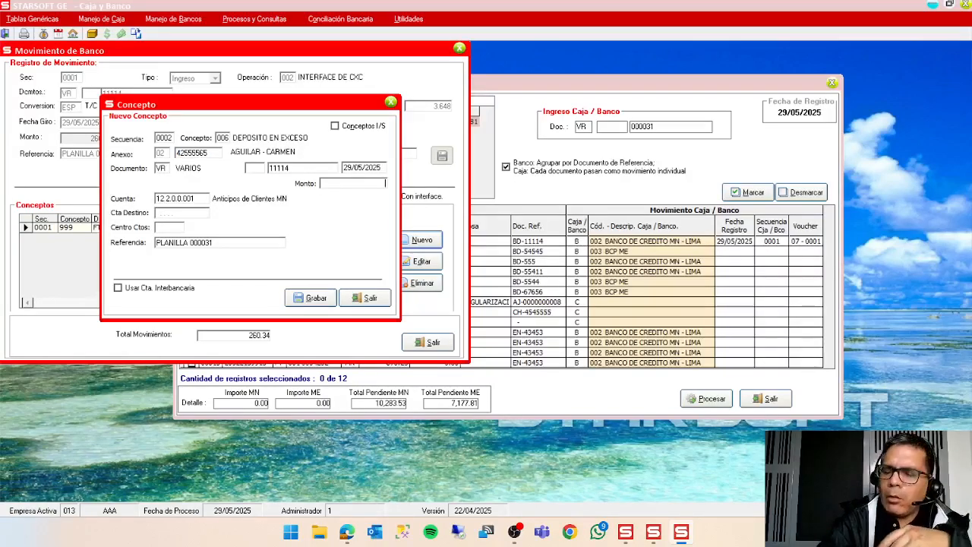
text(0.68)
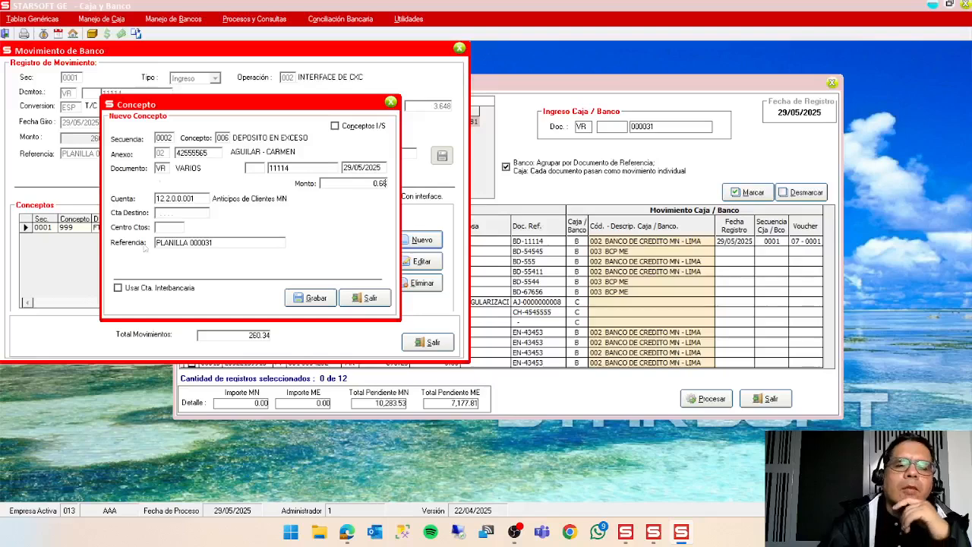
click(327, 298)
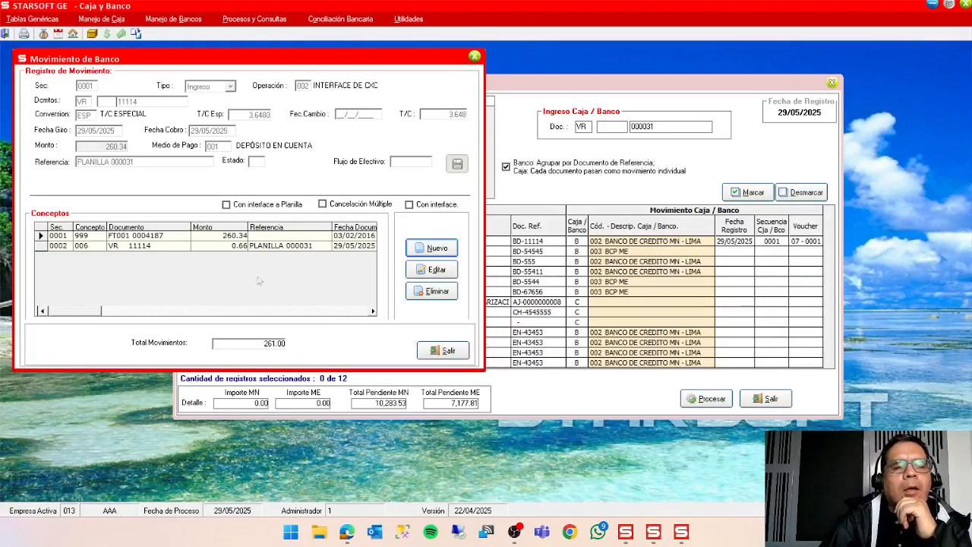
Review the added concept line and the accounting options of bank movement 0001, then close the bank movement list.
click(245, 246)
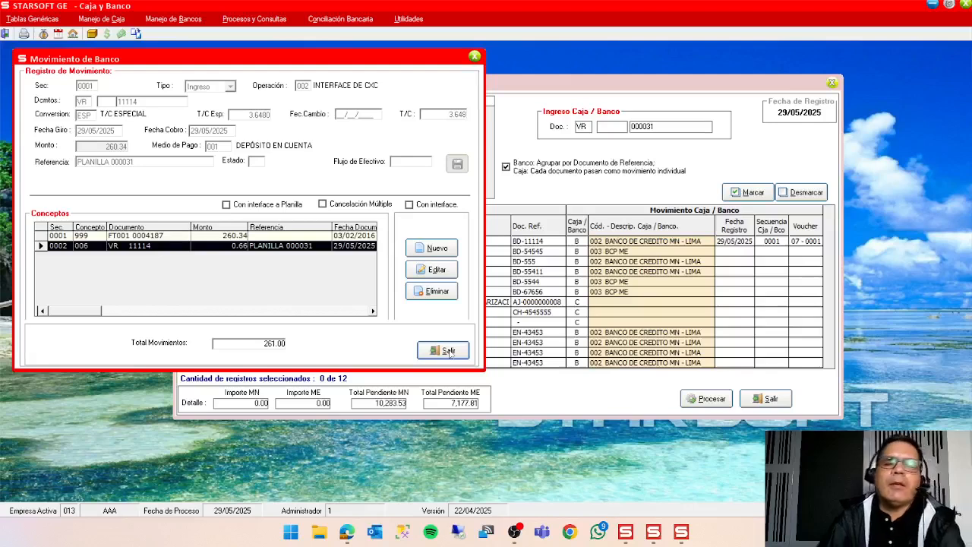
key(XF86AudioRaiseVolume)
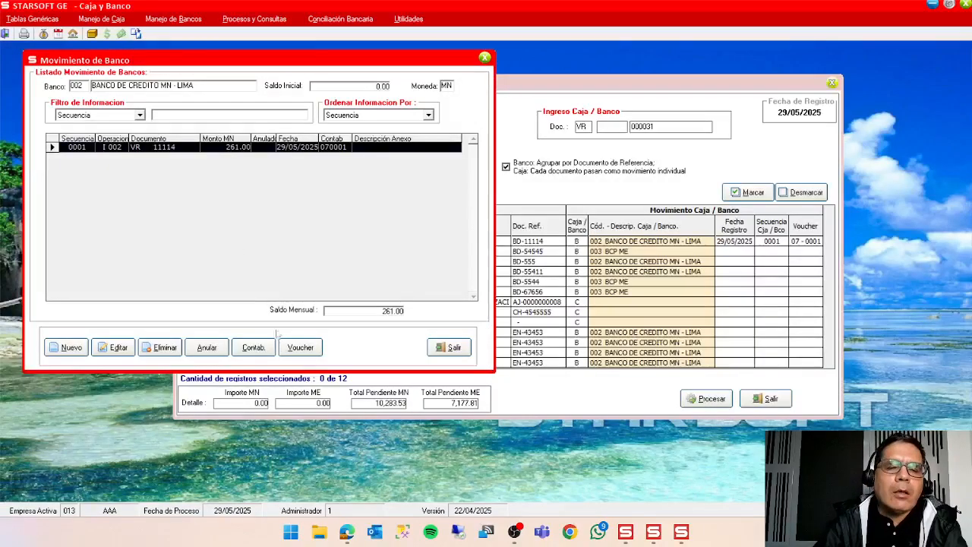
click(264, 347)
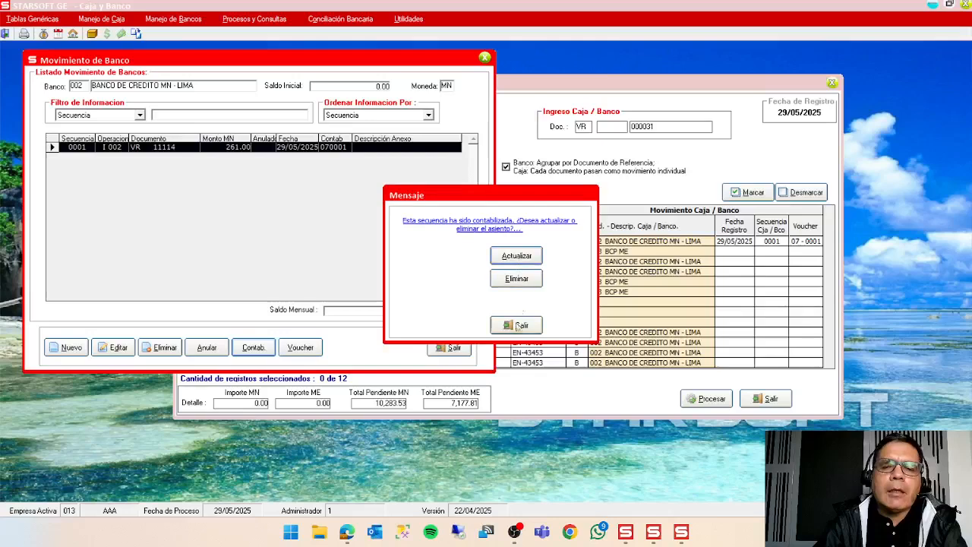
click(532, 332)
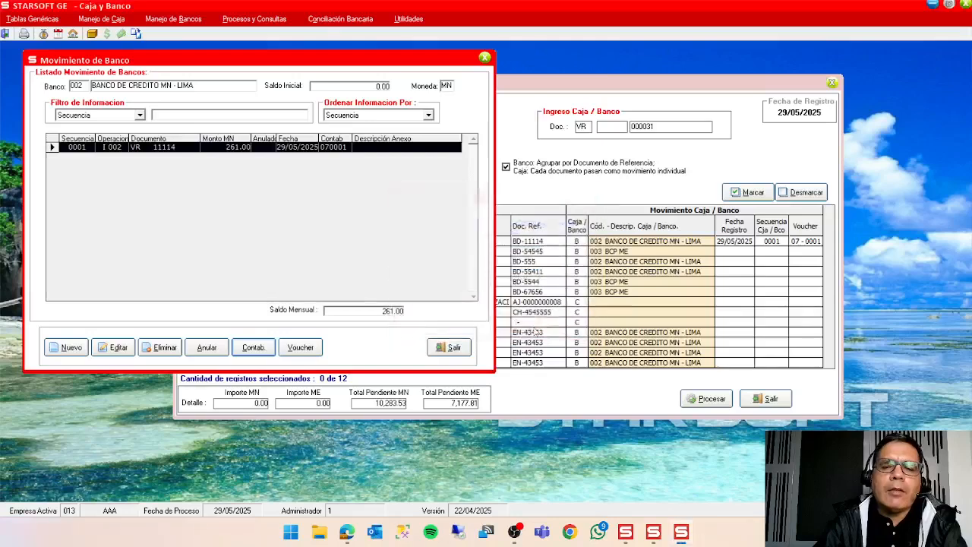
click(454, 347)
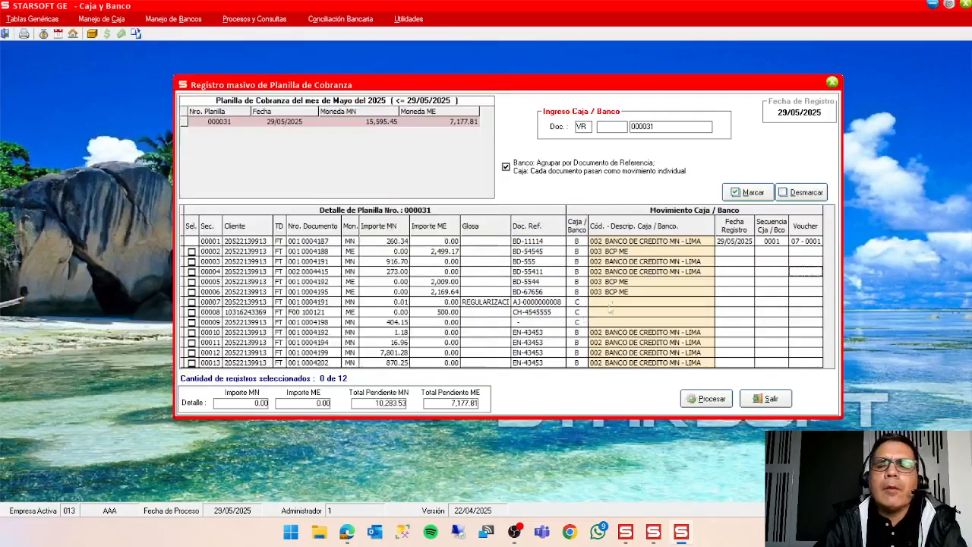
Process detail line 00003 of planilla 000031, document reference BD-555, into bank 002.
click(582, 253)
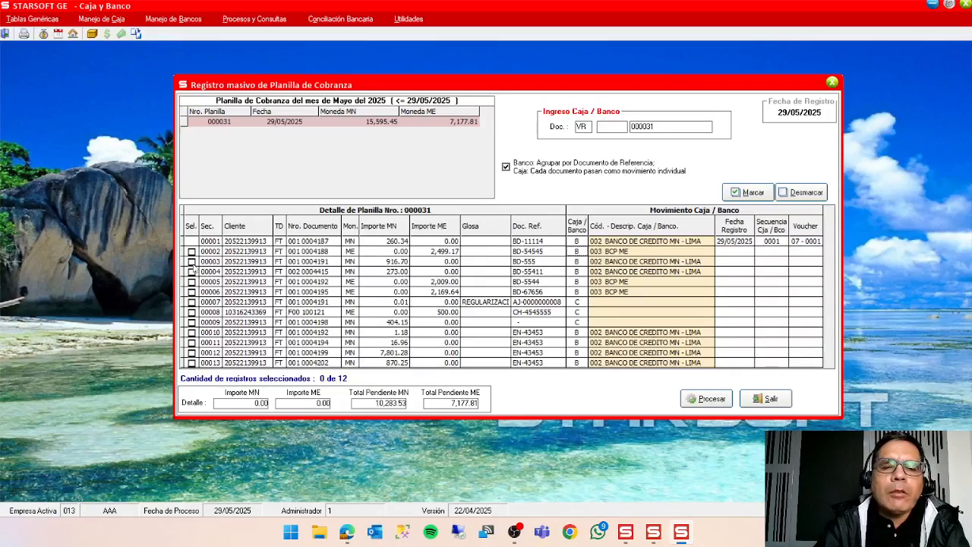
click(191, 261)
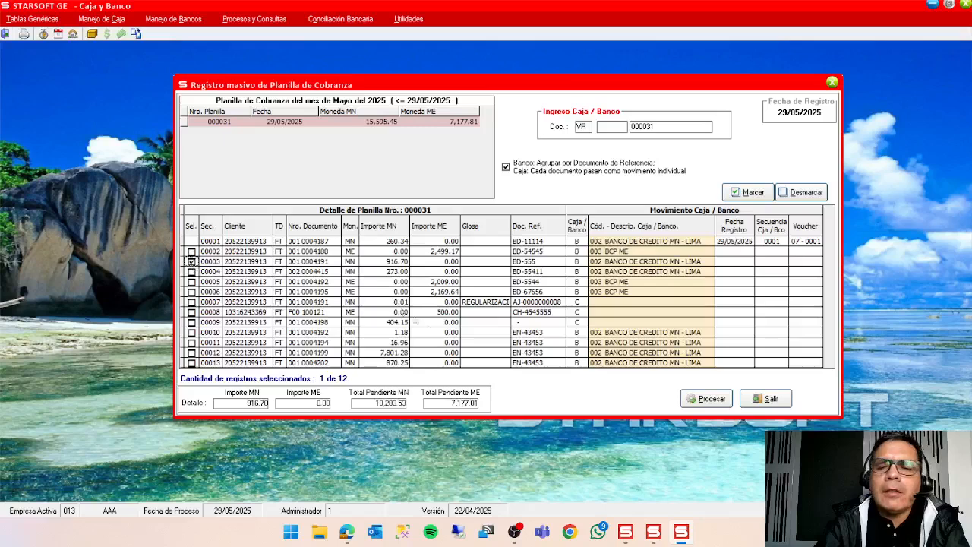
click(718, 401)
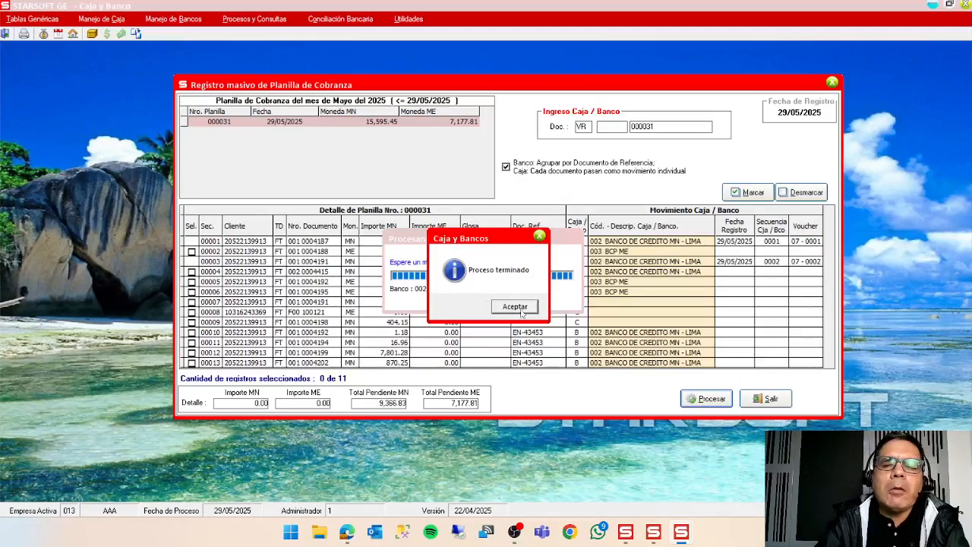
click(520, 311)
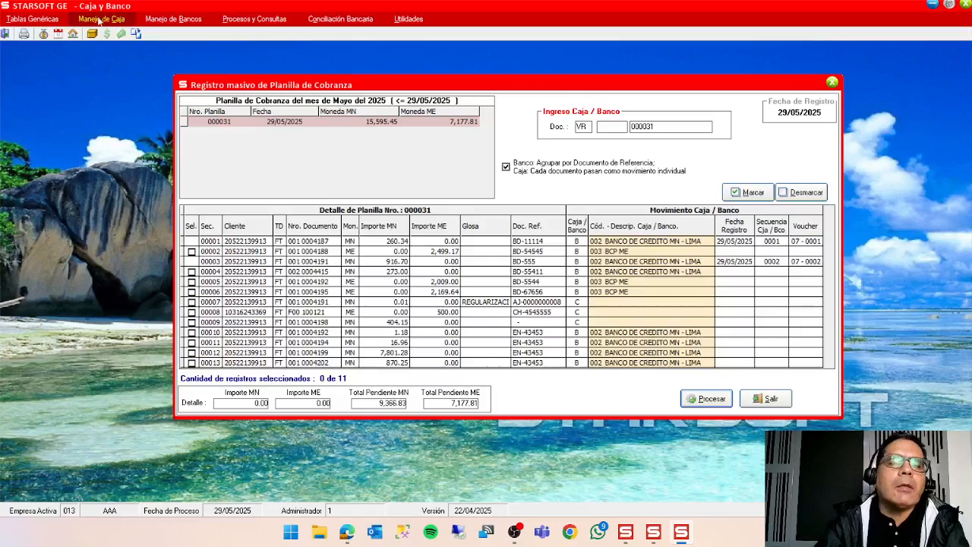
Open the bank operations register for bank 002 BANCO DE CREDITO MN - LIMA.
click(173, 19)
mouse_move(195, 47)
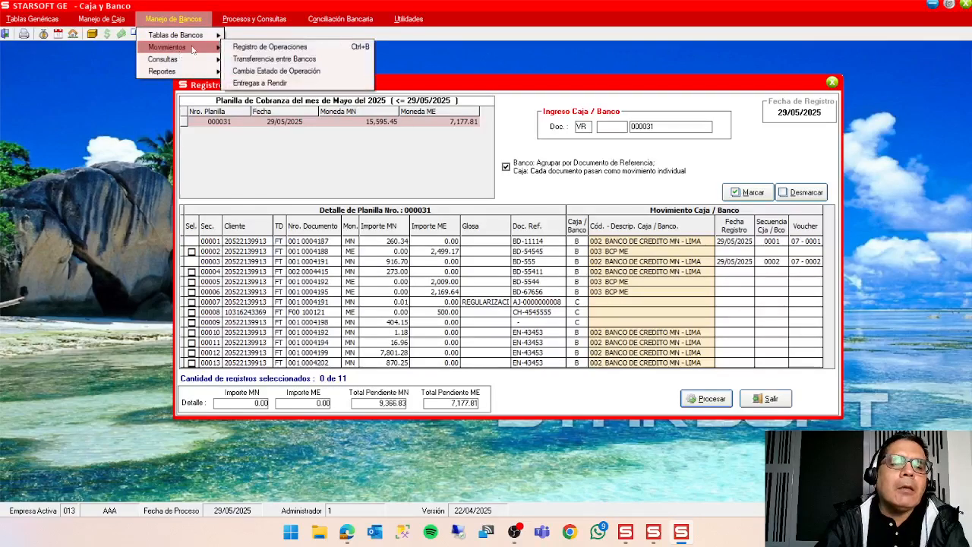
click(263, 47)
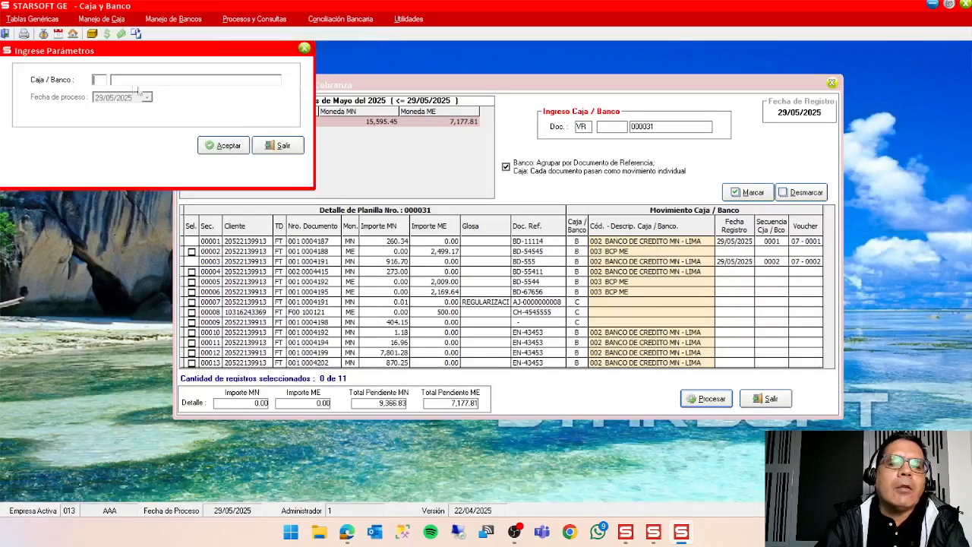
double_click(103, 80)
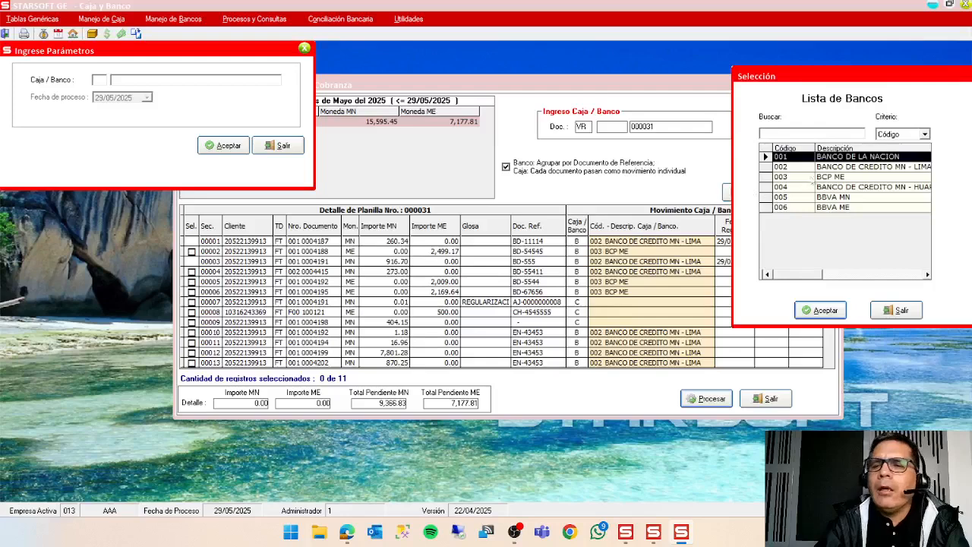
click(832, 166)
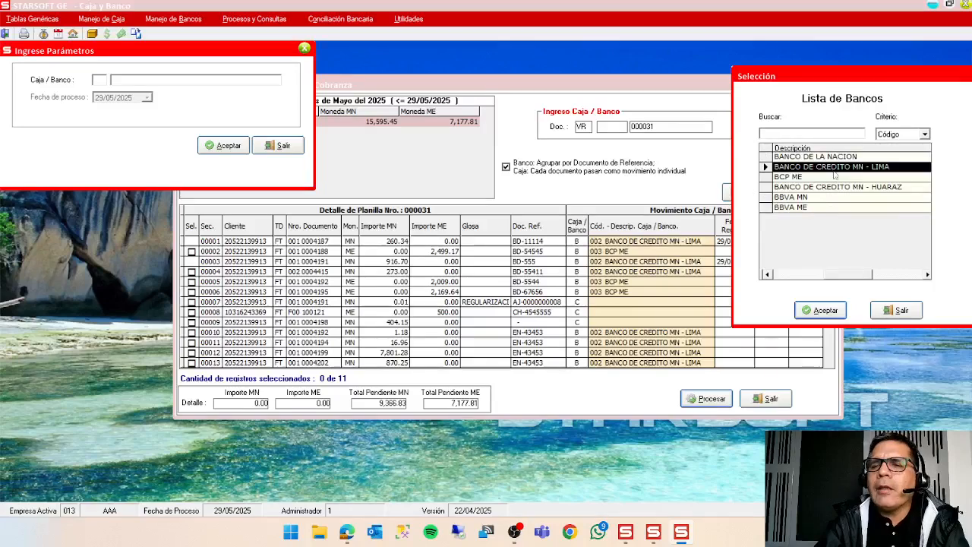
click(826, 310)
click(236, 151)
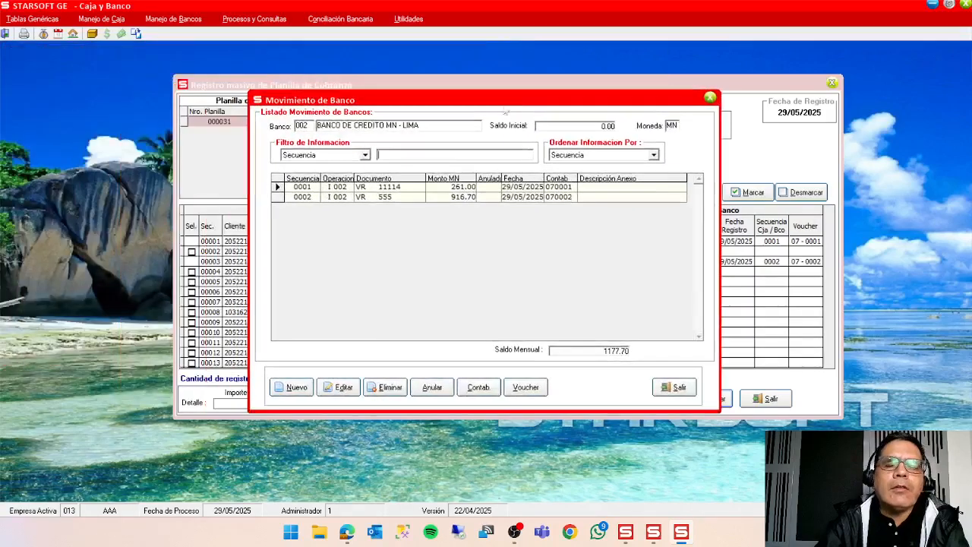
Open bank movement 0002 for editing, save its header data and start a new concept line.
click(292, 197)
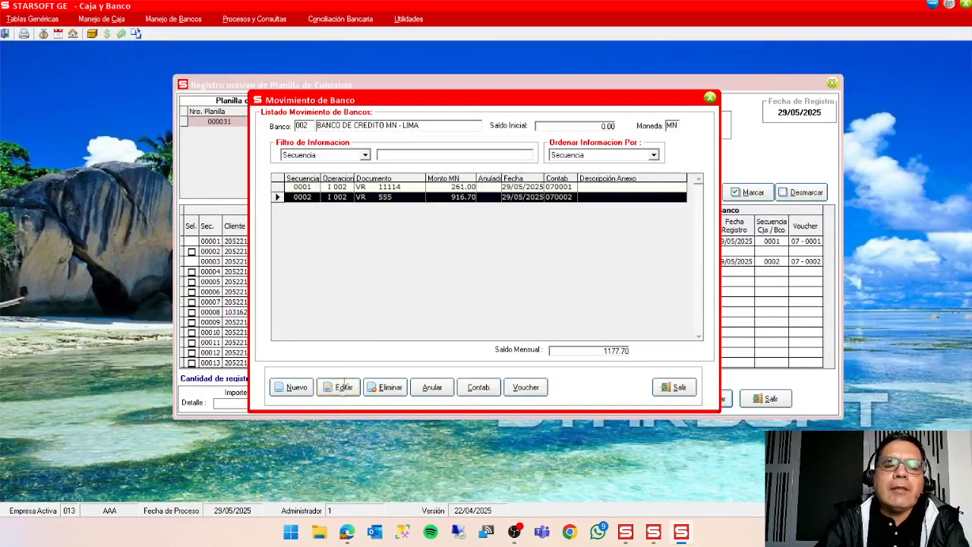
click(338, 387)
click(582, 309)
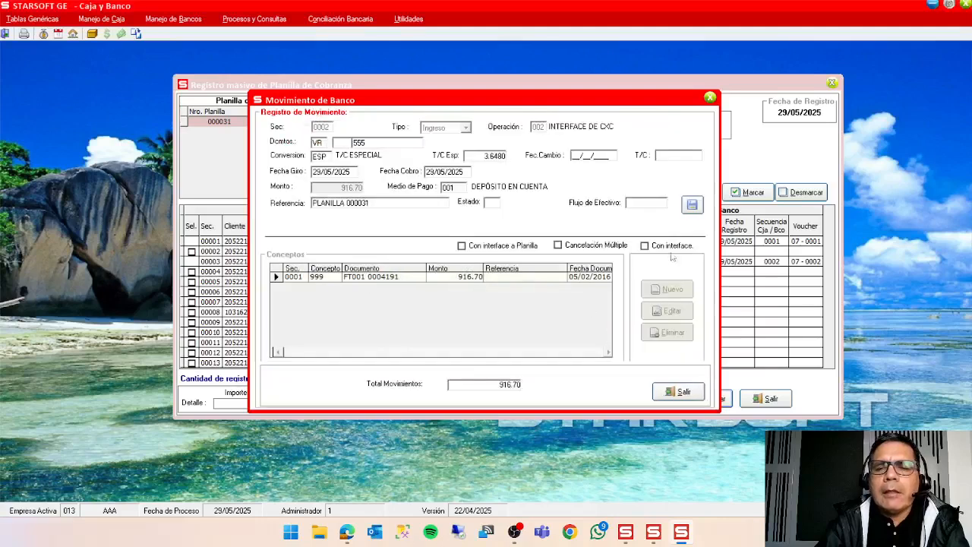
click(692, 205)
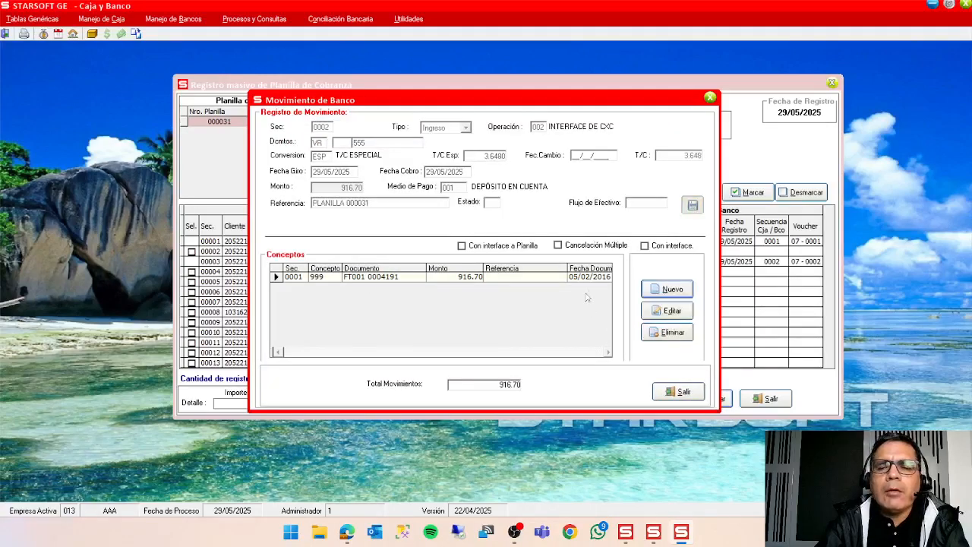
click(668, 291)
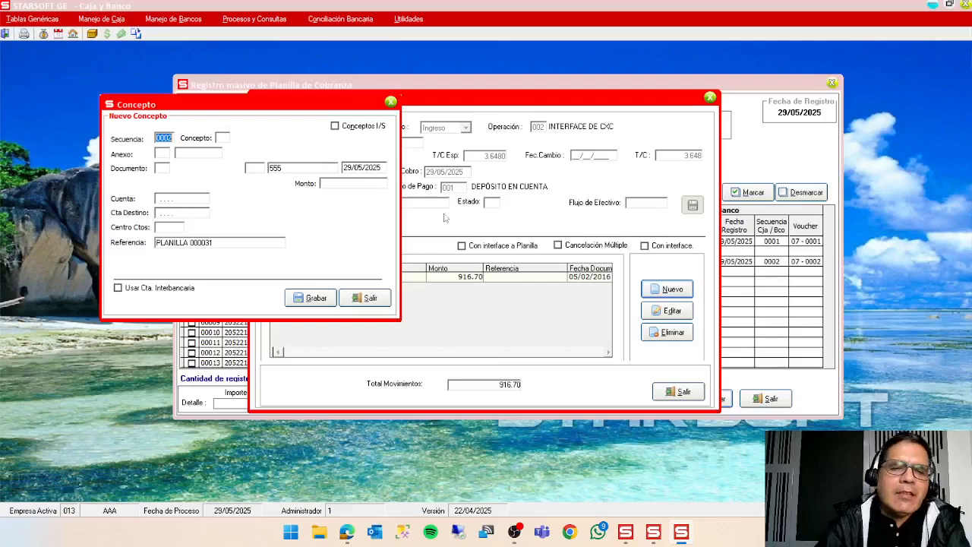
Enable Conceptos I/S on the new line and choose outgoing concept 007 COMISION POR FACTORING.
click(335, 127)
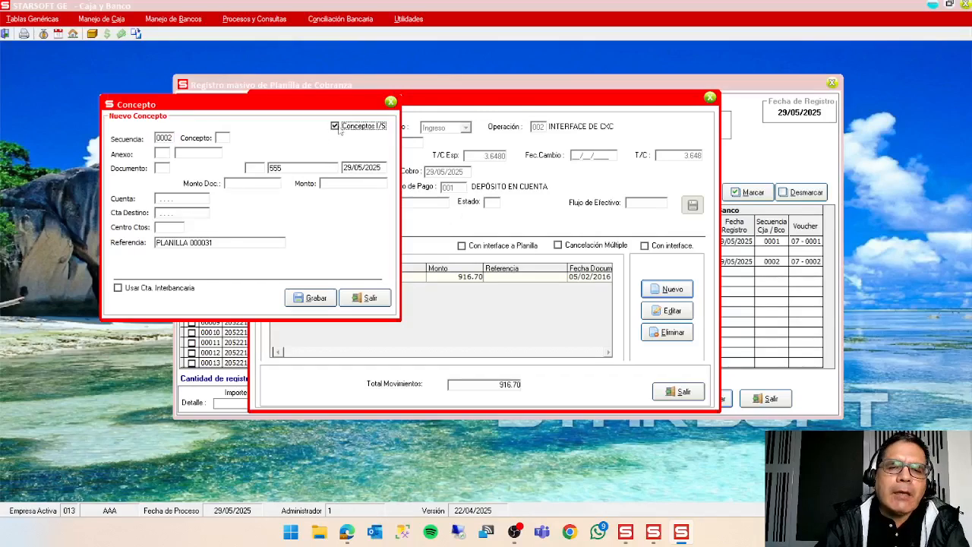
double_click(222, 137)
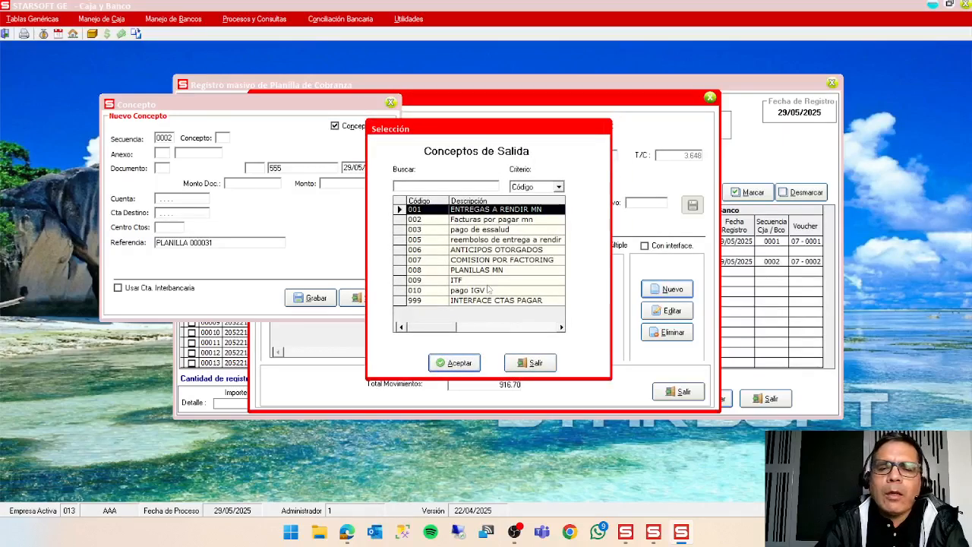
click(497, 262)
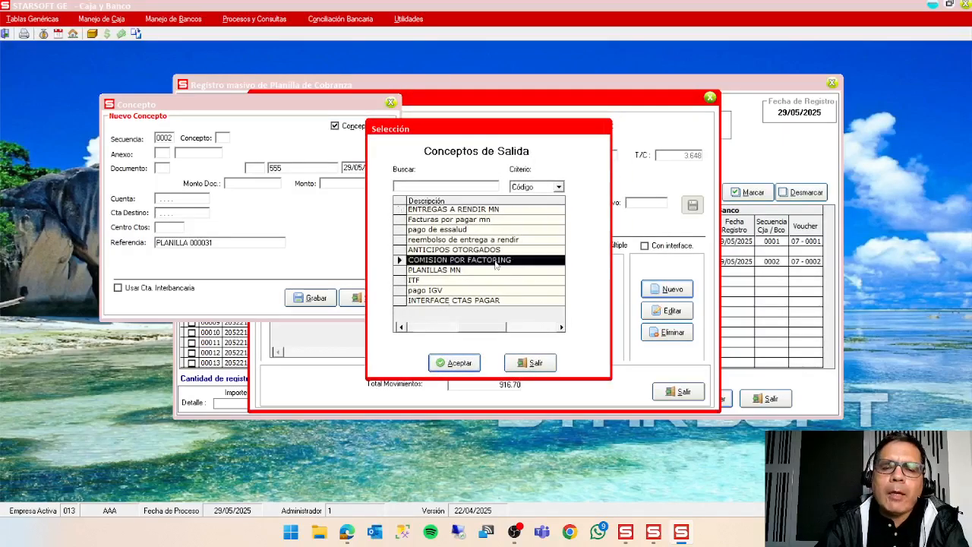
click(458, 364)
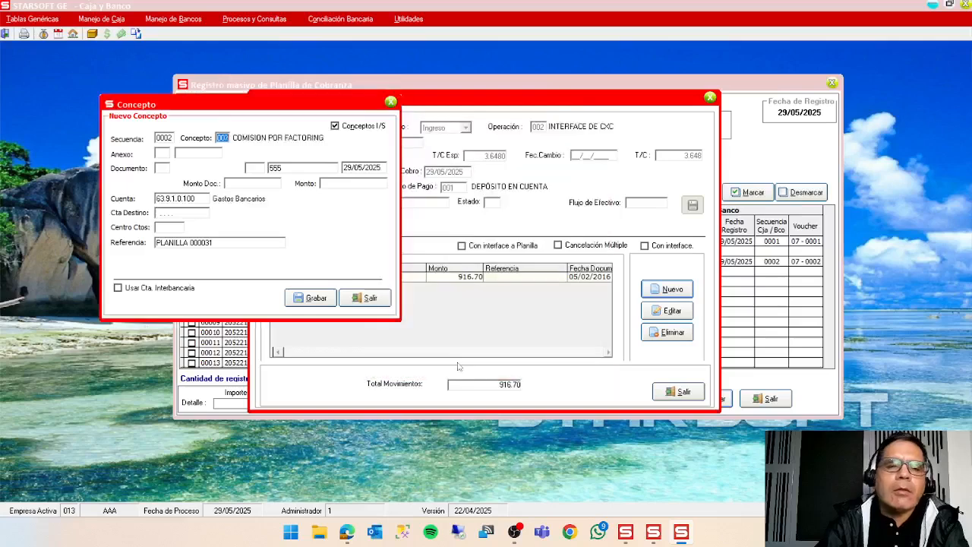
key(Return)
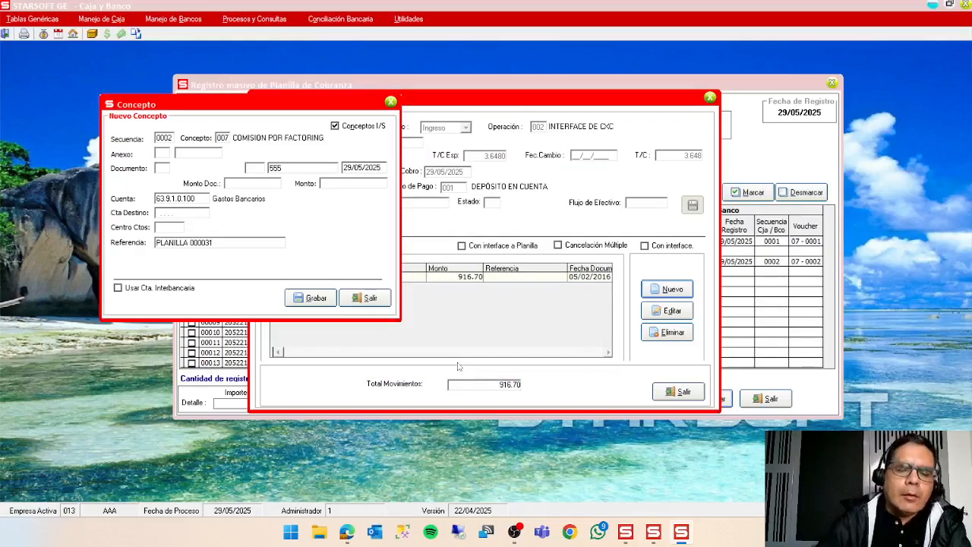
Complete the factoring commission line with document type VR and an amount of 15, and save it.
text(VR)
key(Return)
key(Return)
key(Return)
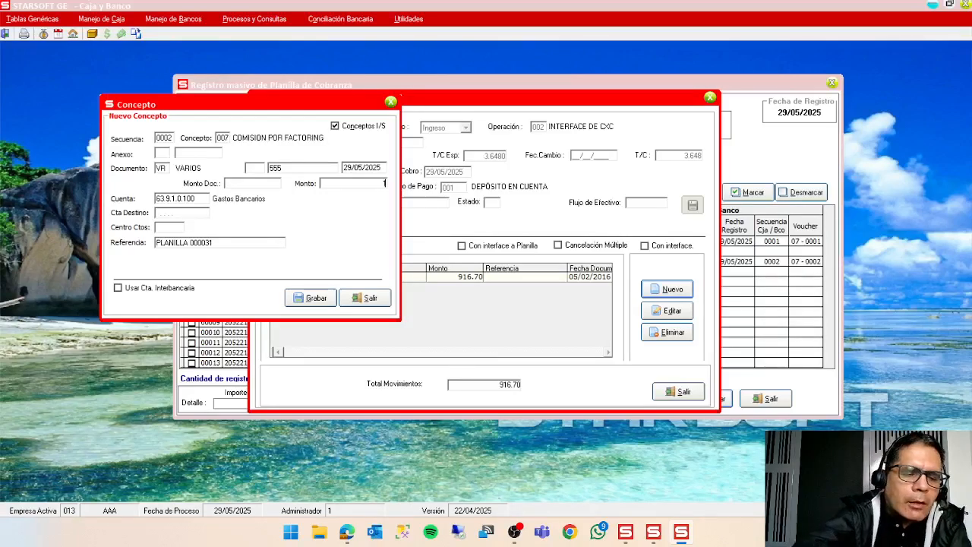
text(15)
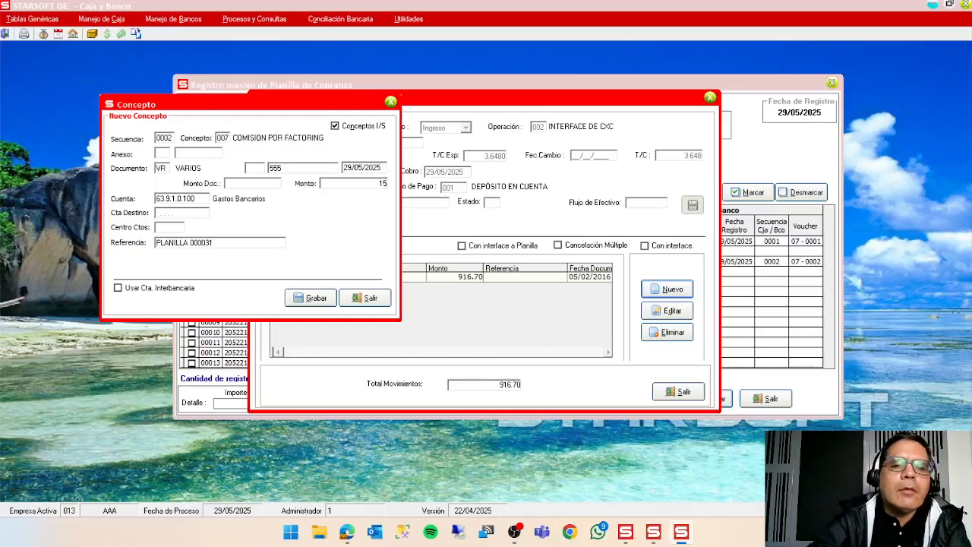
key(Return)
key(Return)
key(Return)
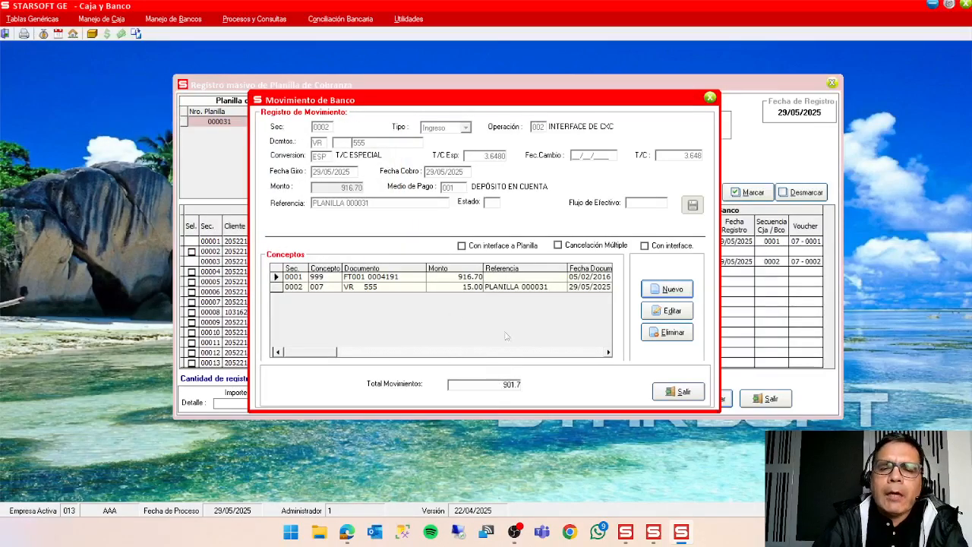
Review the invoice and commission concept lines of bank movement 0002, and close the movement and the bank movement list.
click(470, 279)
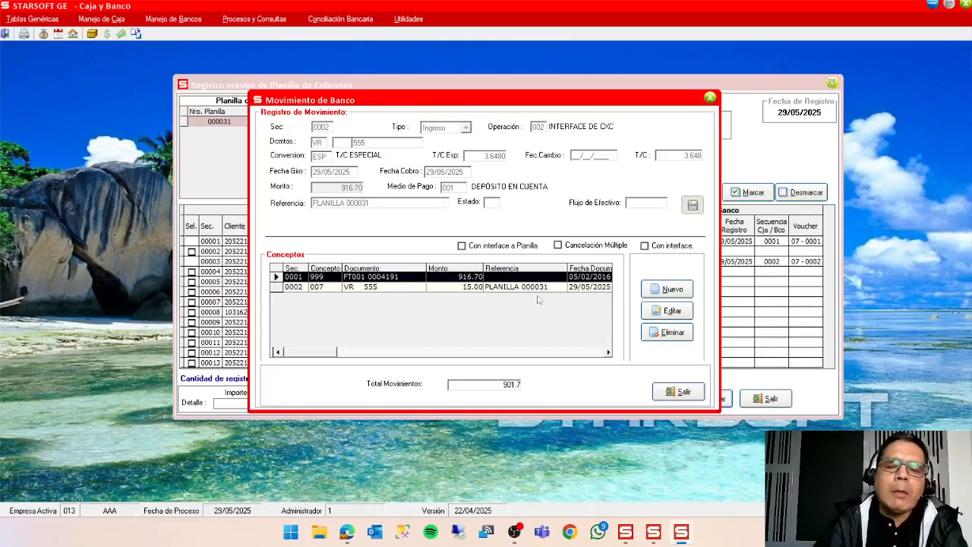
click(489, 288)
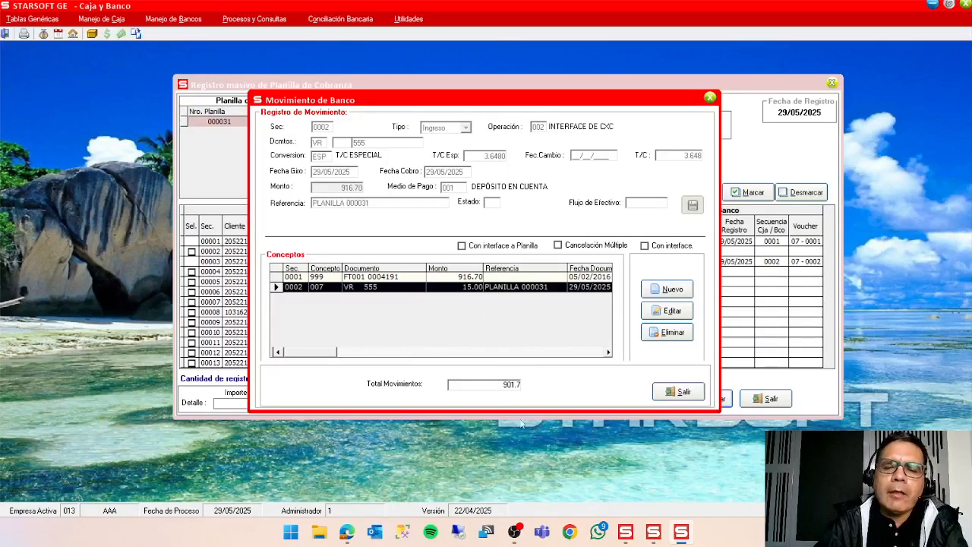
click(673, 392)
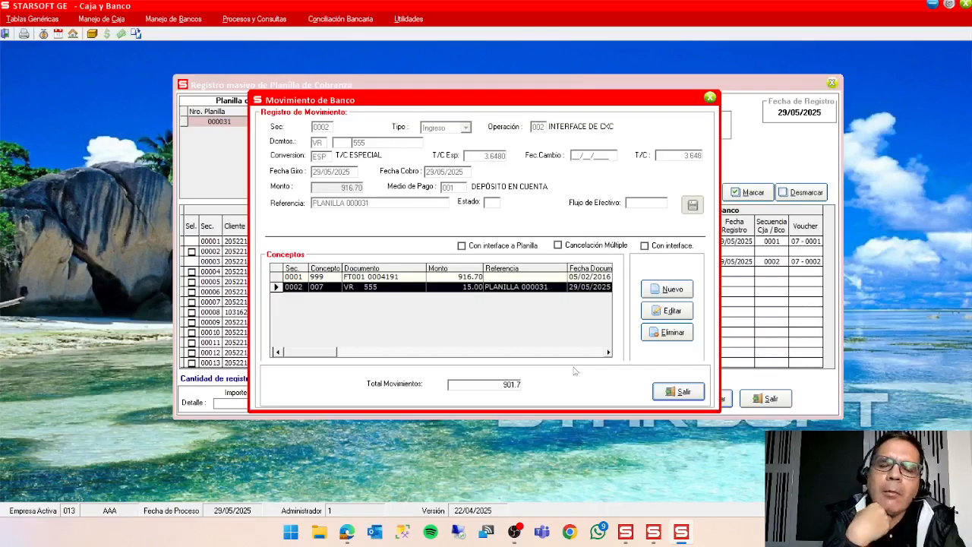
key(Escape)
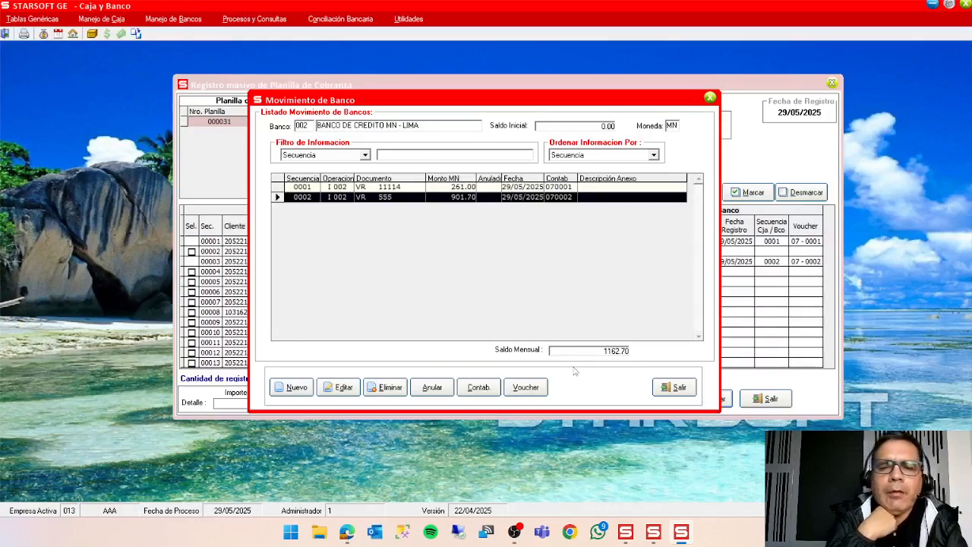
click(678, 387)
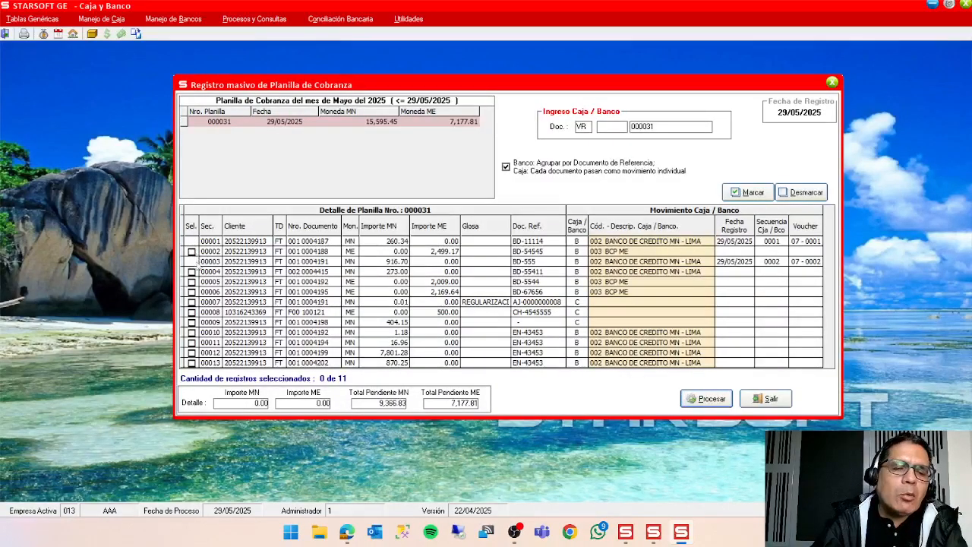
Mark all pending detail lines of planilla 000031 and clear the whole selection again.
click(753, 193)
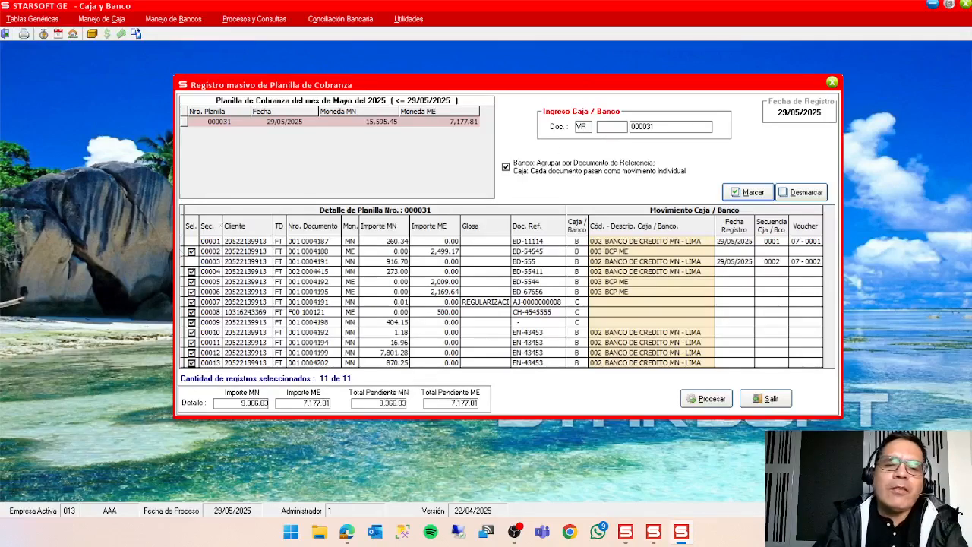
click(810, 194)
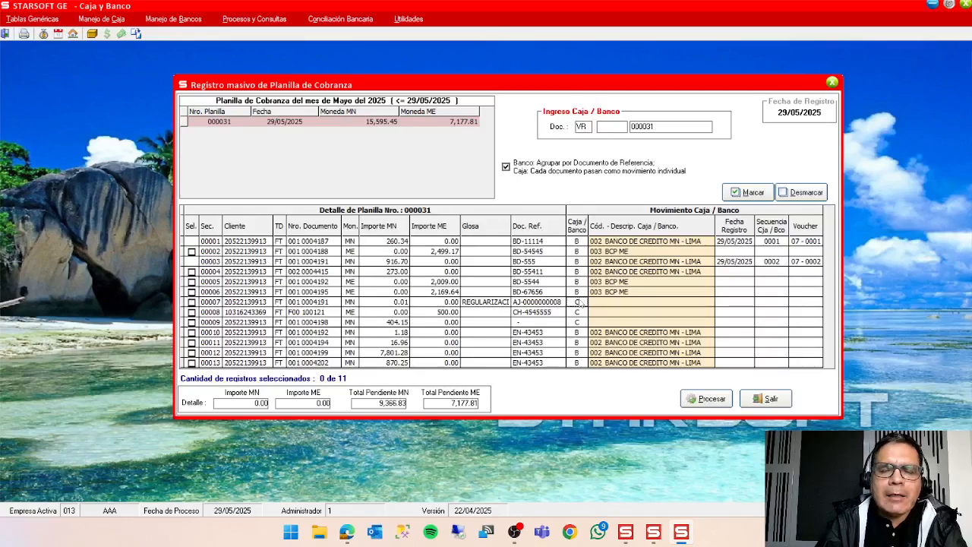
Mark detail line 00007, the REGULARIZACION adjustment, and assign it to caja 01 CAJA TIENDA, applying the code to selected blank records.
click(613, 305)
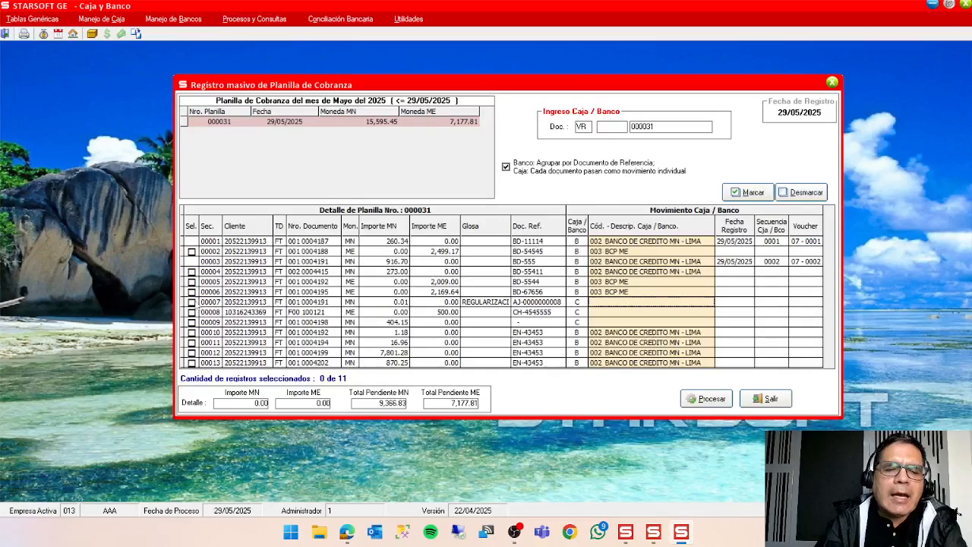
click(192, 301)
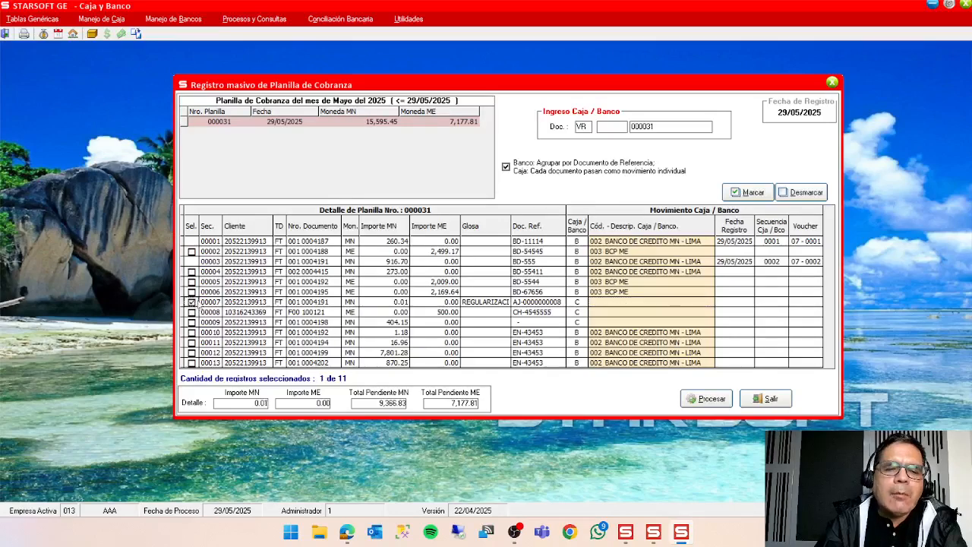
click(648, 303)
double_click(648, 302)
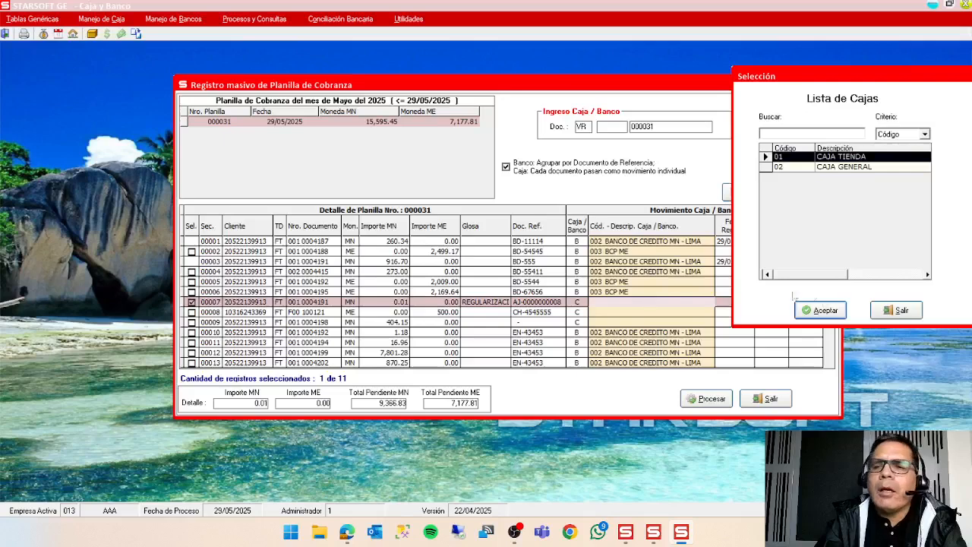
click(836, 315)
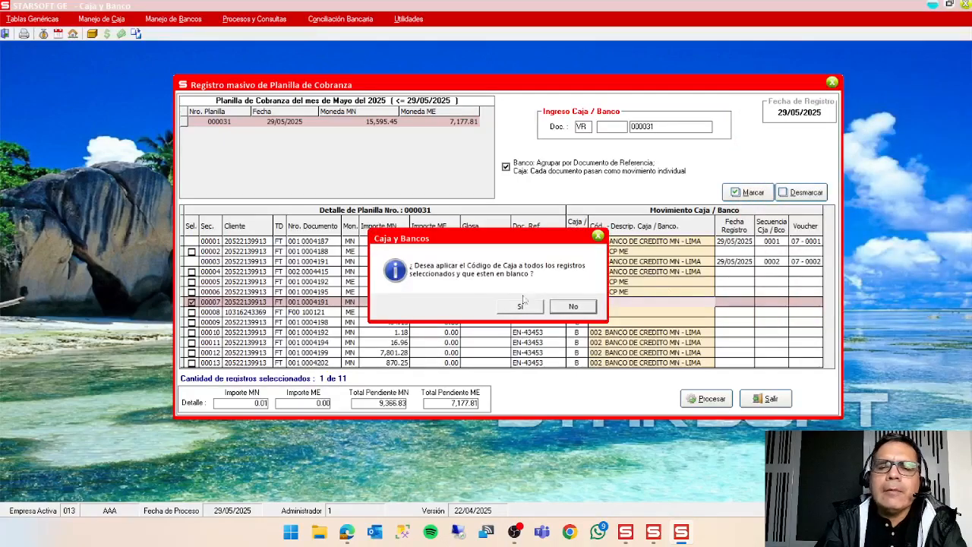
click(530, 306)
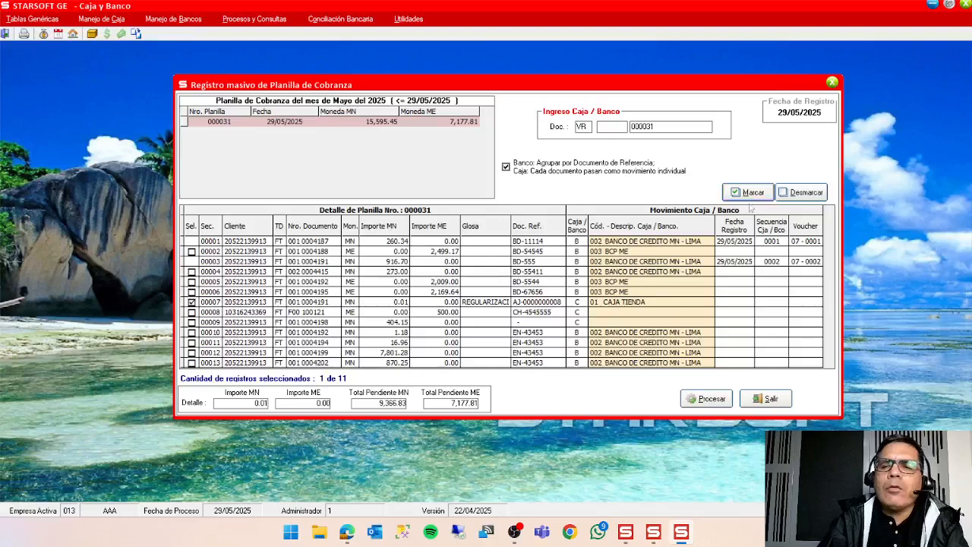
Try to process detail line 00007 into caja 01, and unmark the line.
click(706, 398)
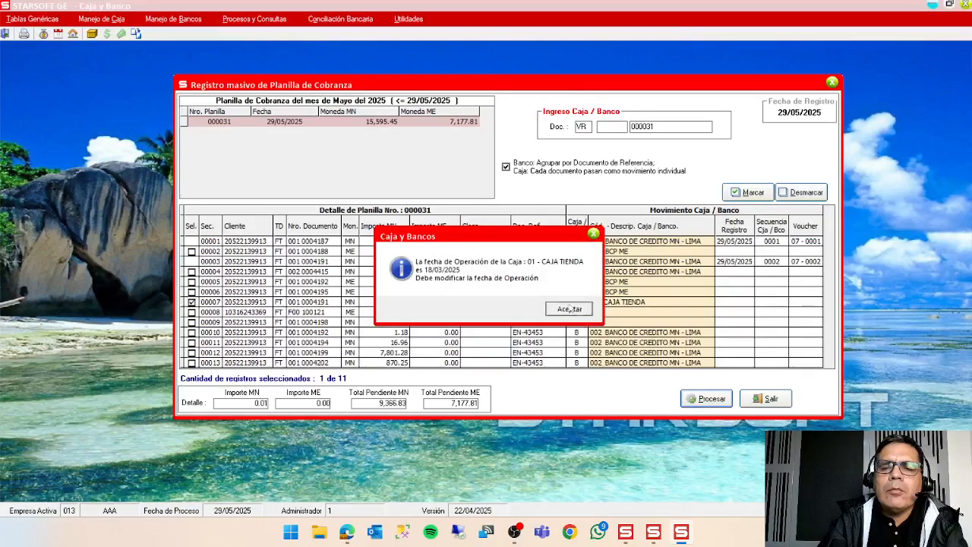
click(568, 308)
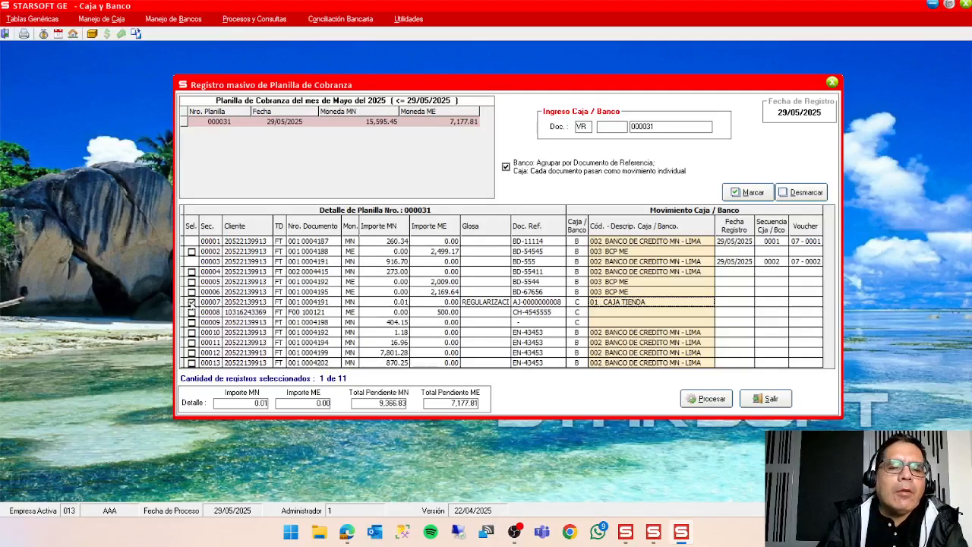
click(191, 302)
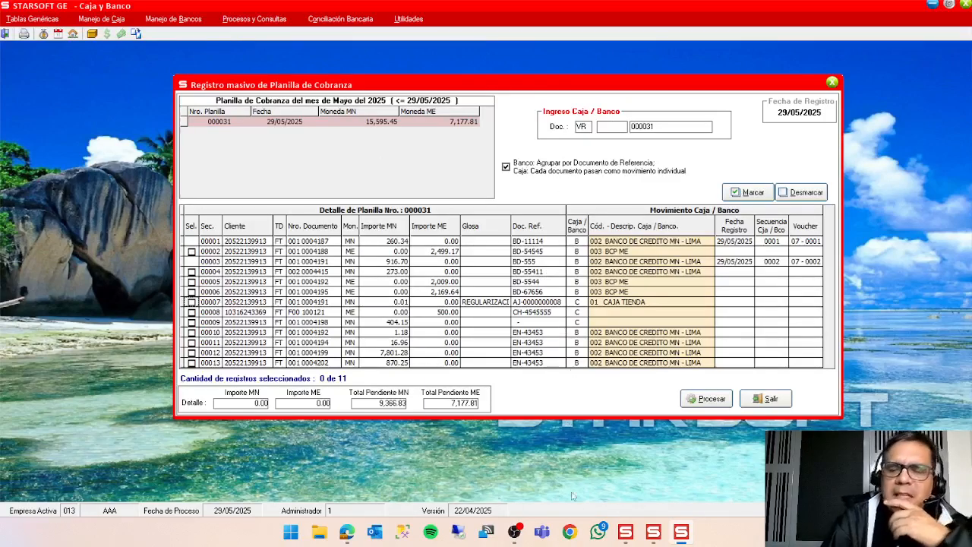
Switch to Cuentas por Cobrar and view the collection settlement lines of planilla 000031.
click(681, 534)
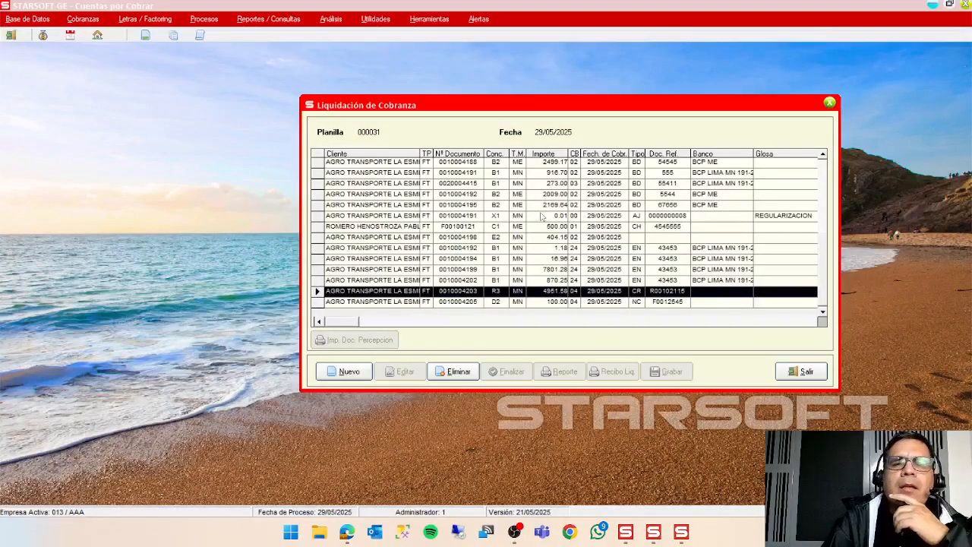
click(653, 538)
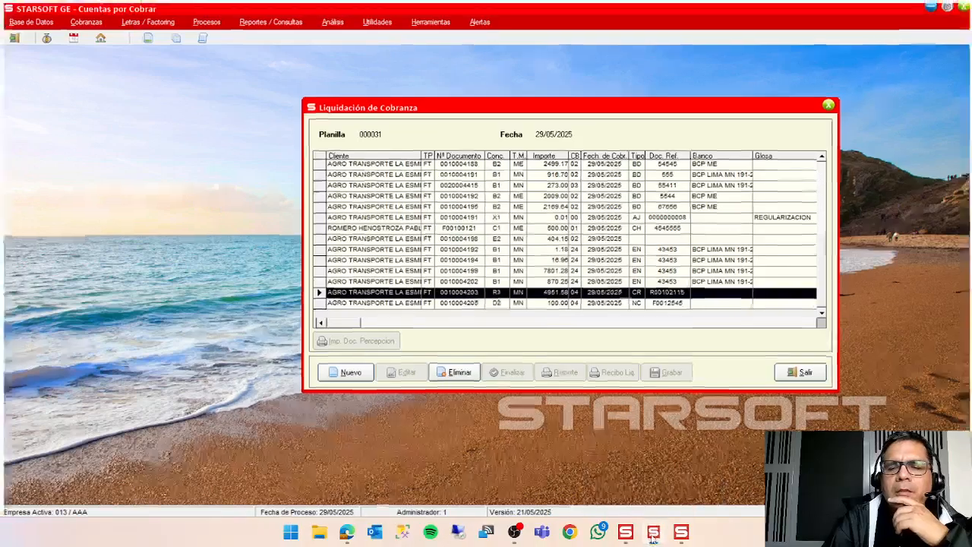
click(653, 538)
click(653, 538)
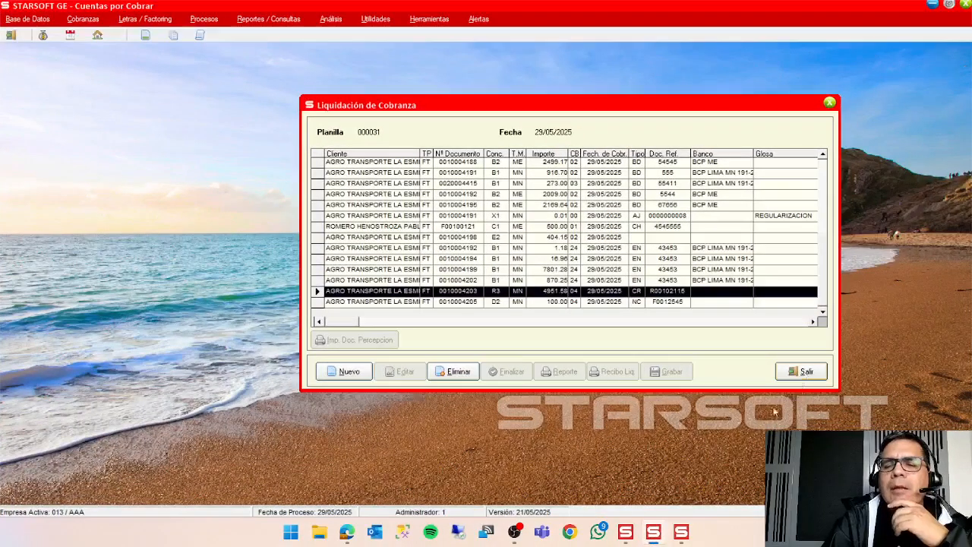
Check planilla 000031's detail lines in Caja y Banco, return to Cuentas por Cobrar and close the collection settlement.
click(681, 532)
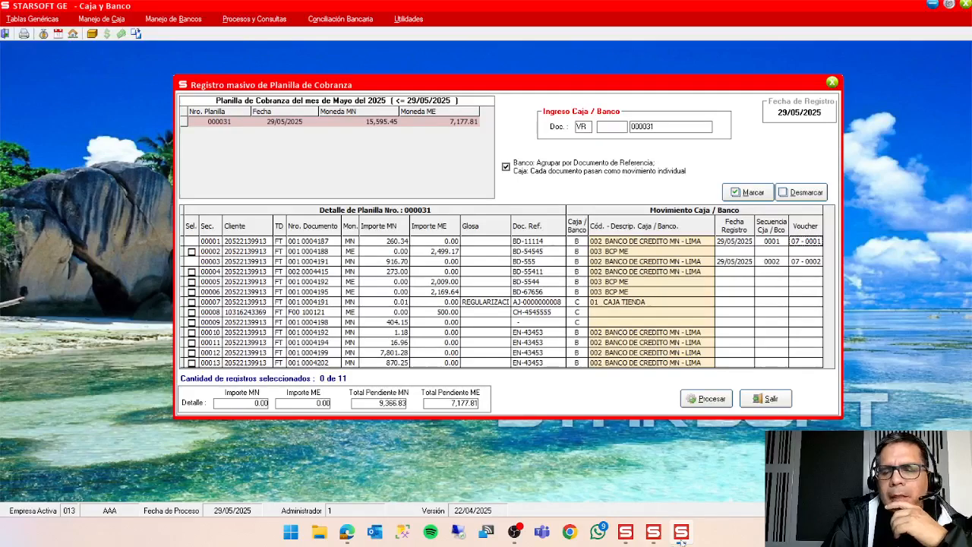
mouse_move(681, 538)
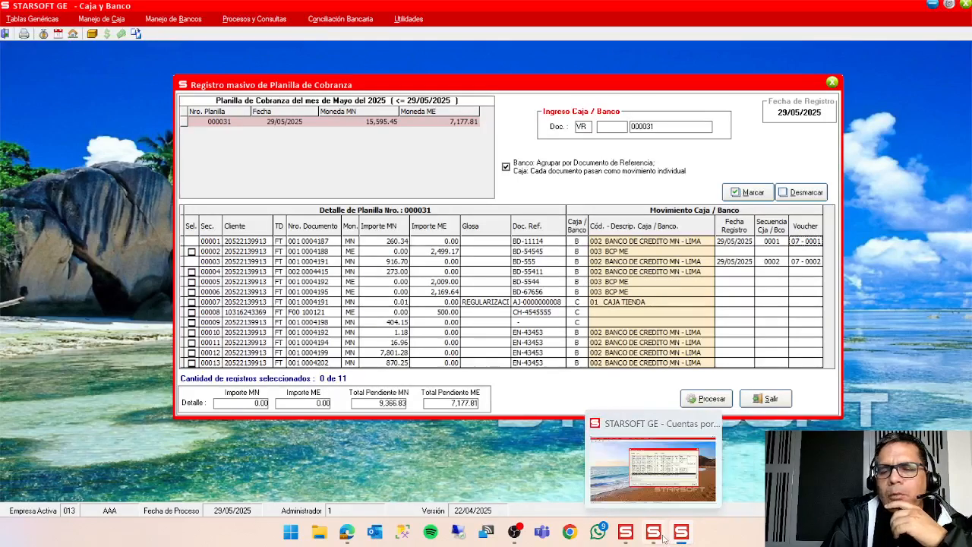
click(653, 534)
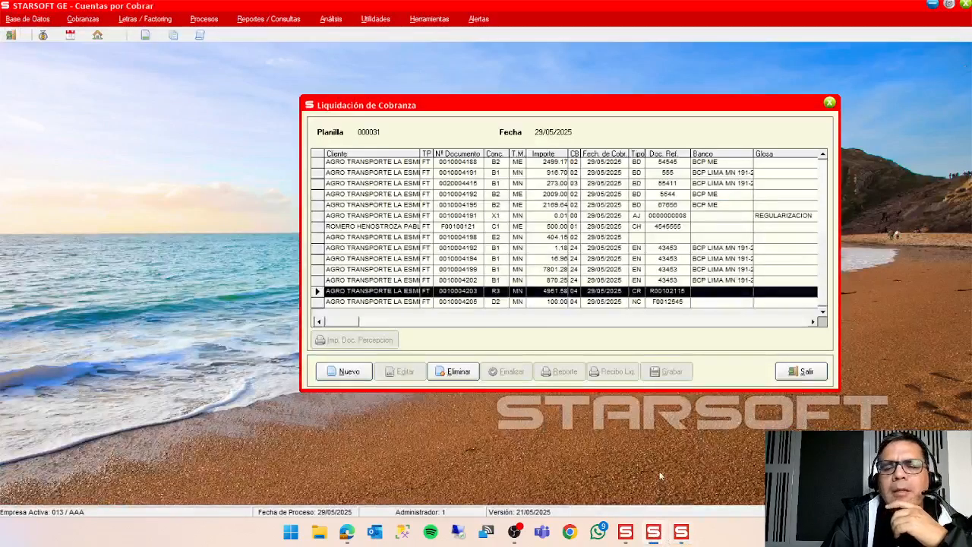
click(801, 371)
click(817, 372)
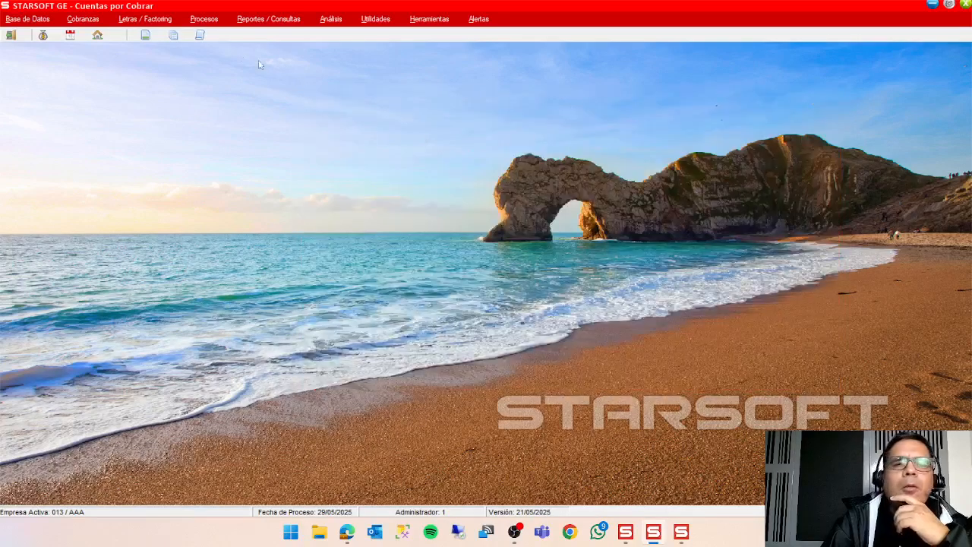
Start the accounting entry generation for collection planillas and set both the initial and final planilla to 000031.
click(203, 19)
mouse_move(266, 125)
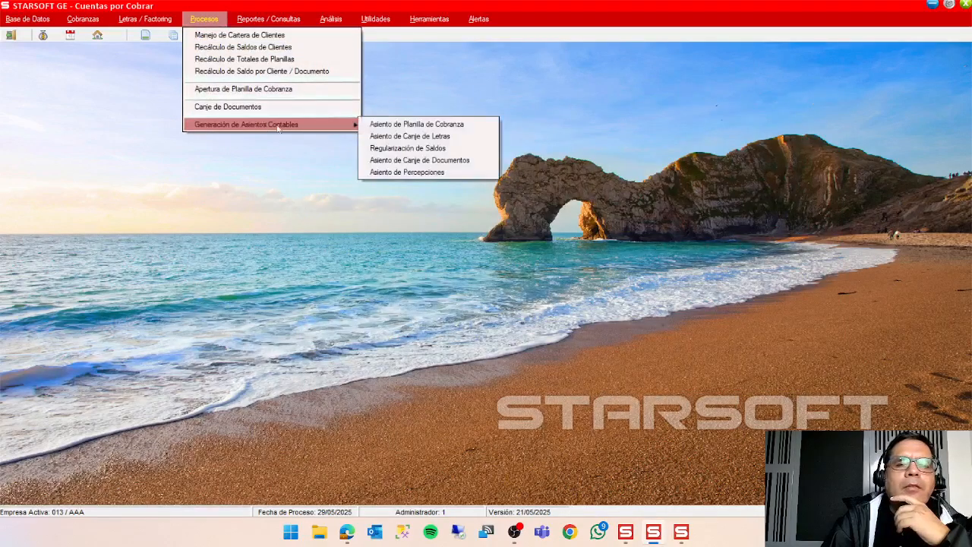
click(420, 128)
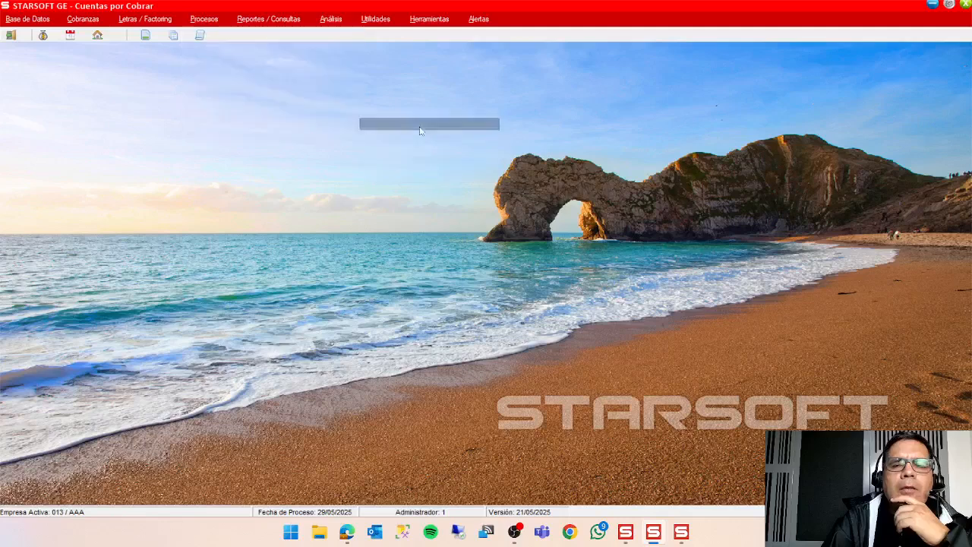
double_click(503, 272)
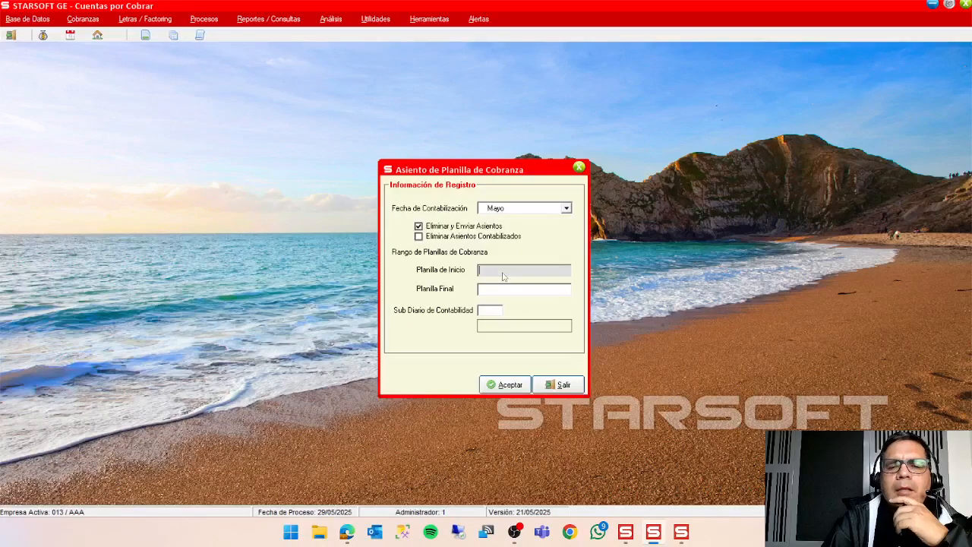
click(888, 272)
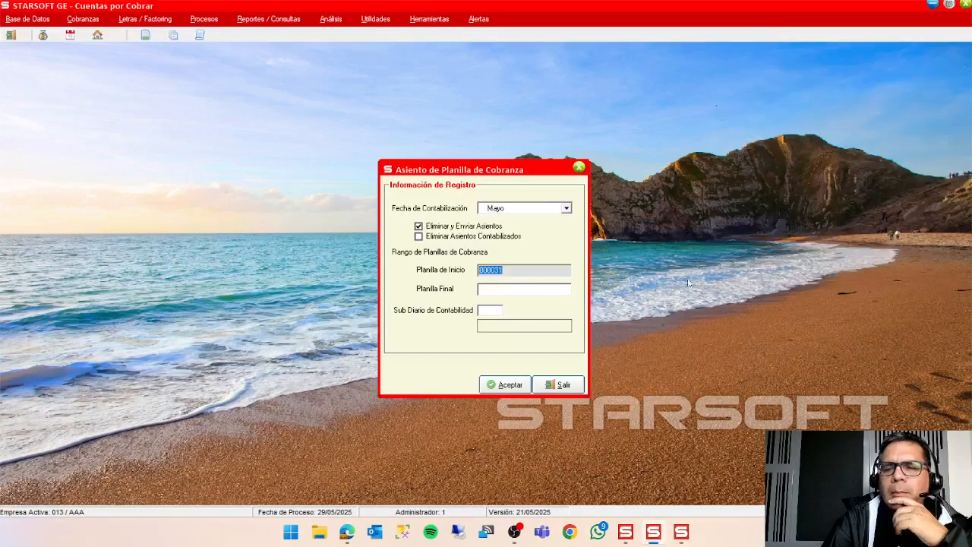
double_click(520, 291)
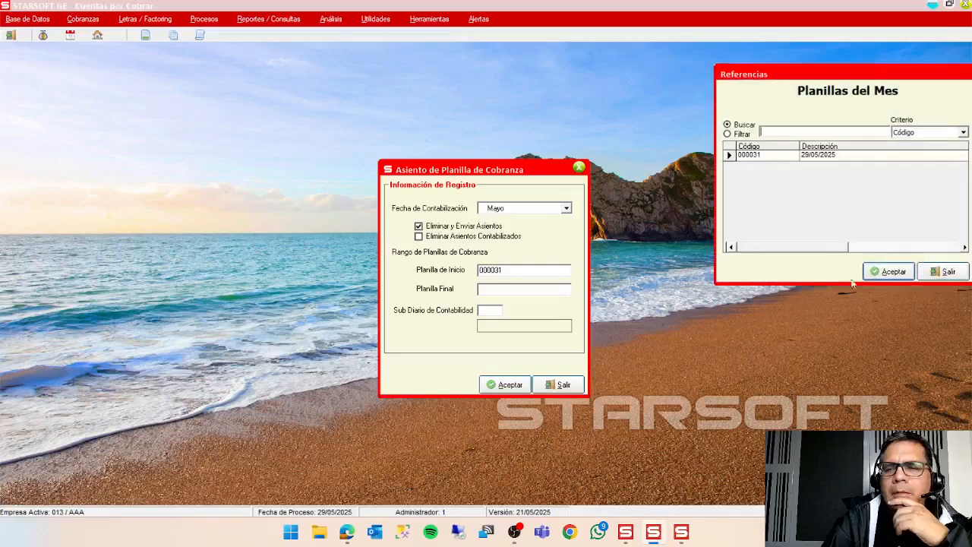
click(889, 271)
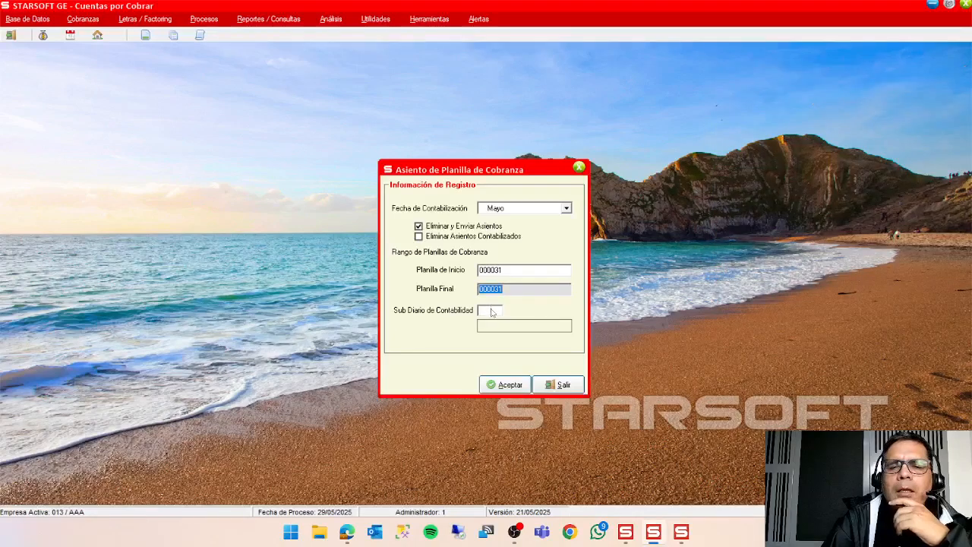
Set the accounting subdiario to 12 DIARIO GENERAL and generate the entry preview for the planilla.
double_click(491, 313)
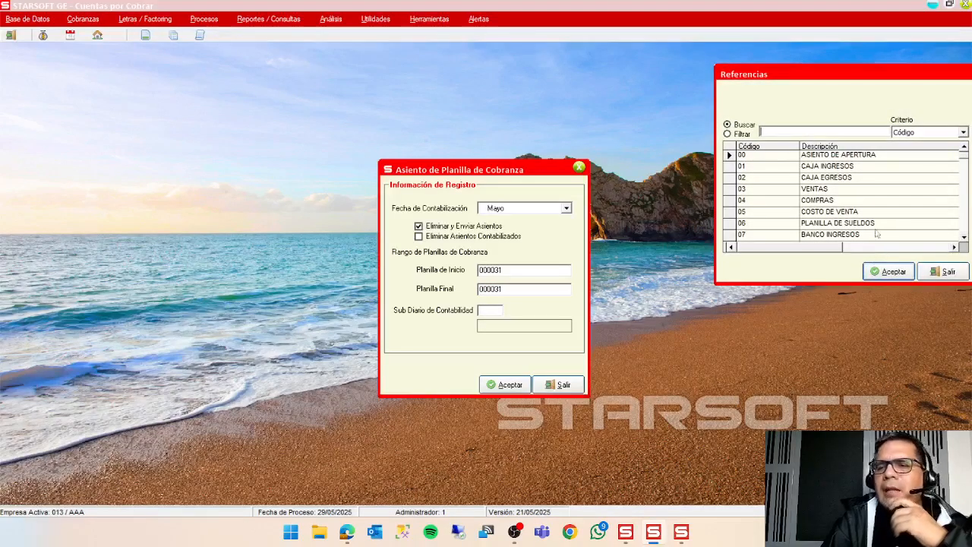
click(963, 238)
click(963, 239)
click(964, 239)
click(963, 239)
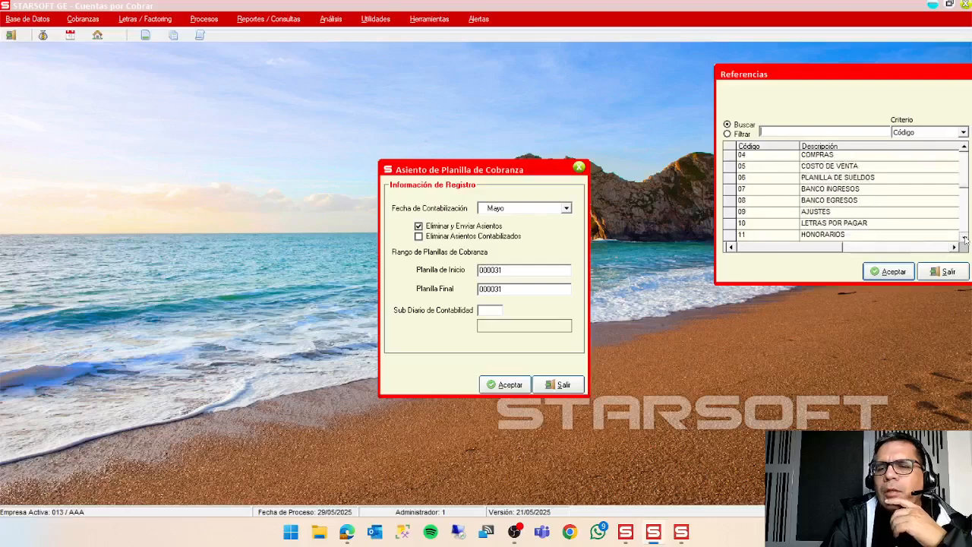
click(964, 238)
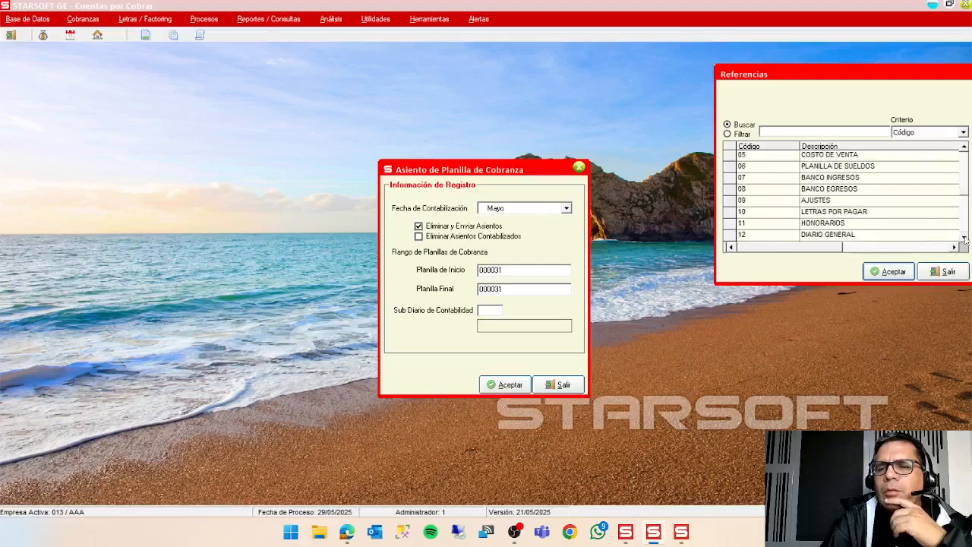
click(874, 235)
click(889, 271)
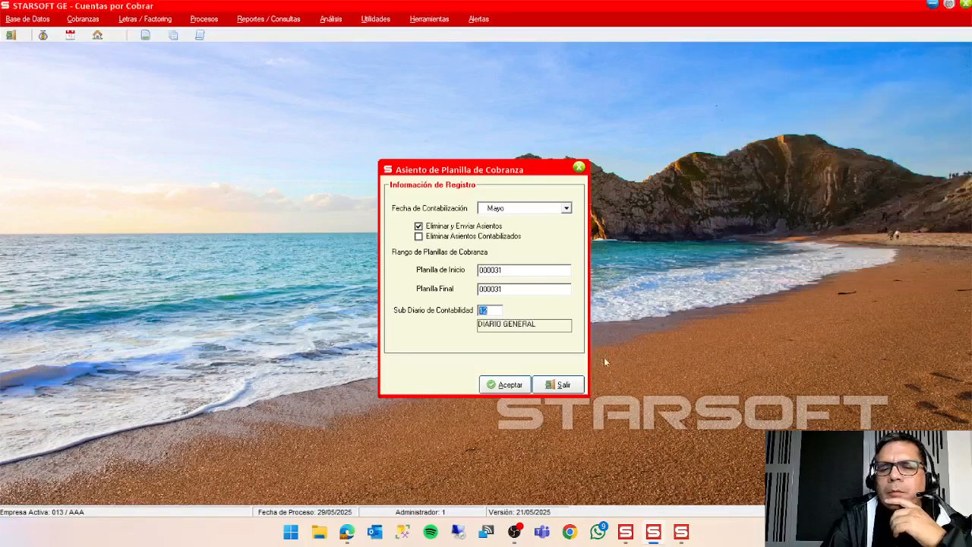
click(510, 386)
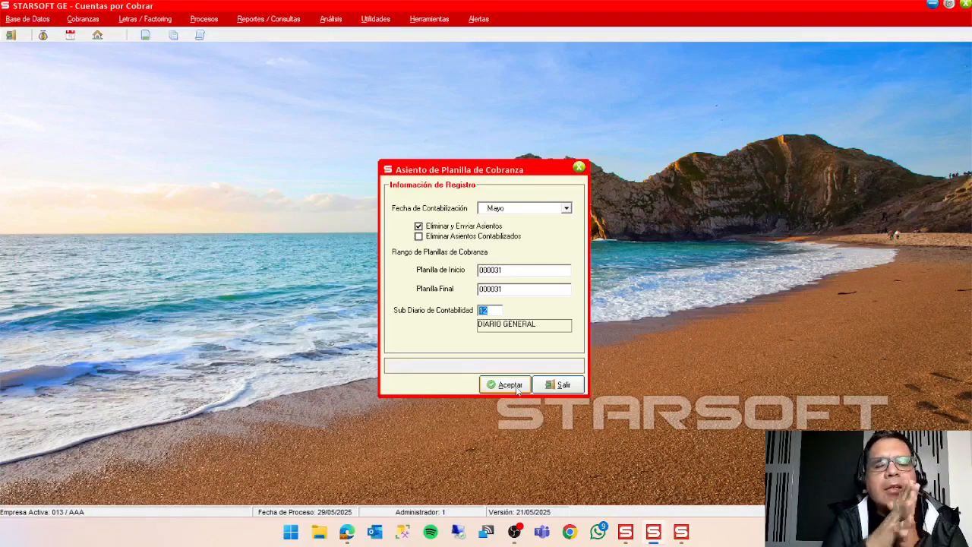
click(509, 385)
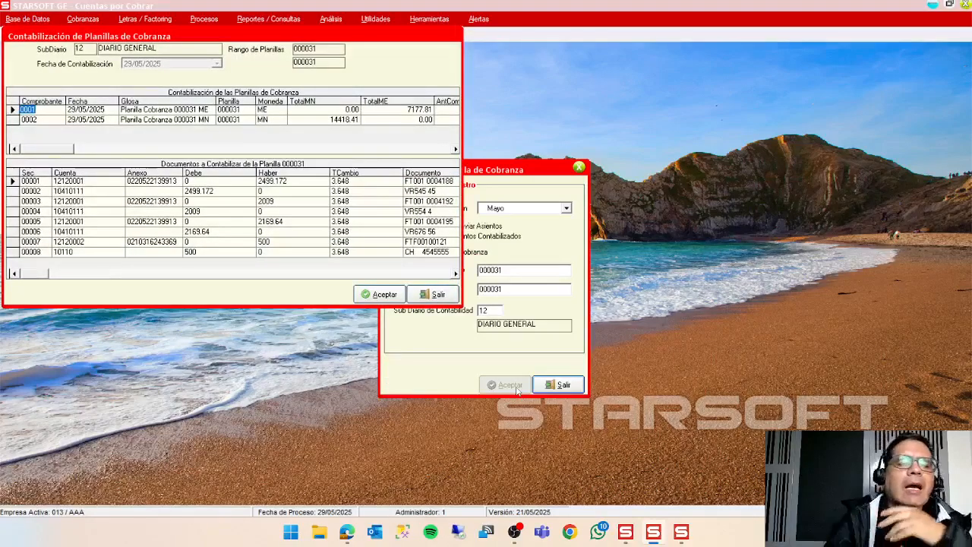
Compare the proposed entries of comprobantes 0001 ME and 0002 MN, and exit the preview and entry form without posting.
drag(168, 43, 238, 108)
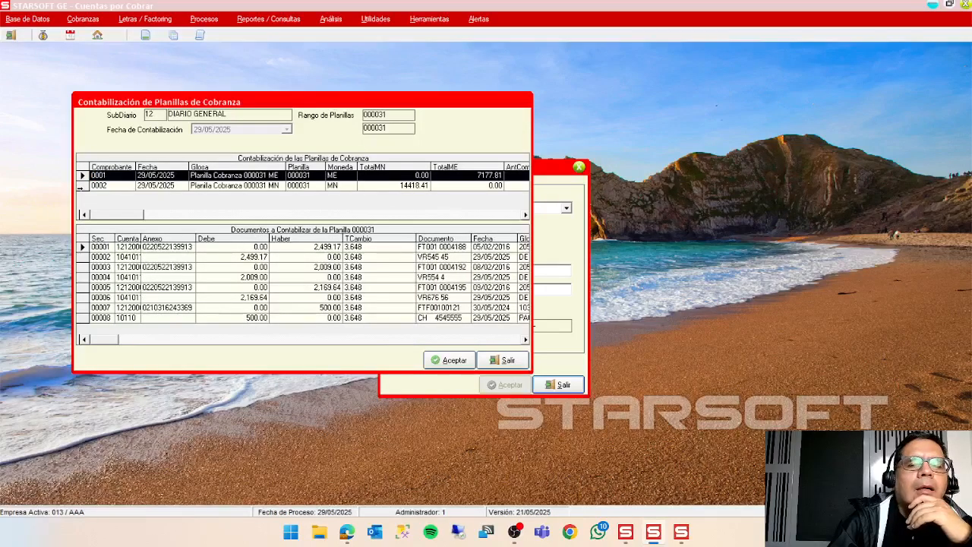
click(81, 187)
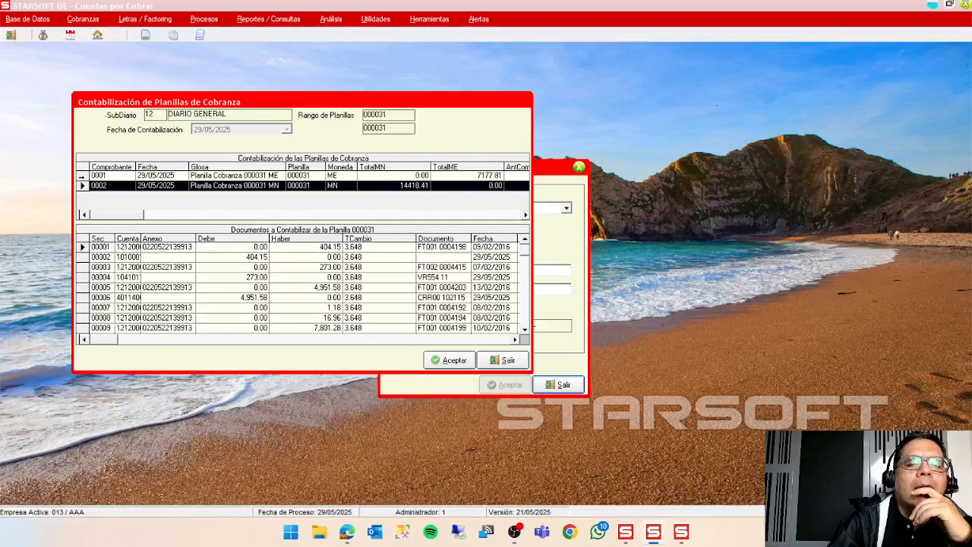
click(82, 176)
click(82, 186)
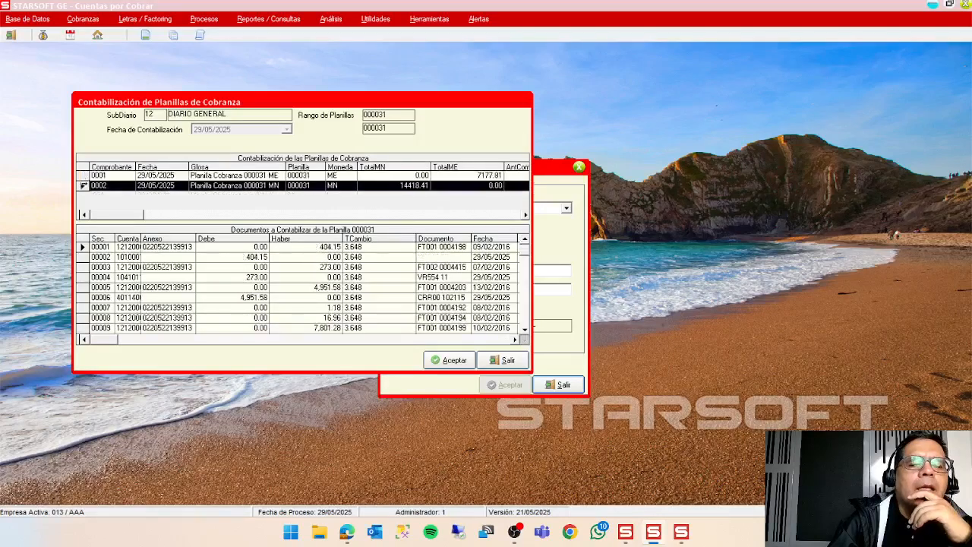
click(82, 176)
click(82, 186)
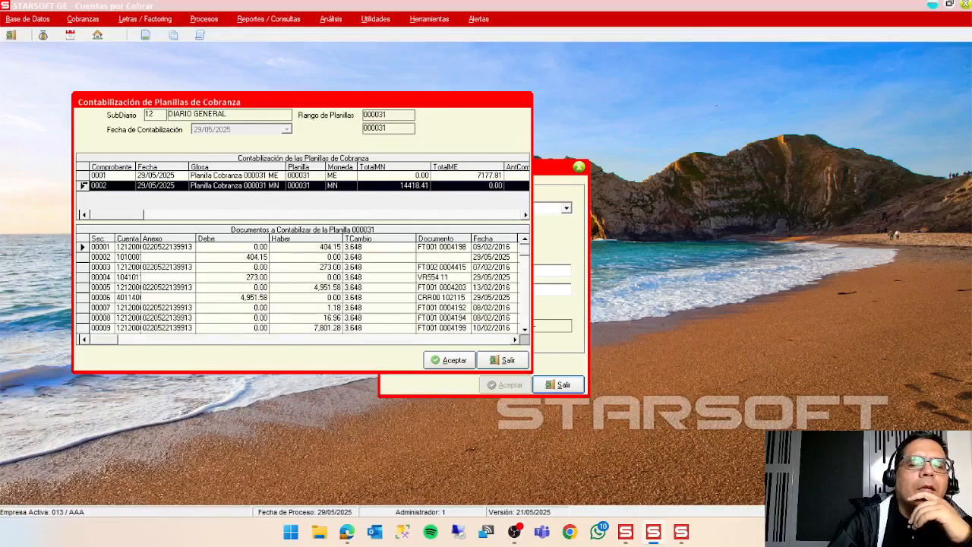
click(82, 176)
click(292, 185)
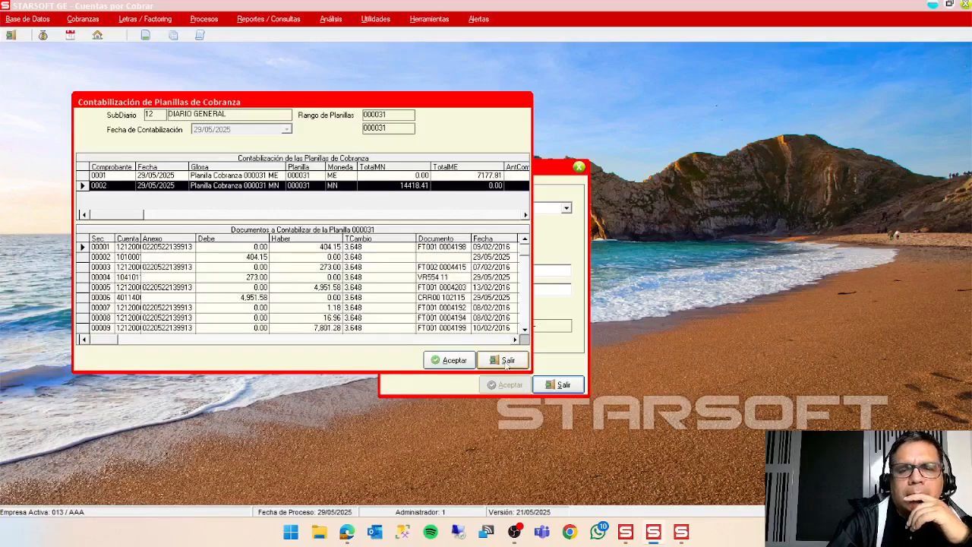
click(507, 362)
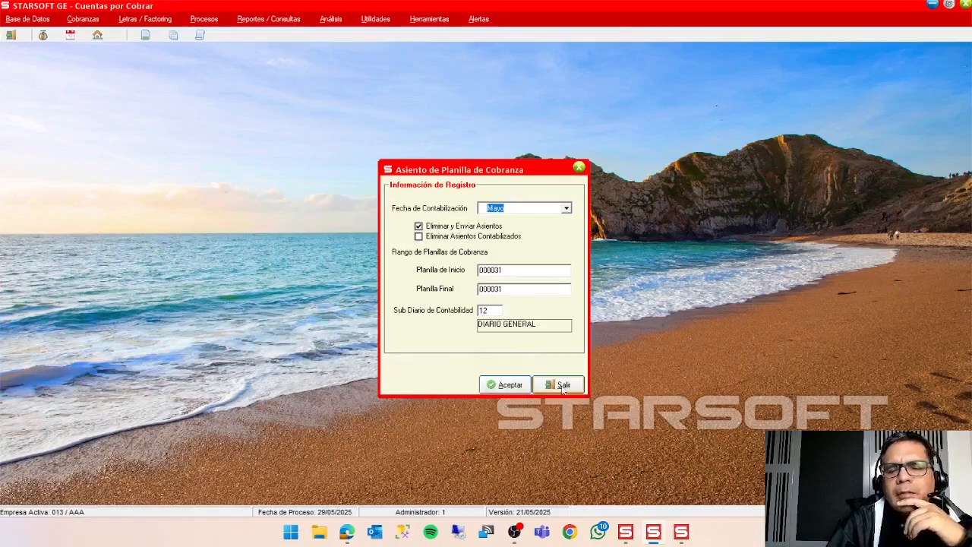
click(563, 386)
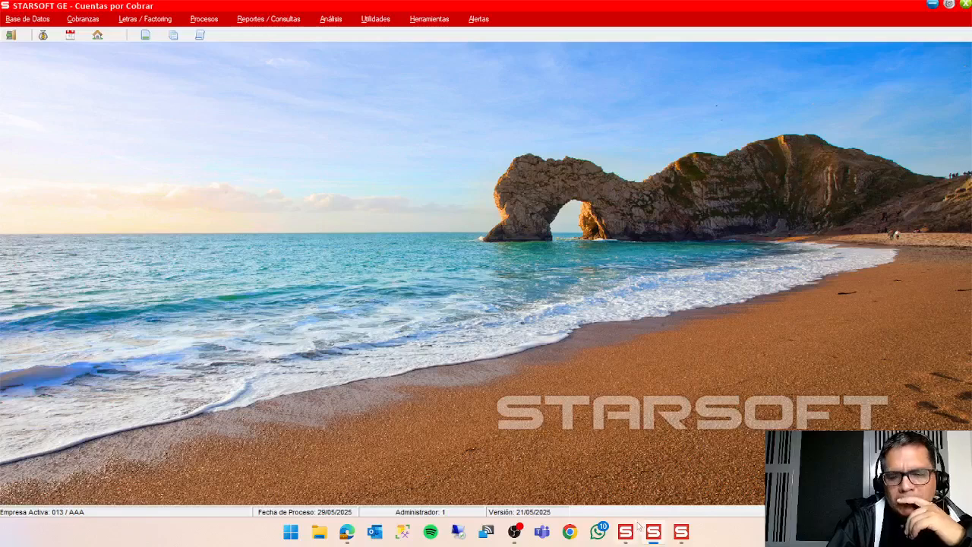
click(654, 532)
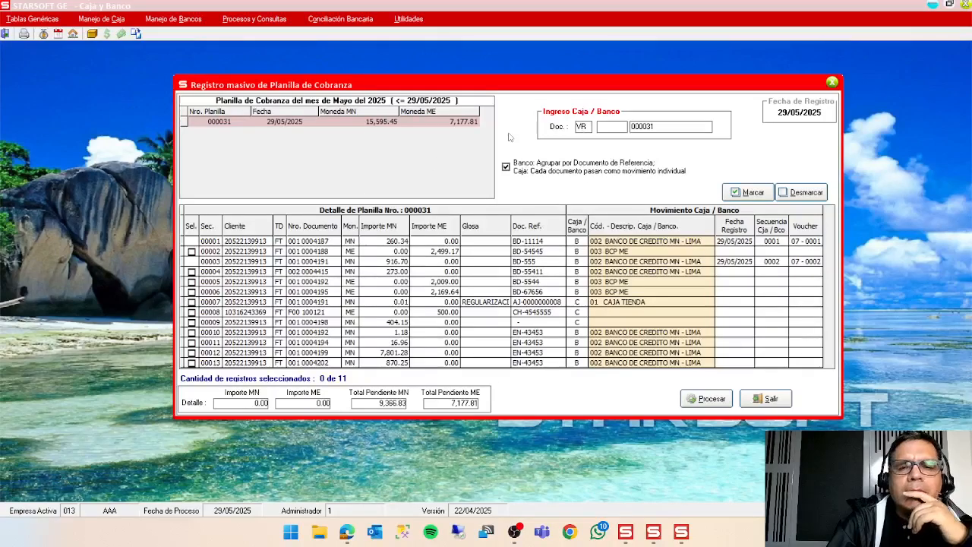
click(192, 21)
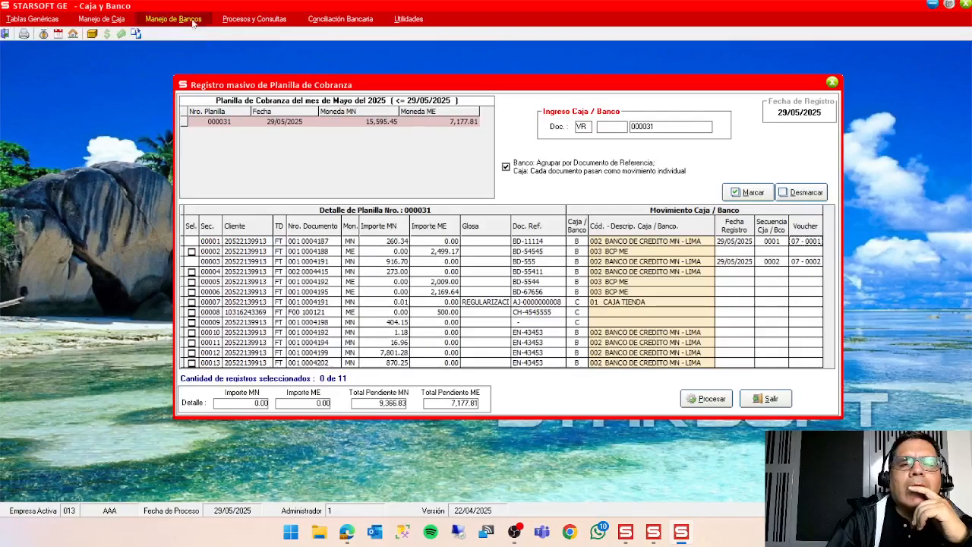
click(192, 21)
mouse_move(204, 48)
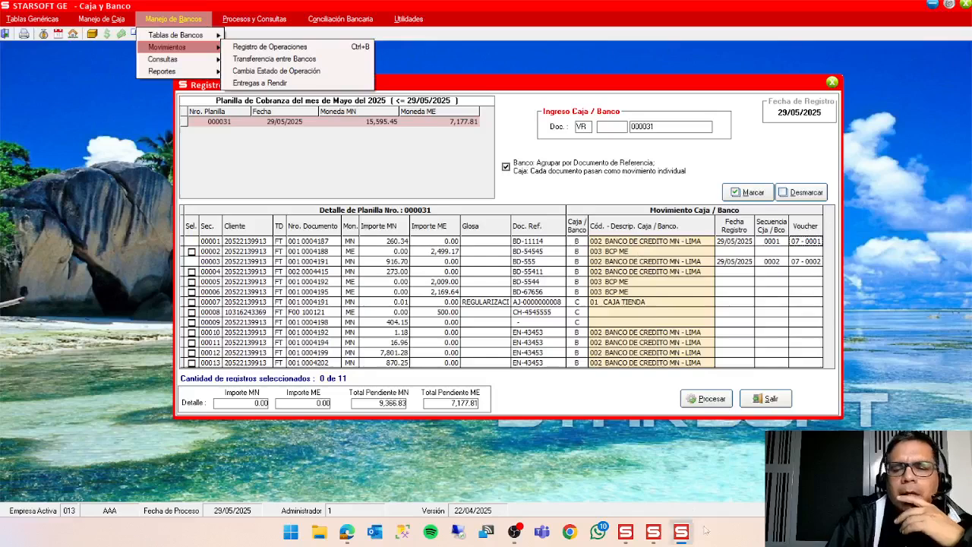
mouse_move(687, 537)
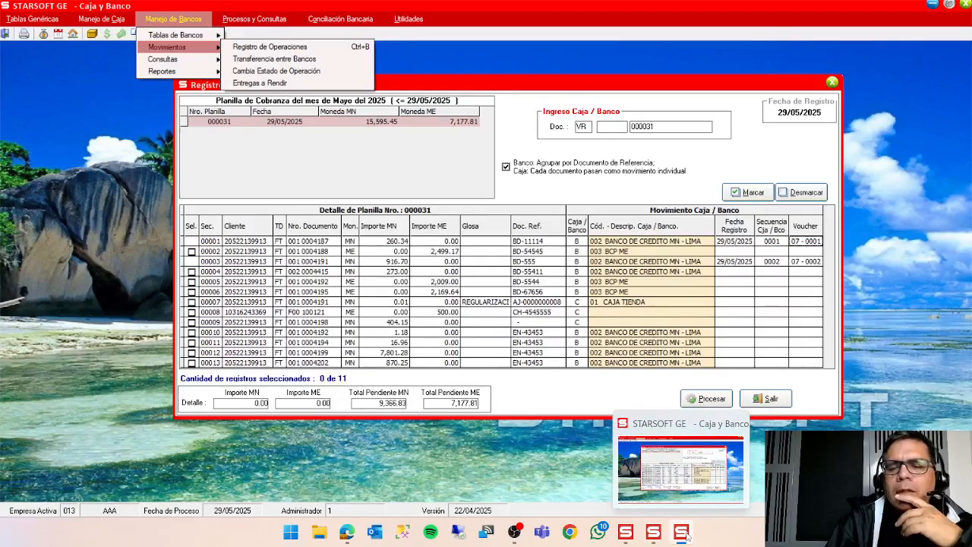
Switch to Cuentas por Cobrar, open the company creation and system parameters list, and select company 013 AAA.
click(653, 534)
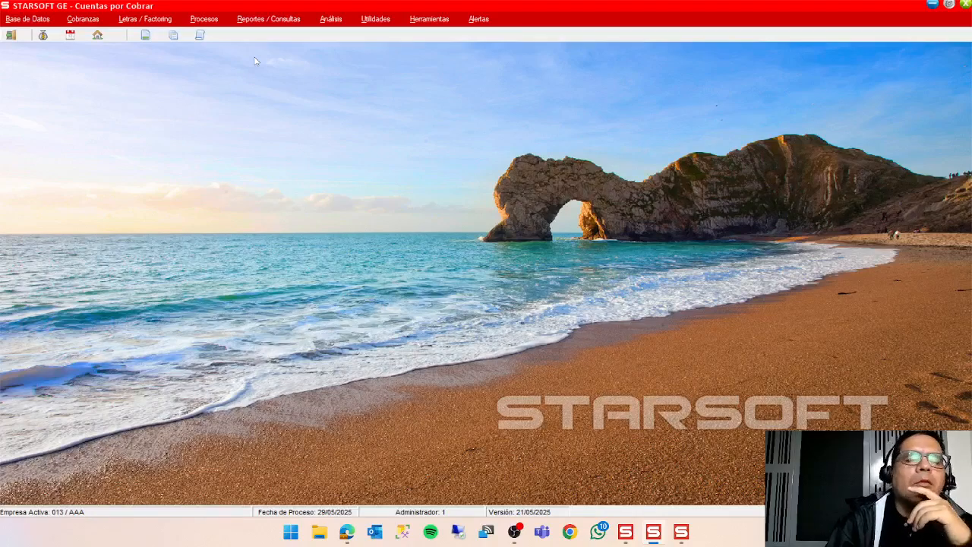
click(212, 19)
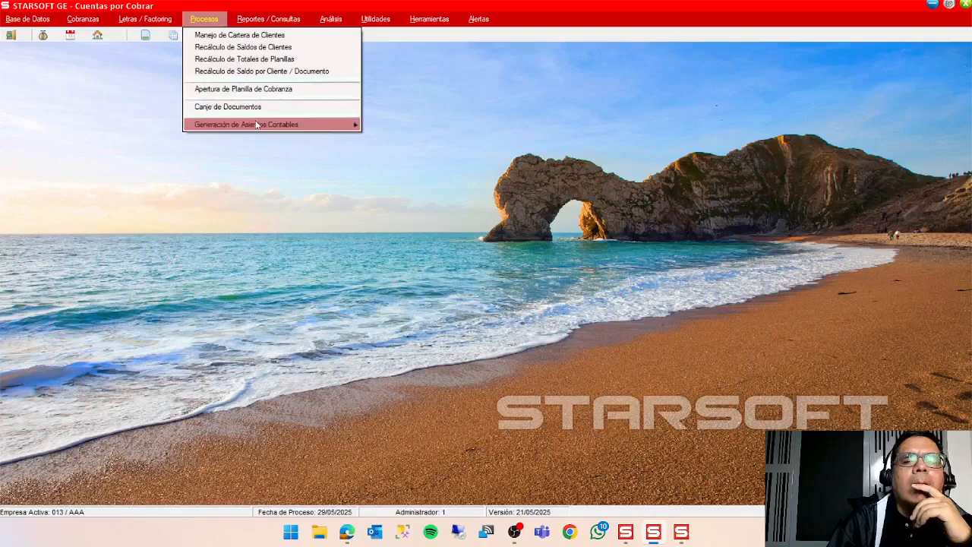
mouse_move(229, 25)
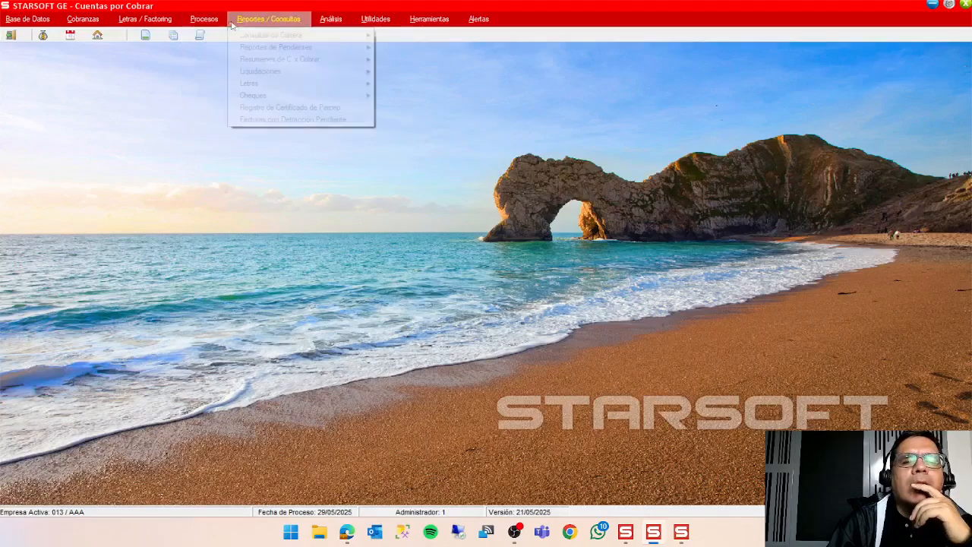
mouse_move(331, 19)
mouse_move(376, 20)
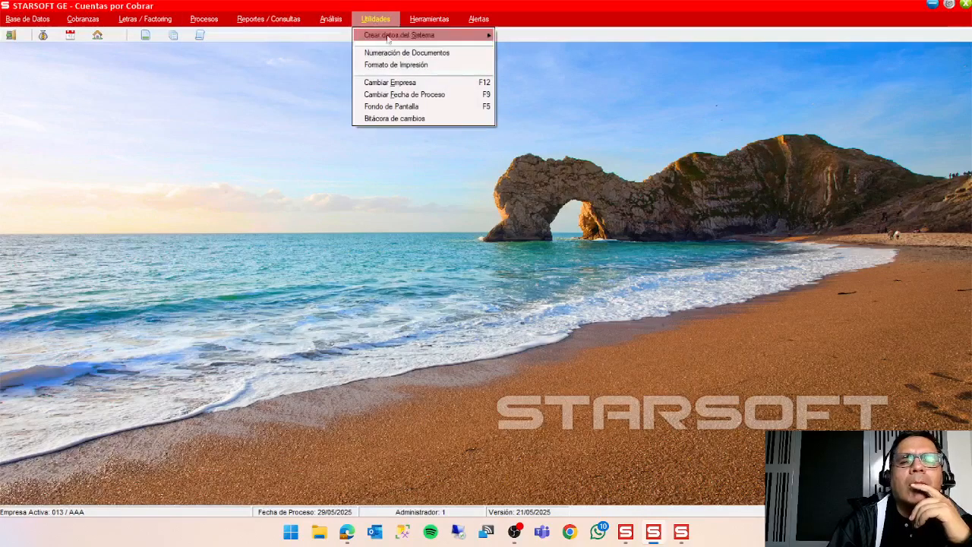
mouse_move(477, 37)
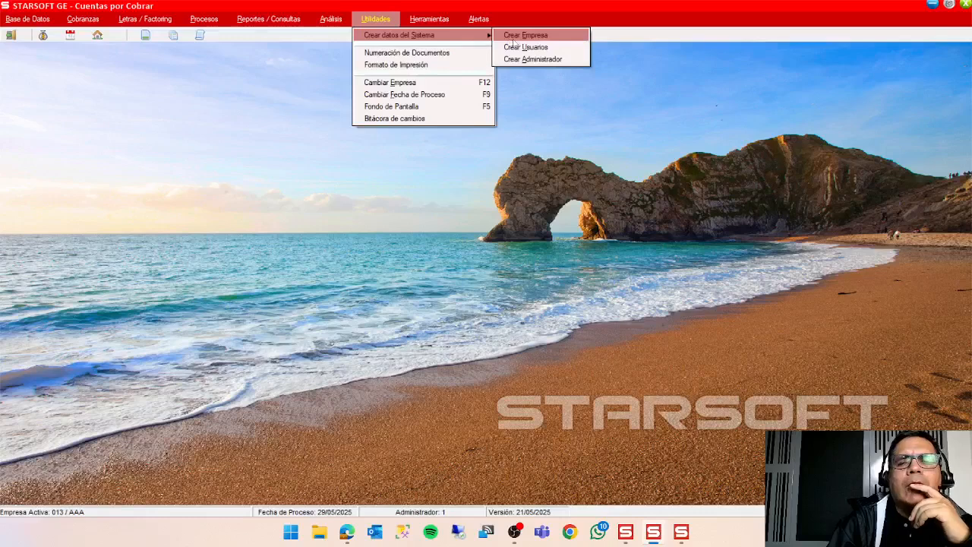
click(537, 37)
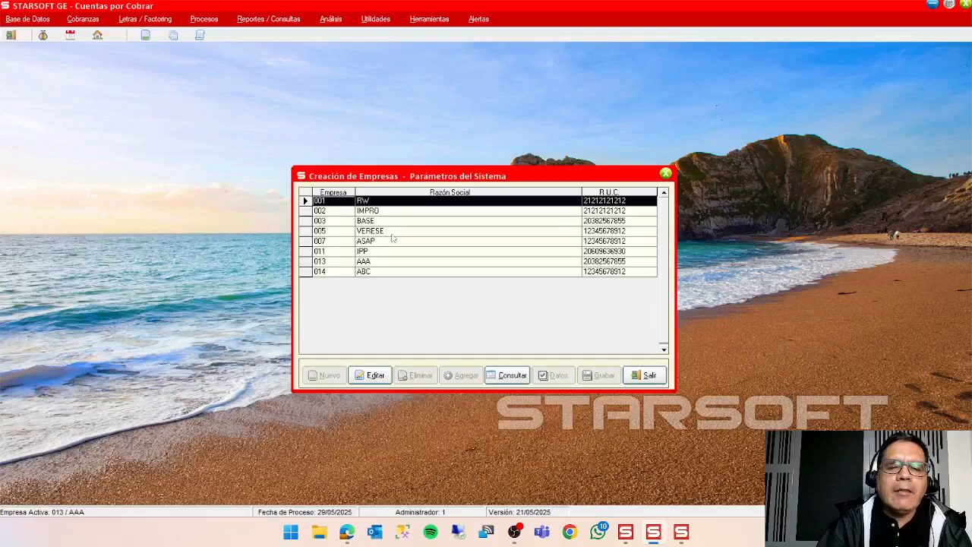
click(383, 261)
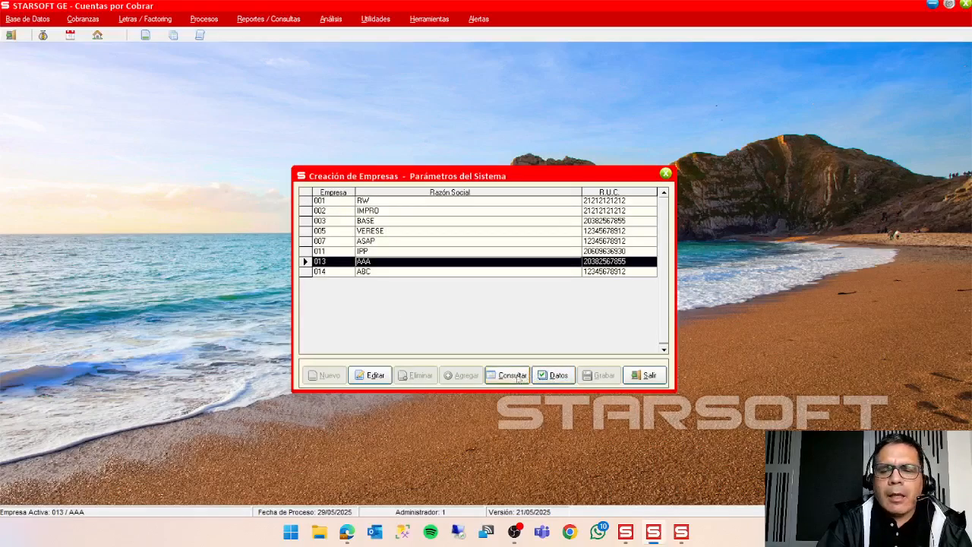
Review the company's general data and its parameters, including the Caja Banco option, and close the company list without saving.
click(375, 376)
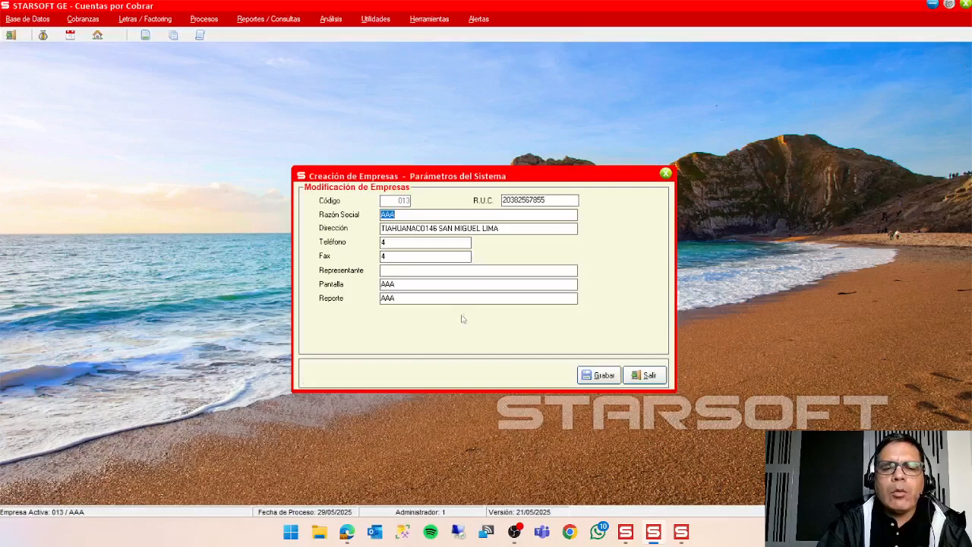
click(645, 375)
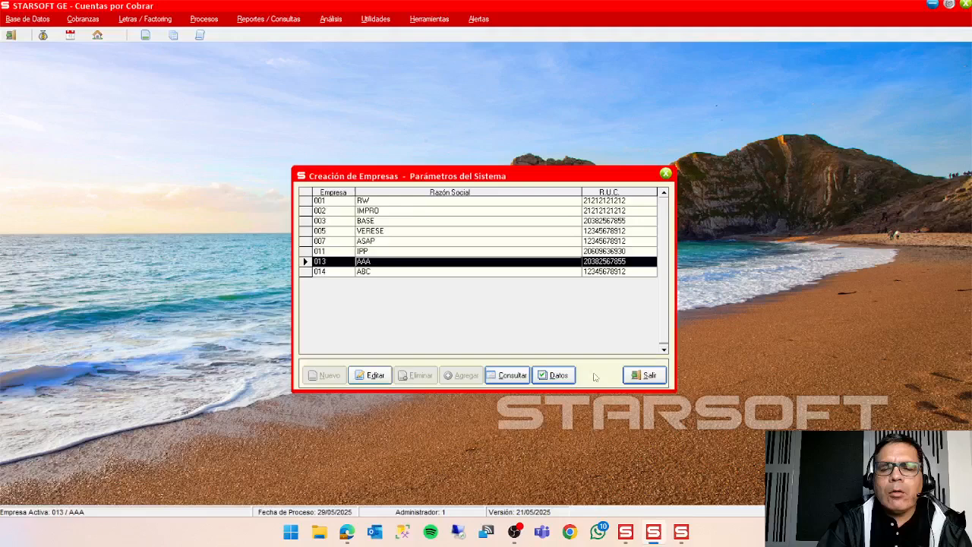
click(555, 375)
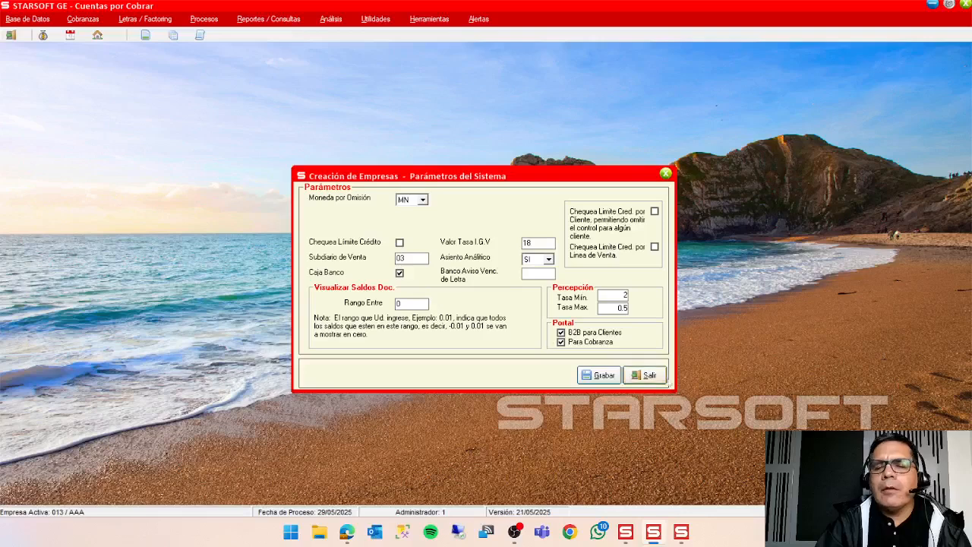
click(658, 377)
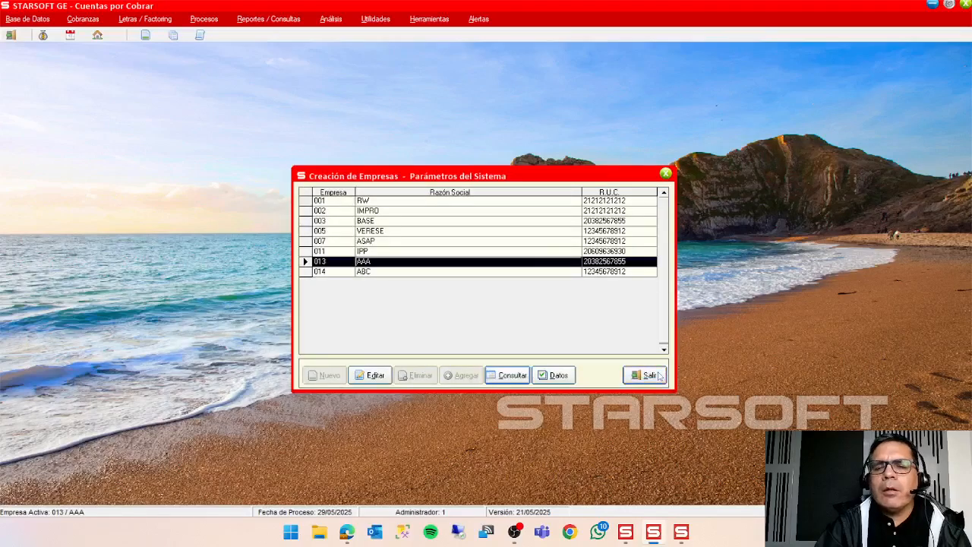
click(658, 375)
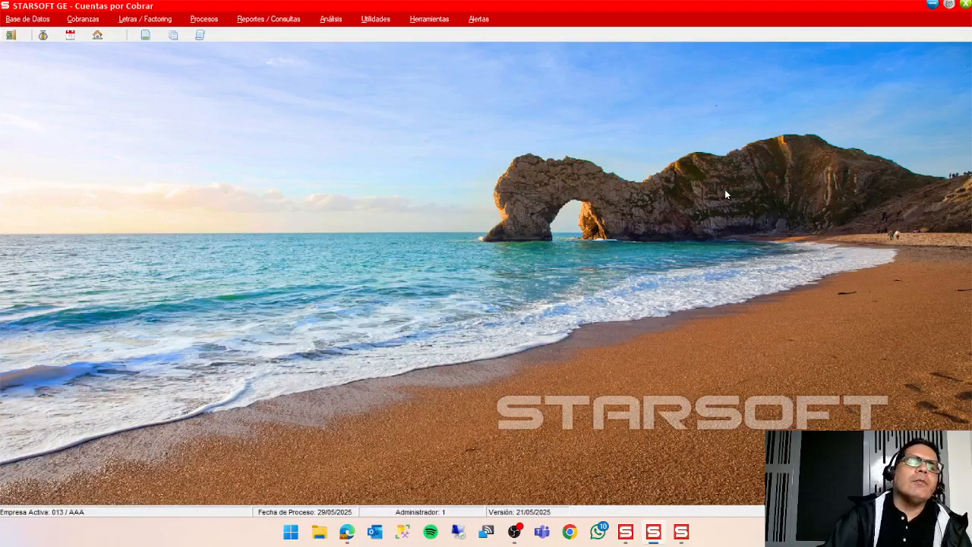